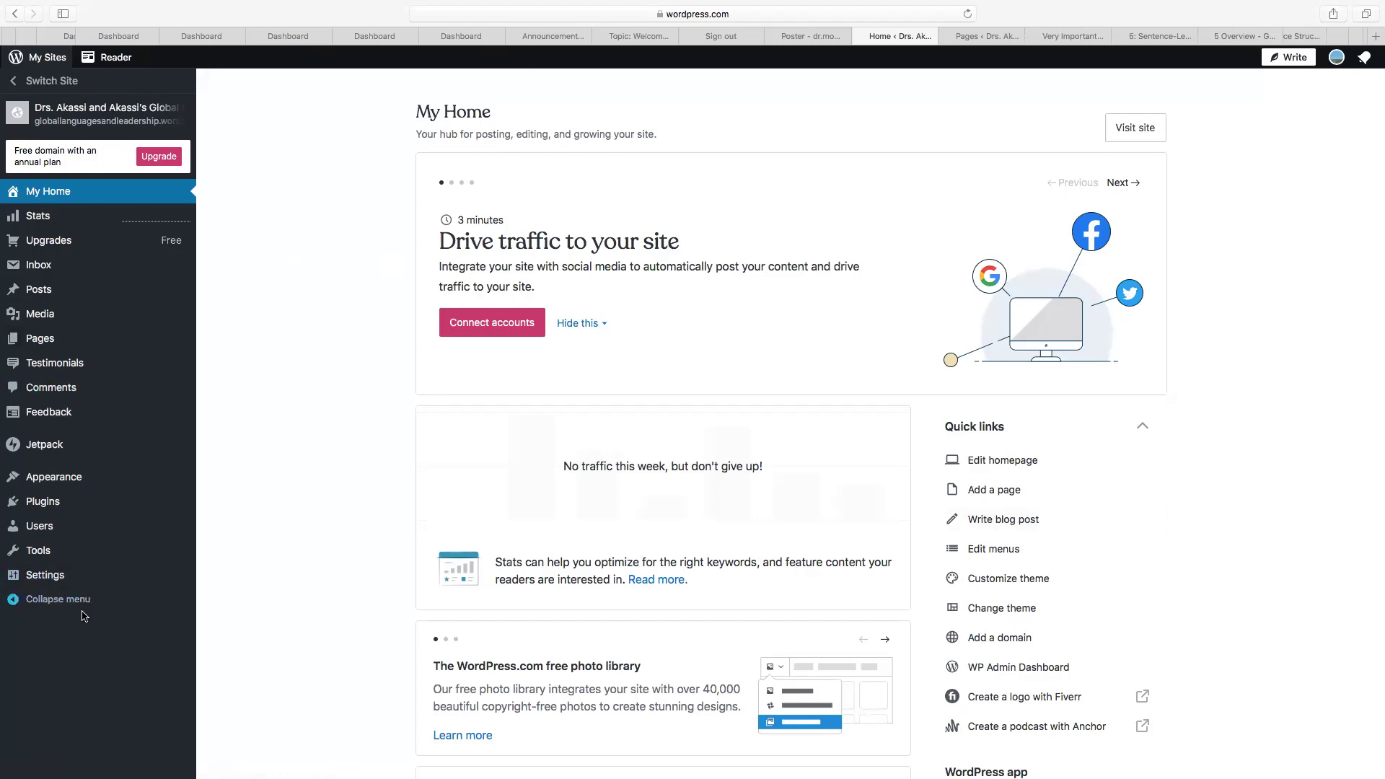
Open the site switcher and choose Add New Site at the bottom of the site list.
scroll(85, 608, down, 4)
scroll(85, 608, up, 2)
mouse_move(11, 339)
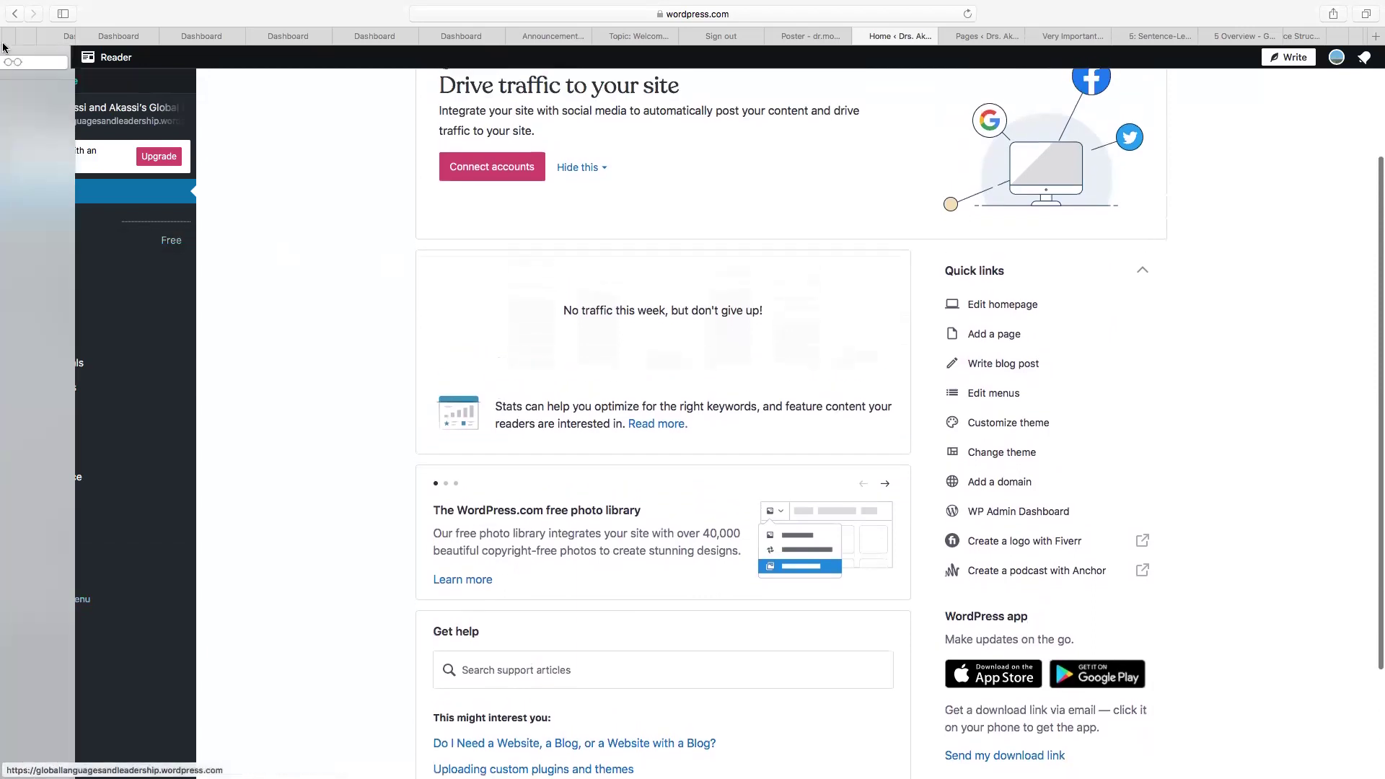
scroll(370, 352, down, 1)
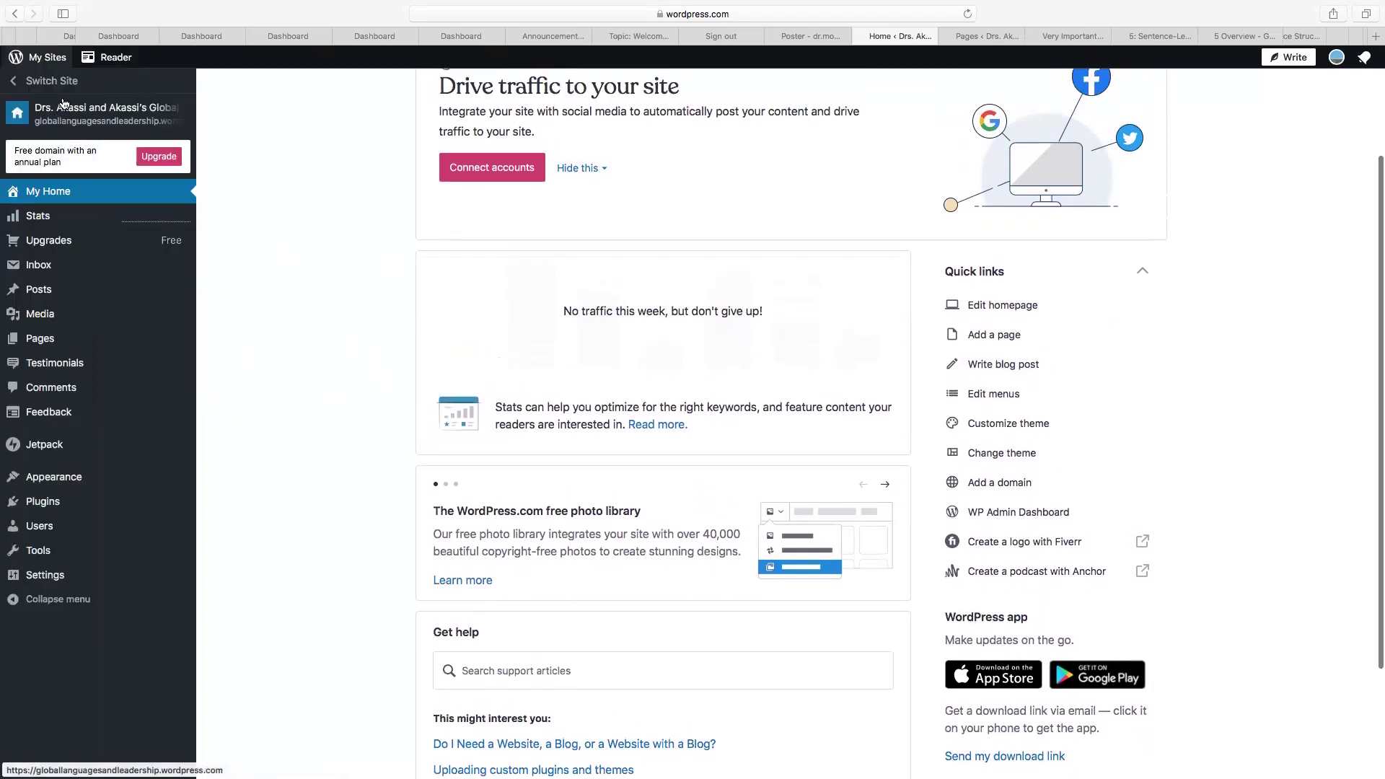
click(44, 81)
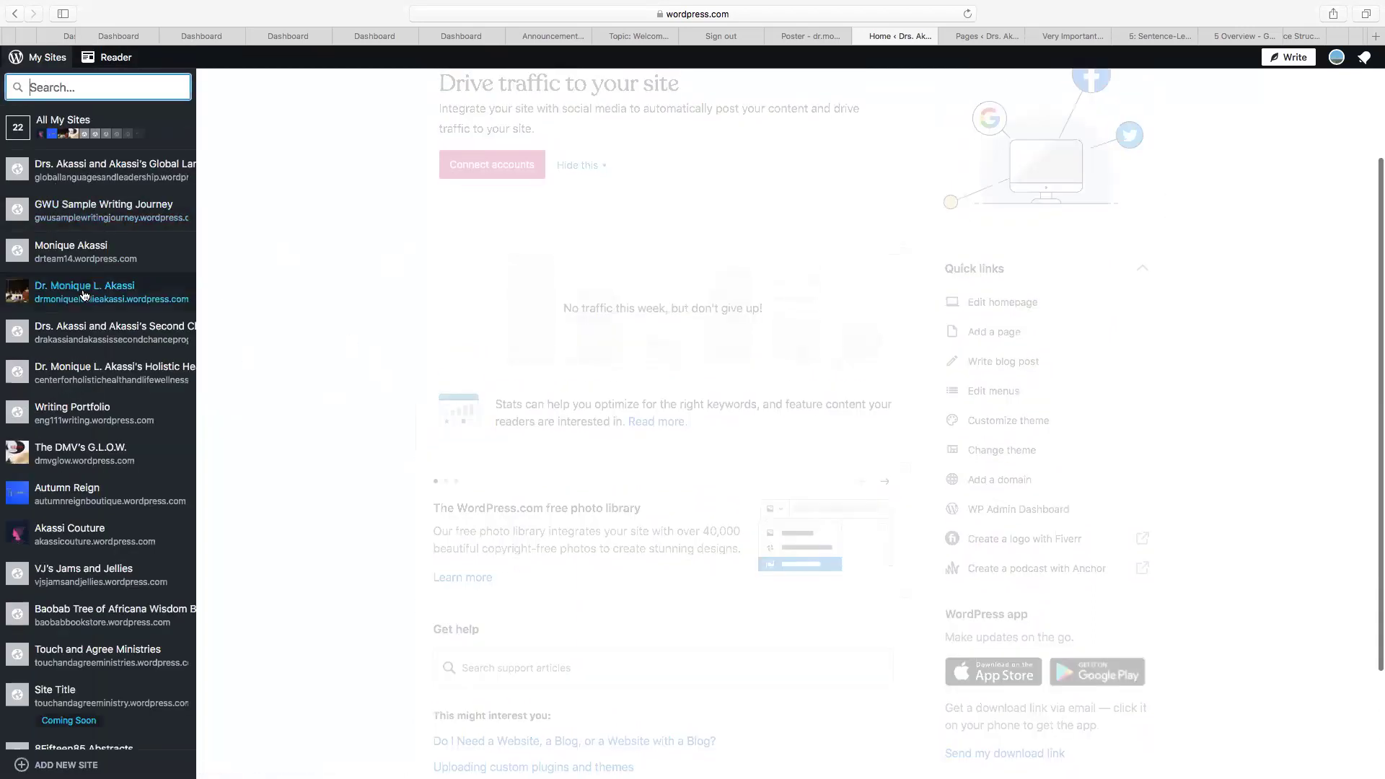
scroll(85, 295, down, 5)
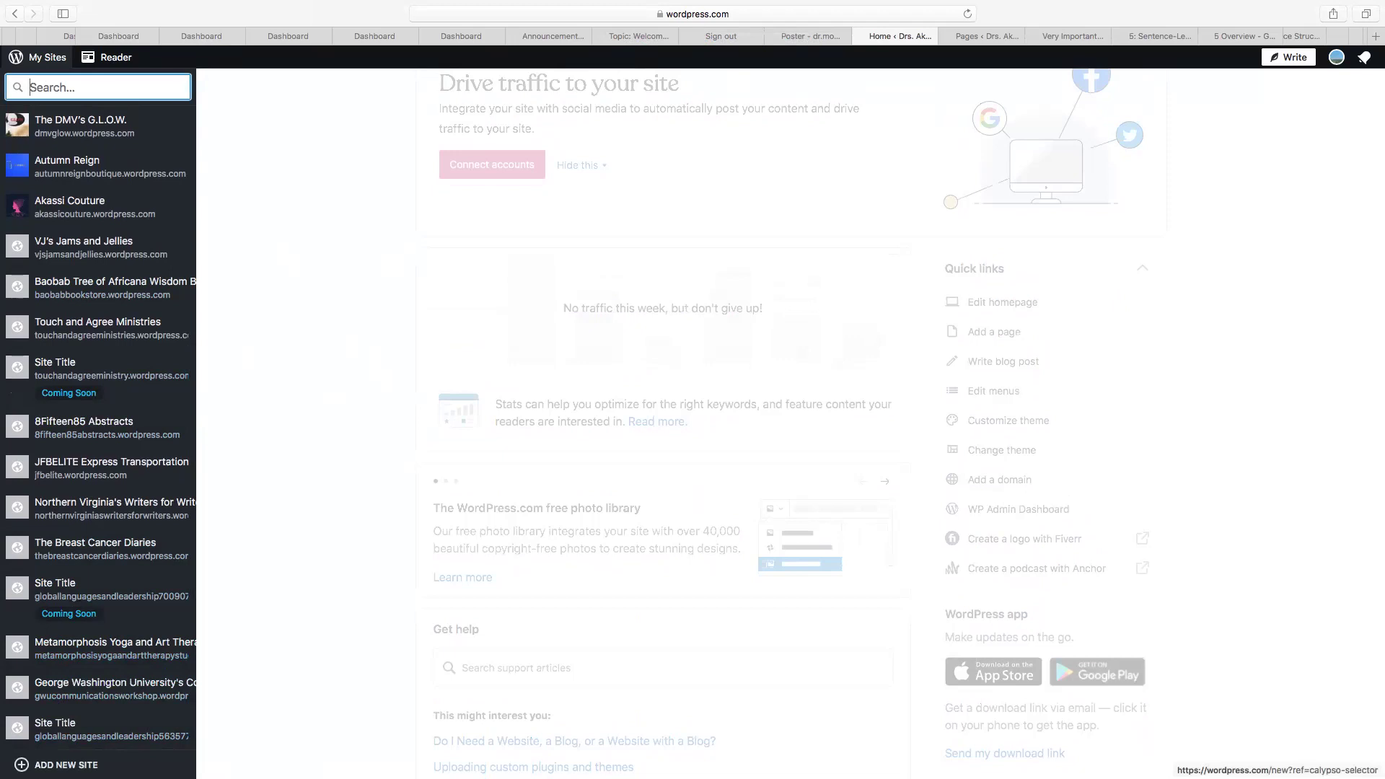
click(65, 764)
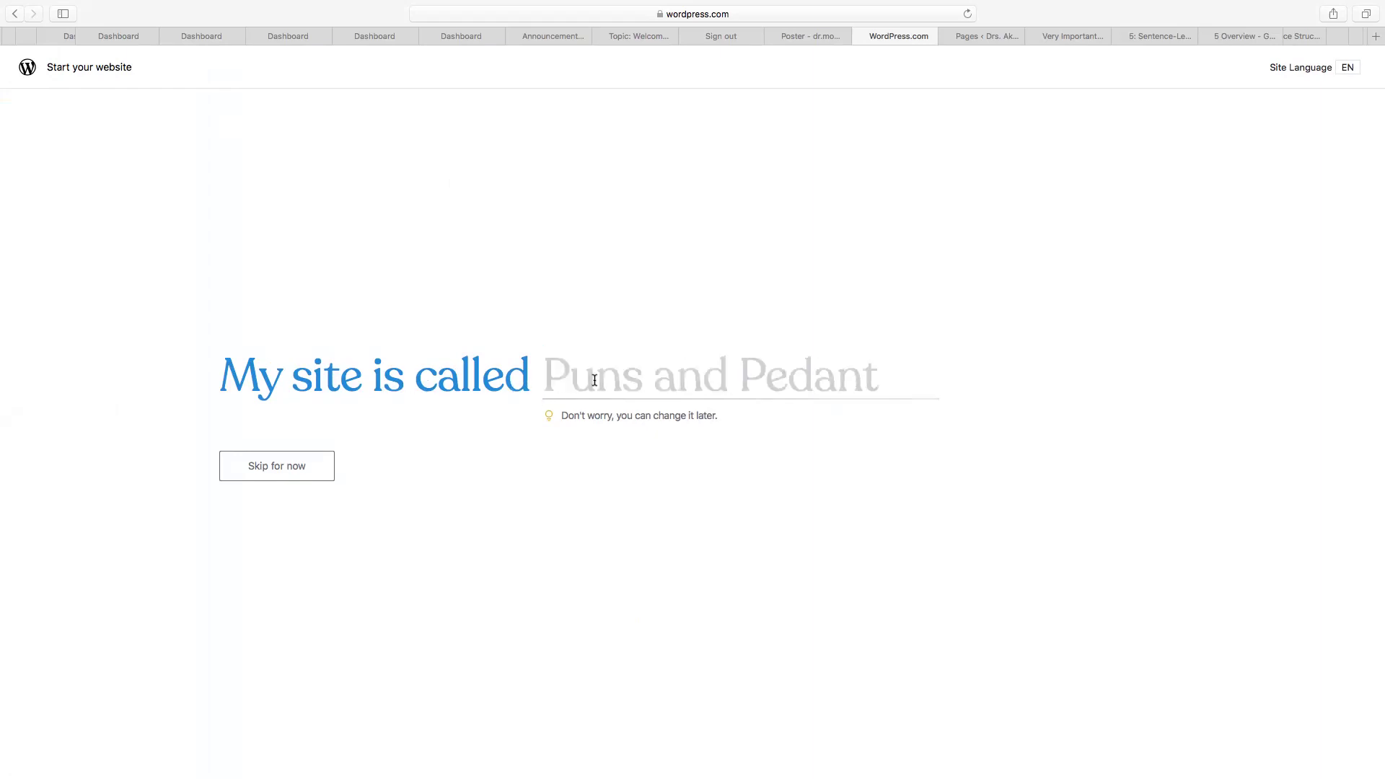
Name the new site 'Sample E-Portfolio Site' and continue to the domain step.
text(Sam)
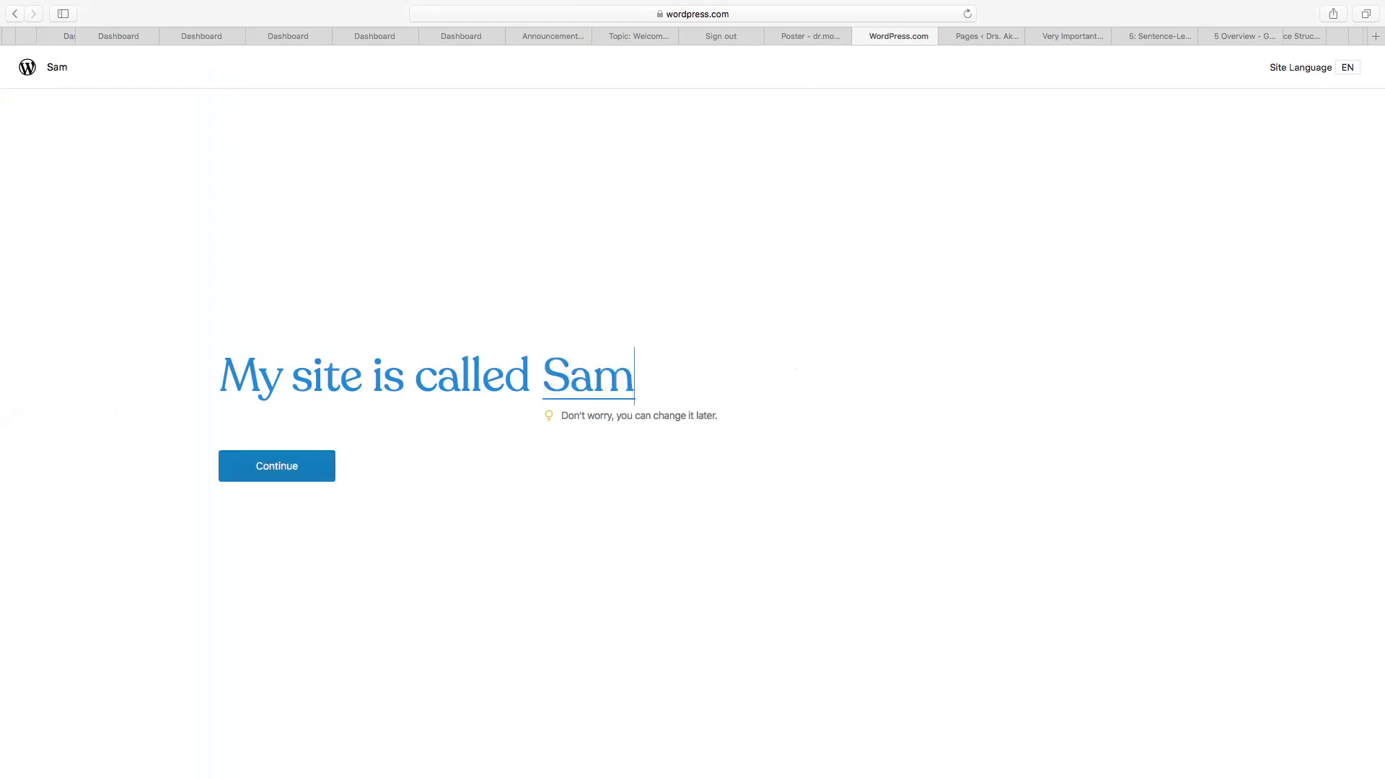
text(ple E-)
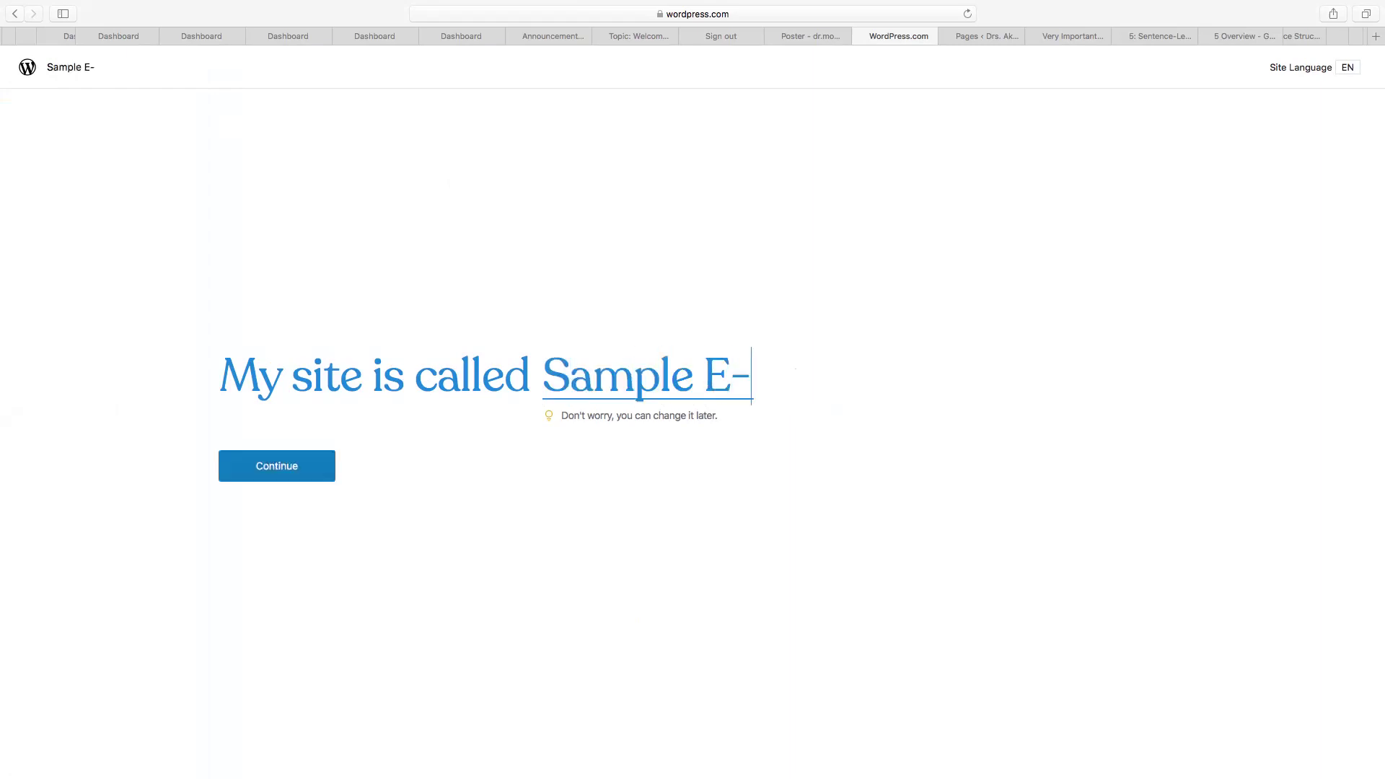
text(Portfolio)
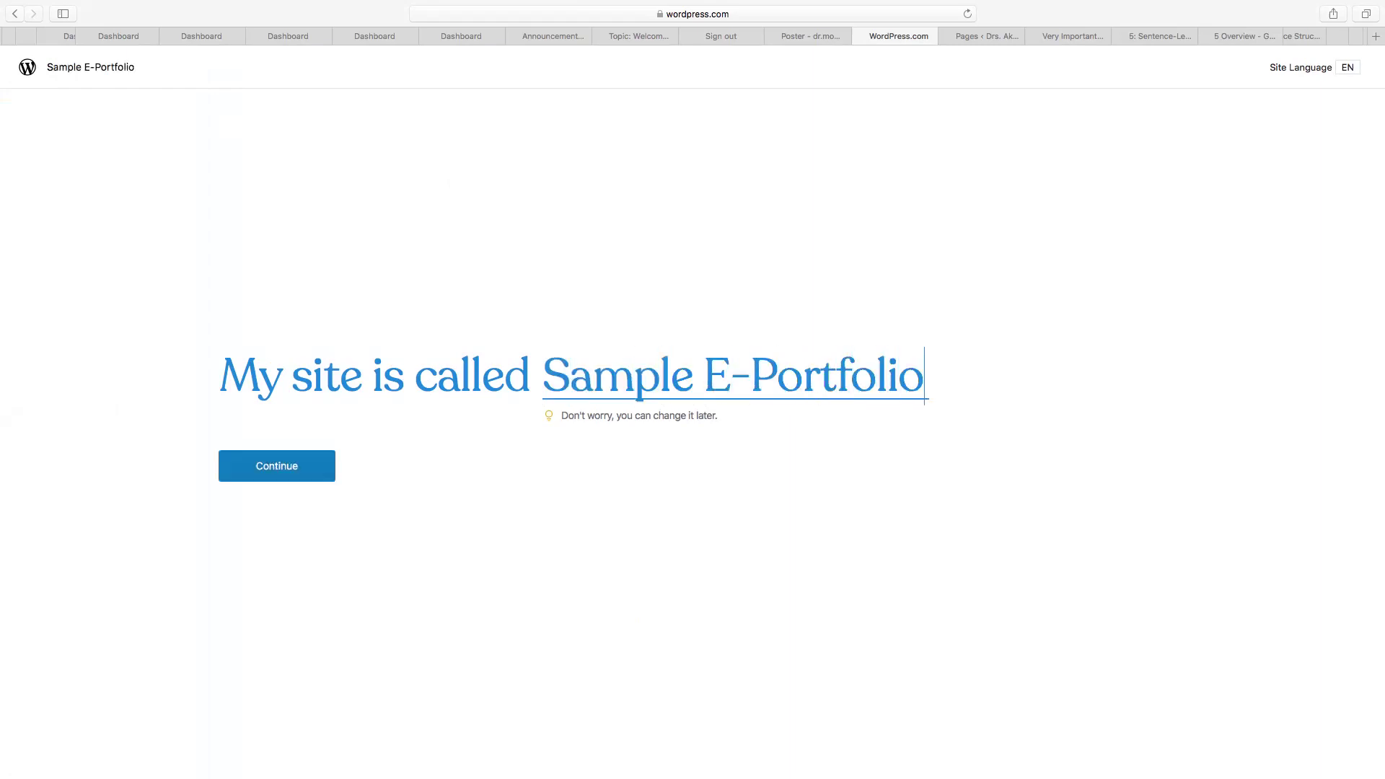
text( Site)
click(266, 470)
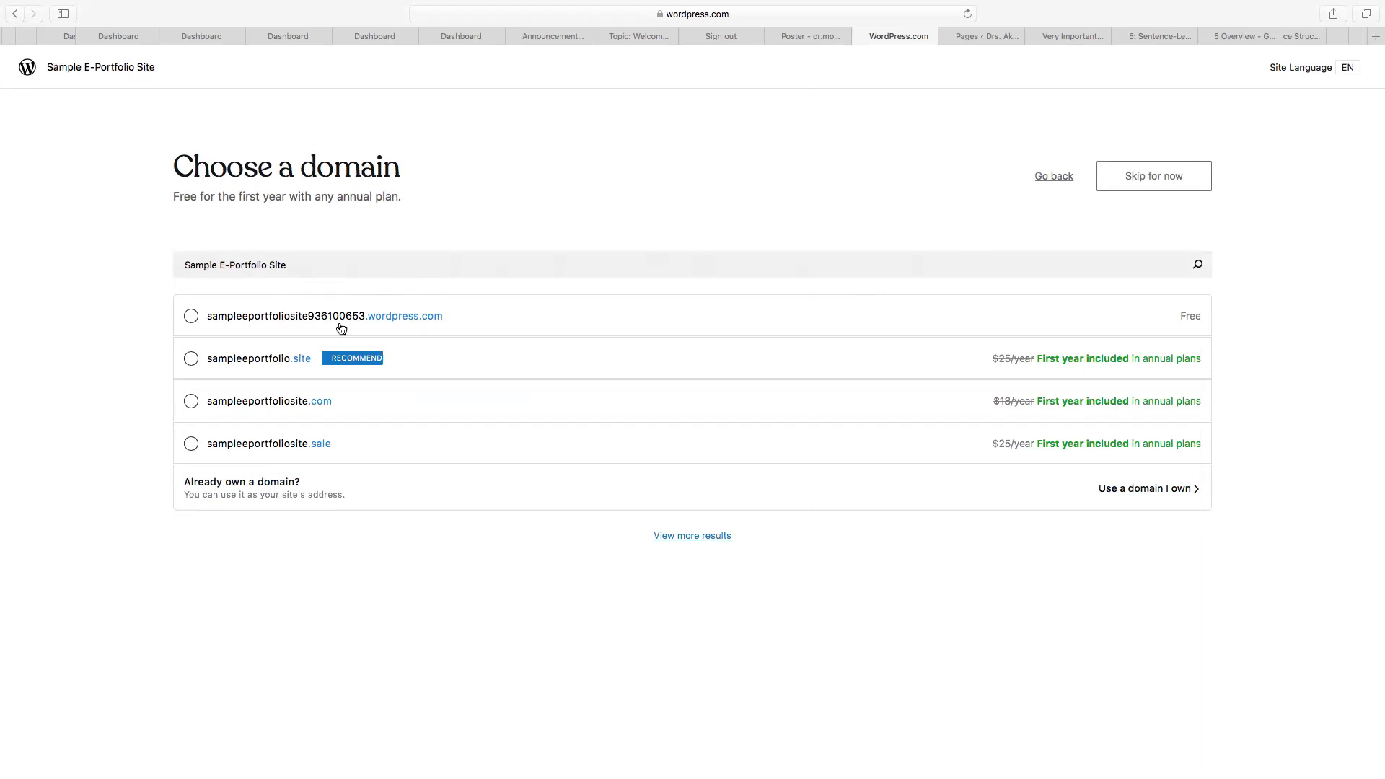
Go back and edit the site name to 'Dr.ASample E-Portfolio'.
click(1052, 177)
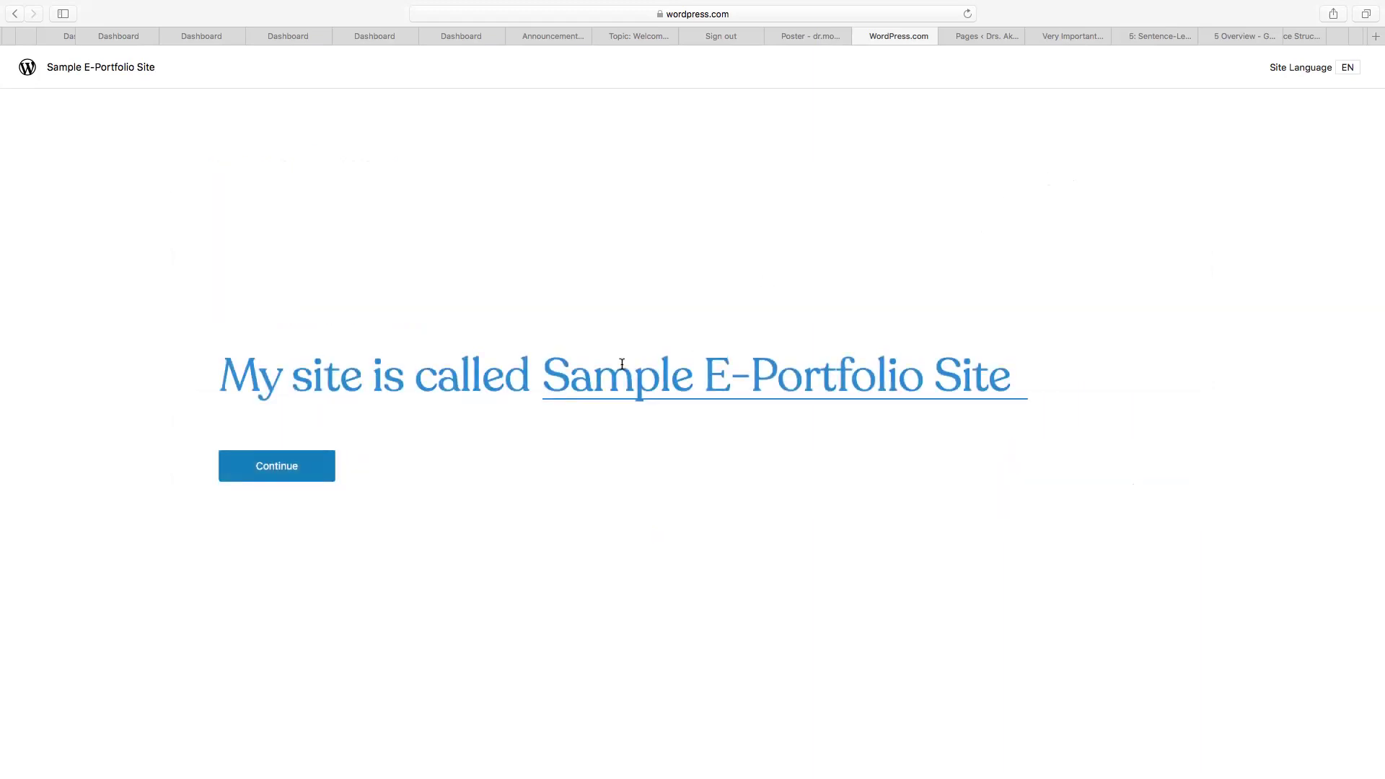
click(554, 374)
click(706, 370)
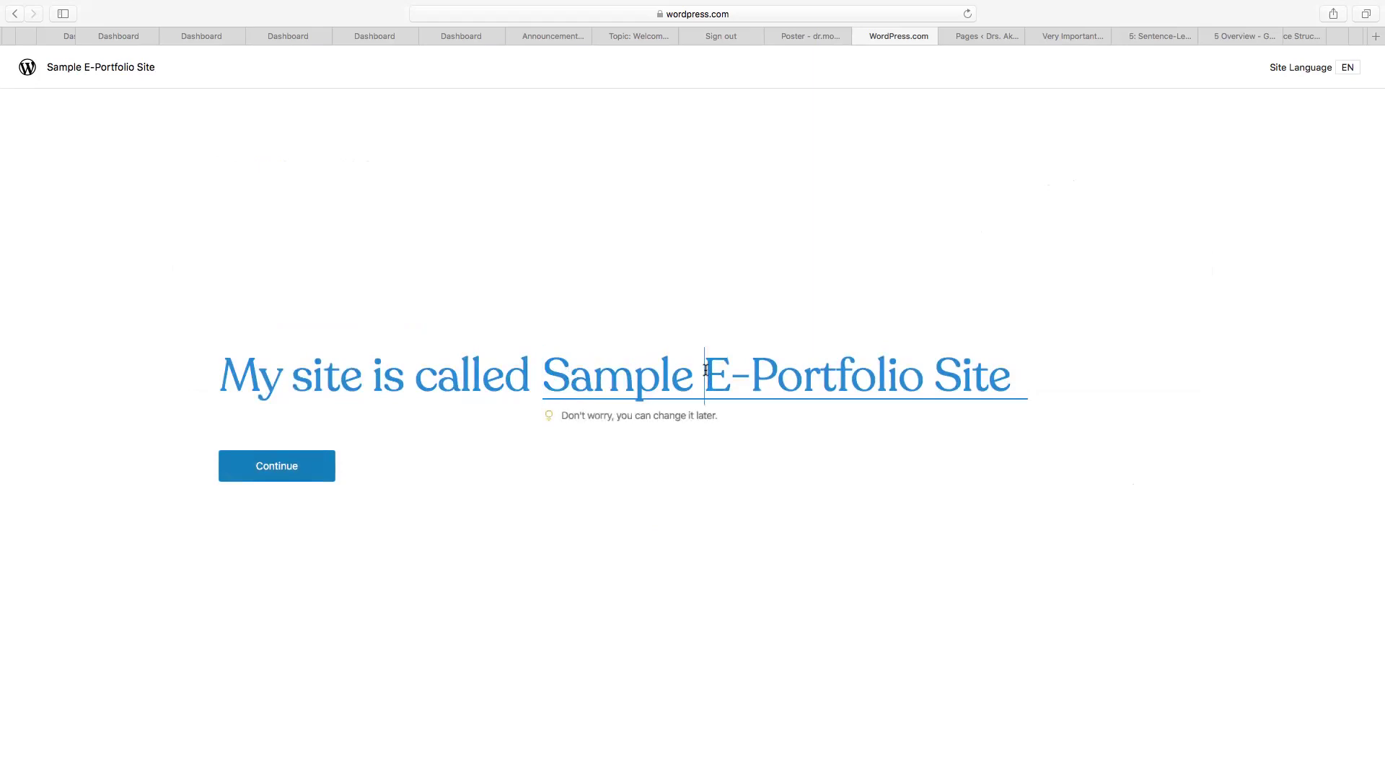
click(548, 371)
text(Dr.A)
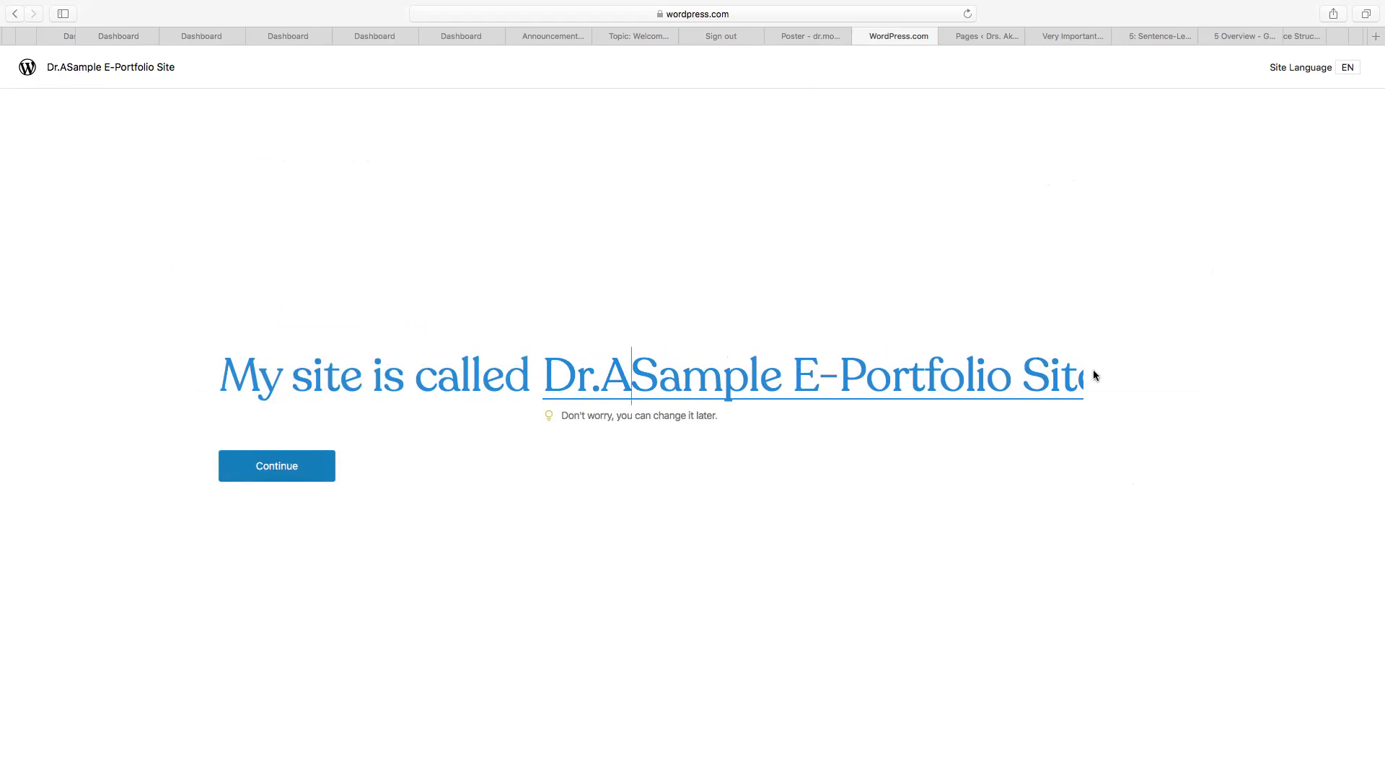
drag(1024, 370, 1131, 369)
key(BackSpace)
key(BackSpace)
Confirm the new name and take the free drasampleeportfolio.wordpress.com address.
click(282, 466)
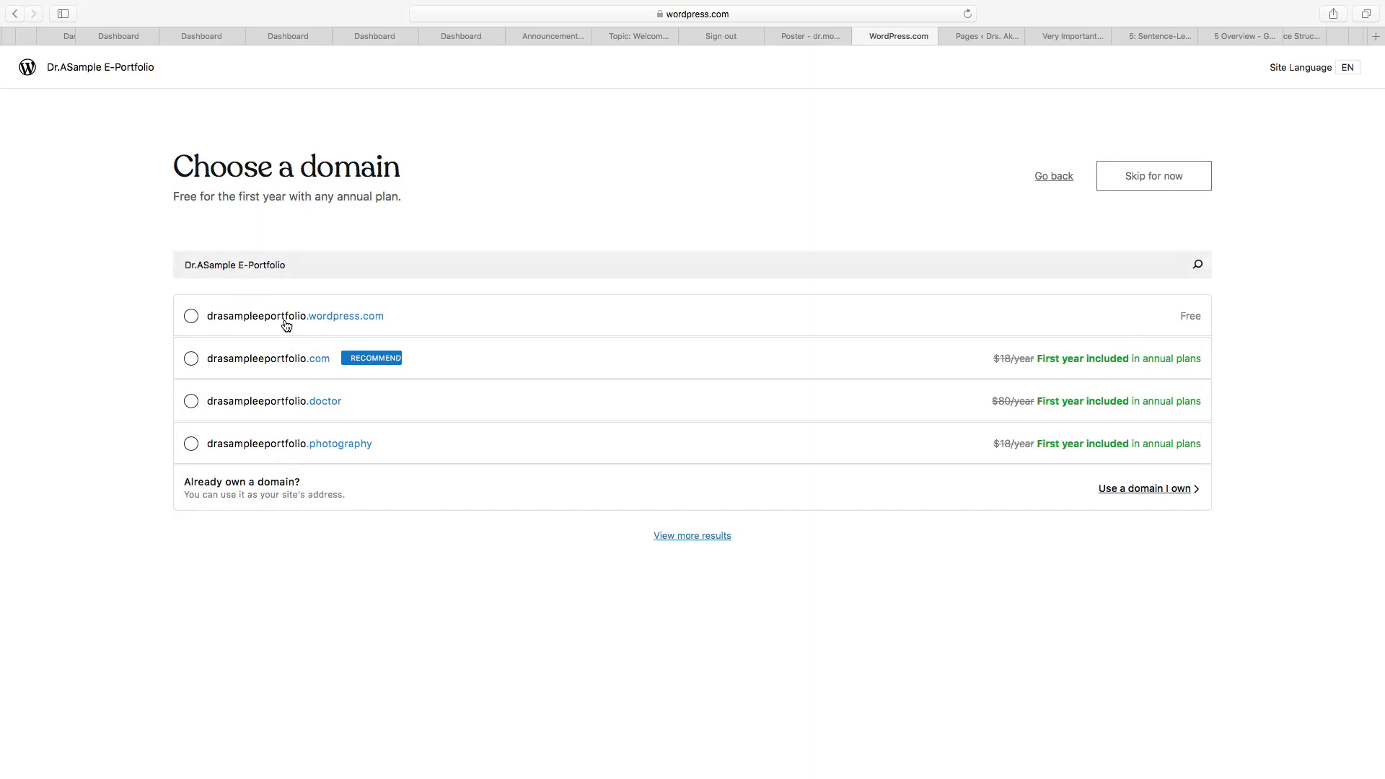
click(191, 317)
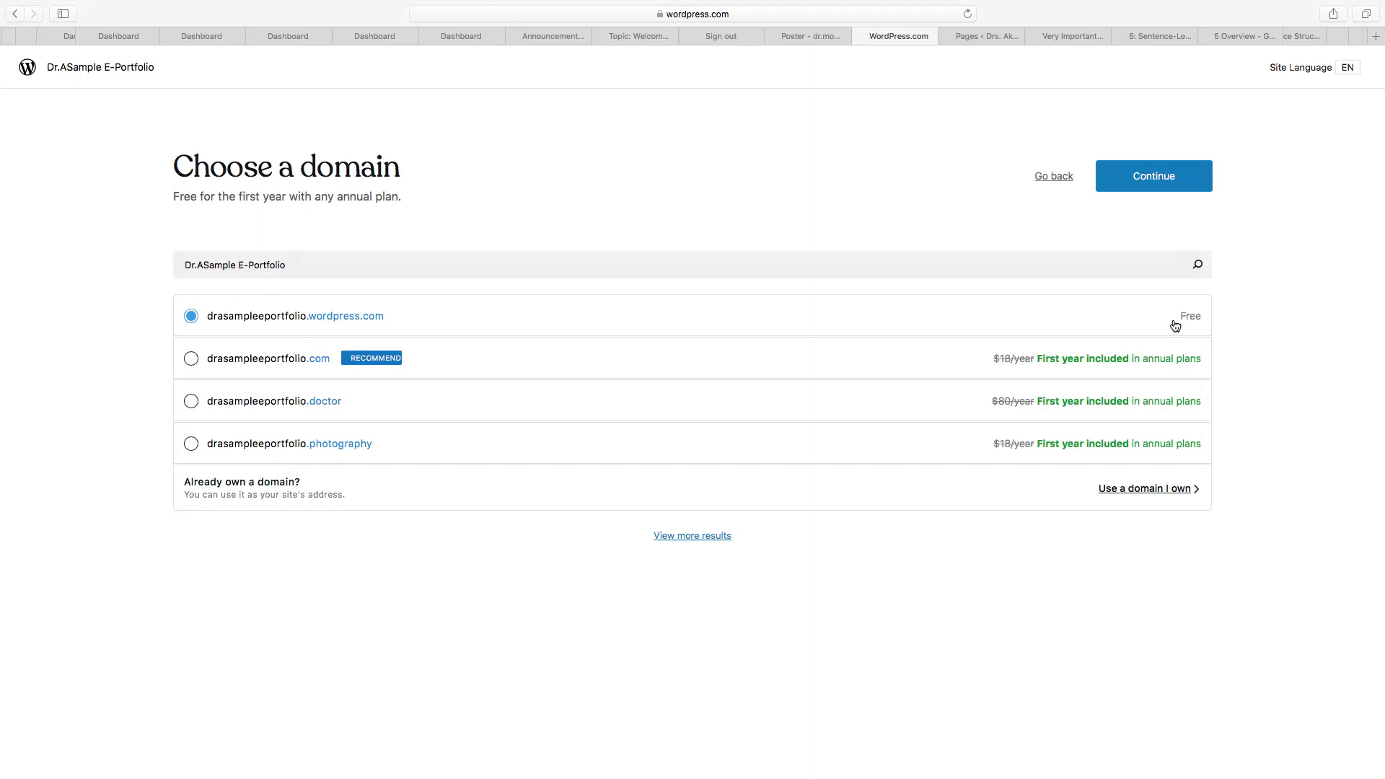
click(1151, 177)
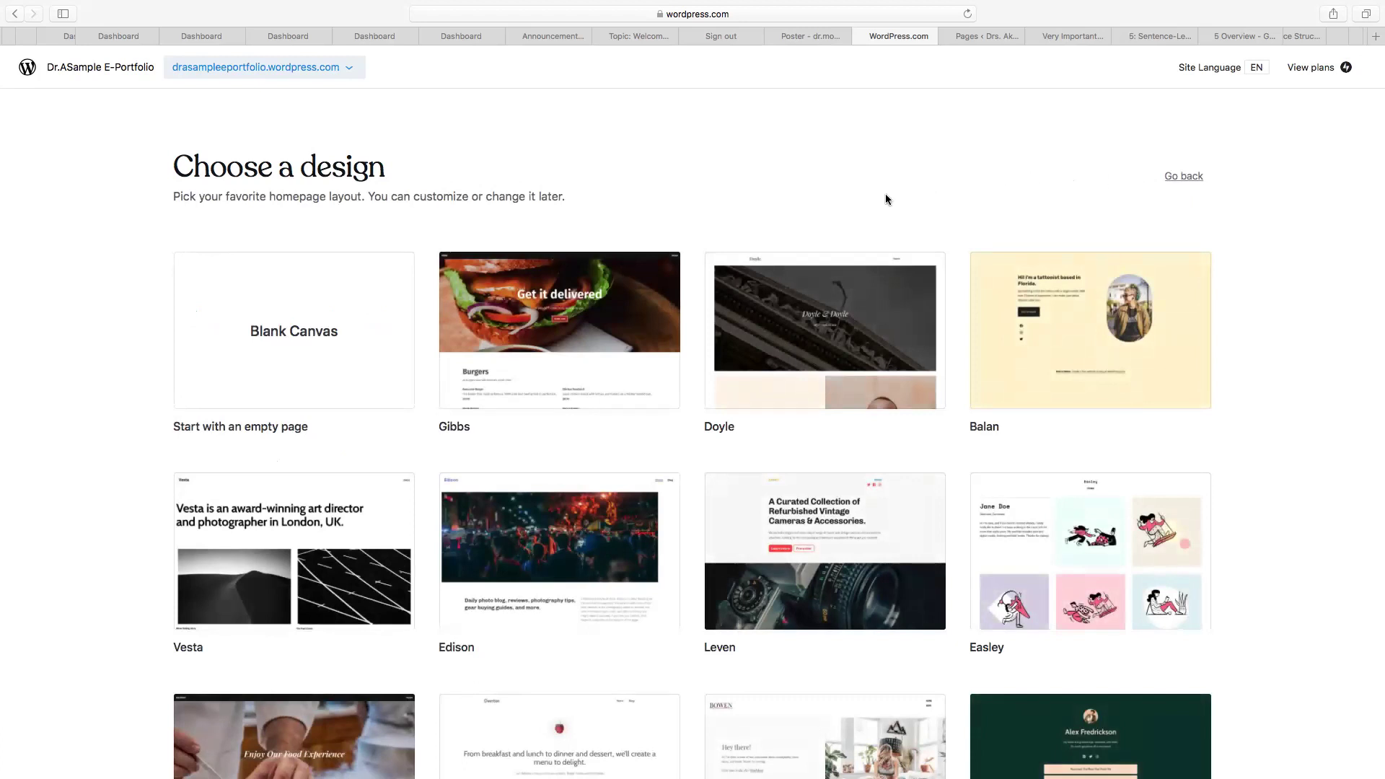
Browse the design gallery and pick the Doyle design.
scroll(887, 199, down, 2)
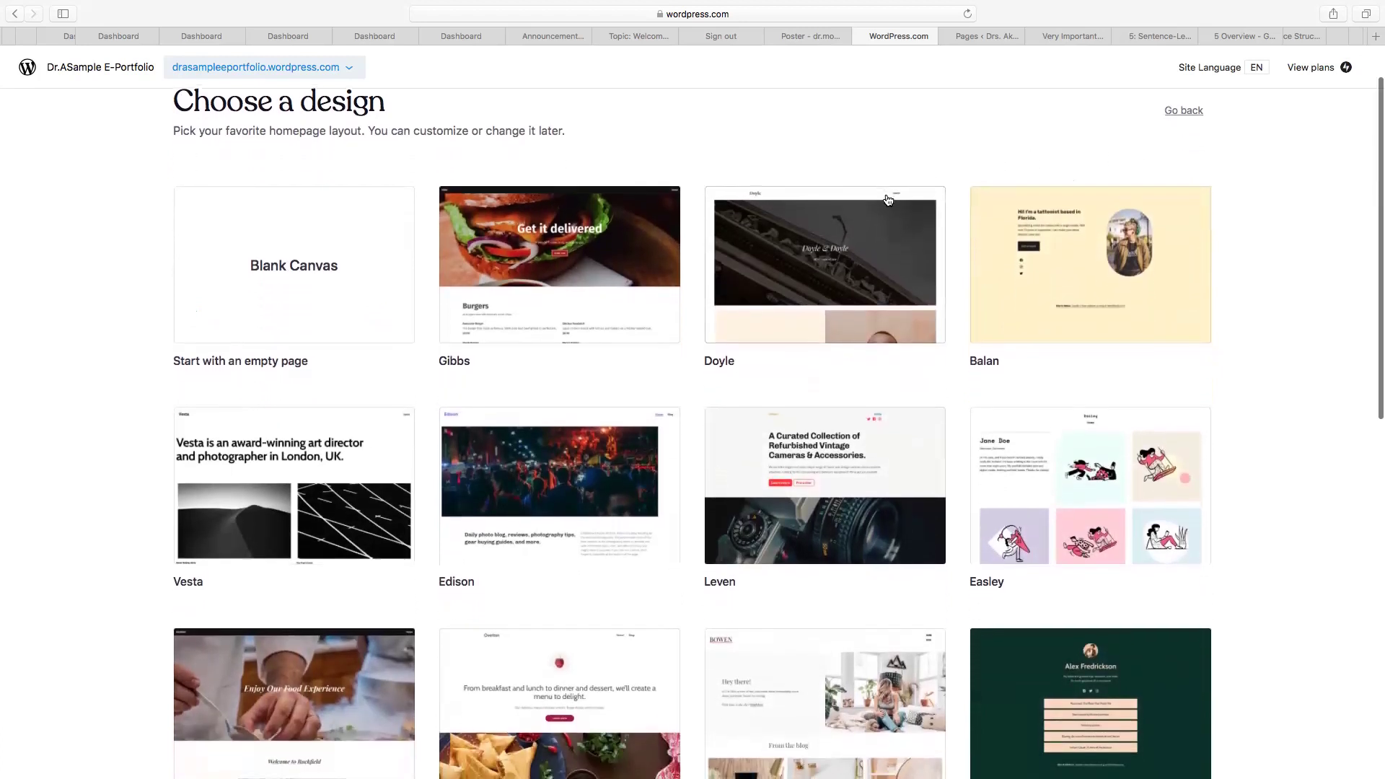
scroll(888, 200, down, 5)
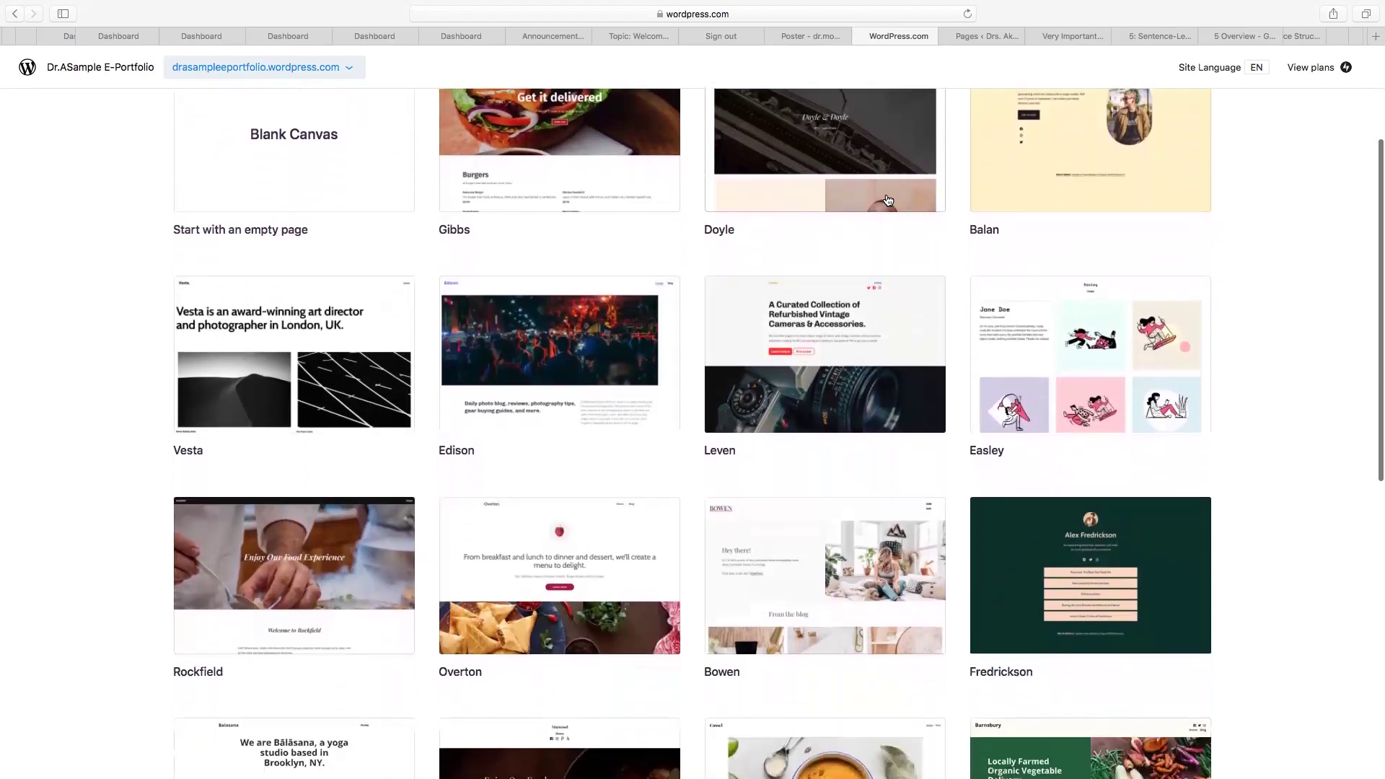
scroll(888, 201, down, 10)
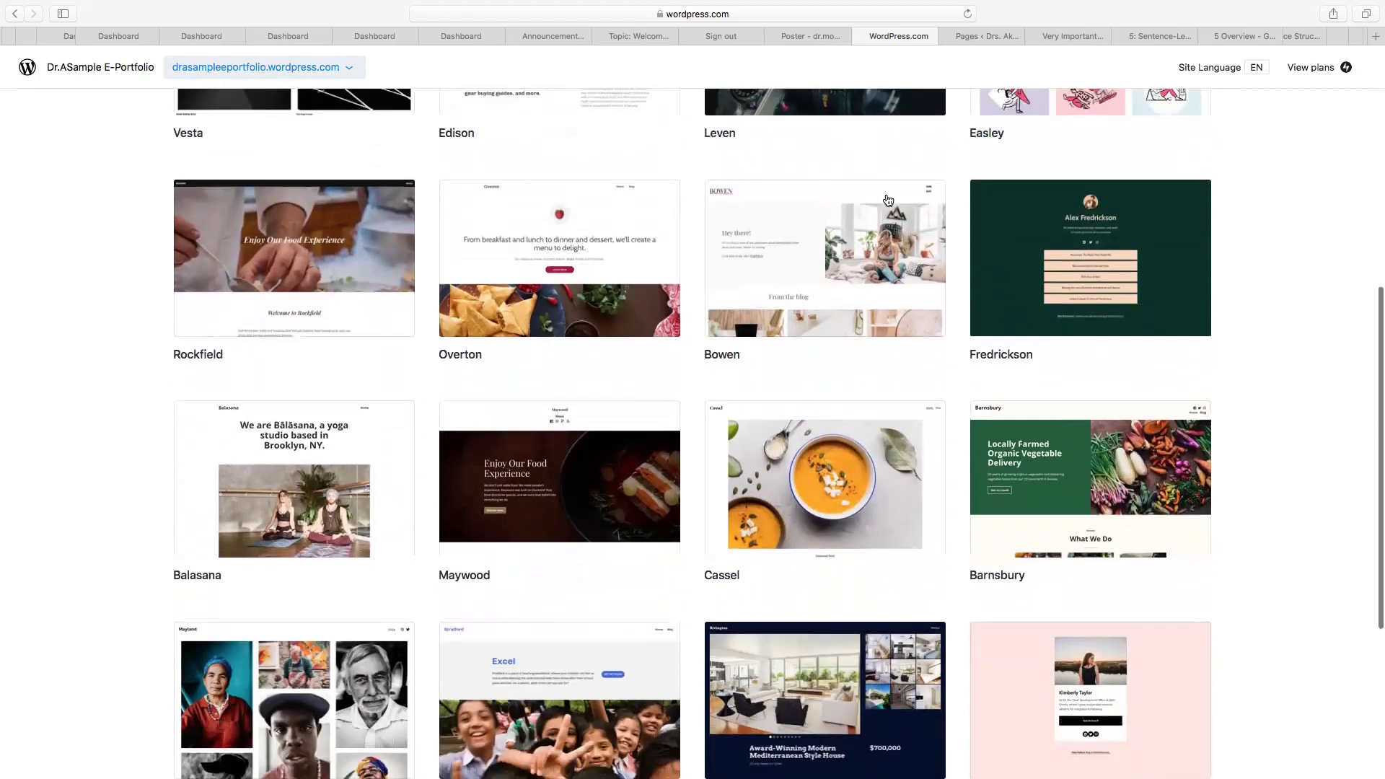
scroll(888, 201, down, 6)
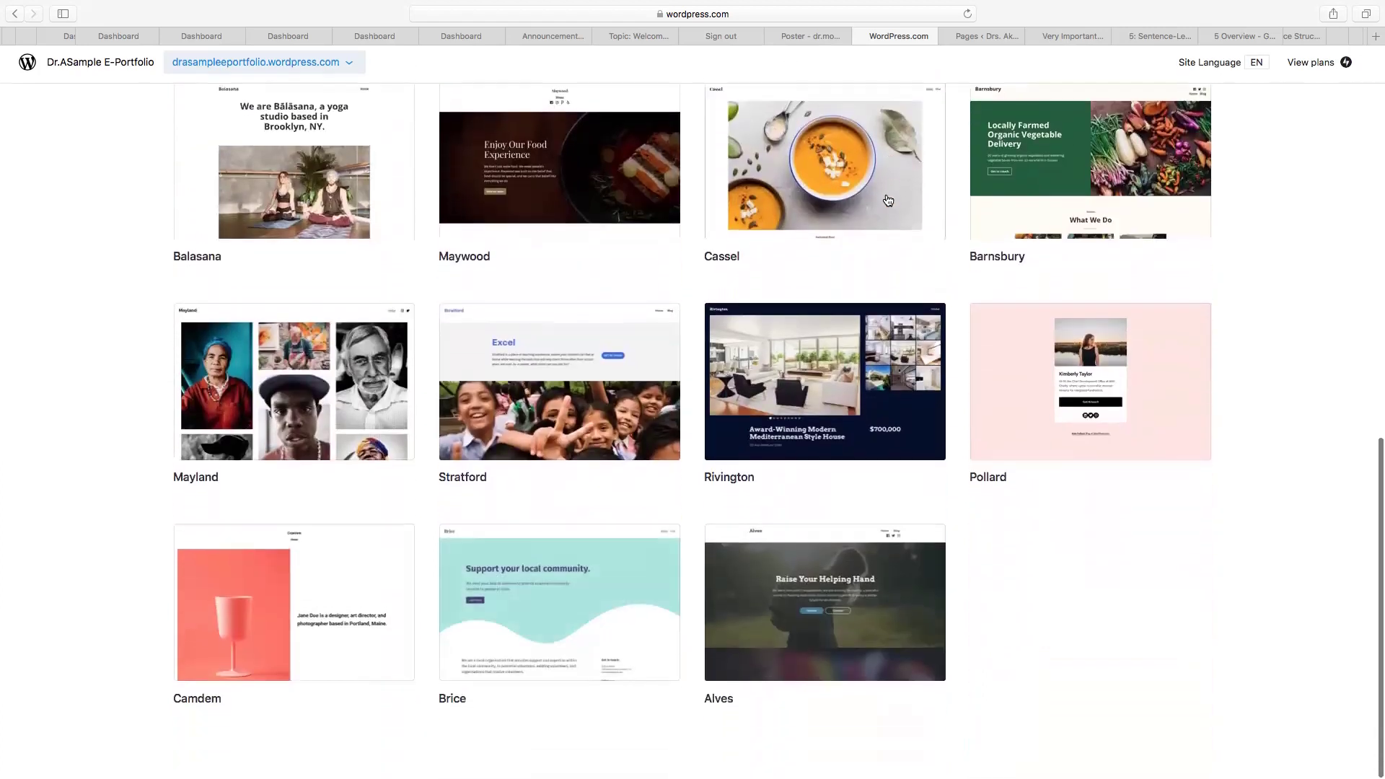
scroll(888, 201, up, 11)
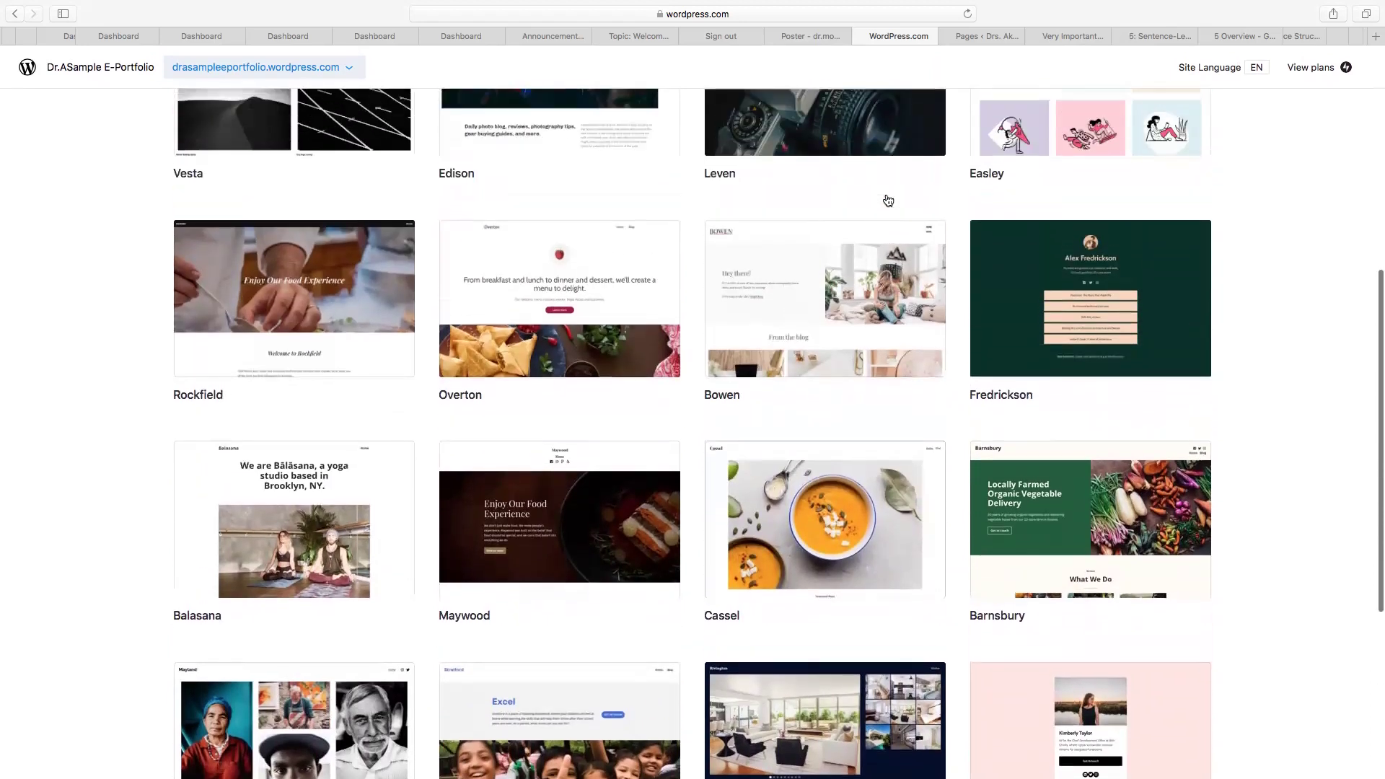
scroll(887, 200, up, 11)
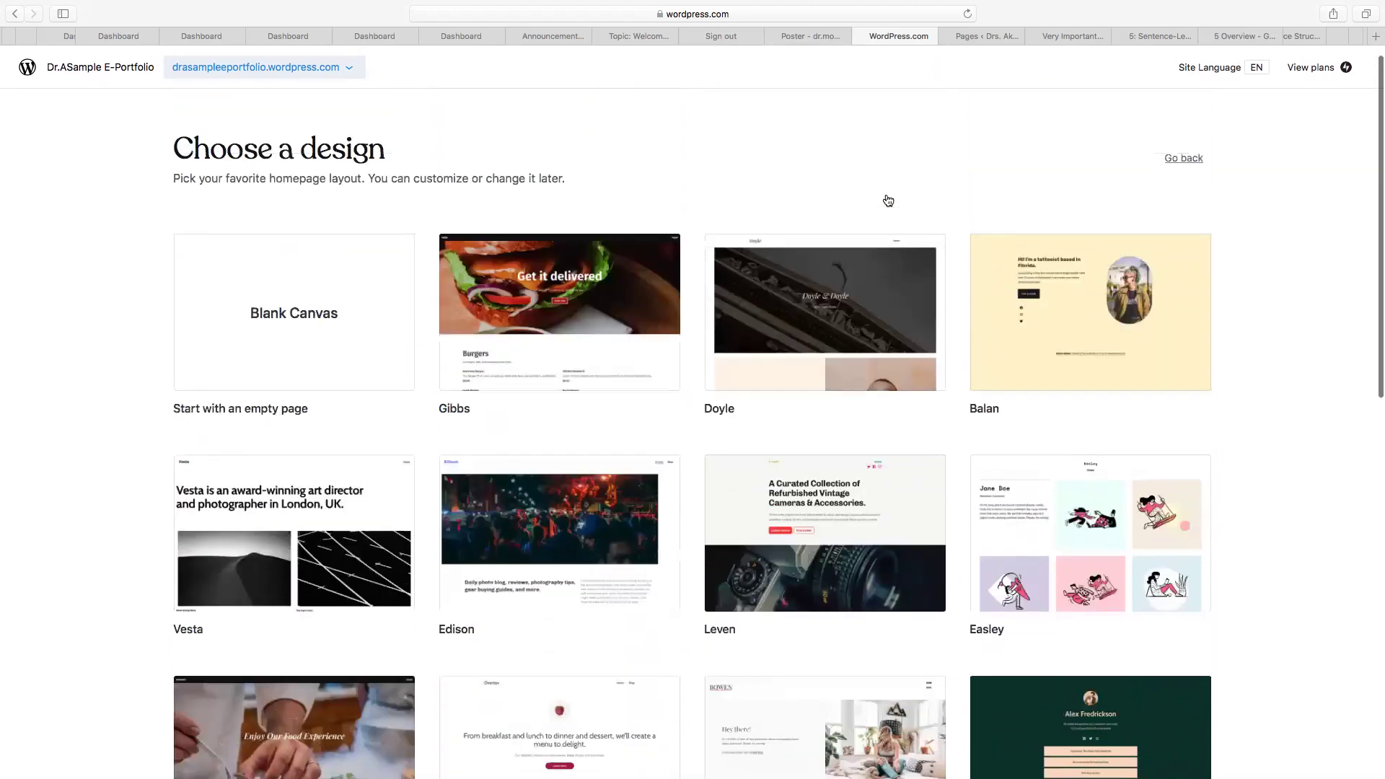
scroll(885, 194, down, 1)
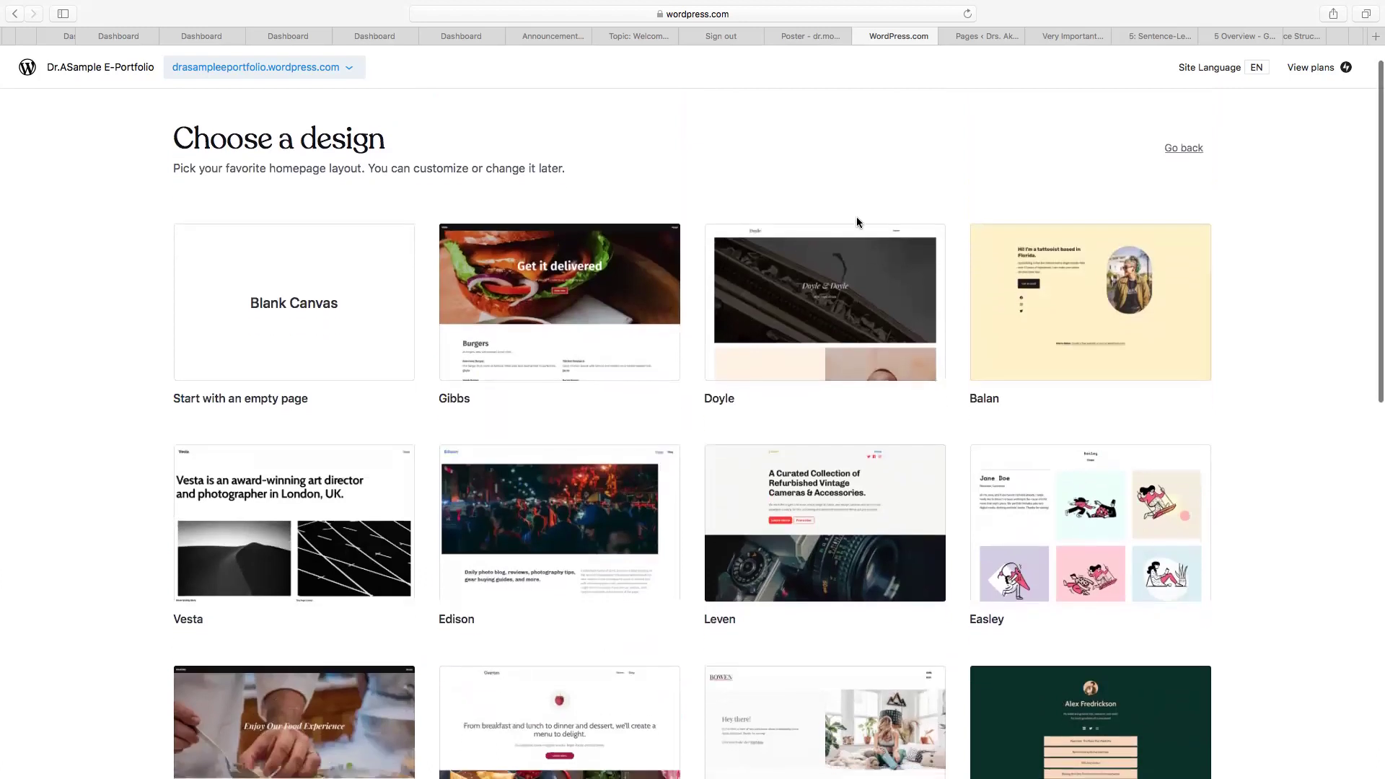
click(837, 300)
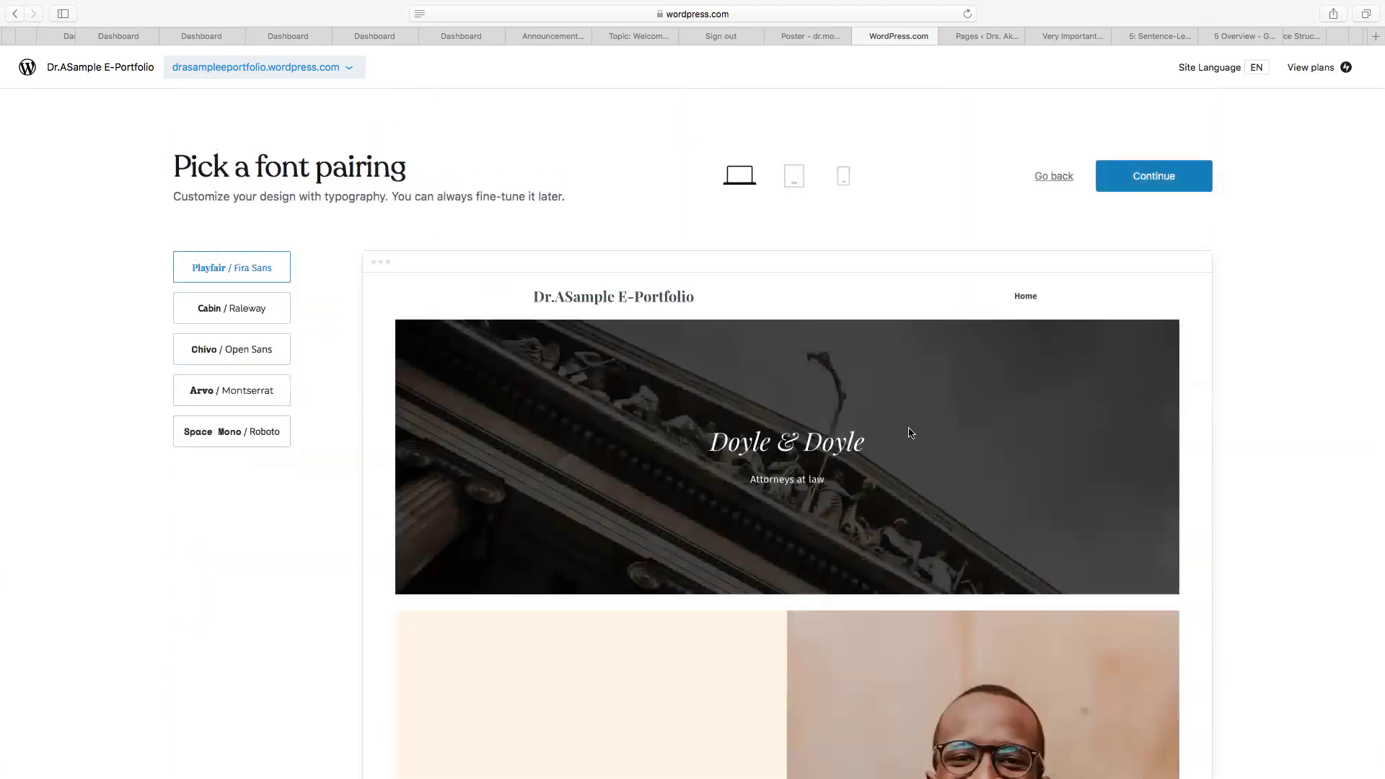
Keep the Playfair / Fira Sans font pairing and continue.
scroll(909, 433, down, 2)
scroll(907, 432, up, 2)
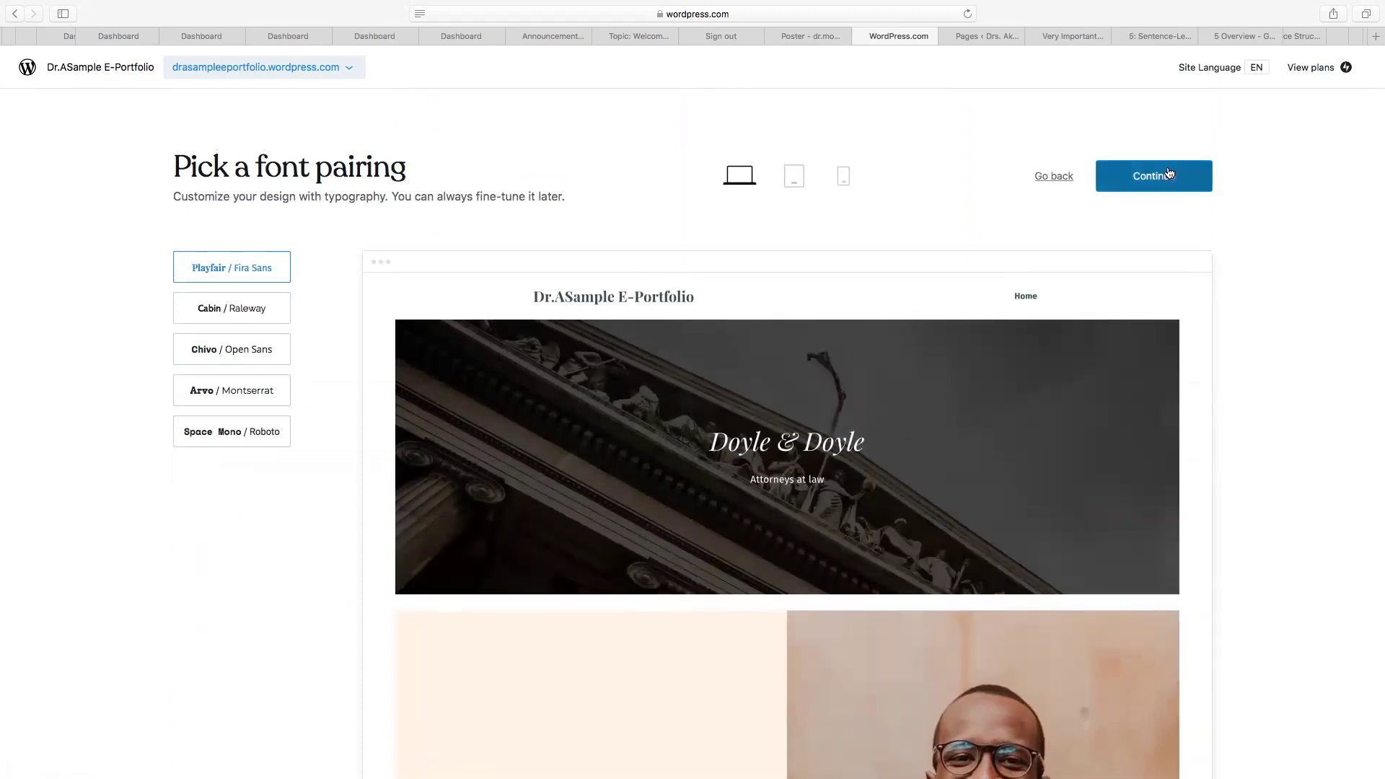
scroll(957, 213, down, 3)
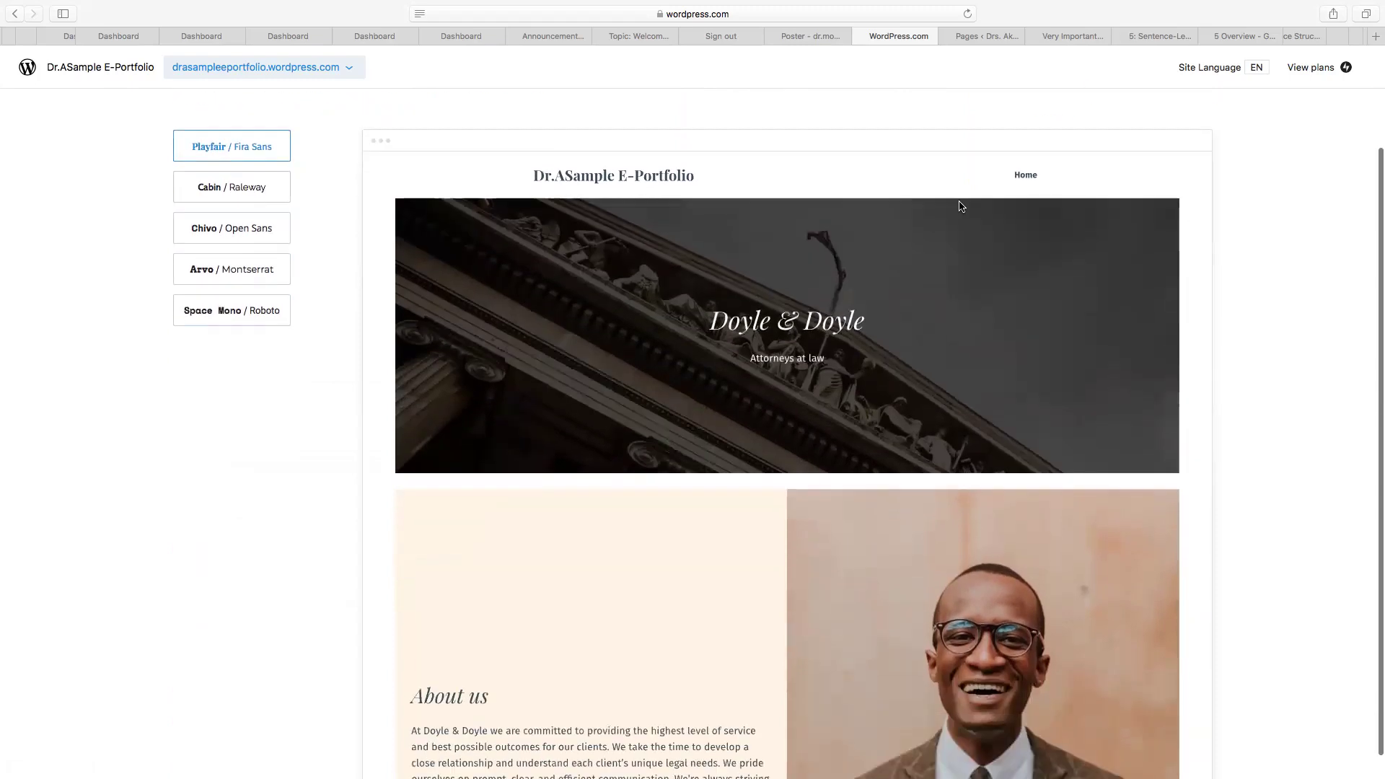
scroll(959, 218, up, 3)
click(1157, 176)
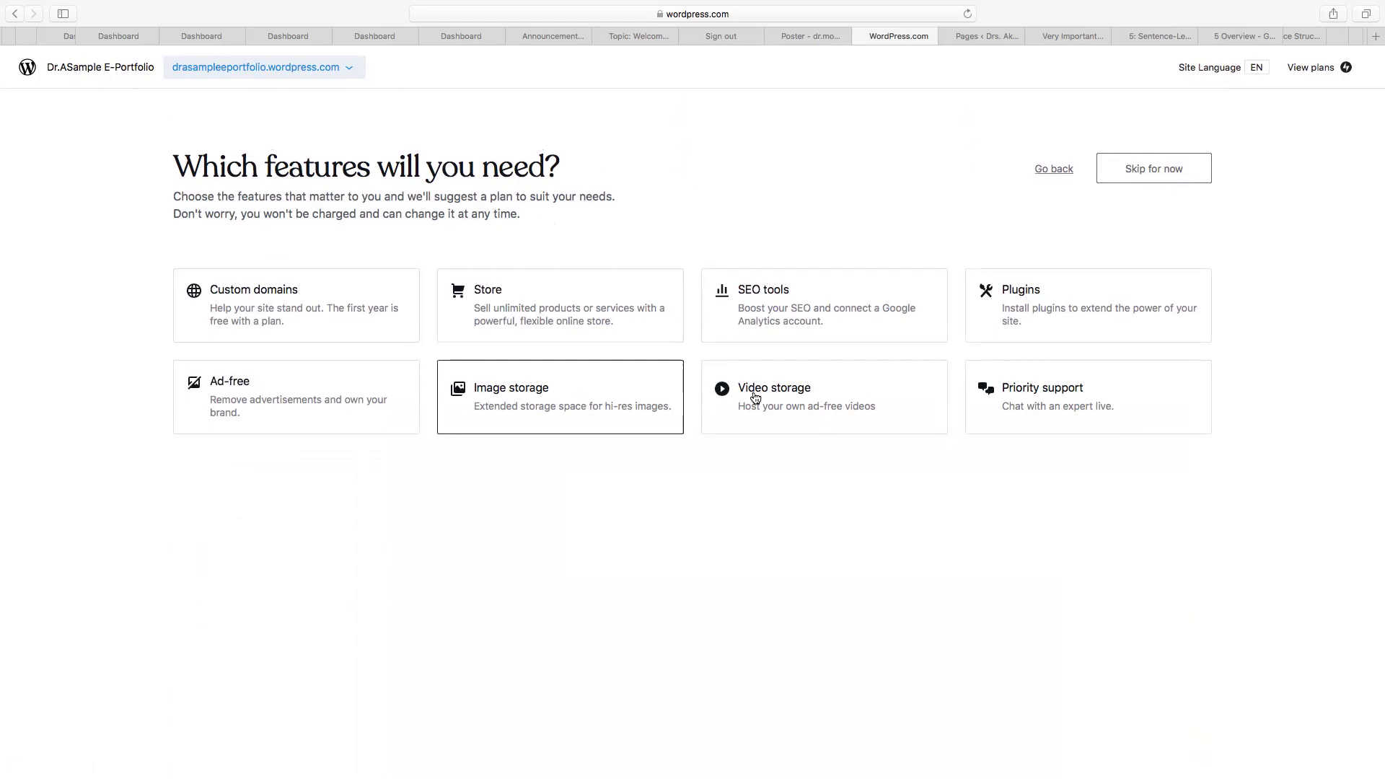
Skip the features step and select the Free $0 plan in the comparison table.
click(1154, 173)
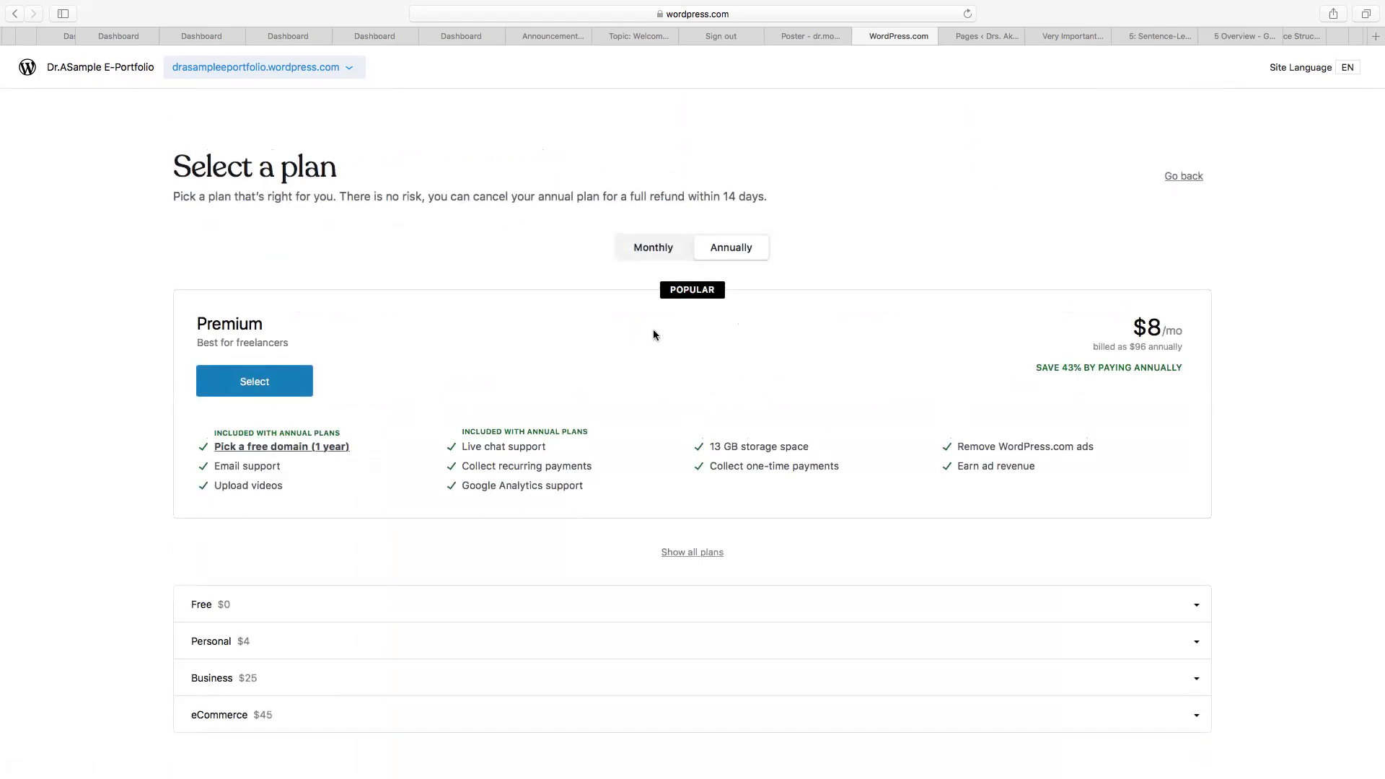
scroll(506, 239, down, 15)
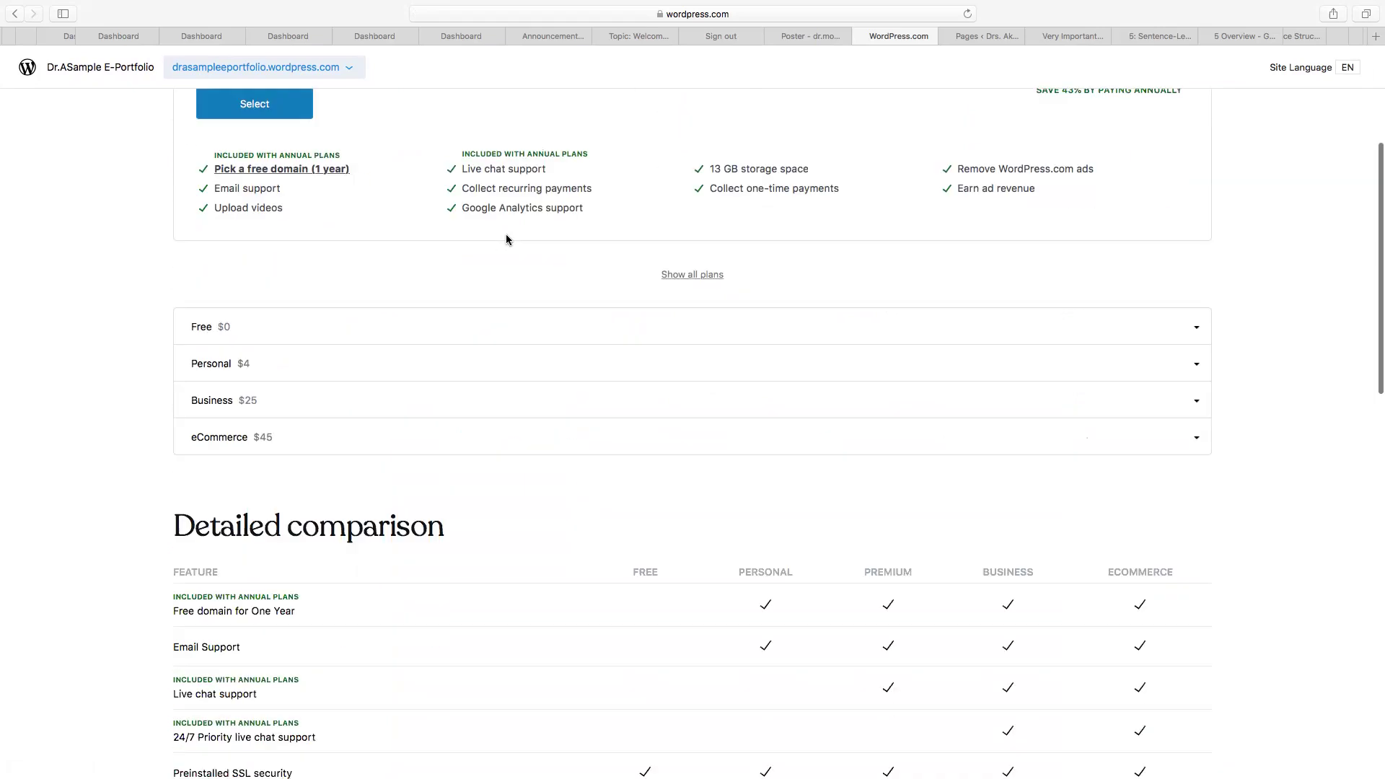
scroll(506, 239, down, 5)
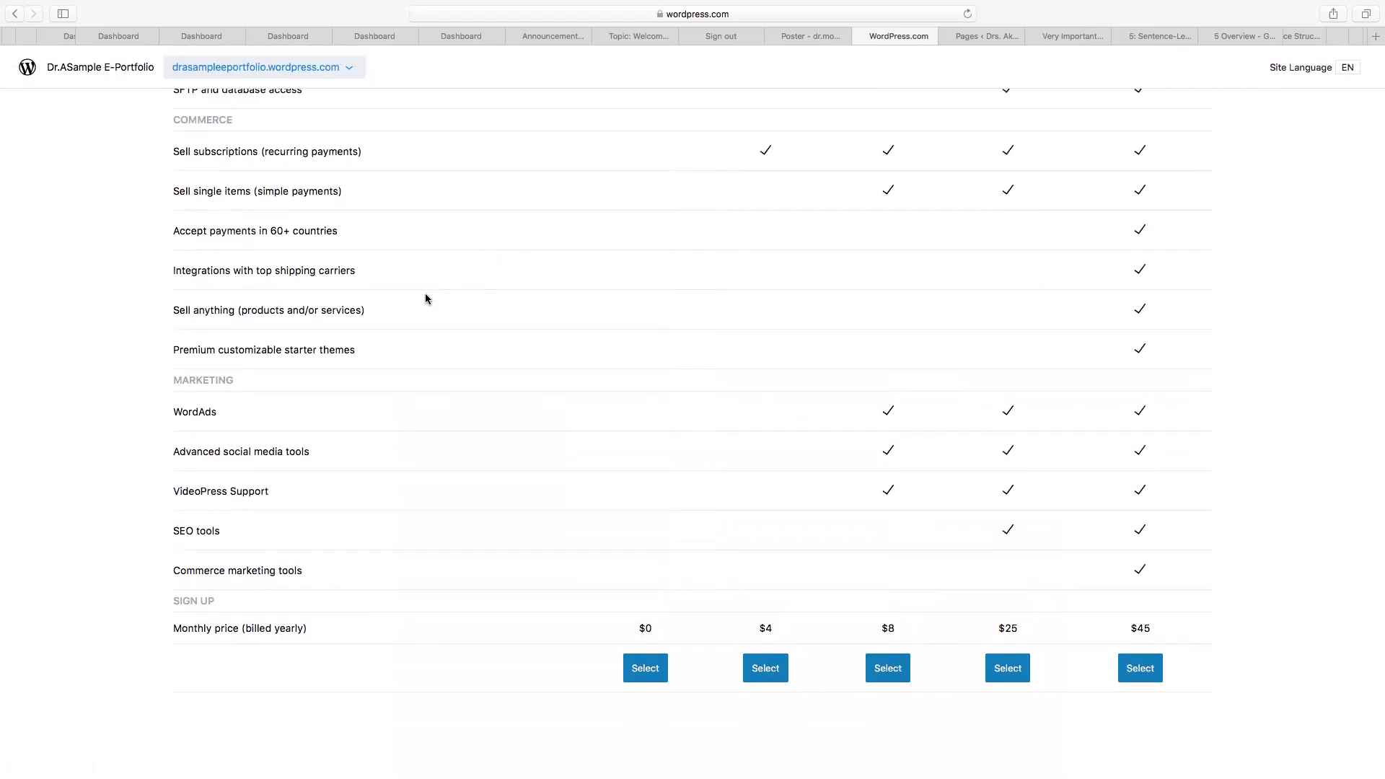
scroll(452, 304, up, 20)
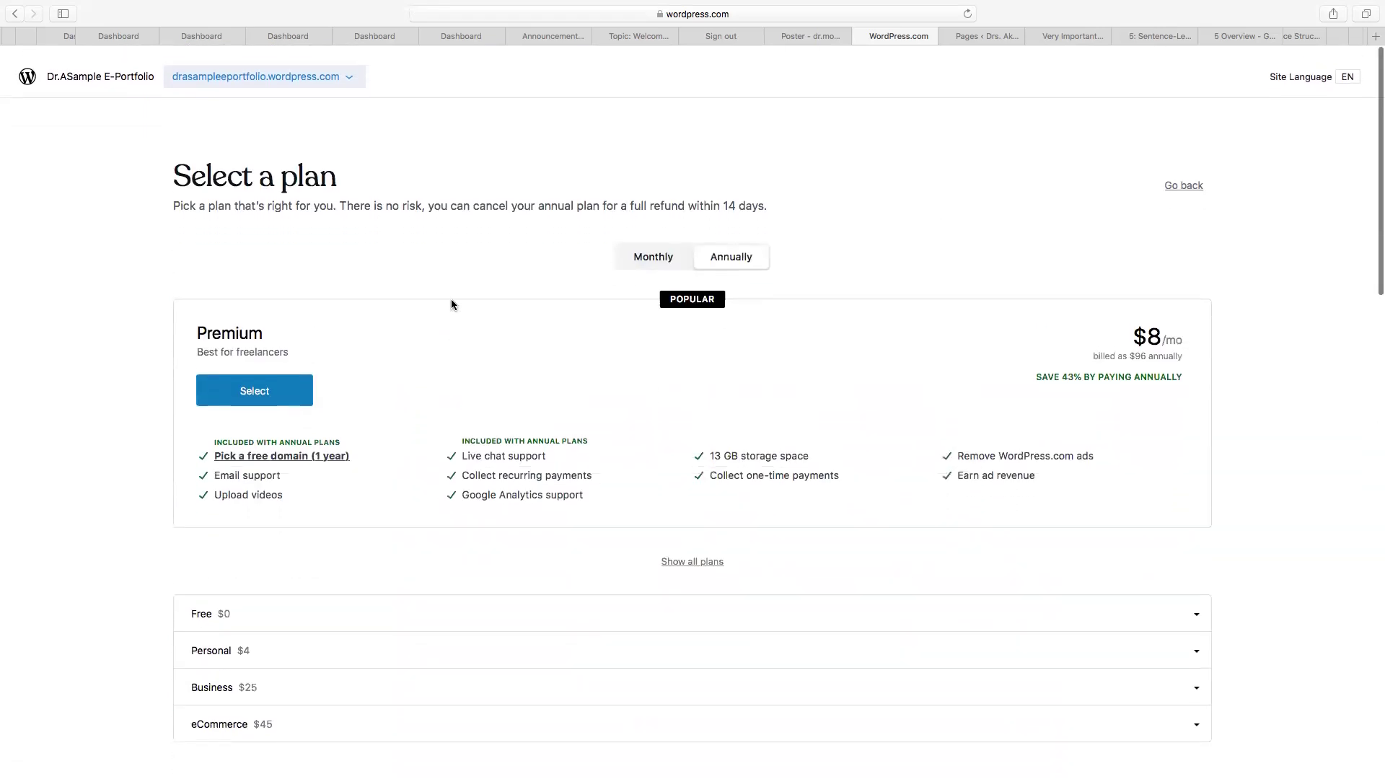
scroll(453, 304, down, 20)
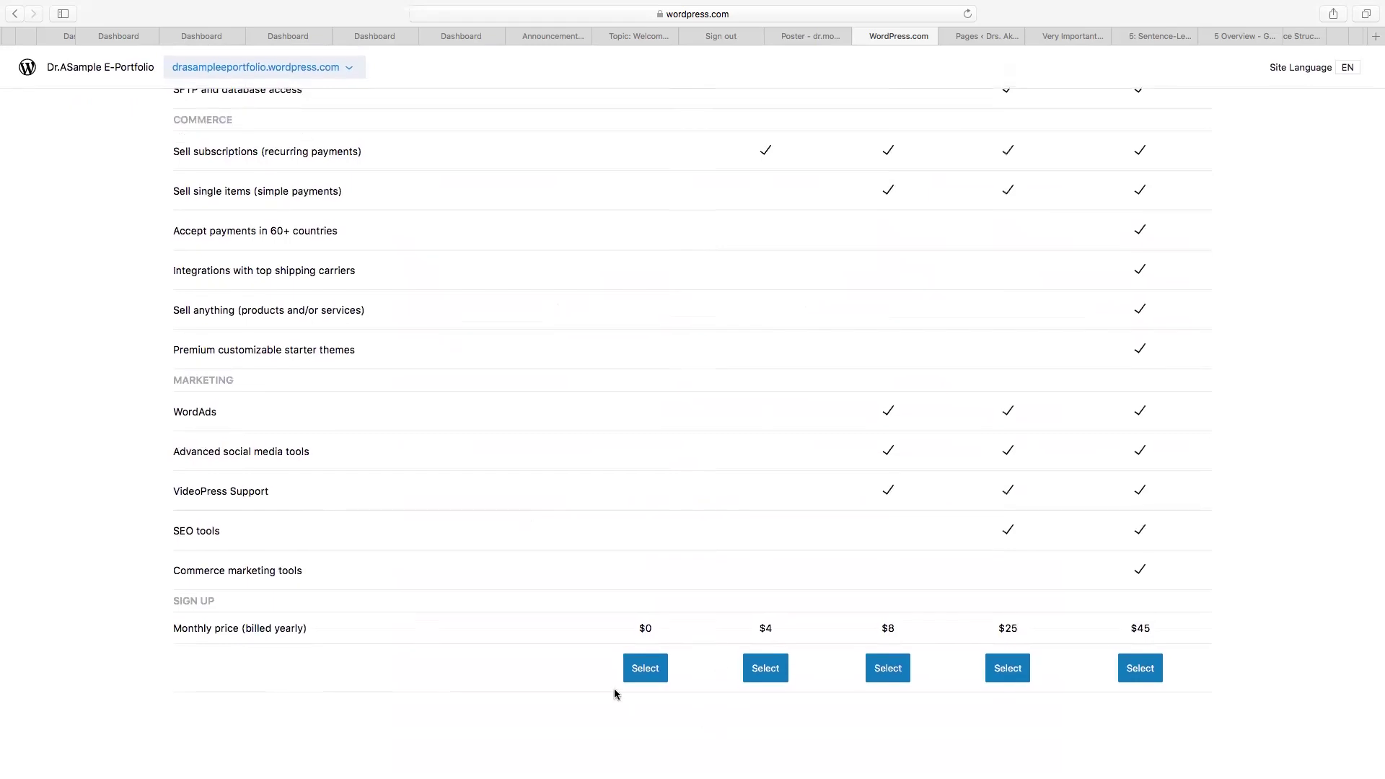
click(643, 673)
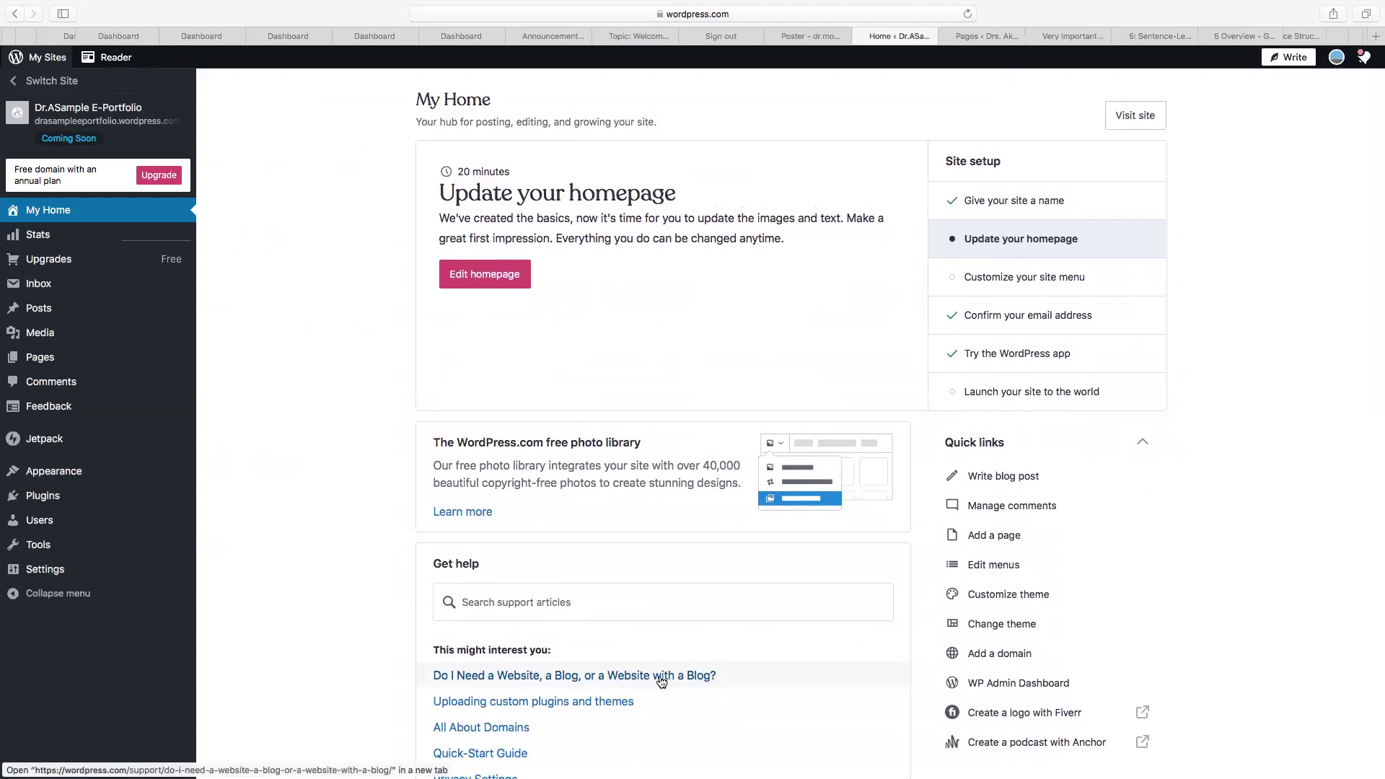
Scroll through the unlaunched site's Doyle & Doyle homepage and About us section.
scroll(1230, 218, up, 1)
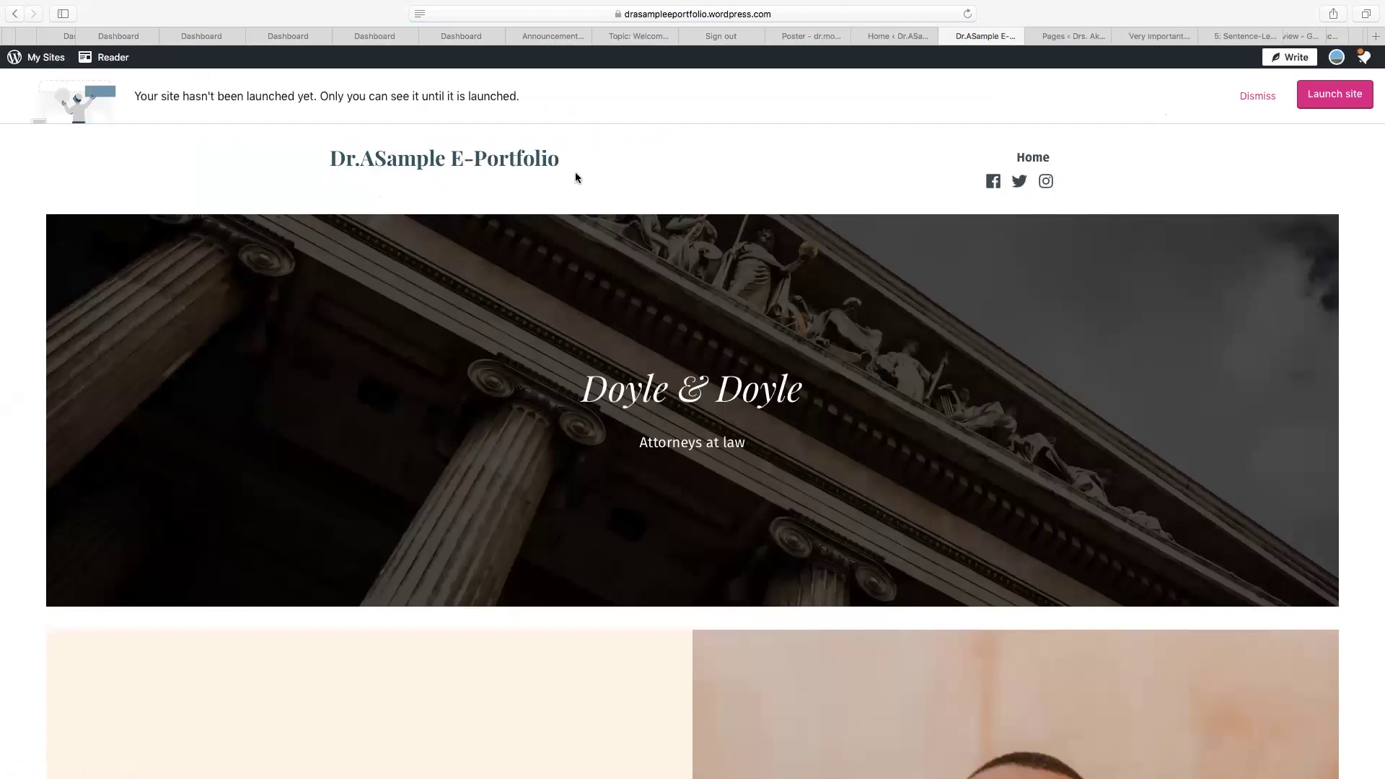
scroll(763, 369, down, 5)
scroll(763, 368, down, 7)
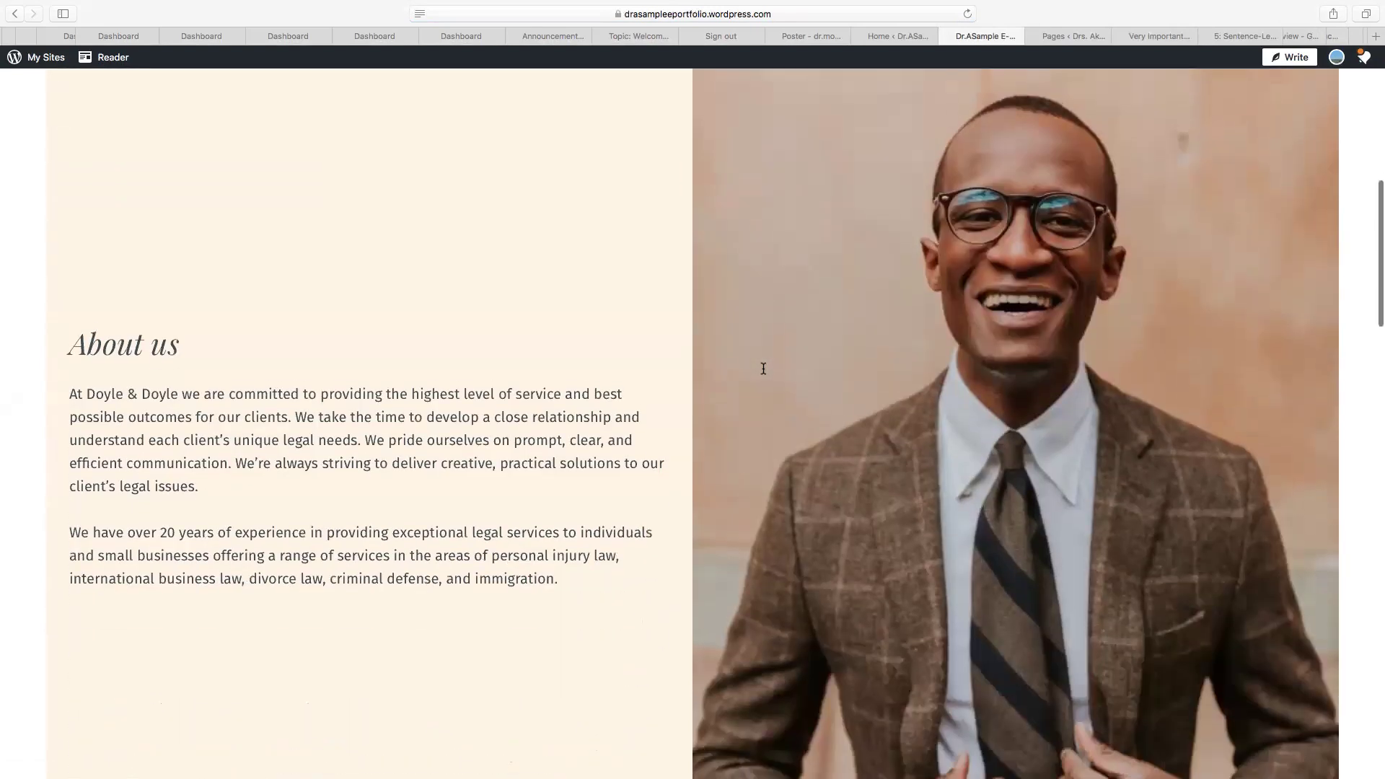
scroll(763, 369, up, 3)
scroll(763, 369, down, 1)
scroll(863, 303, up, 2)
scroll(863, 302, up, 6)
scroll(978, 236, up, 4)
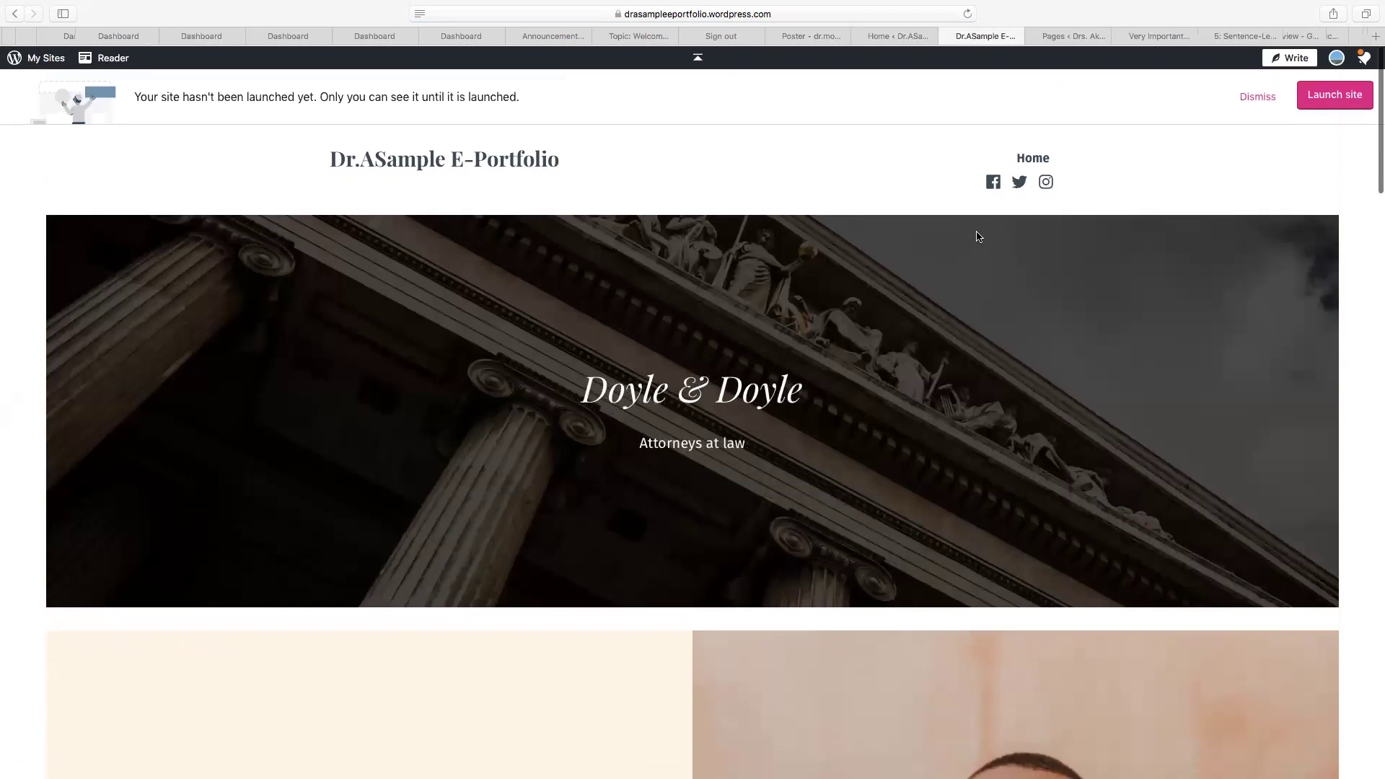
scroll(977, 237, down, 10)
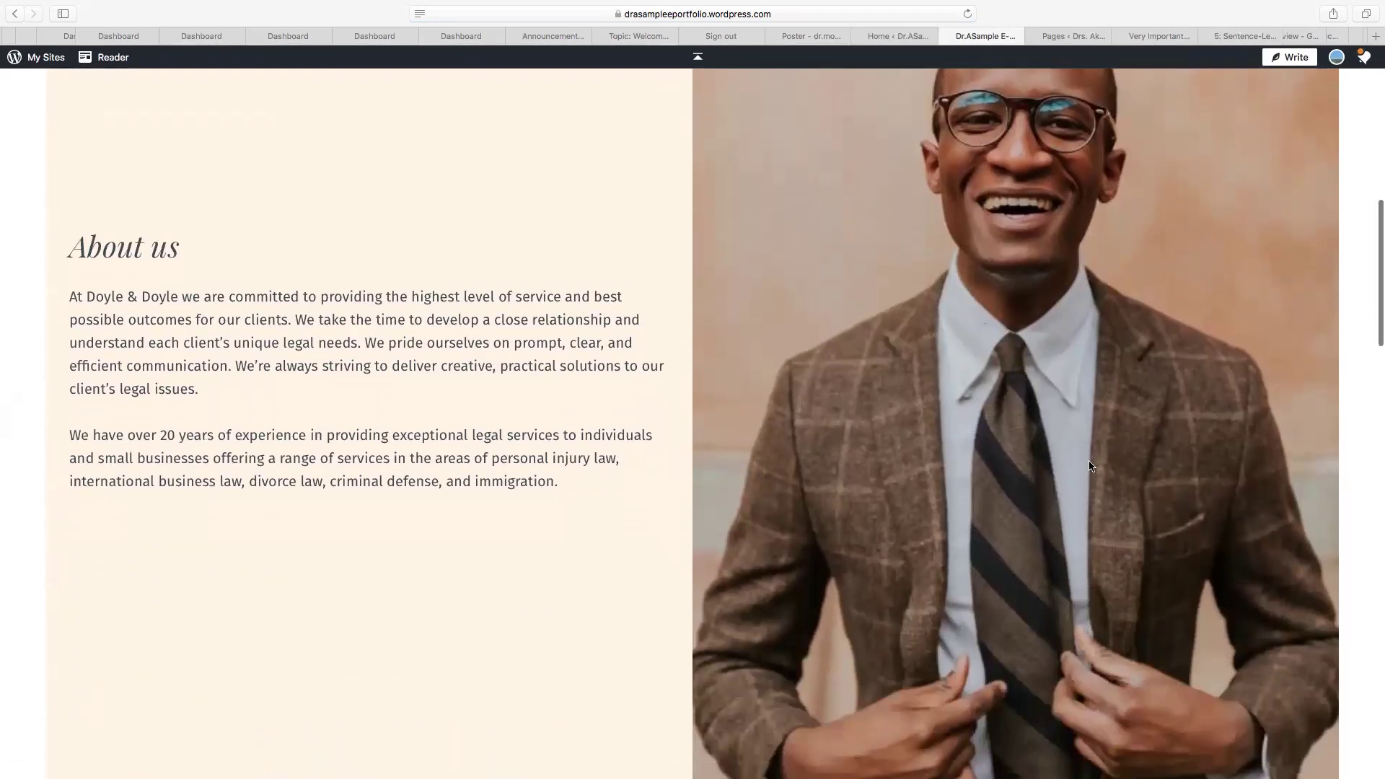
scroll(955, 358, up, 6)
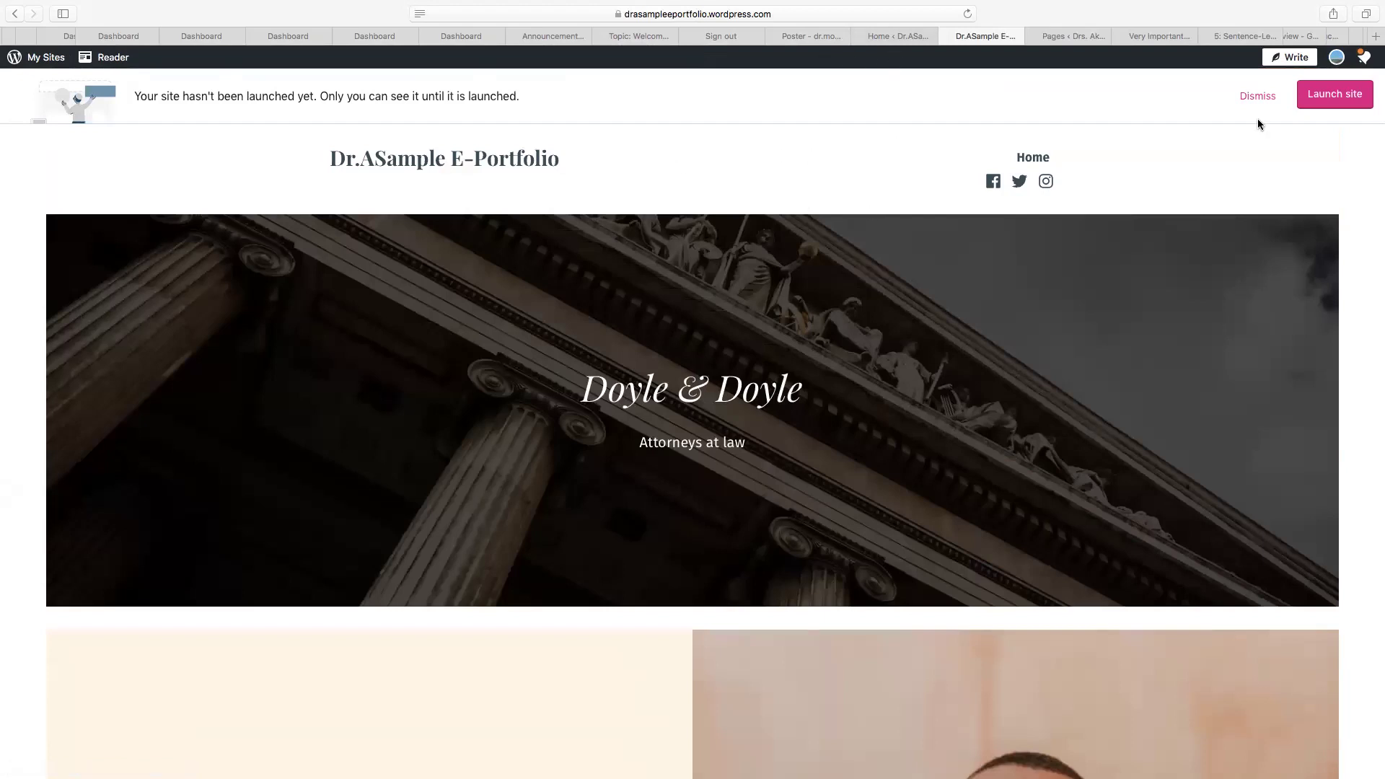
Launch the site, skipping the domain purchase and starting with the free plan.
click(1341, 99)
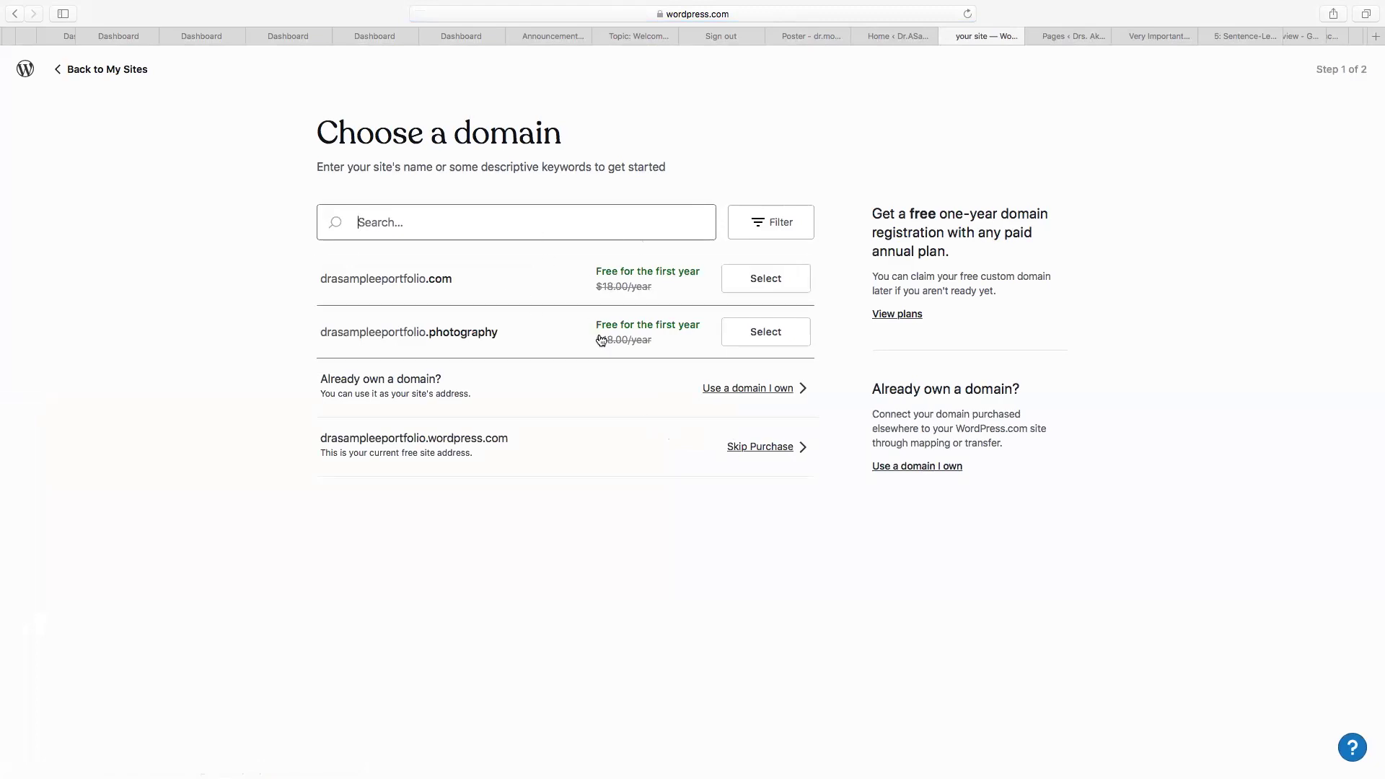
click(775, 448)
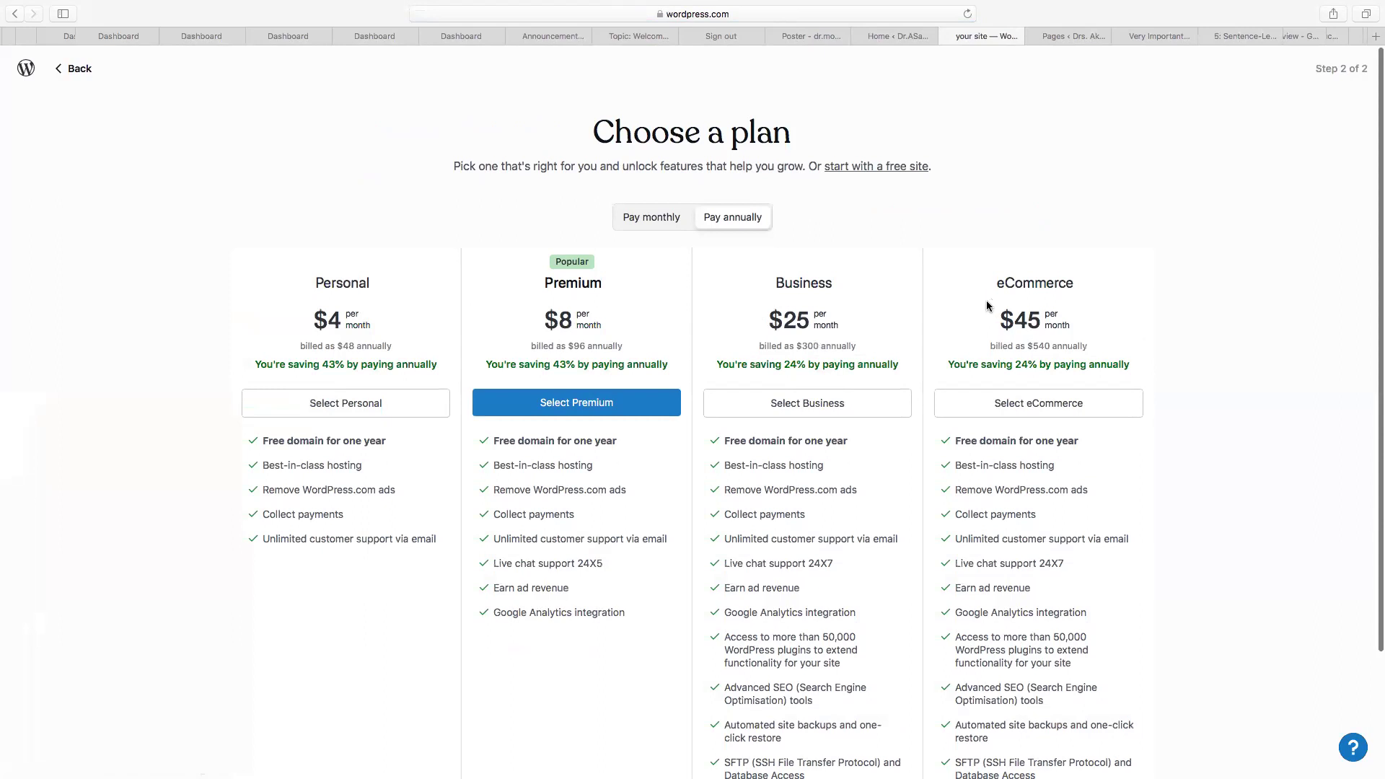
scroll(902, 281, down, 1)
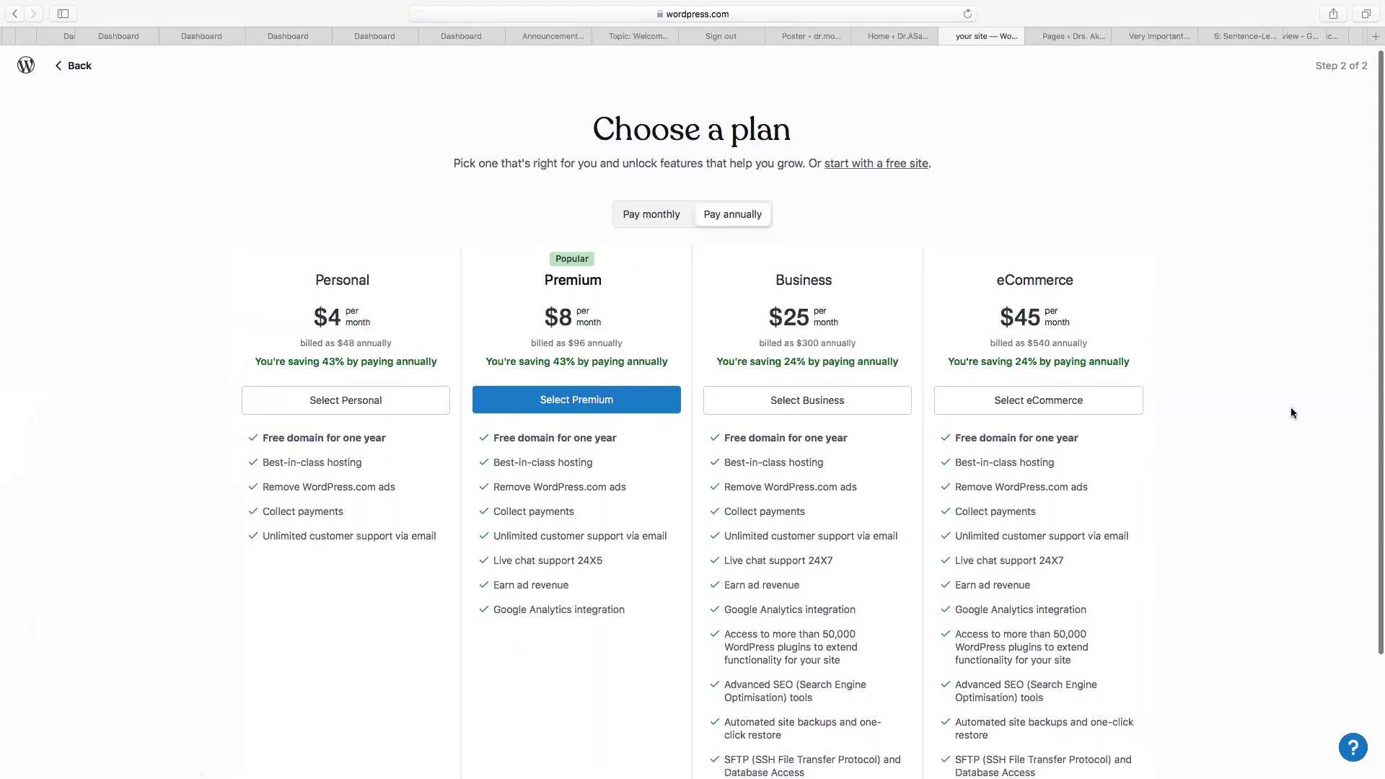
scroll(1291, 382, down, 1)
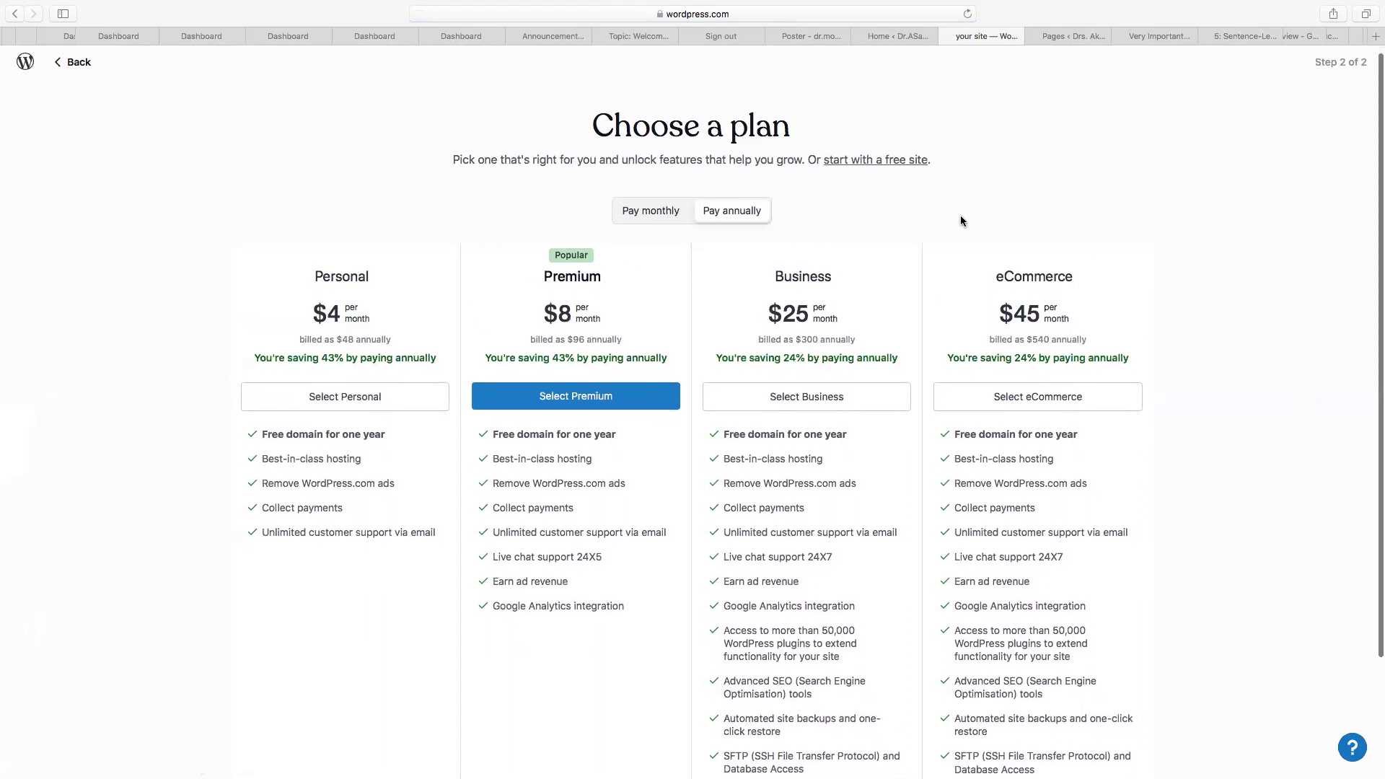
scroll(959, 217, up, 1)
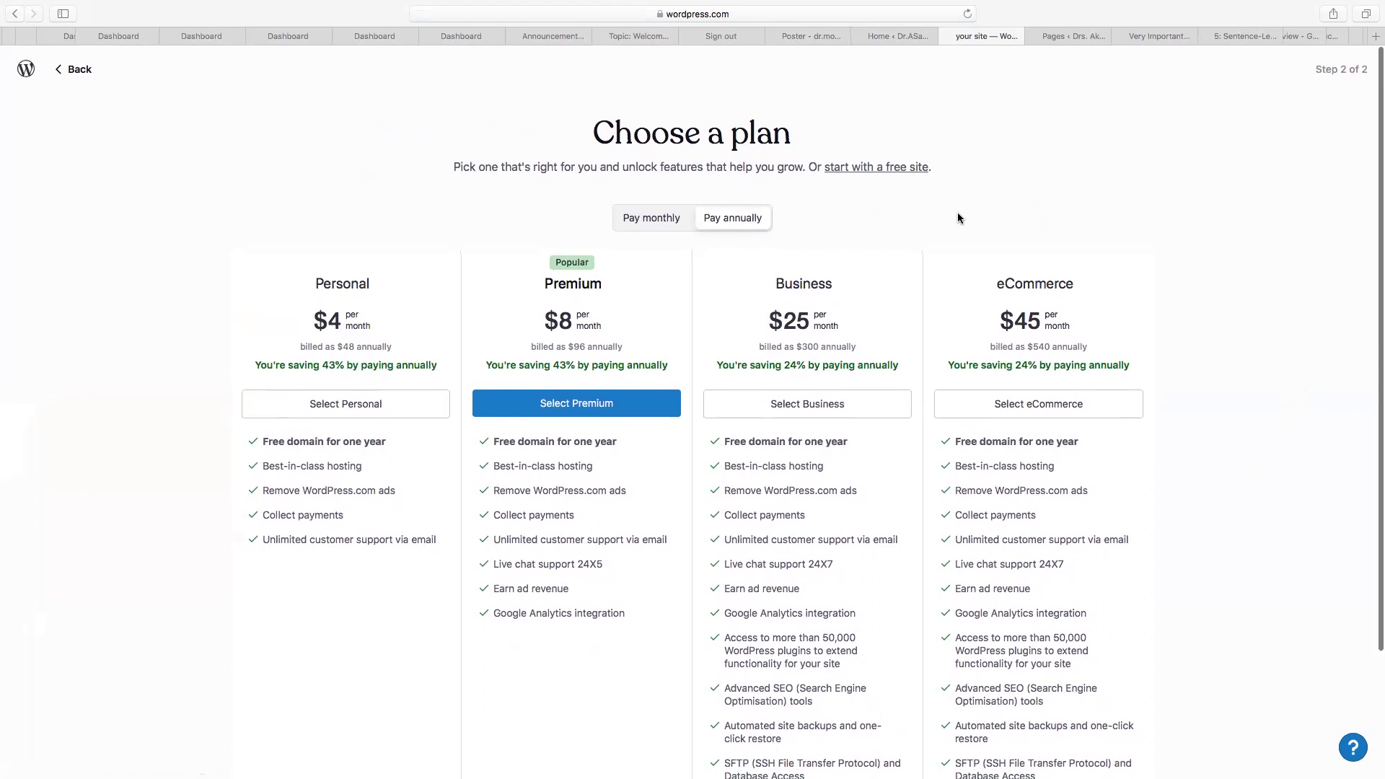
click(862, 170)
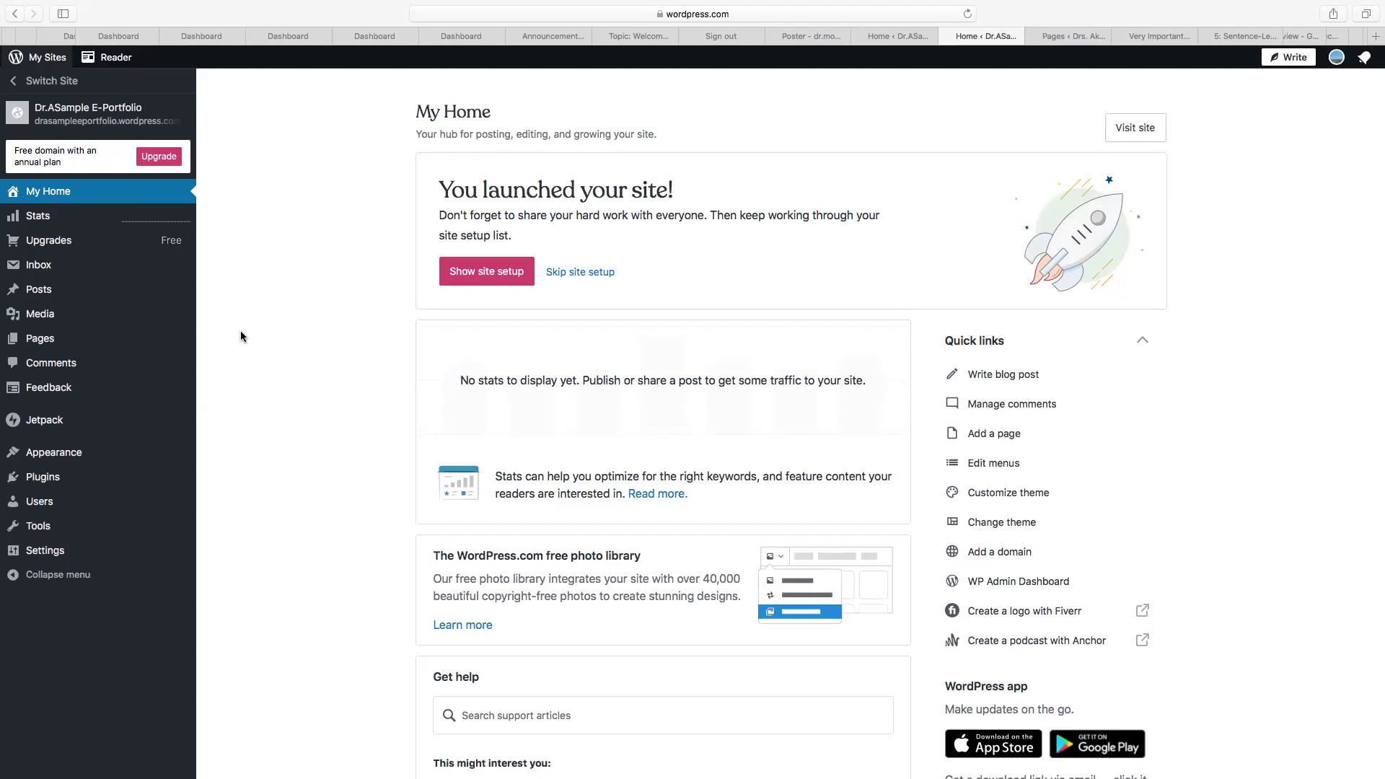
Go to Appearance › Menus to list Primary, Primary Menu and Social Menu in the Customizer.
mouse_move(51, 346)
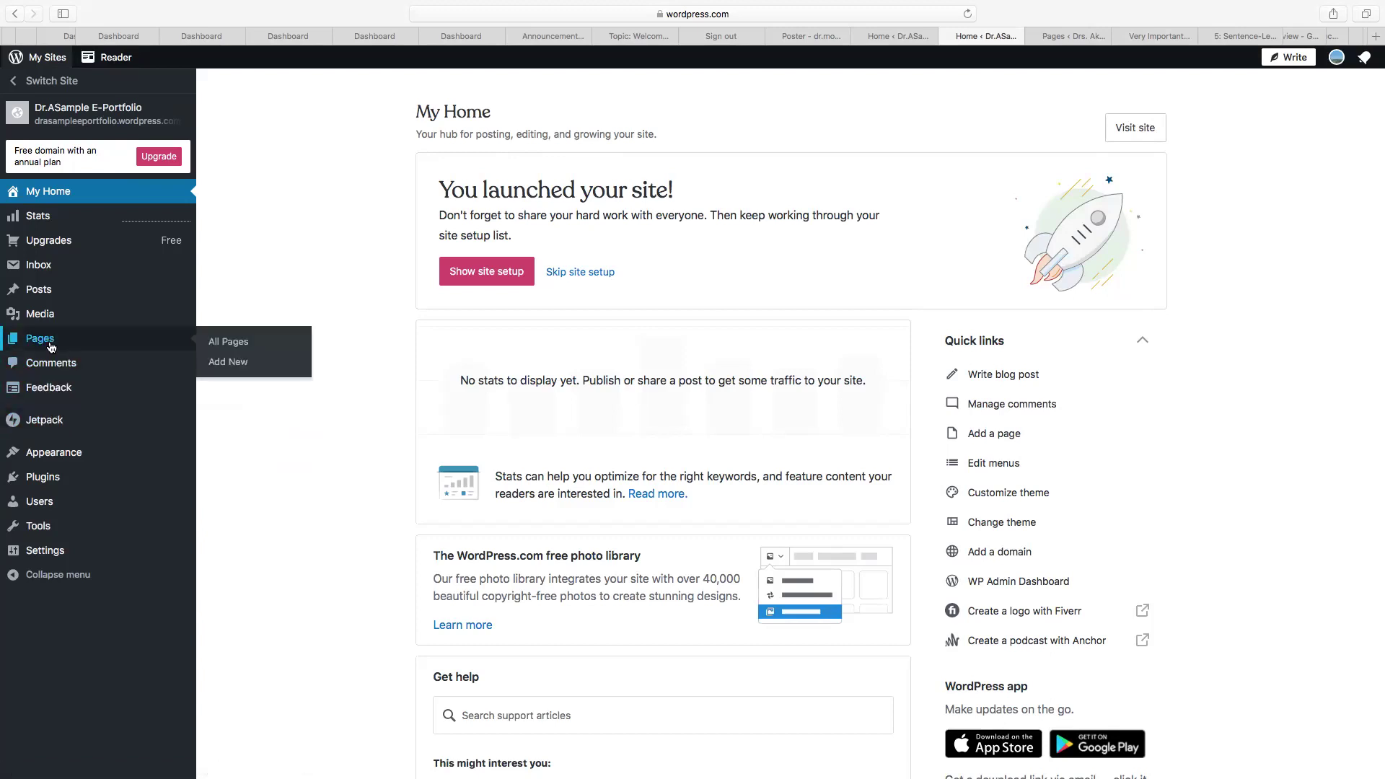
mouse_move(63, 460)
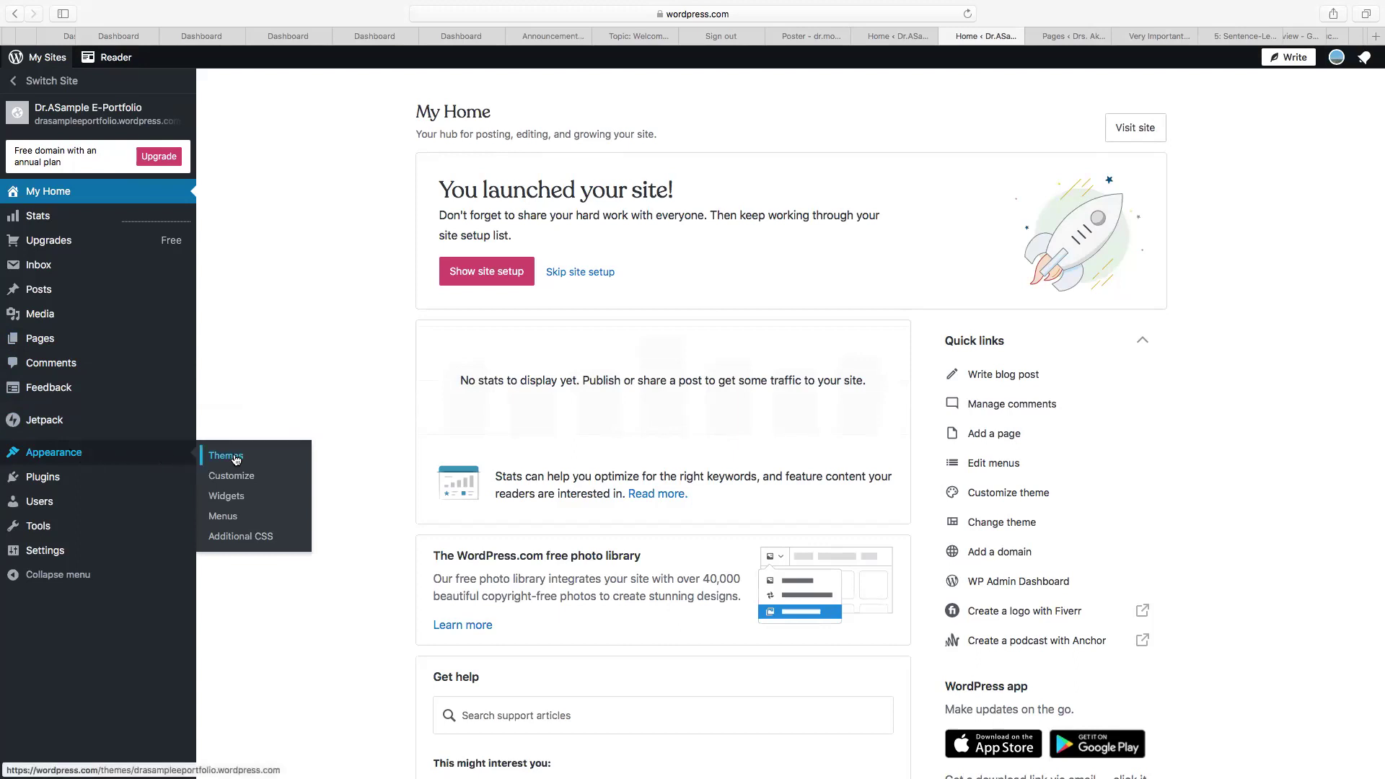
click(233, 517)
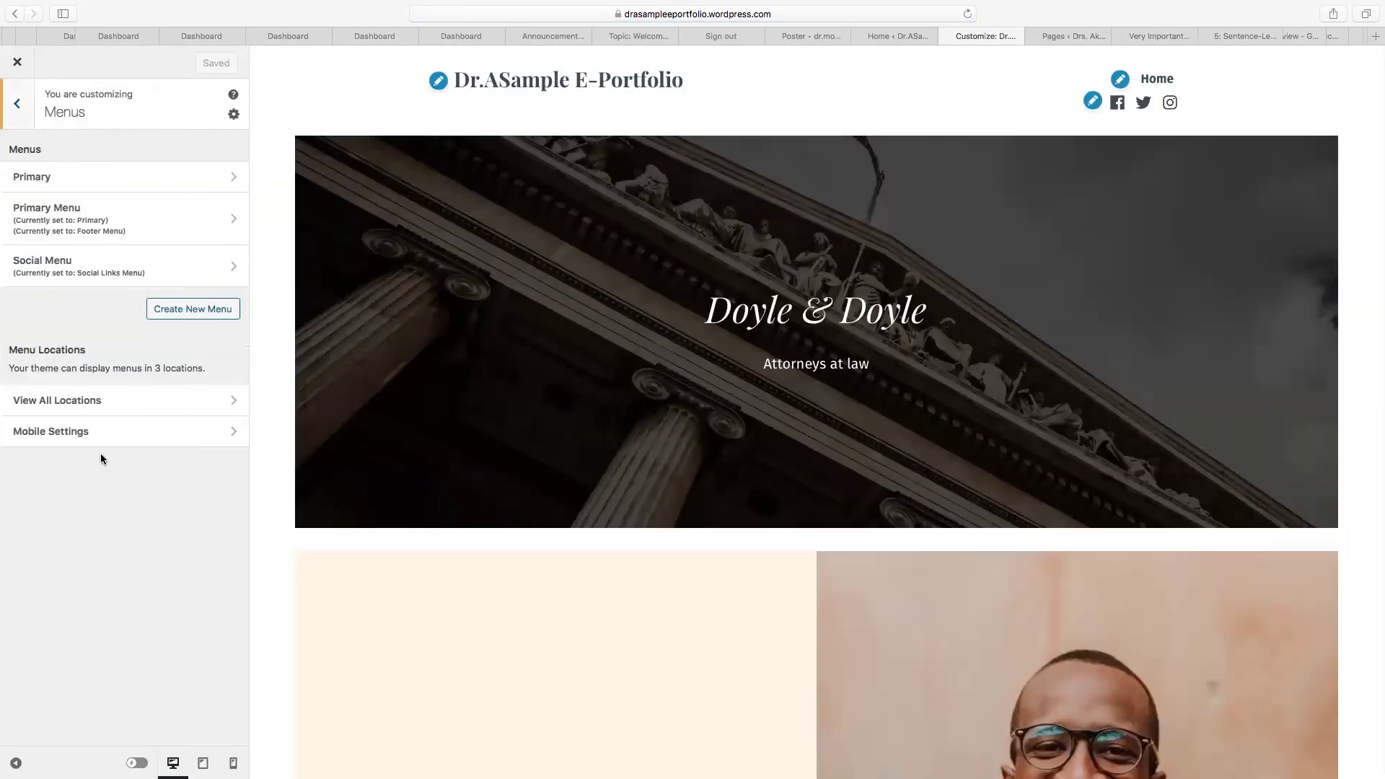
In the Primary Menu, add new pages 'Dear Reader Letter' and 'Essay #1'.
click(99, 220)
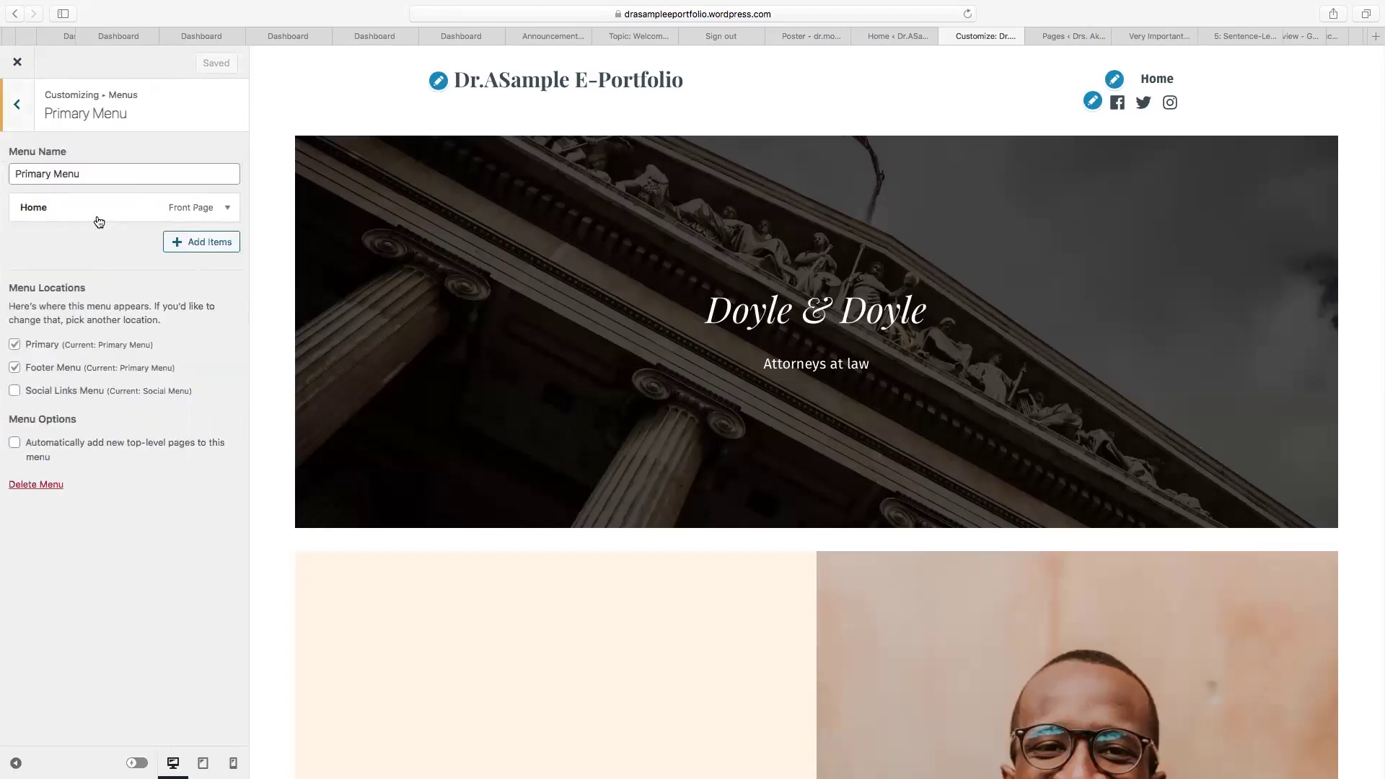
click(210, 244)
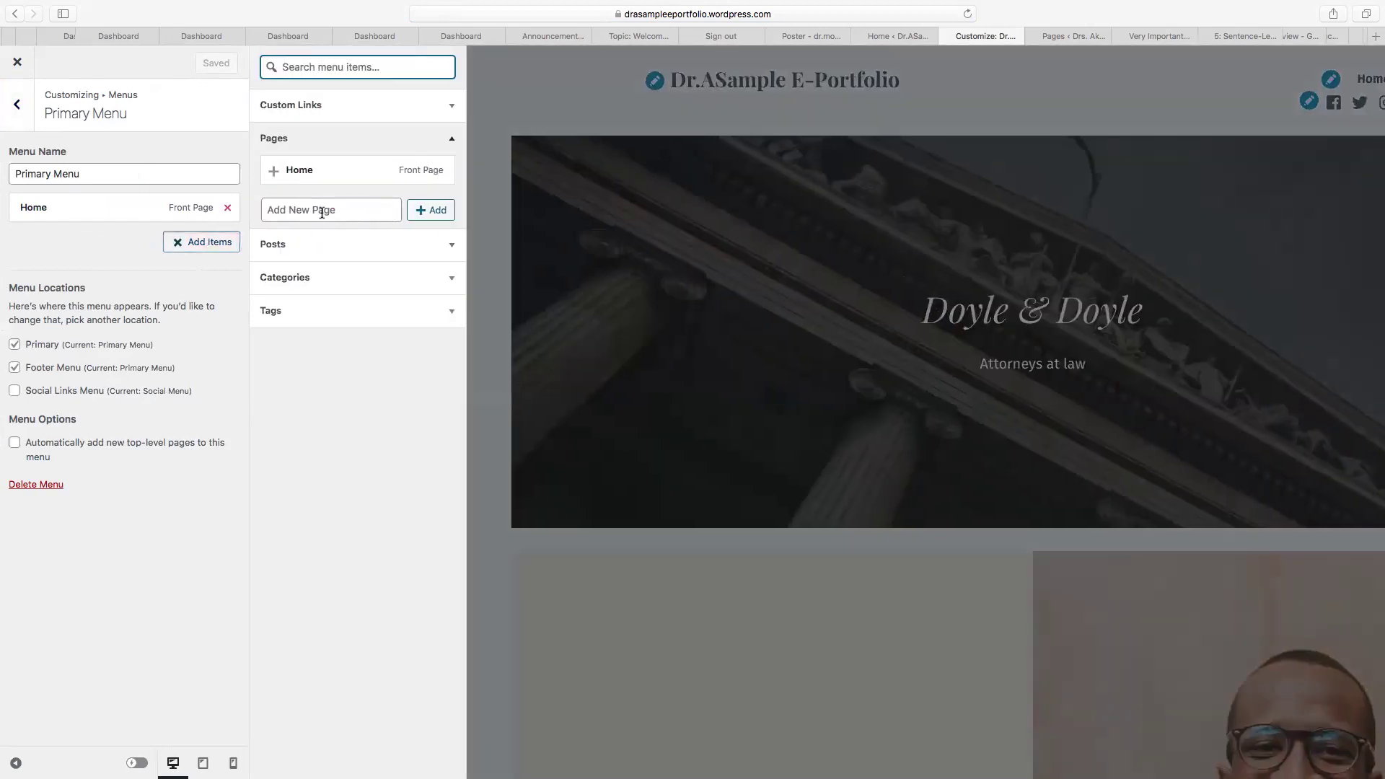
click(317, 208)
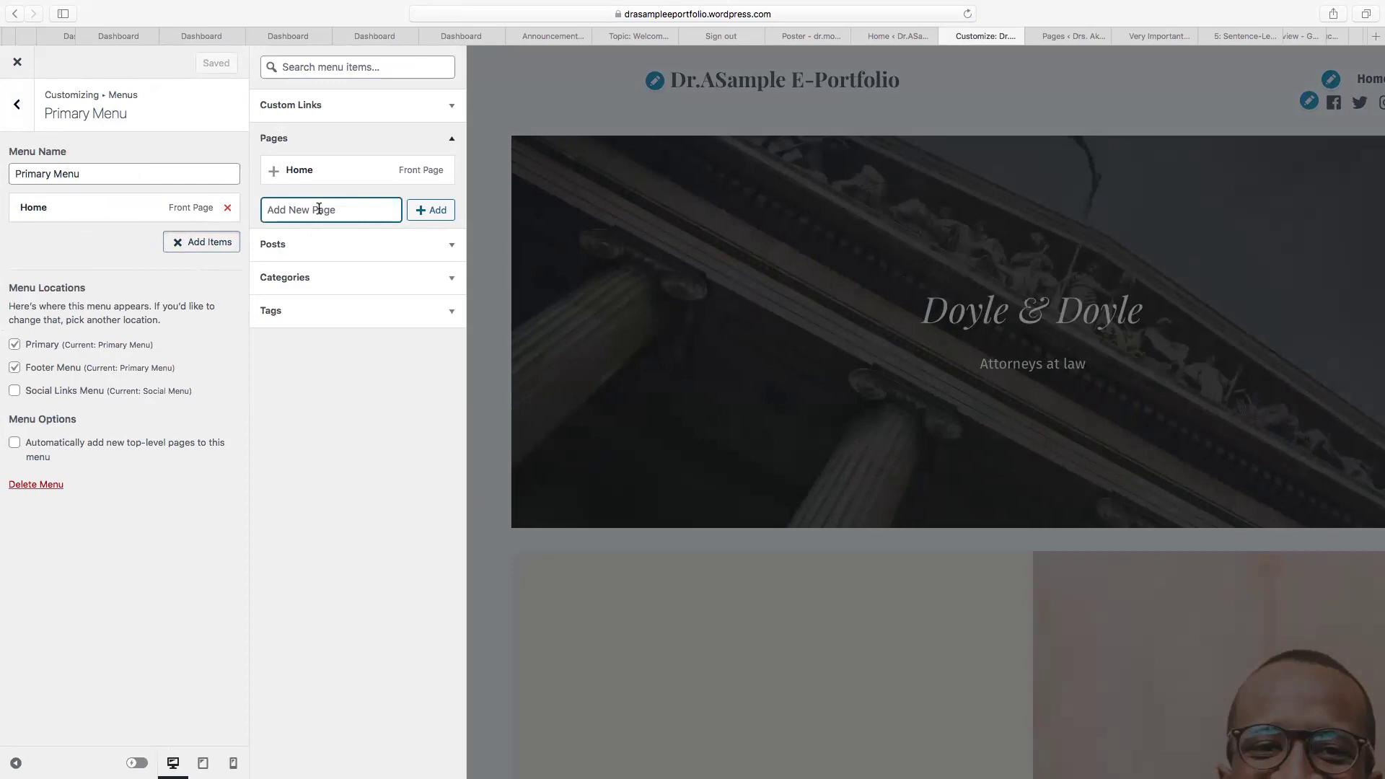
text(Dear Reader LEtter)
click(434, 210)
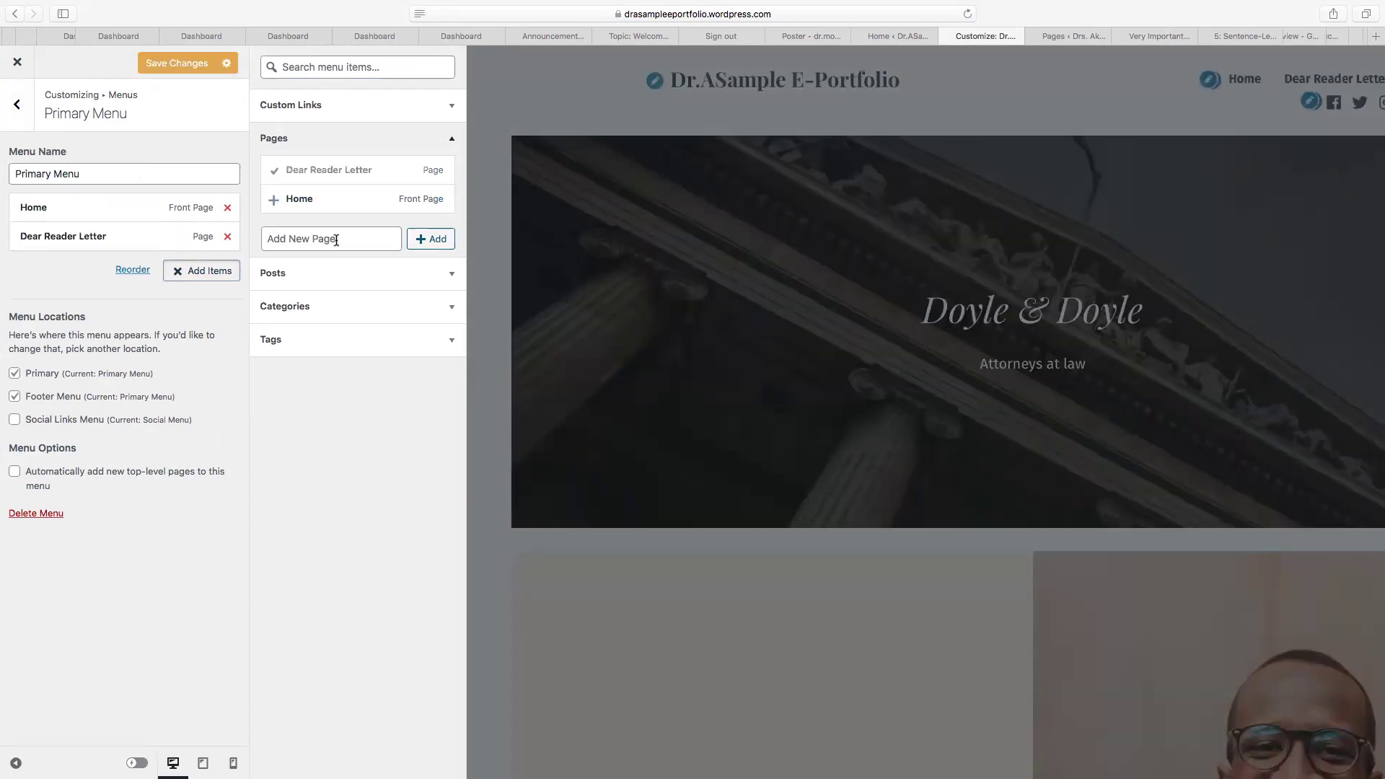
click(339, 239)
text(Essay #1)
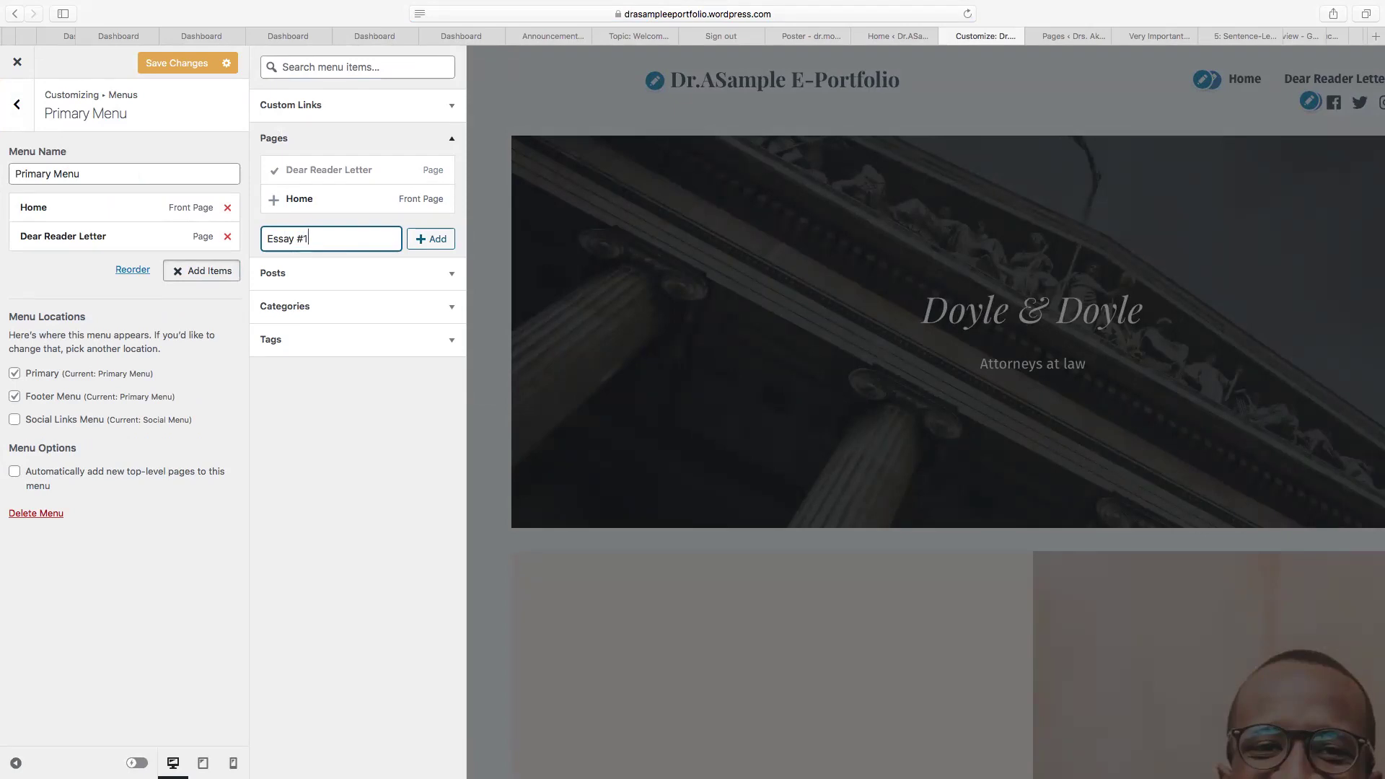
click(441, 241)
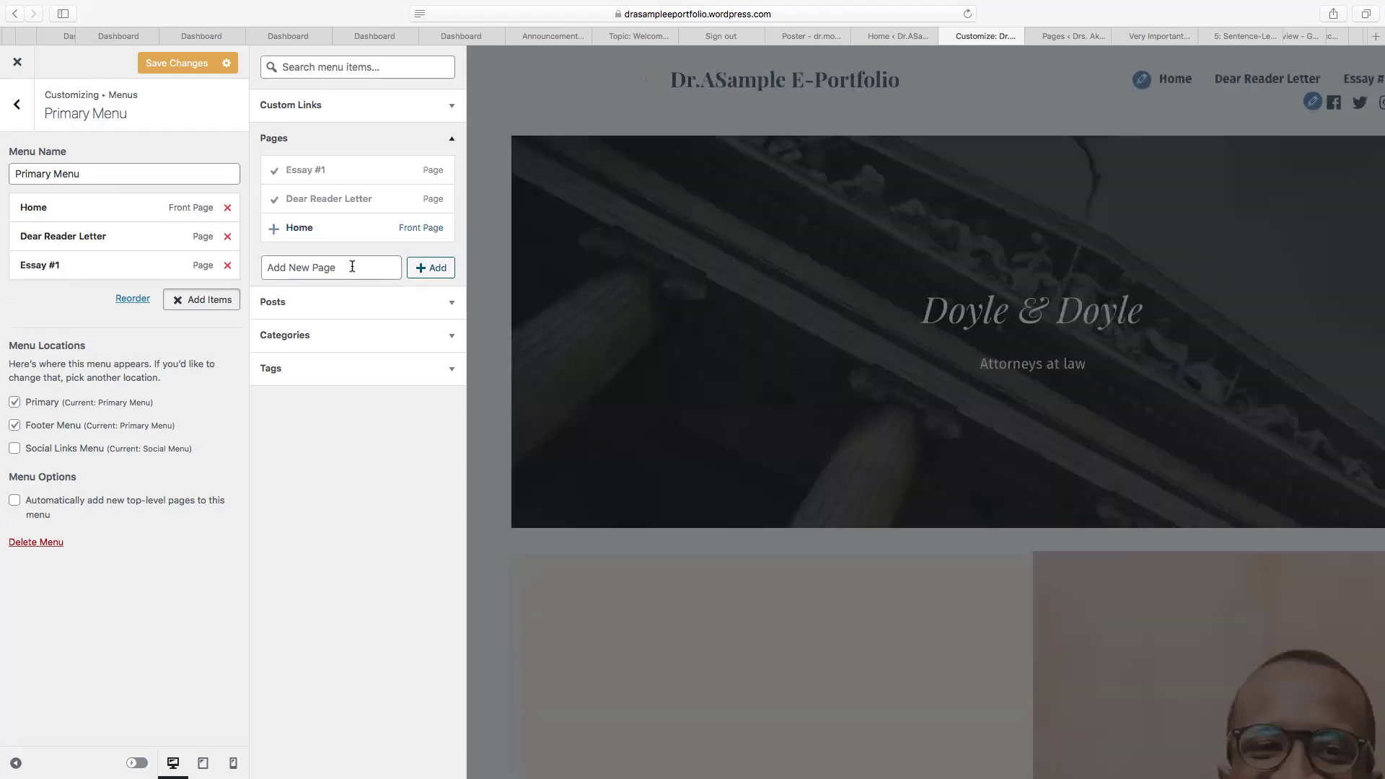
Add new pages 'Essay #2' and 'Essay #3' to the Primary Menu.
click(352, 264)
text(Essay #2)
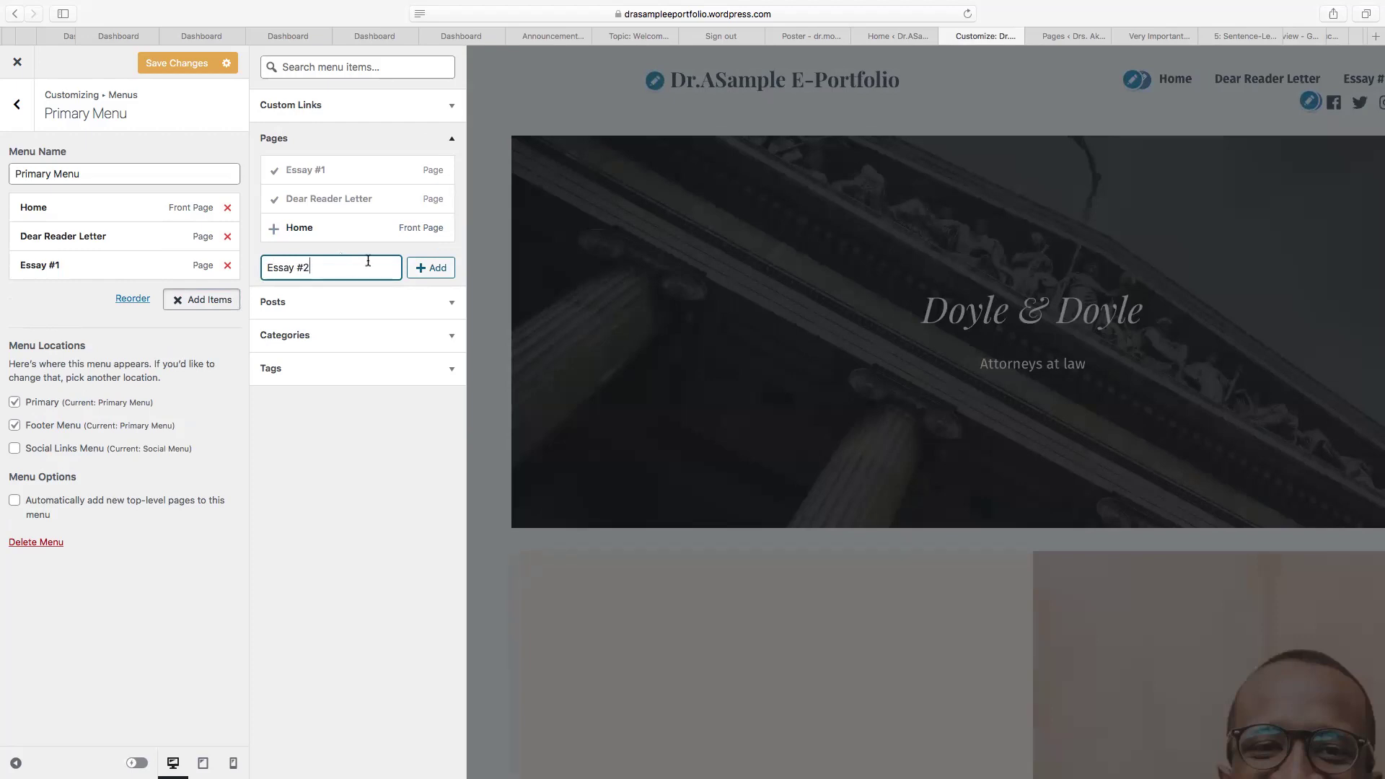
click(431, 267)
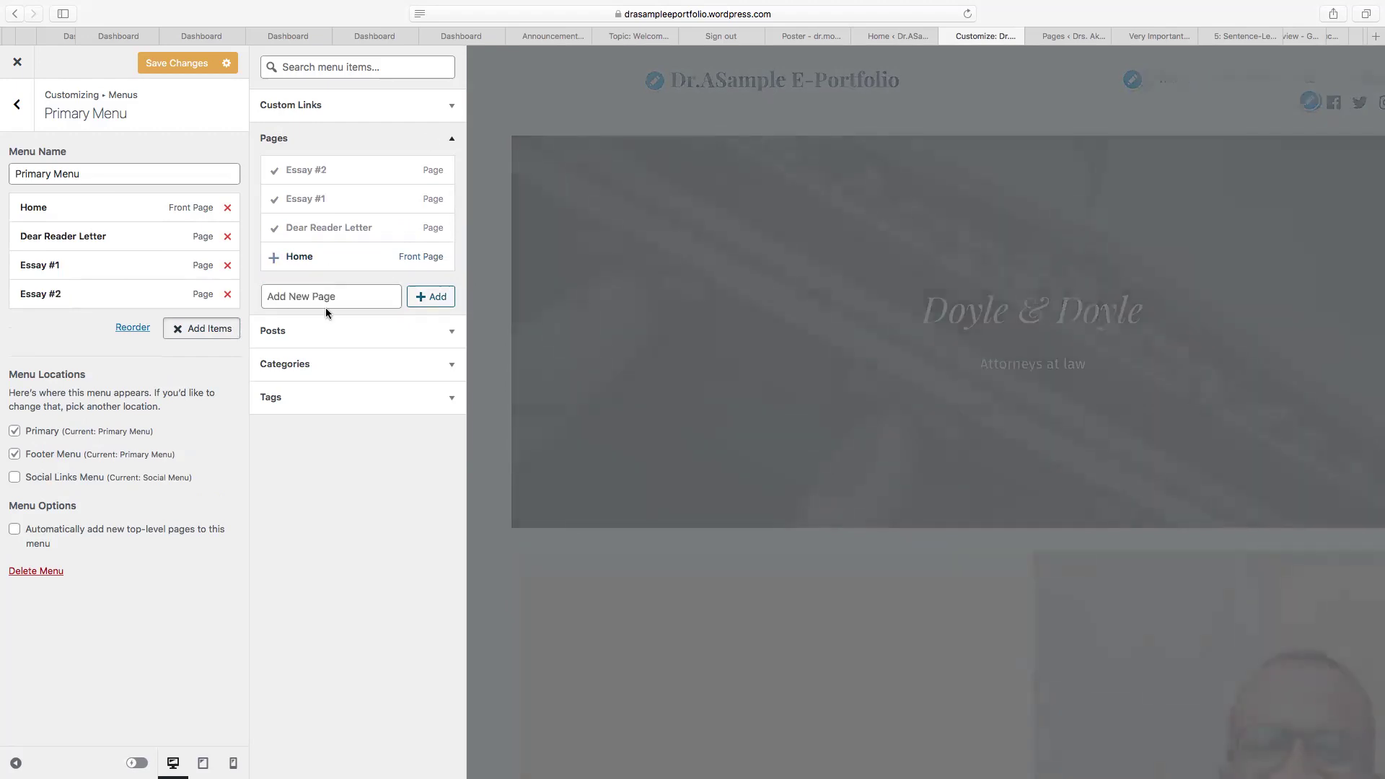
click(326, 303)
text(Essay #)
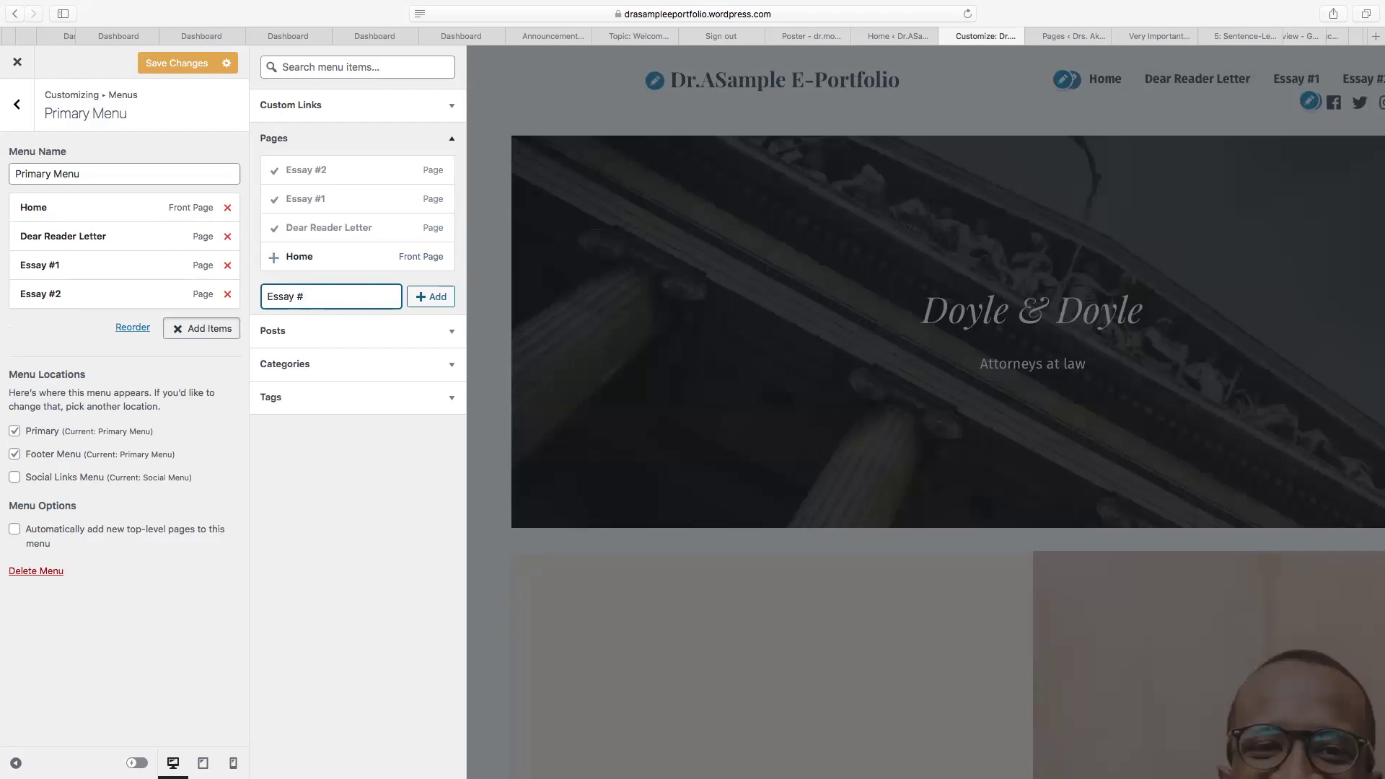
text(3)
click(435, 298)
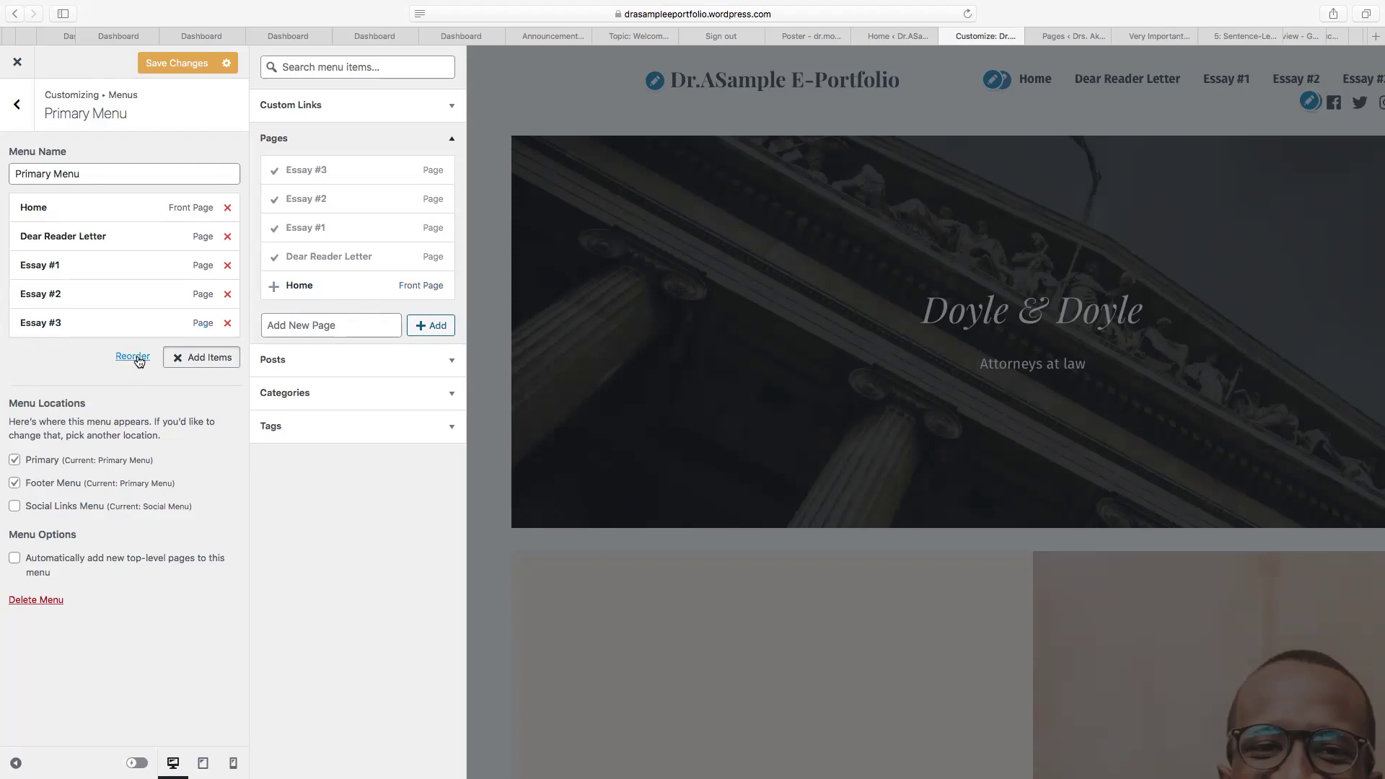
Reorder the menu so Essay #1, Essay #2 and Essay #3 follow Dear Reader Letter in sequence.
click(132, 357)
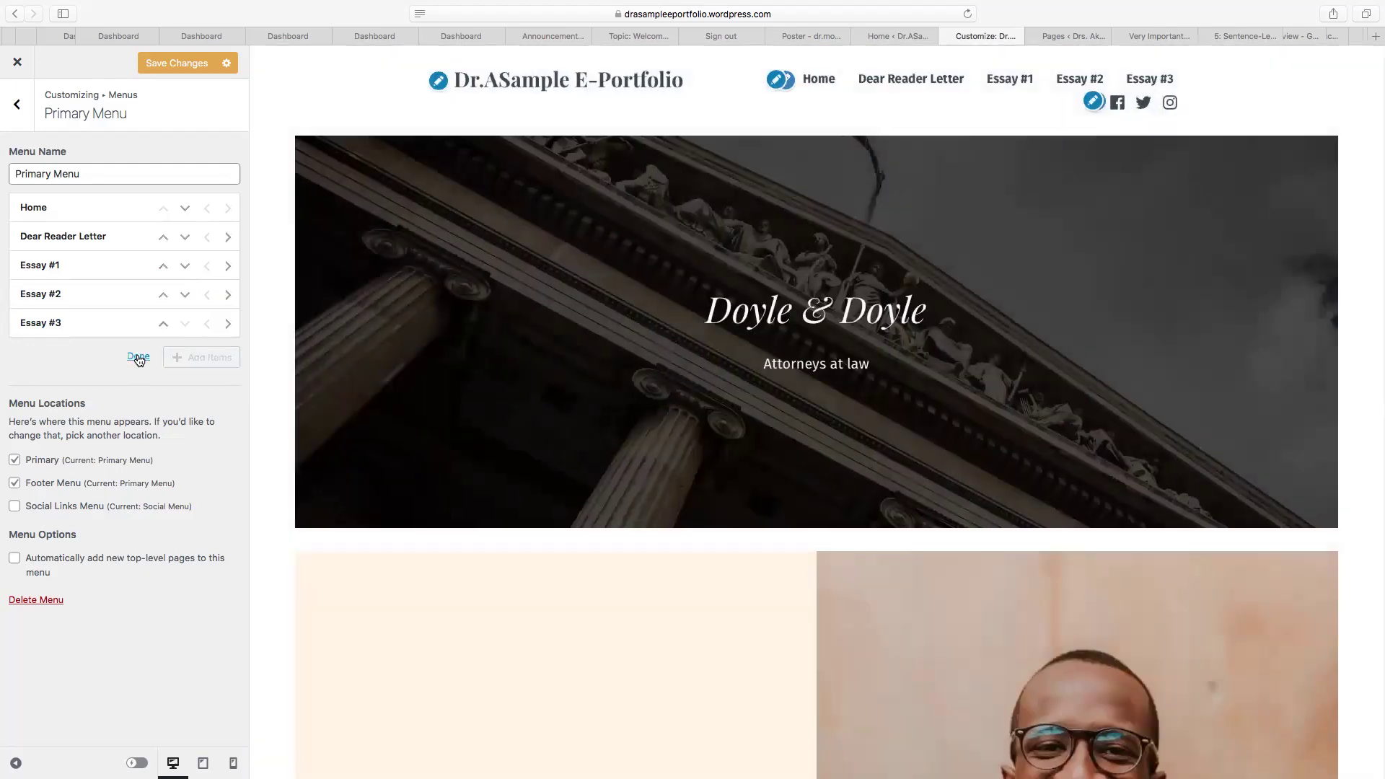
click(166, 327)
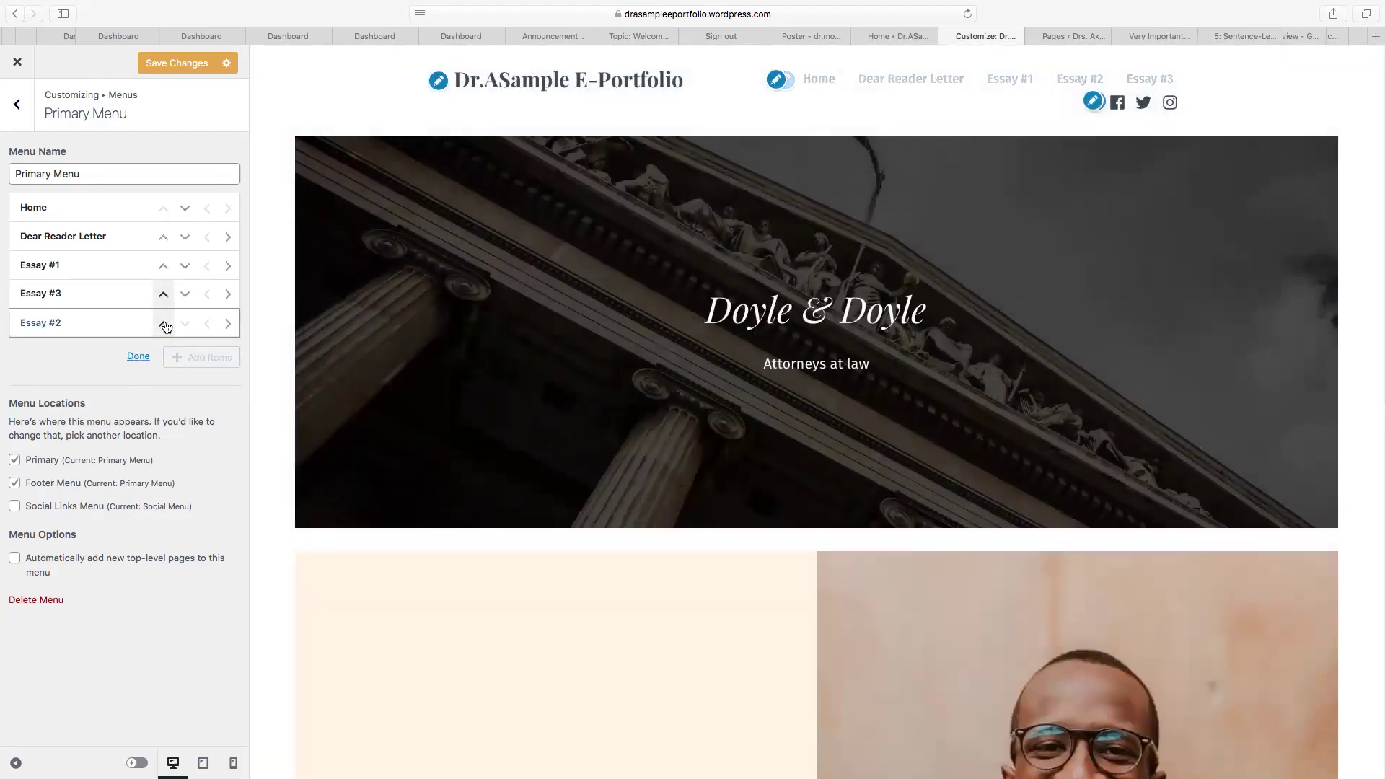
click(165, 297)
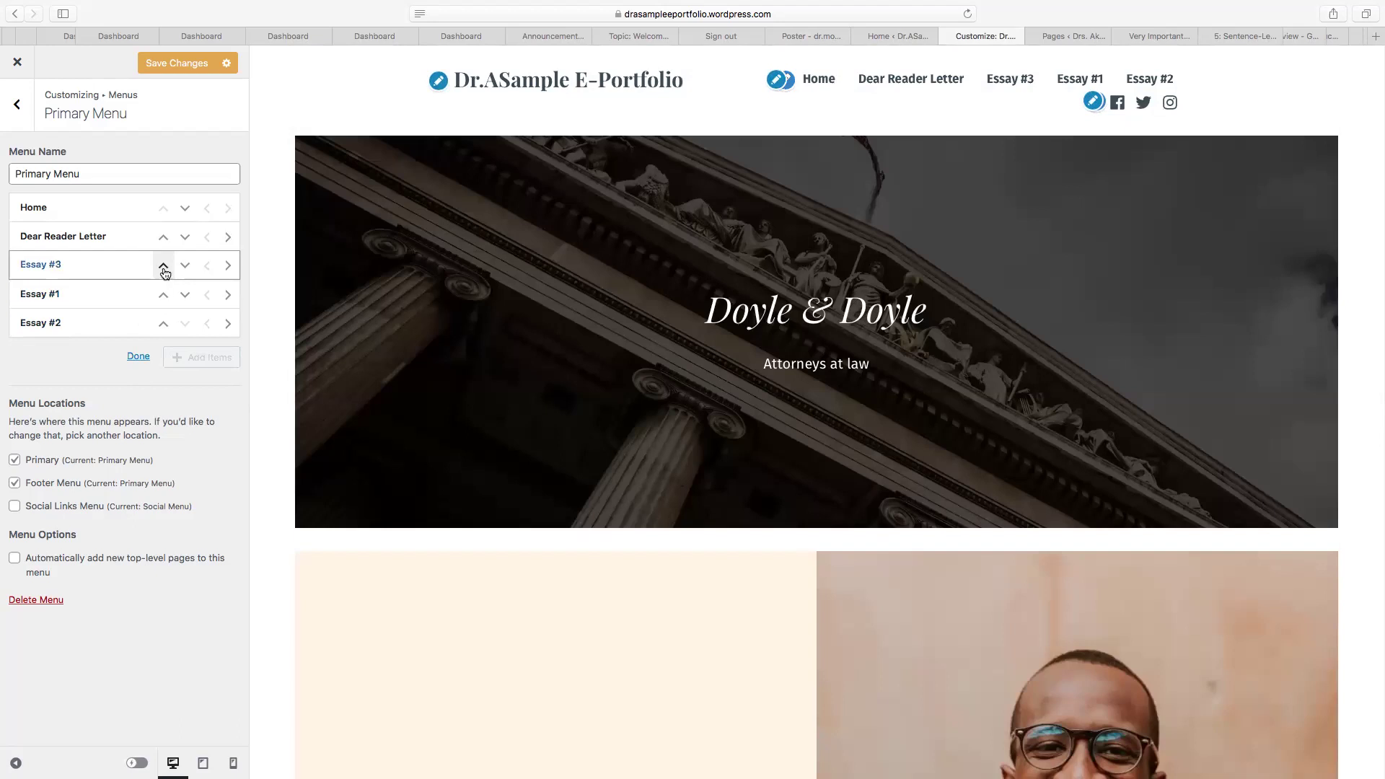
click(184, 266)
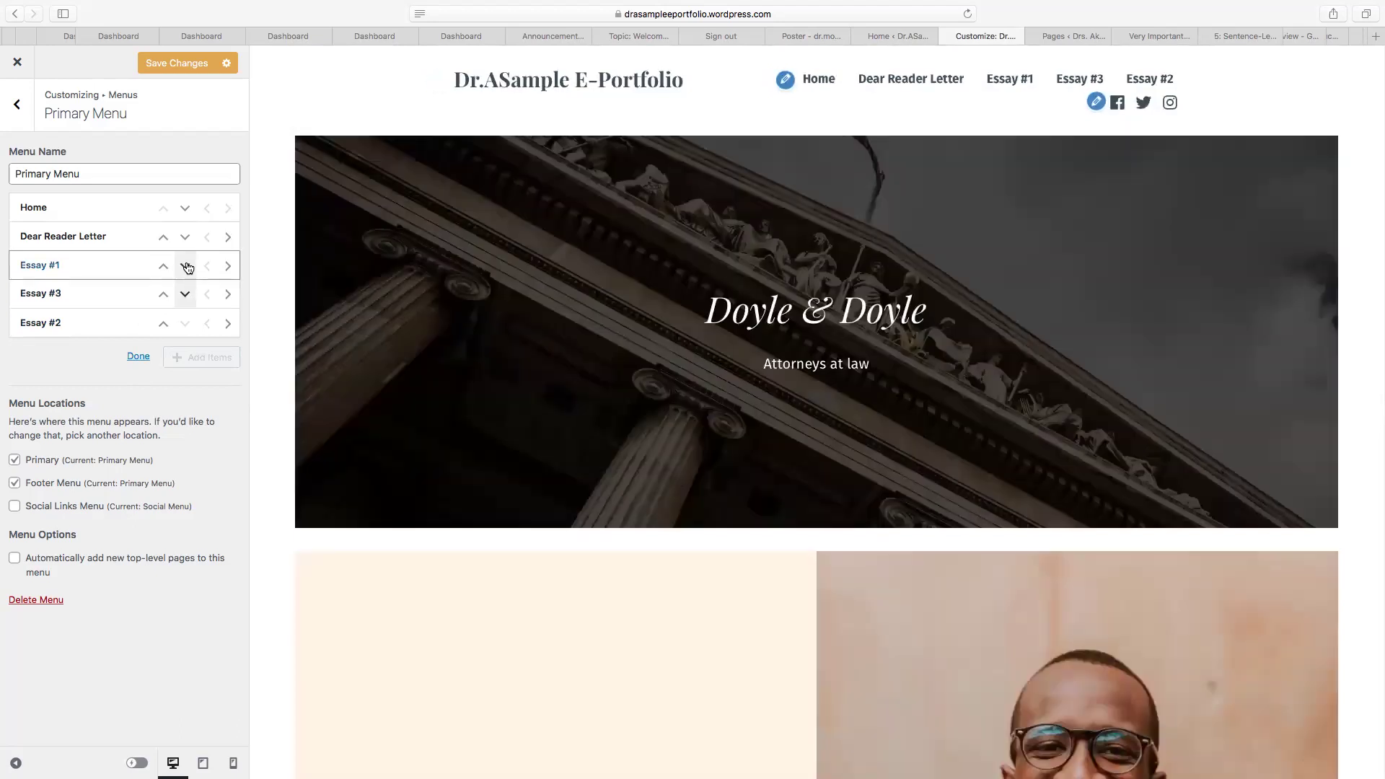
click(186, 266)
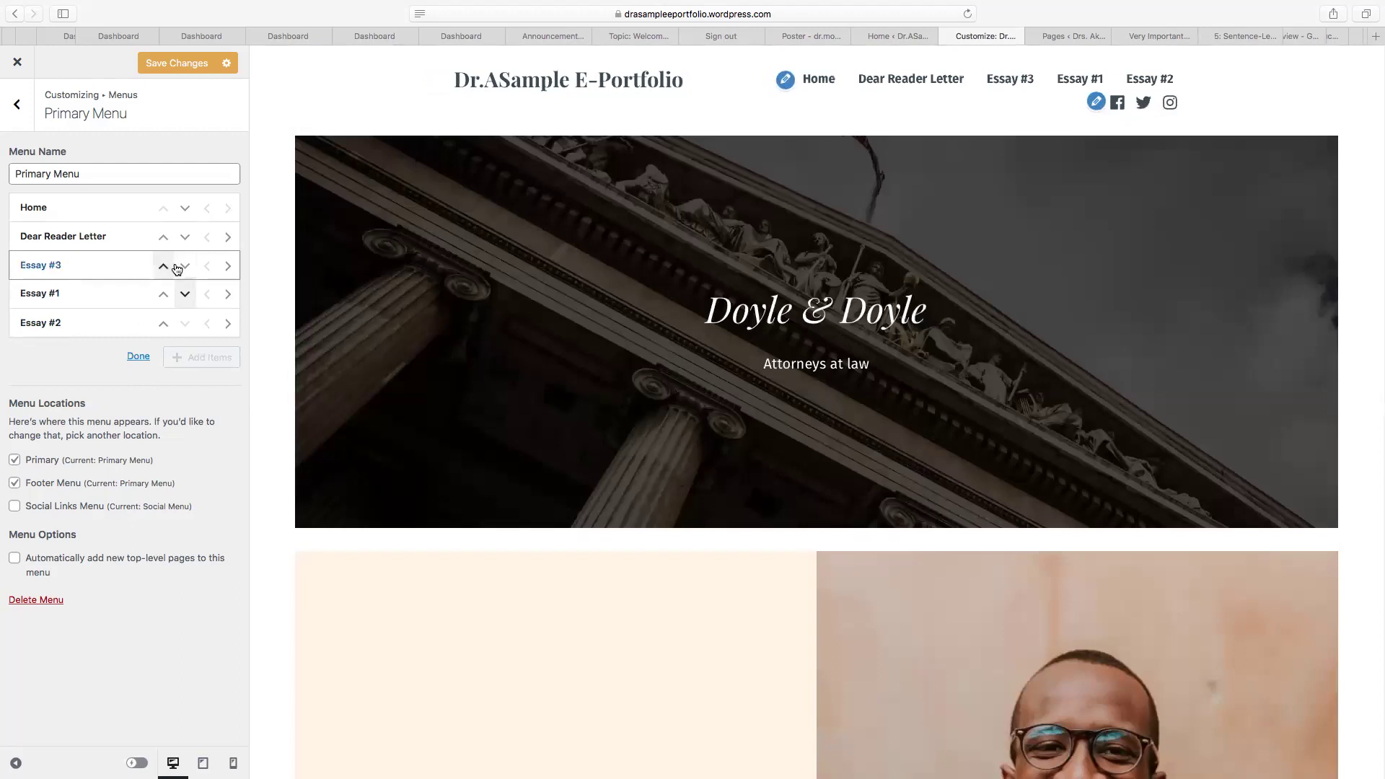
click(185, 266)
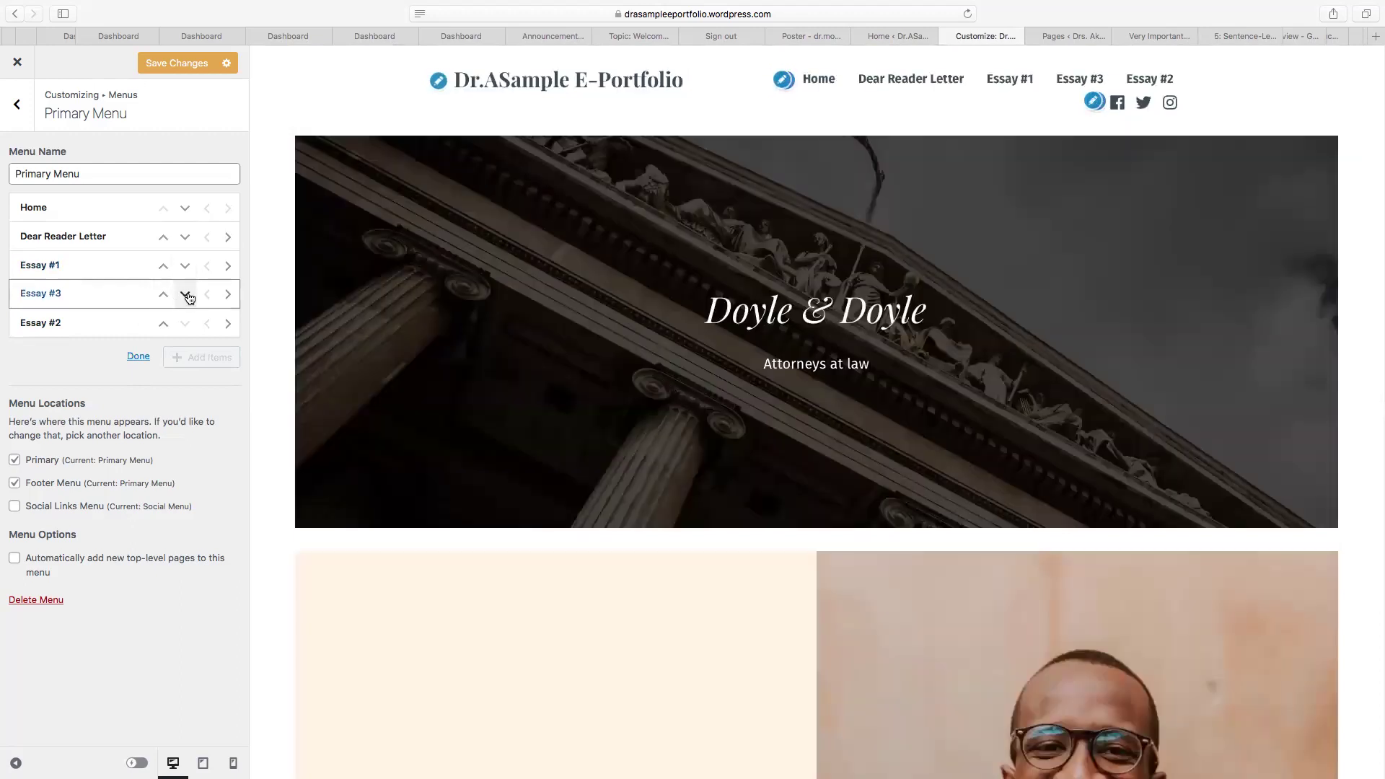
click(186, 295)
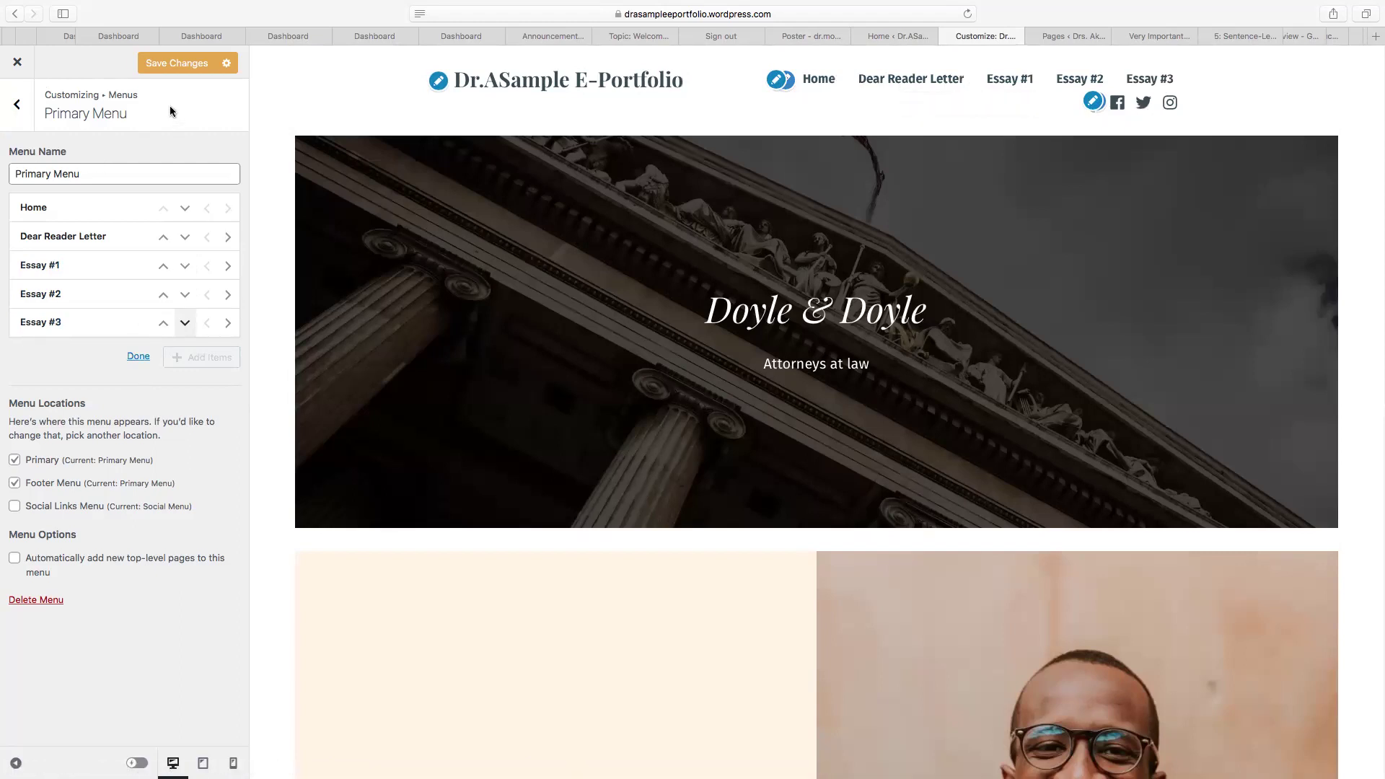
Save the menu changes and close the Customizer back to My Home.
click(185, 66)
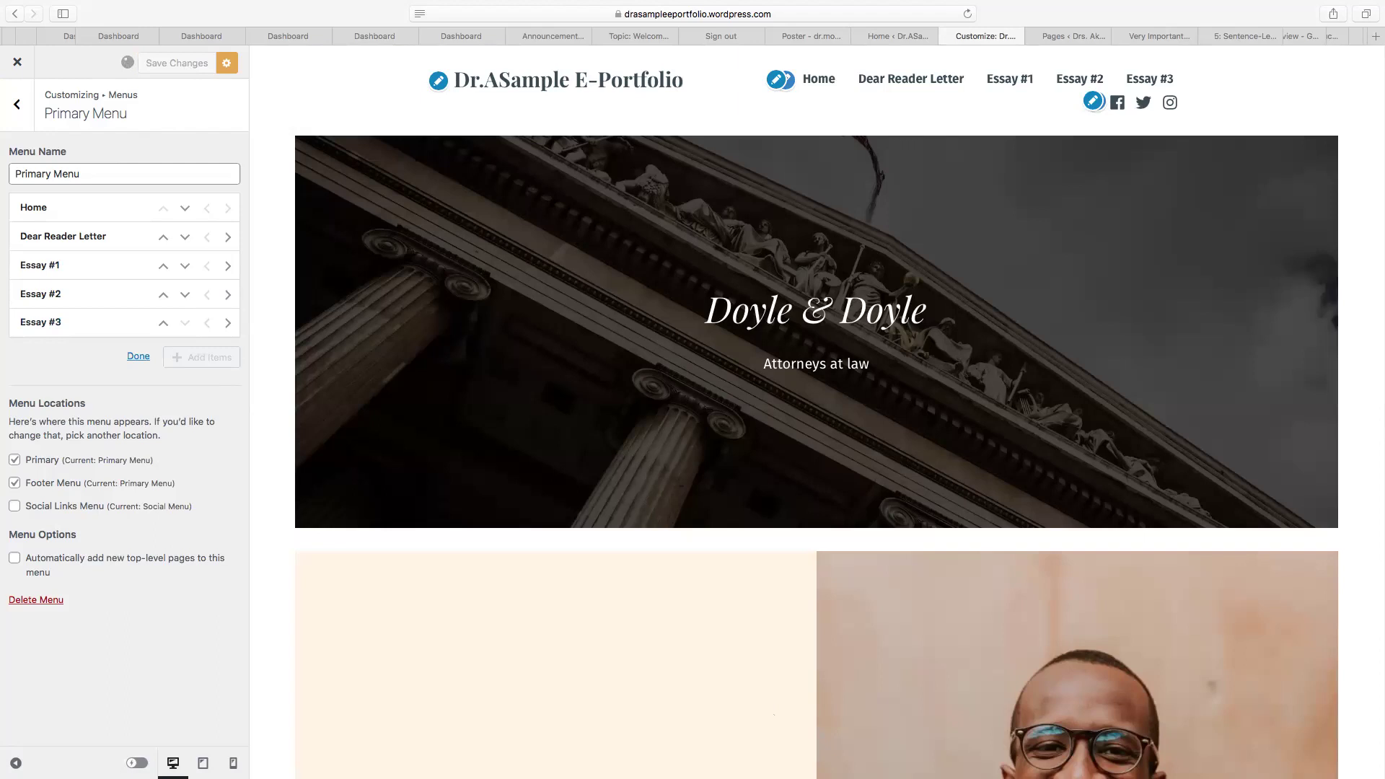
click(177, 63)
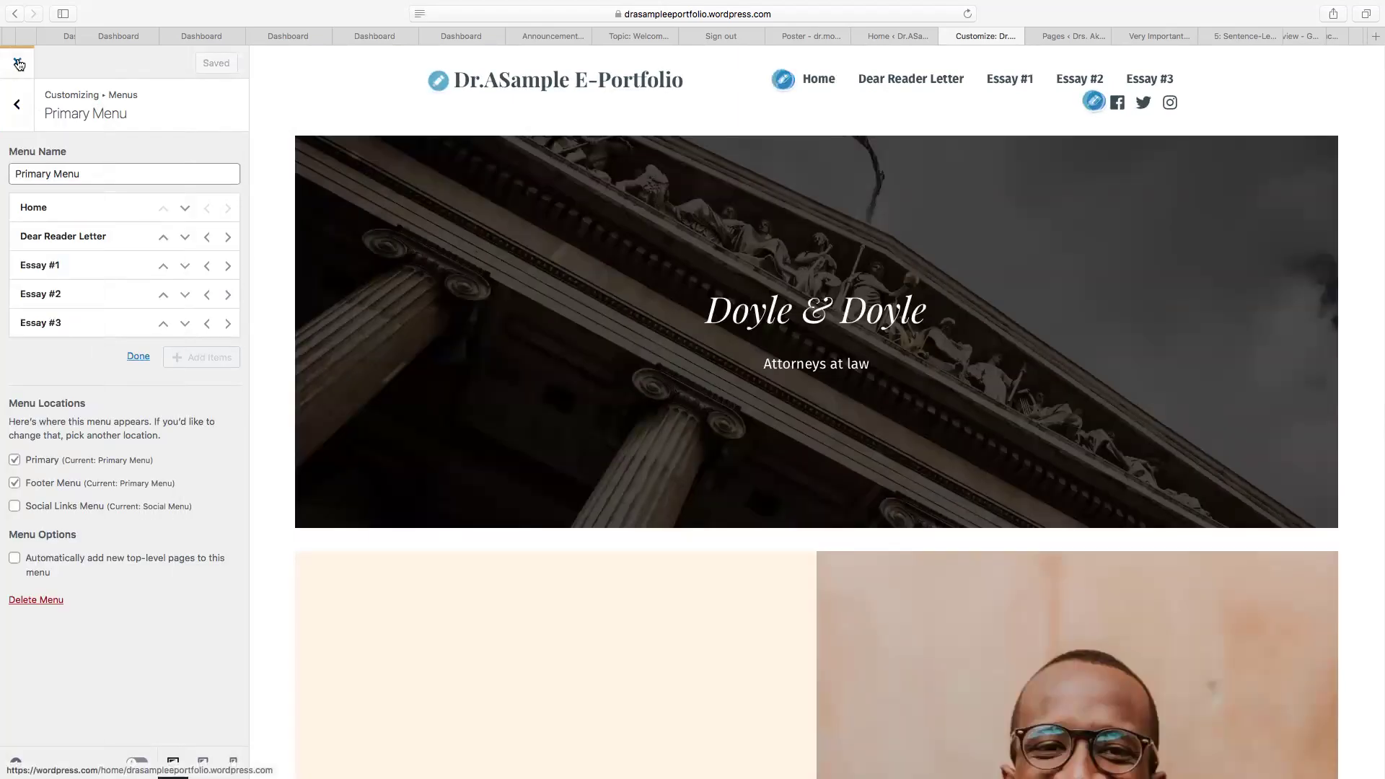
click(18, 62)
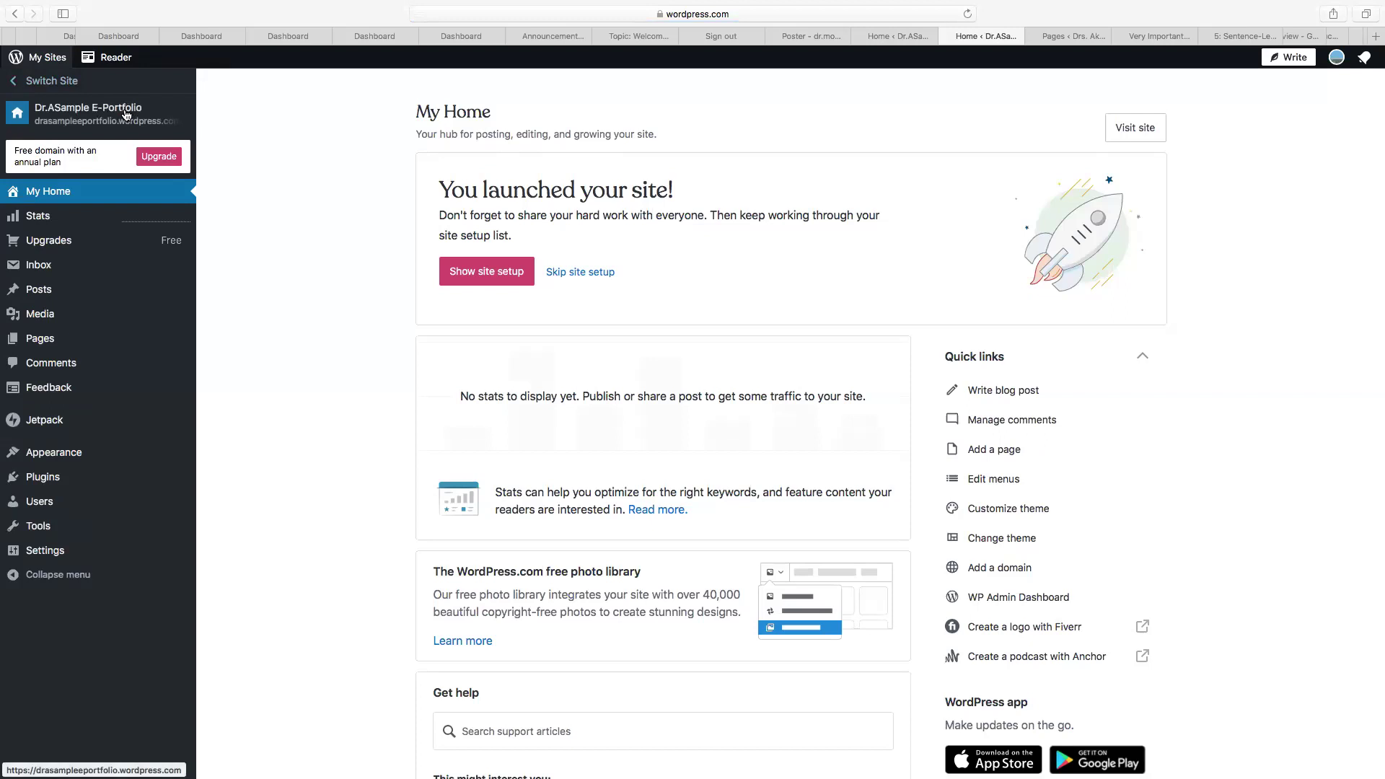
Open the live e-portfolio site in a new tab and scroll its front page.
click(1130, 132)
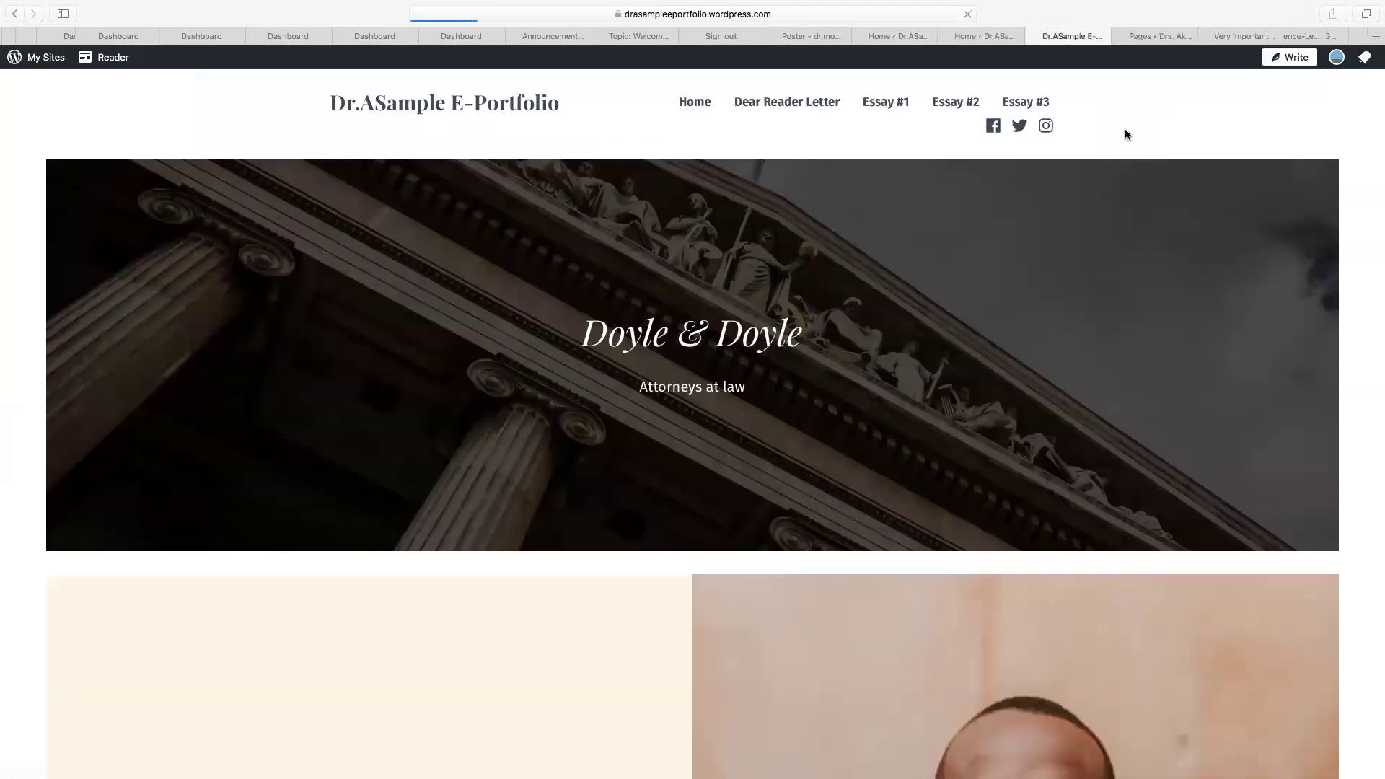
scroll(718, 196, down, 4)
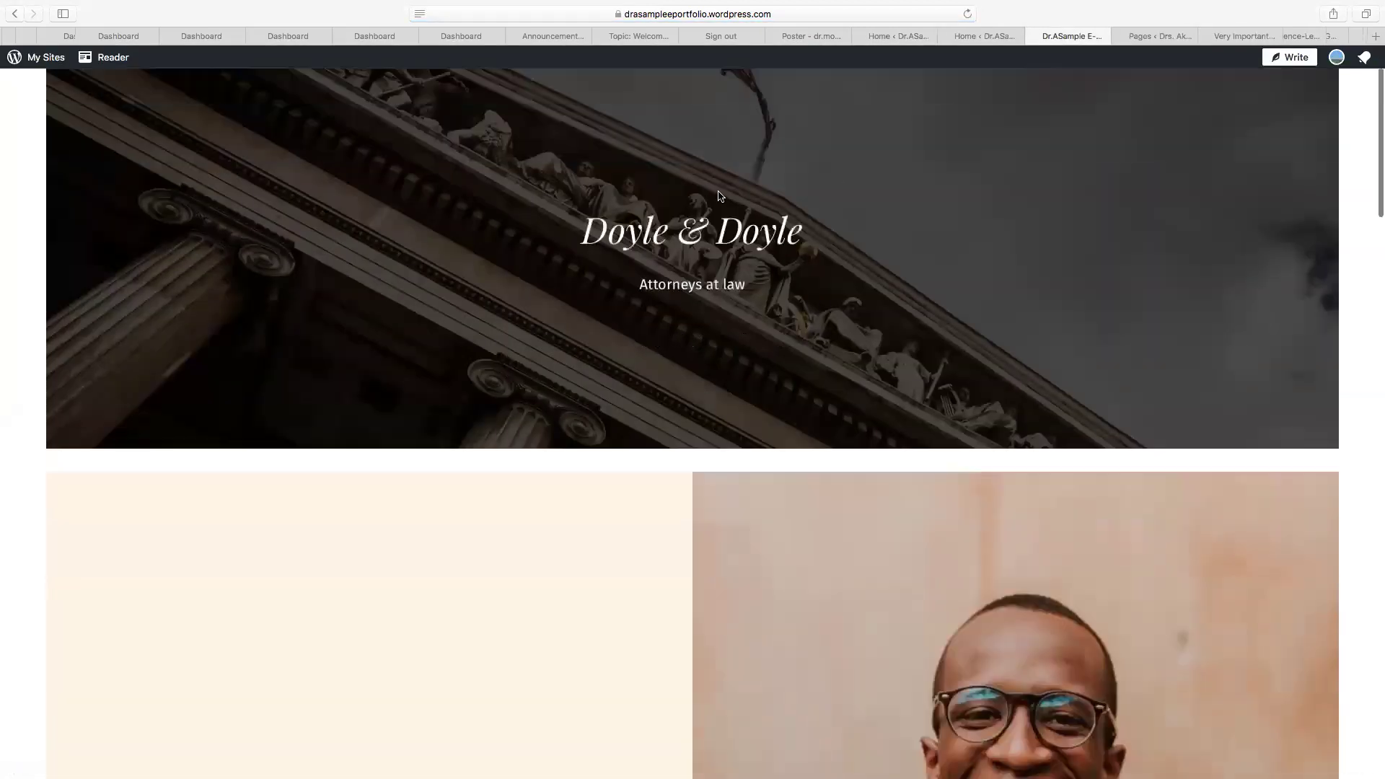
scroll(714, 209, up, 4)
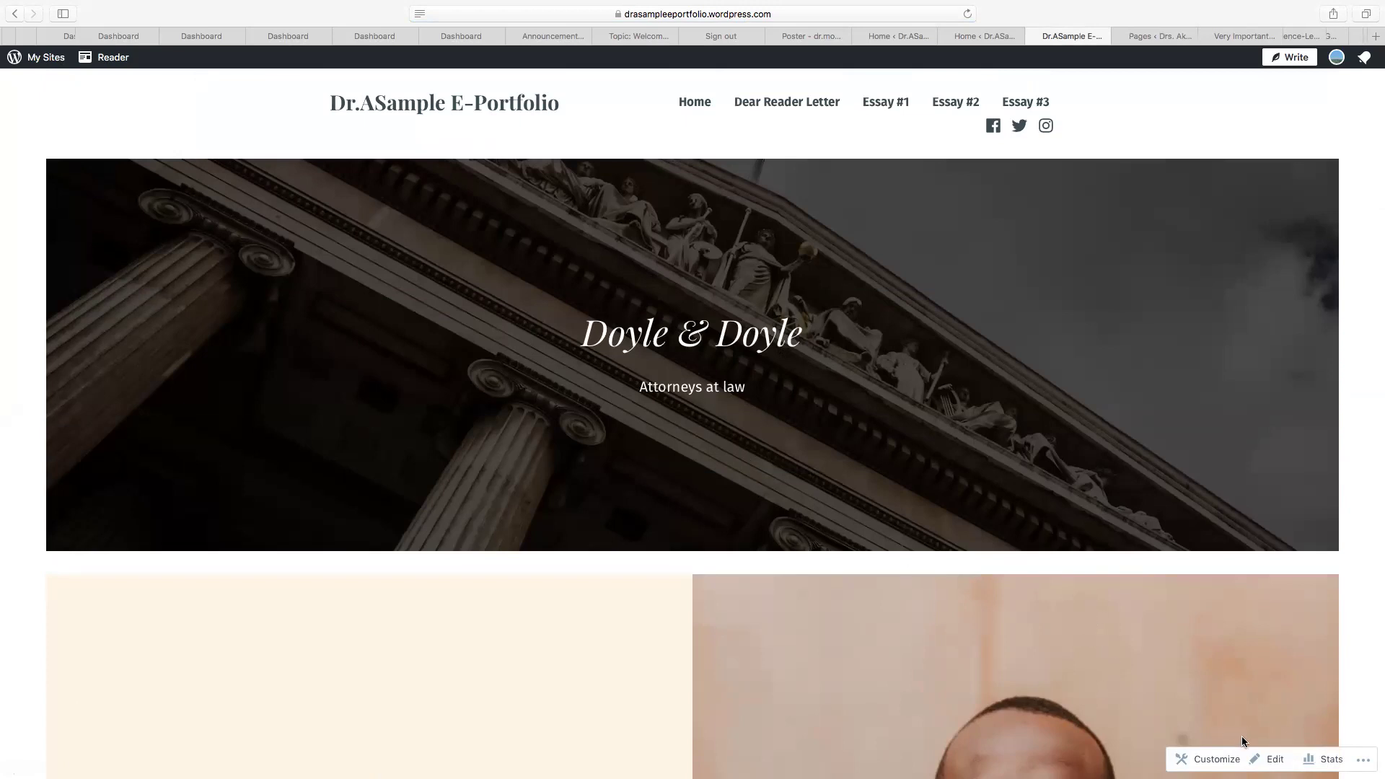
Edit the front page, replacing the Doyle & Doyle cover heading with the owner's Writing Portfolio title.
click(1278, 753)
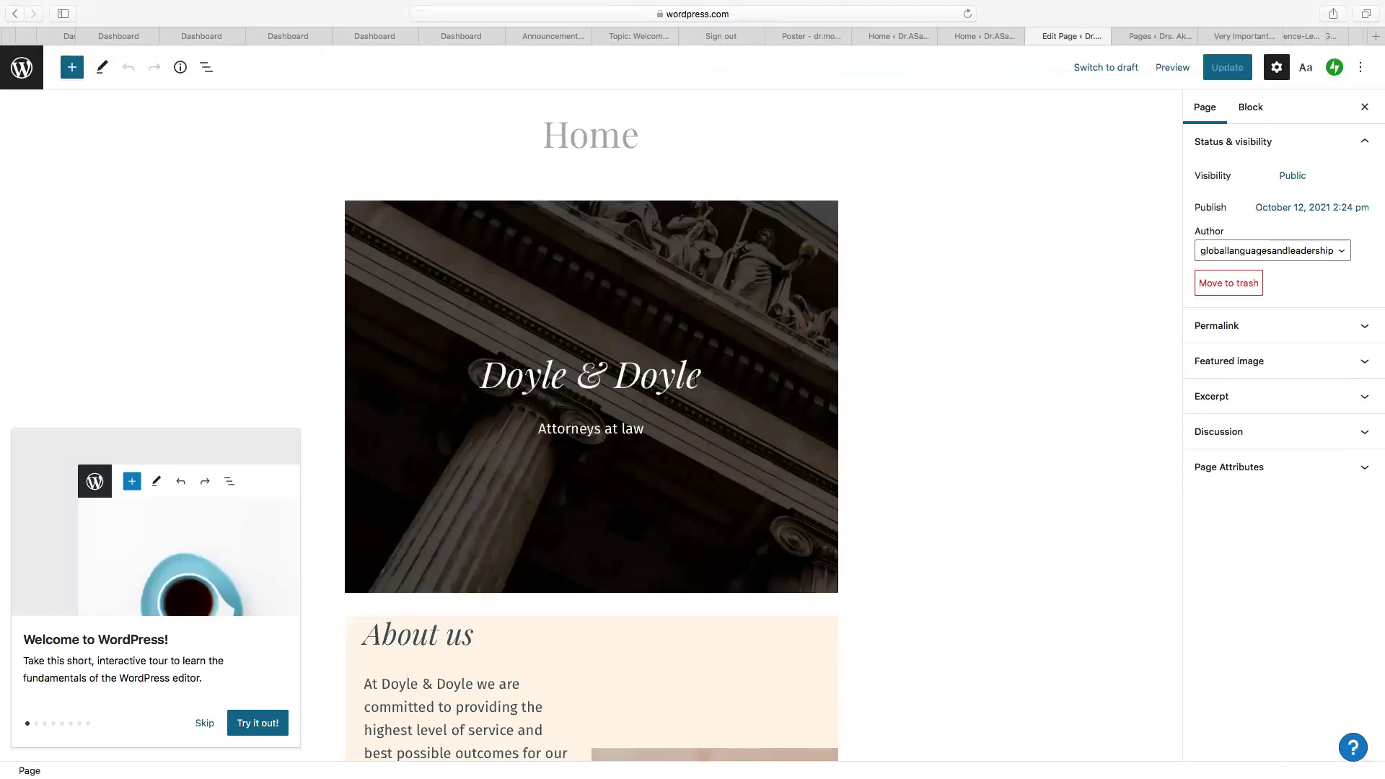
click(693, 375)
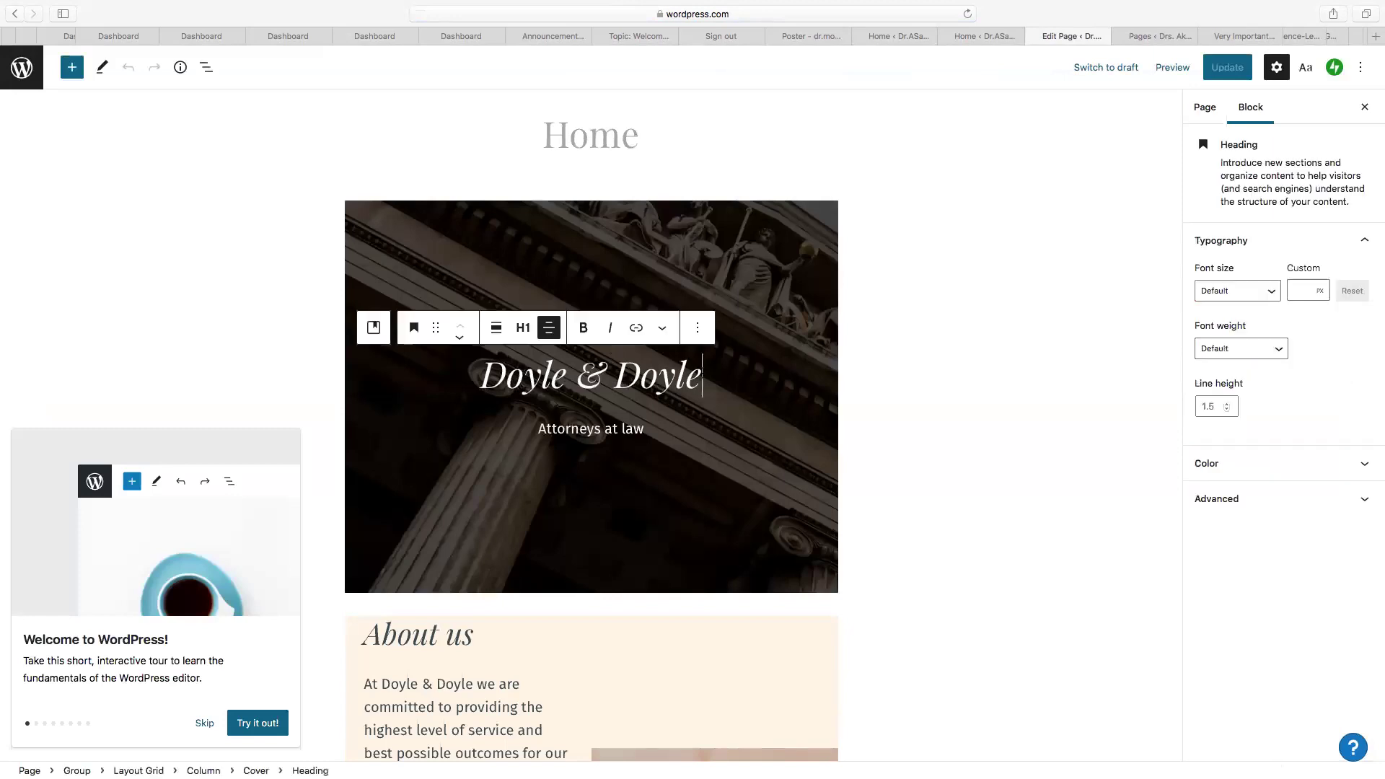
drag(701, 375, 485, 369)
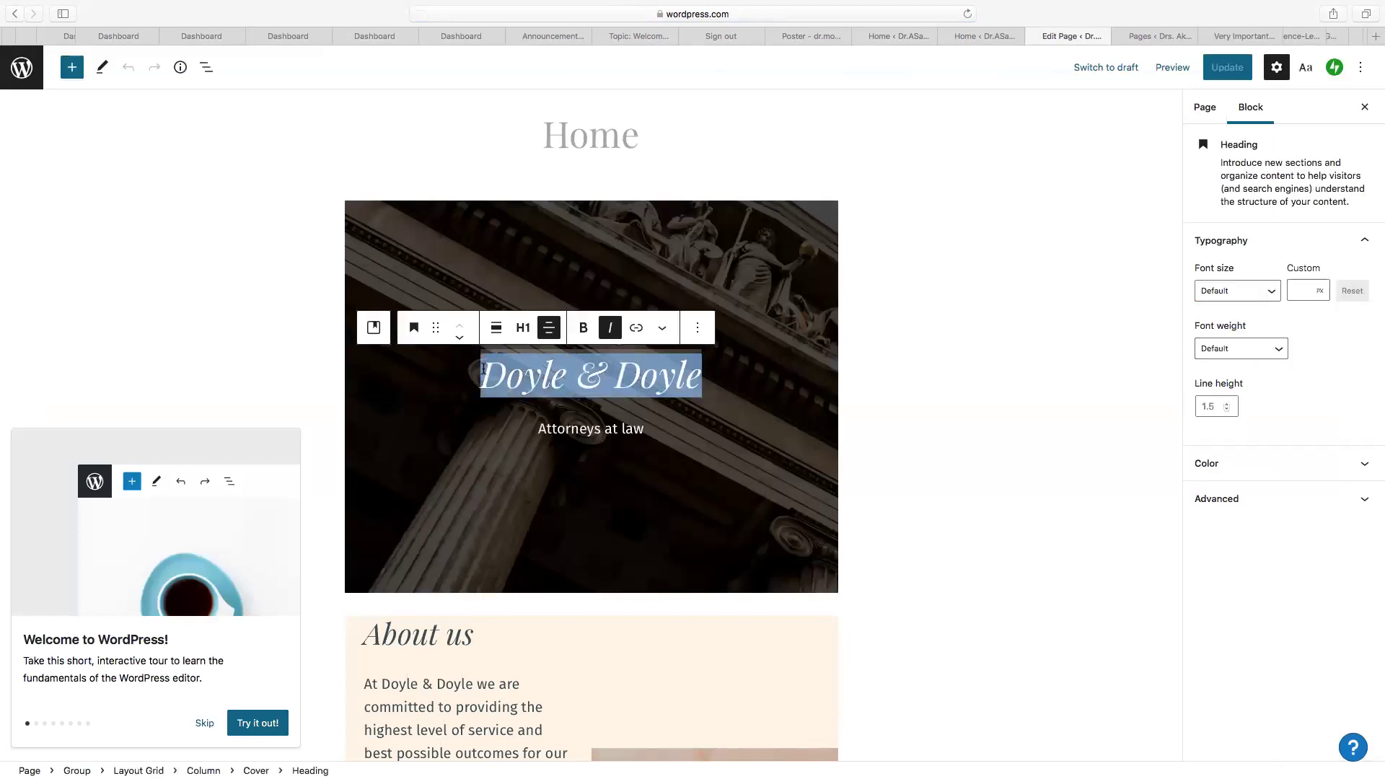
text(Dr.)
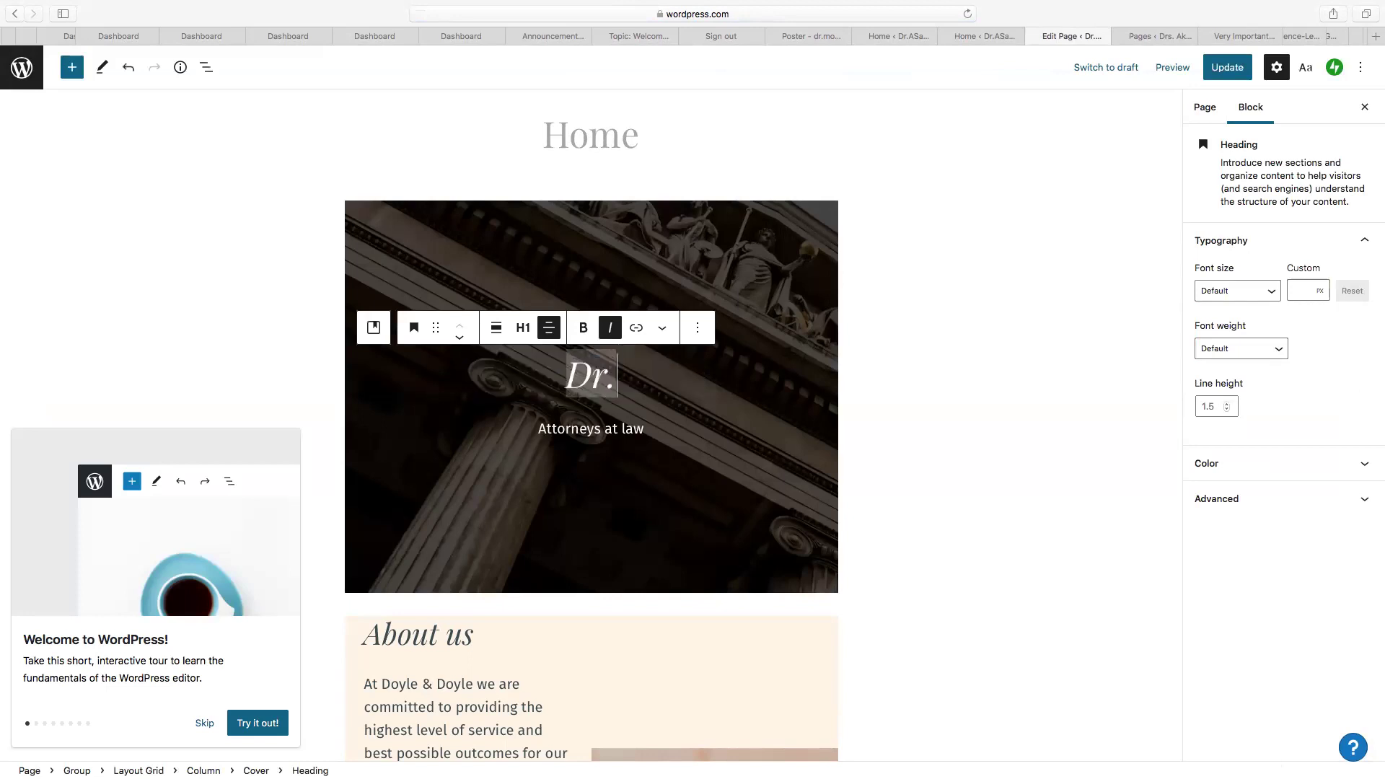
text( Akassi's Writing Portfolio)
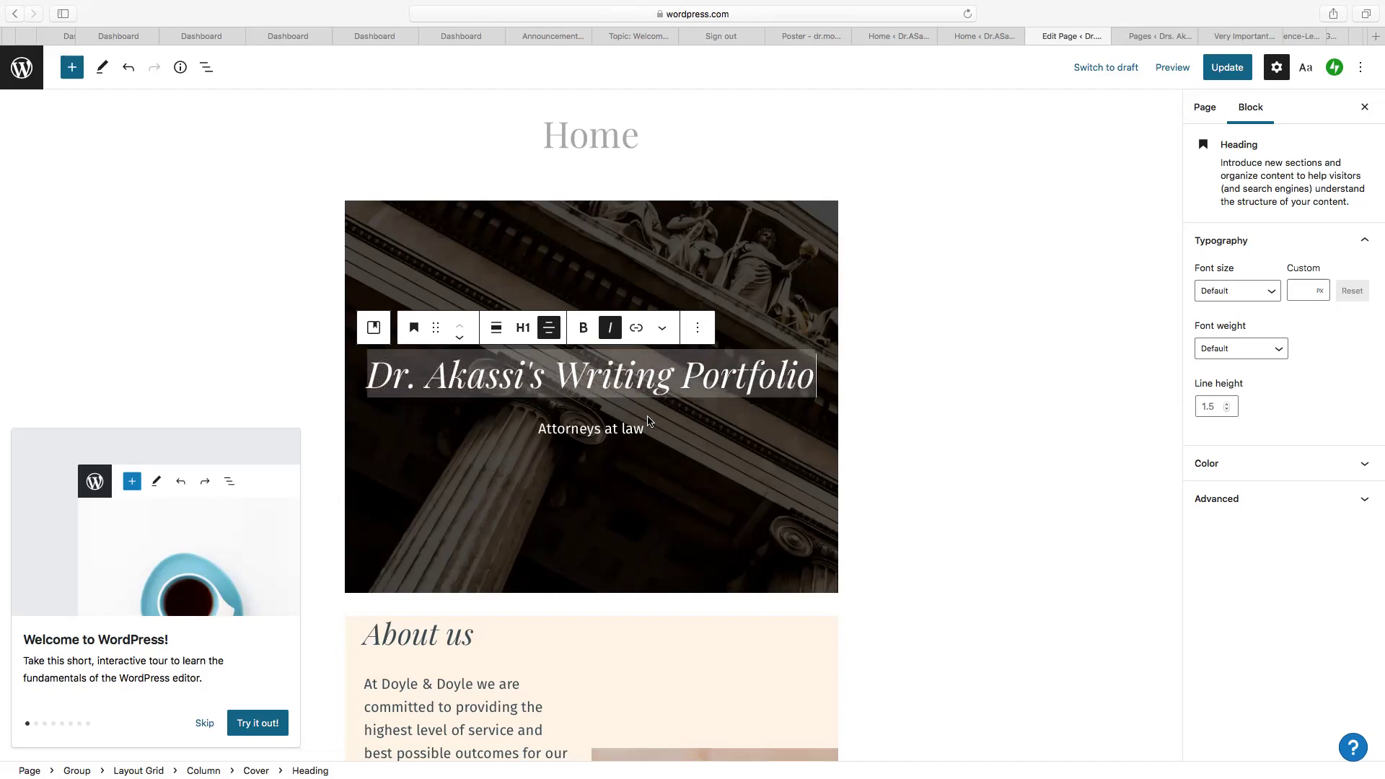
Replace the 'Attorneys at law' subtitle with 'The Writing Journey', update the page and dismiss the welcome guide.
drag(649, 428, 539, 422)
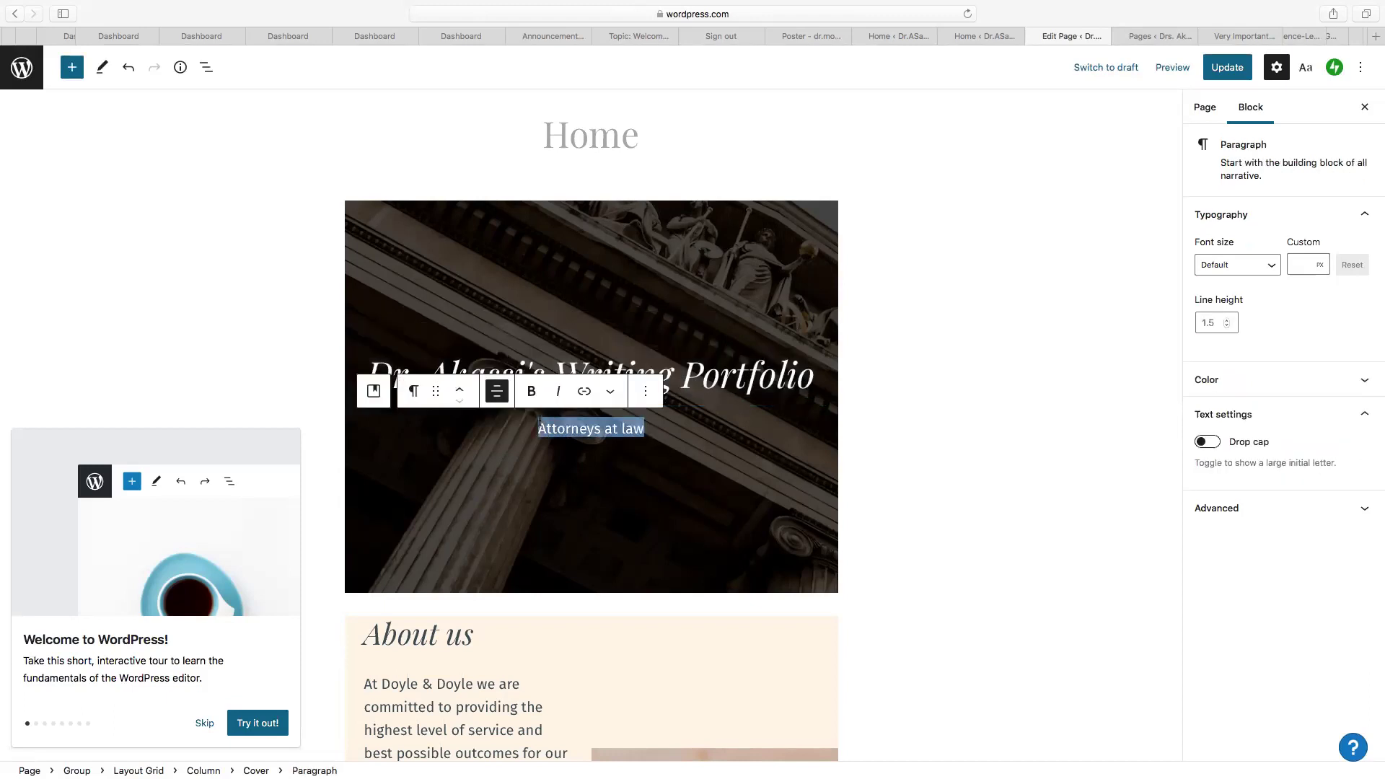
text(My)
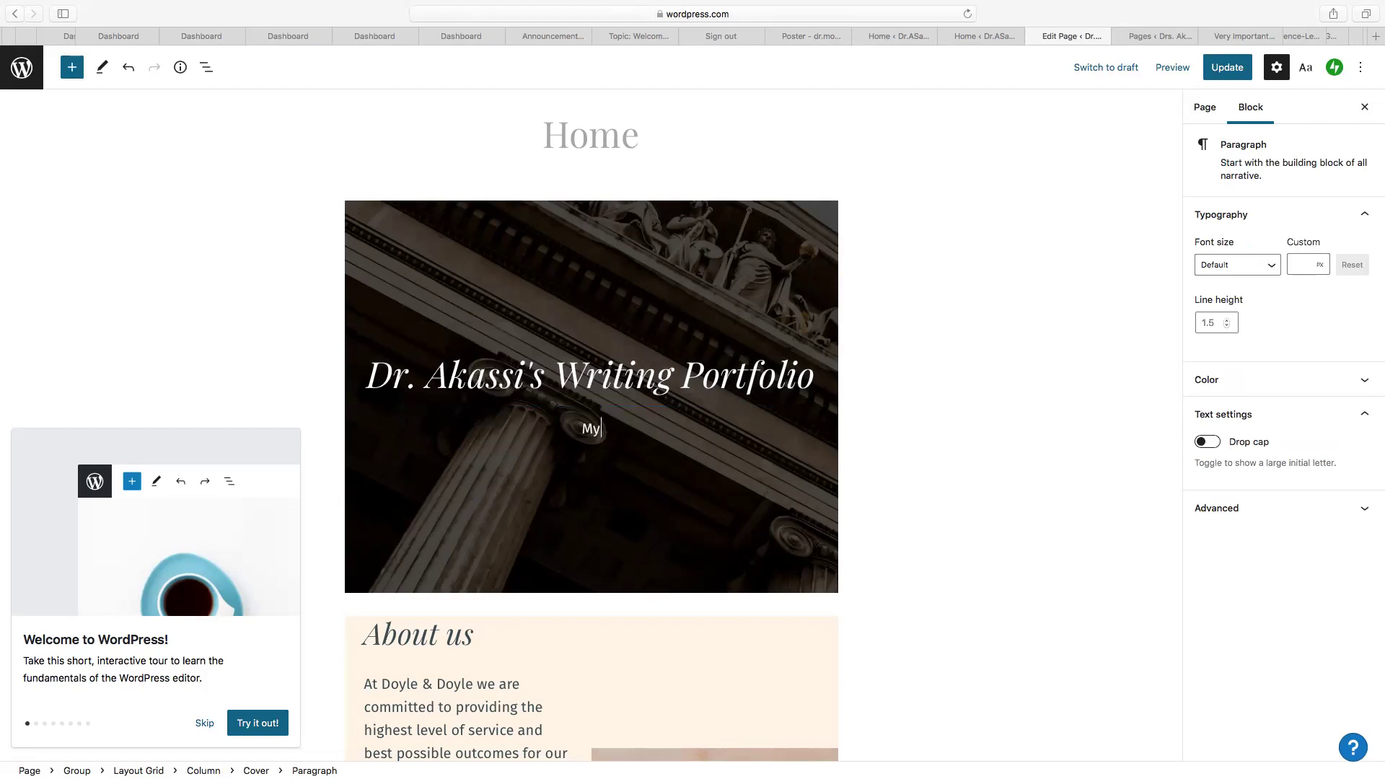
key(BackSpace)
key(BackSpace)
text(The Writing Journey)
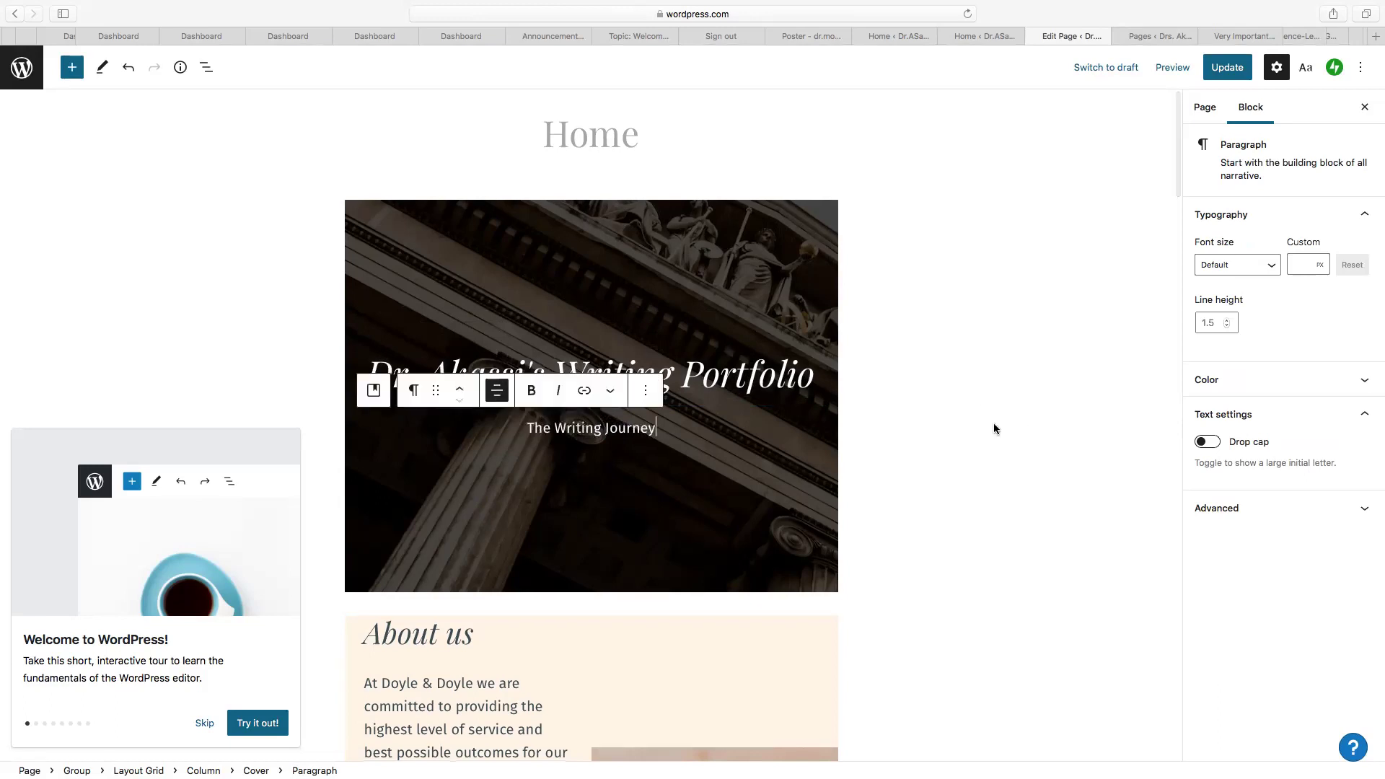
click(1236, 70)
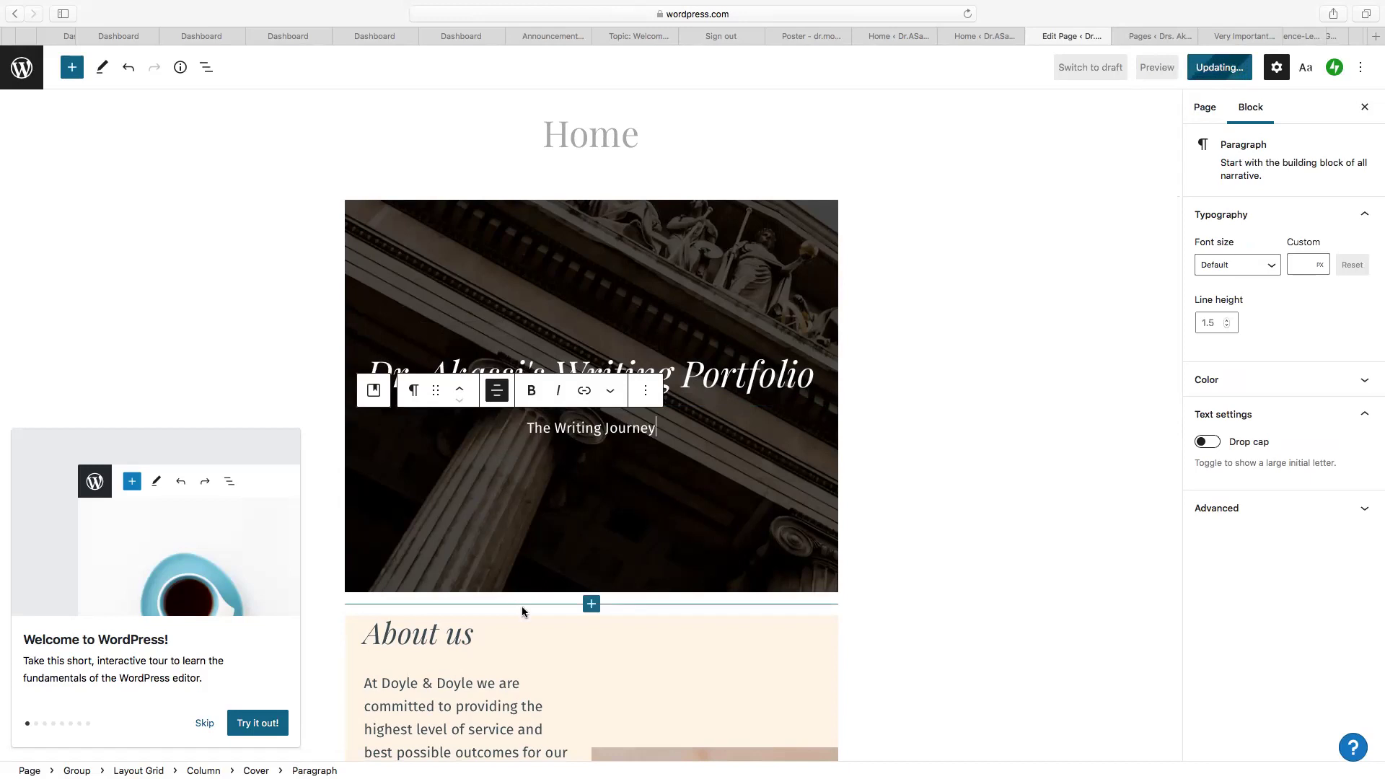
scroll(538, 694, down, 6)
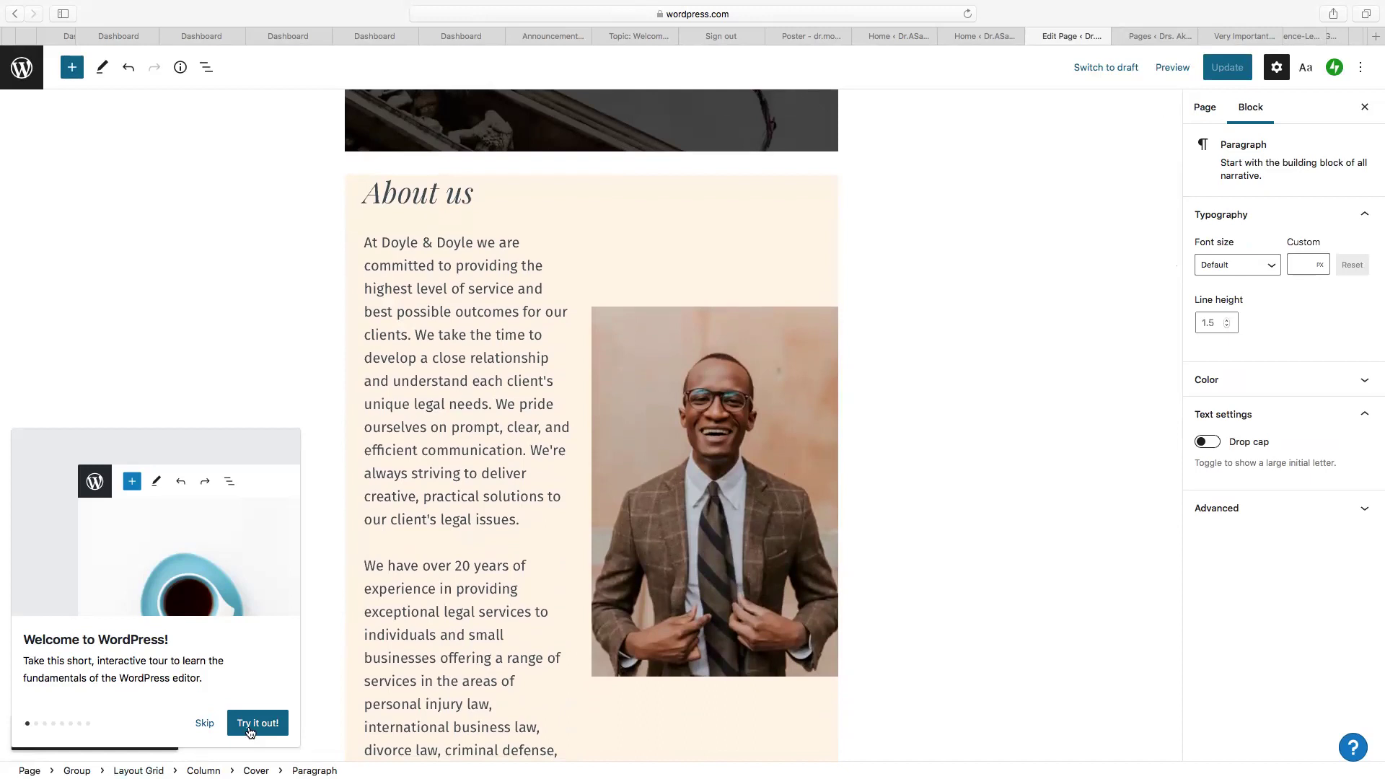
click(204, 723)
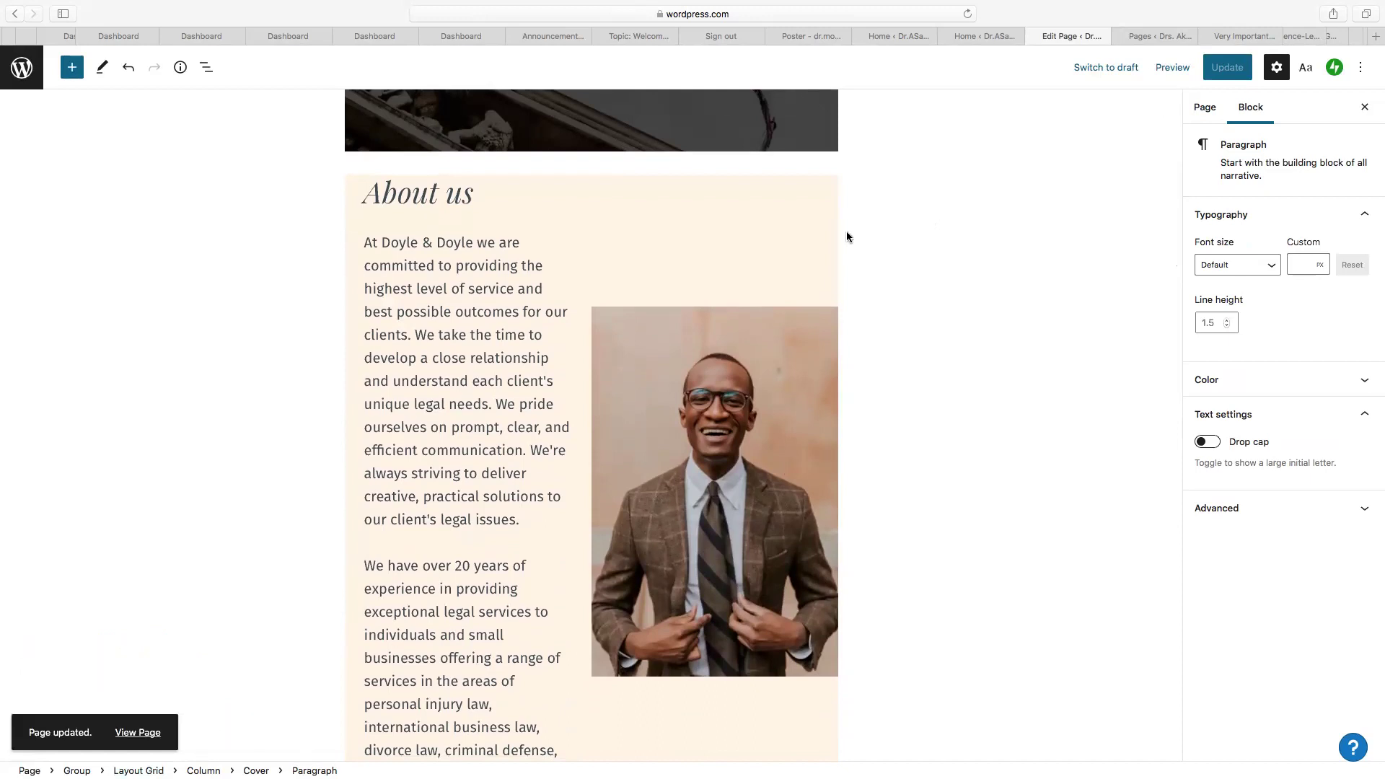
Upload Unknown.jpeg from the Desktop as the new image in the About us Media & Text block.
click(690, 448)
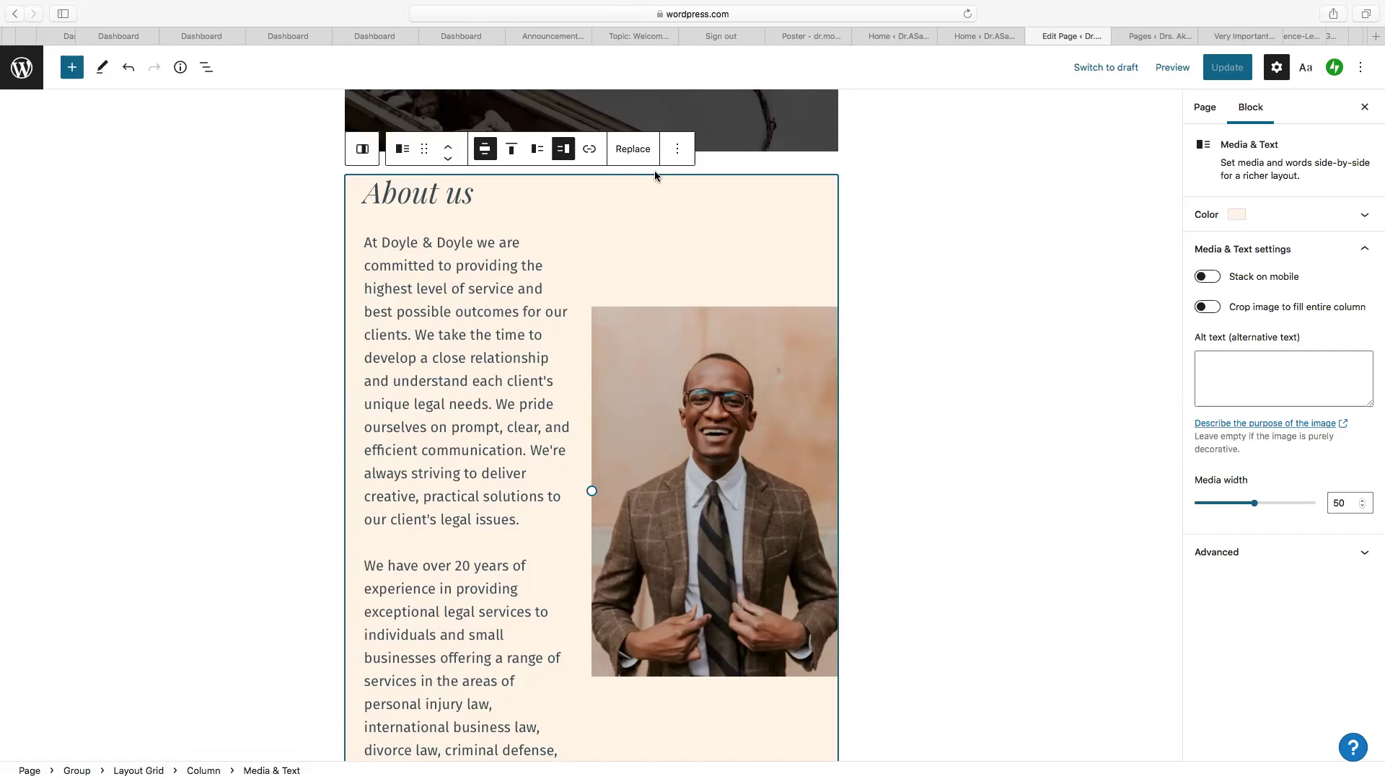
scroll(642, 217, down, 1)
click(629, 115)
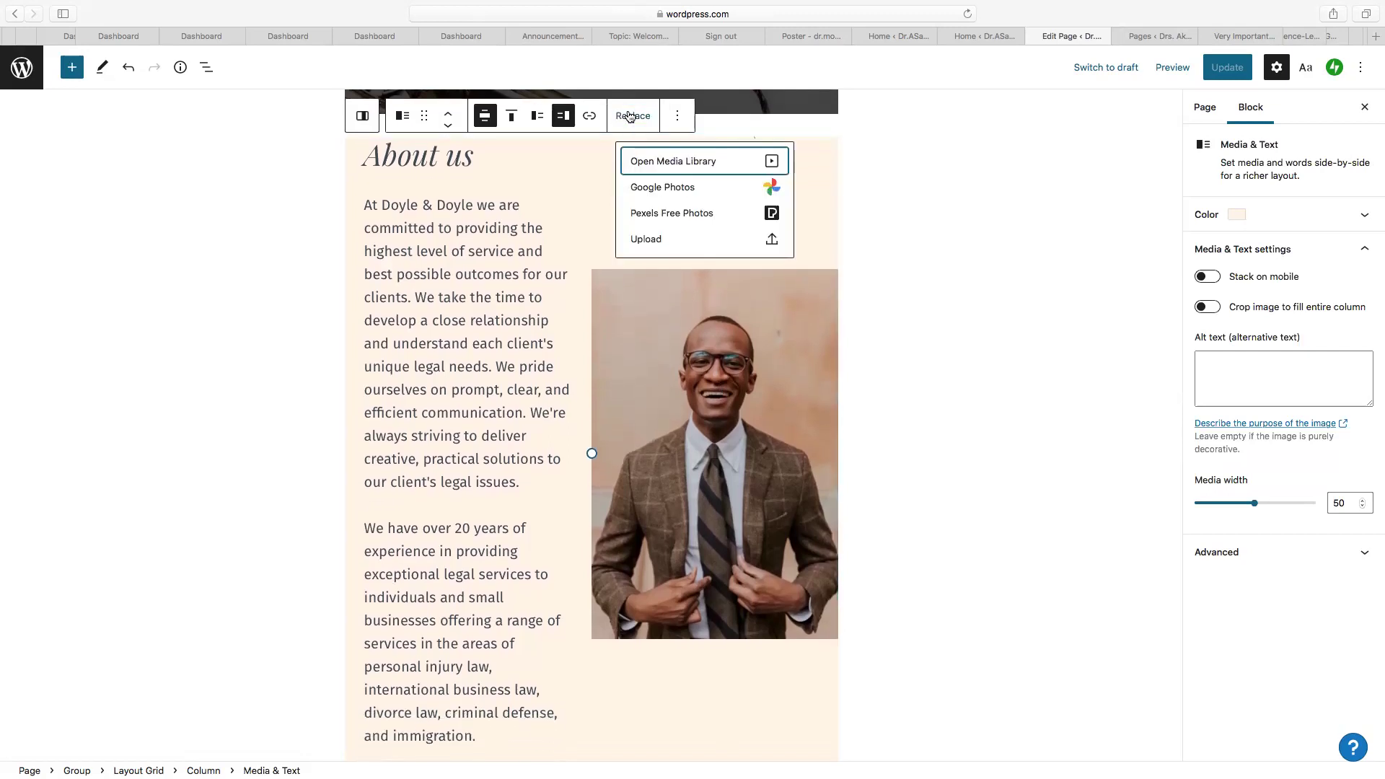
click(653, 240)
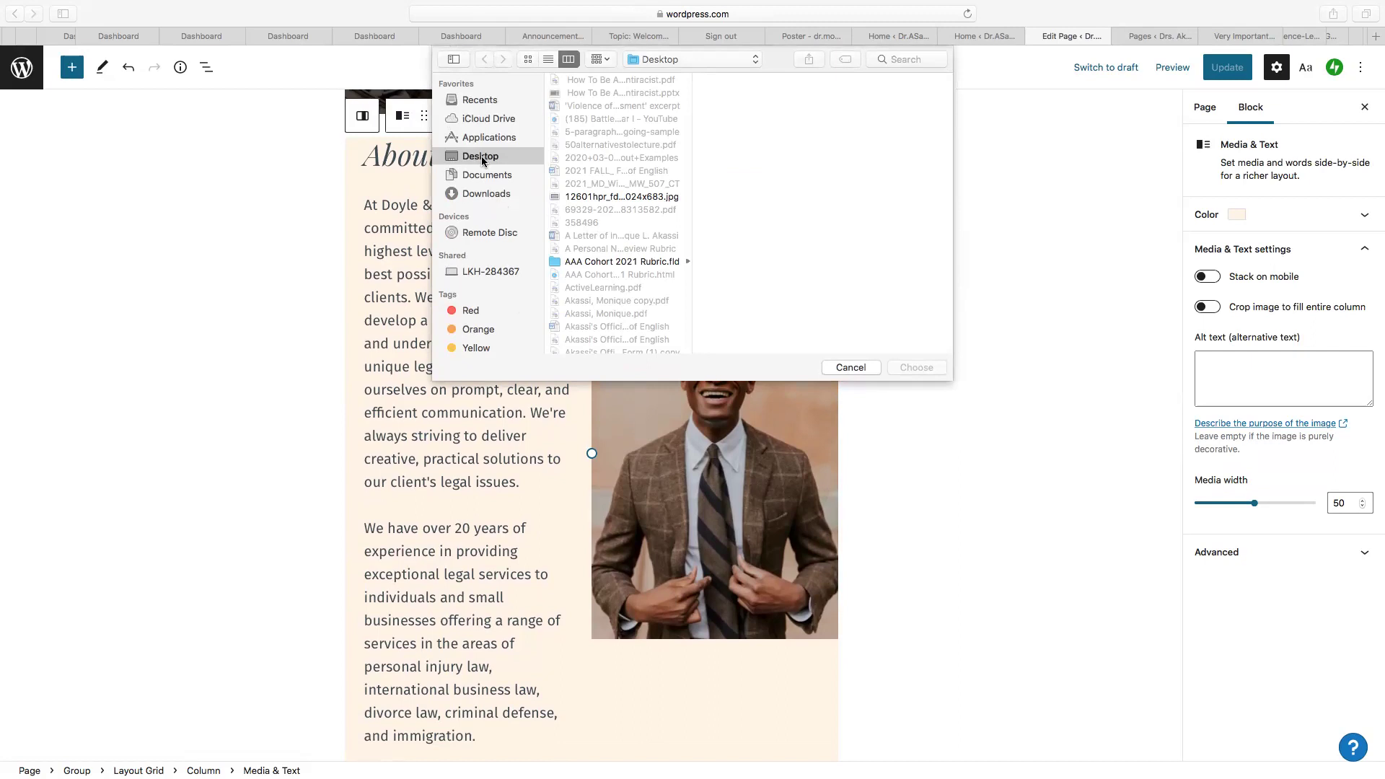
scroll(626, 225, down, 15)
scroll(623, 223, down, 5)
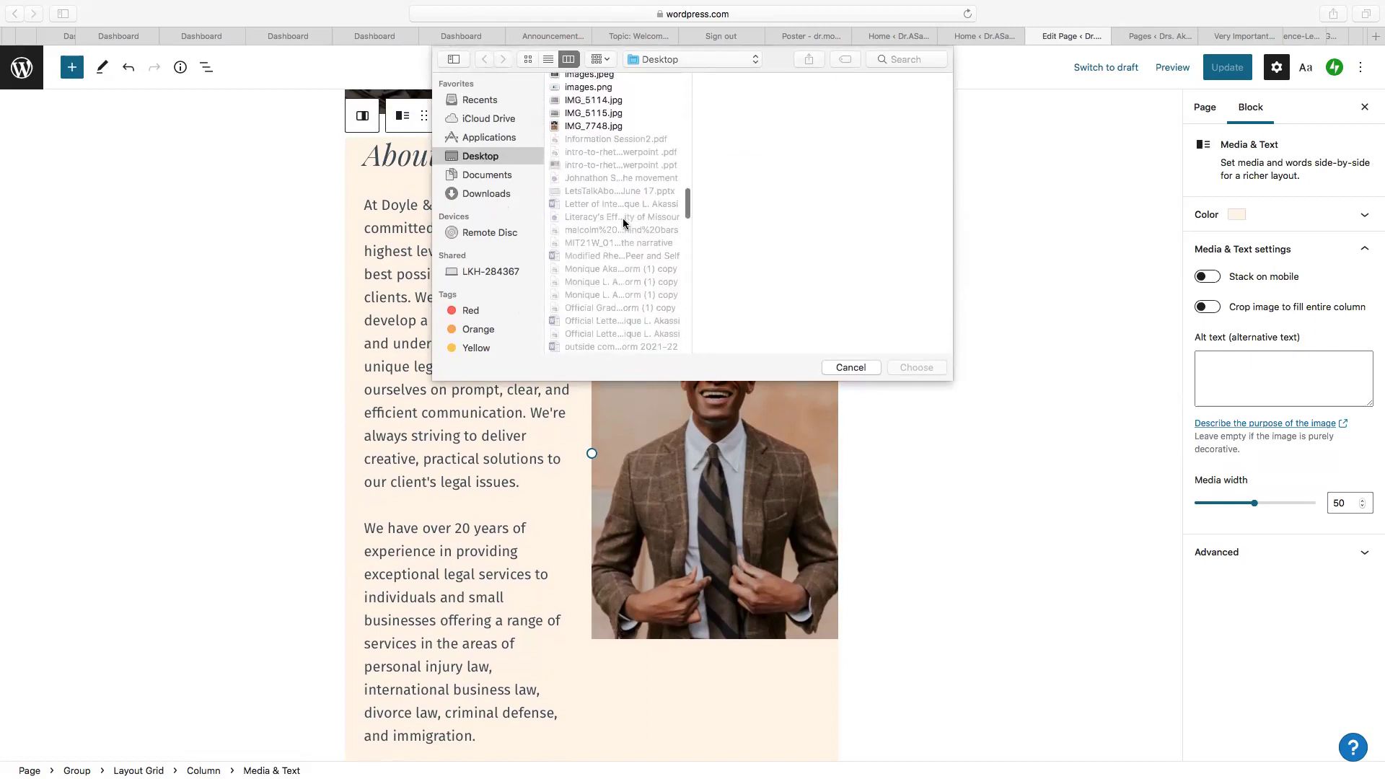
scroll(622, 224, up, 10)
scroll(621, 226, down, 20)
scroll(622, 226, up, 3)
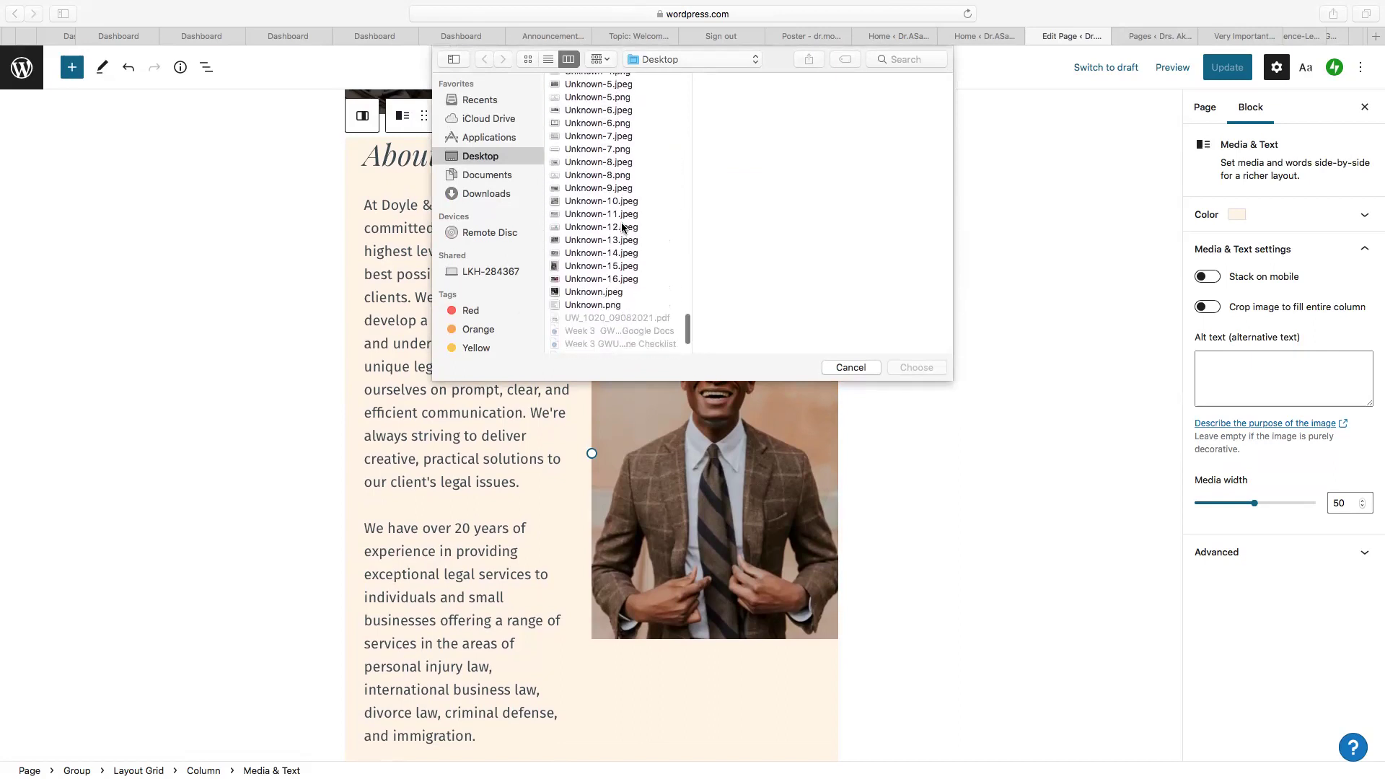
click(593, 292)
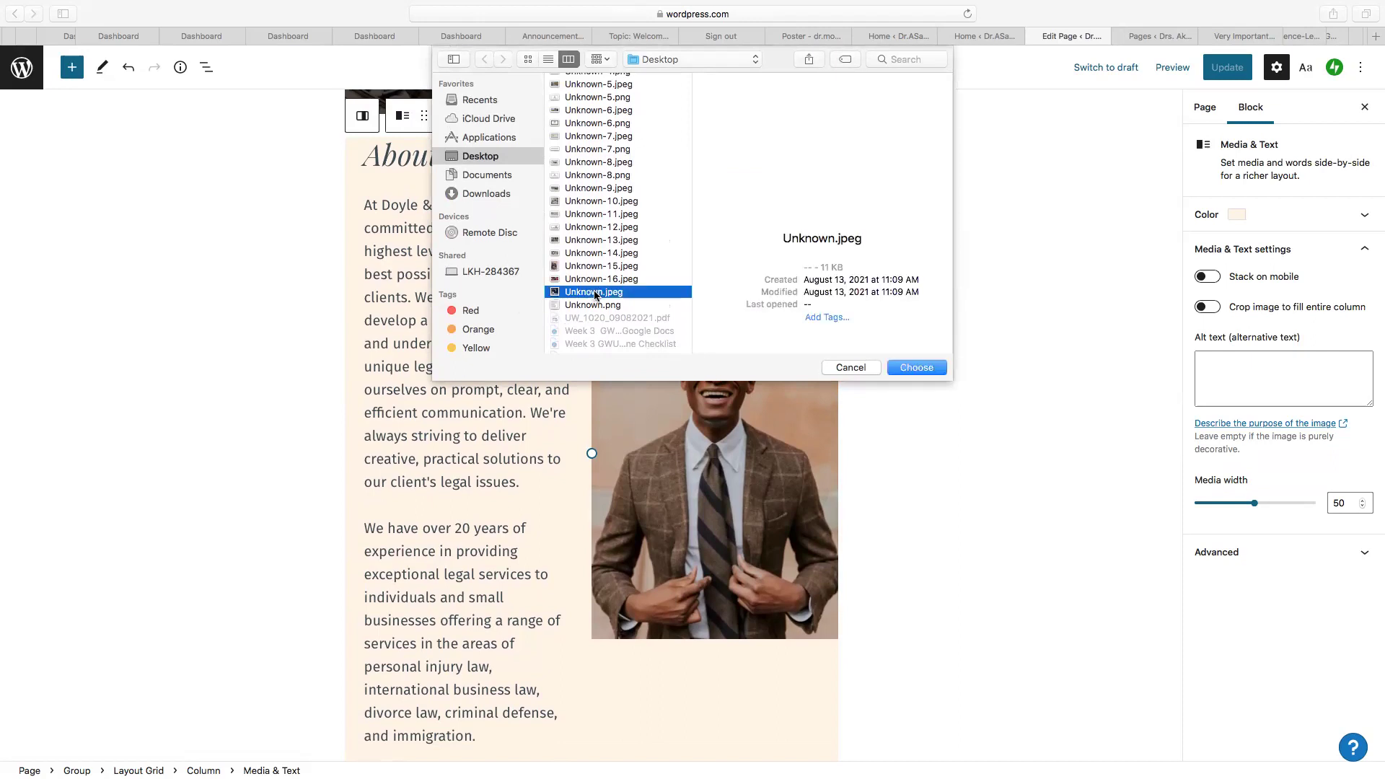
click(916, 368)
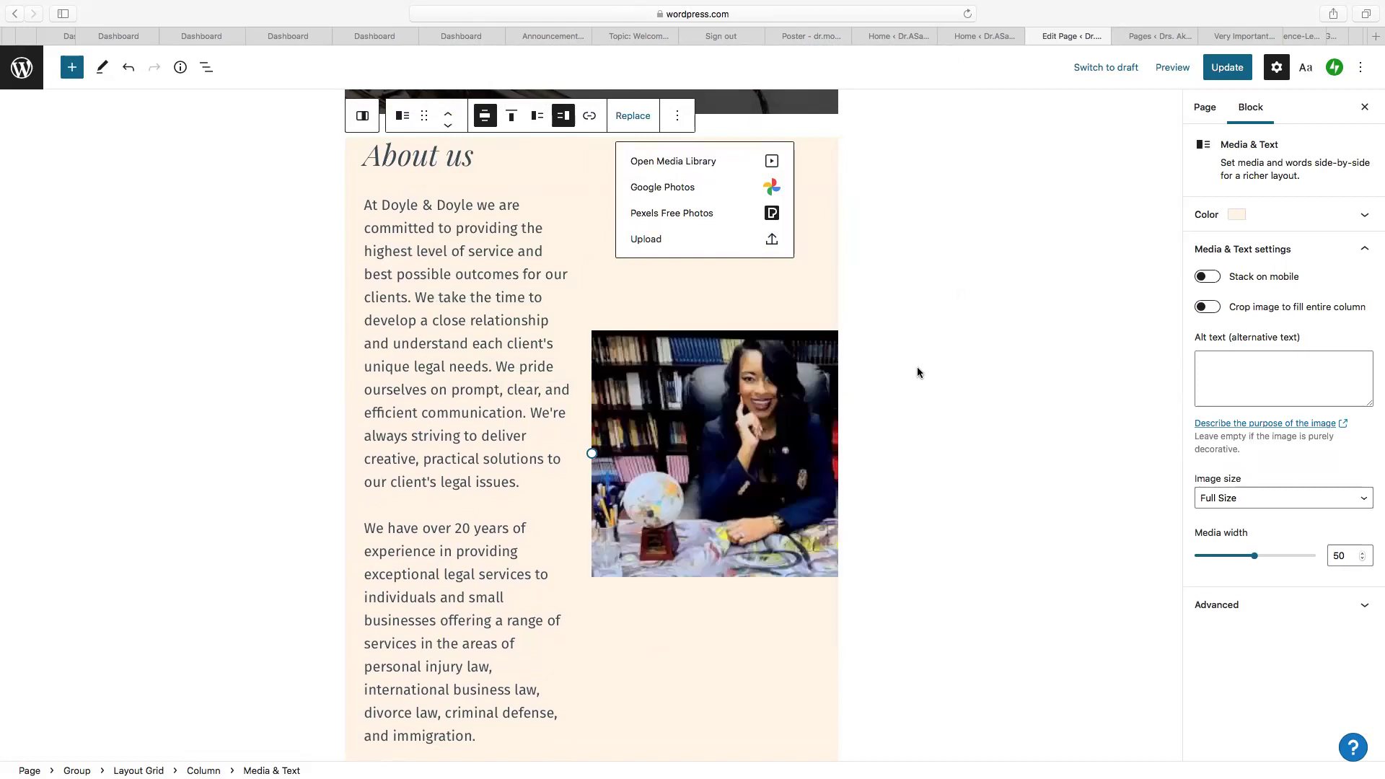
Remove both About us paragraphs from the Media & Text block.
drag(480, 737, 363, 204)
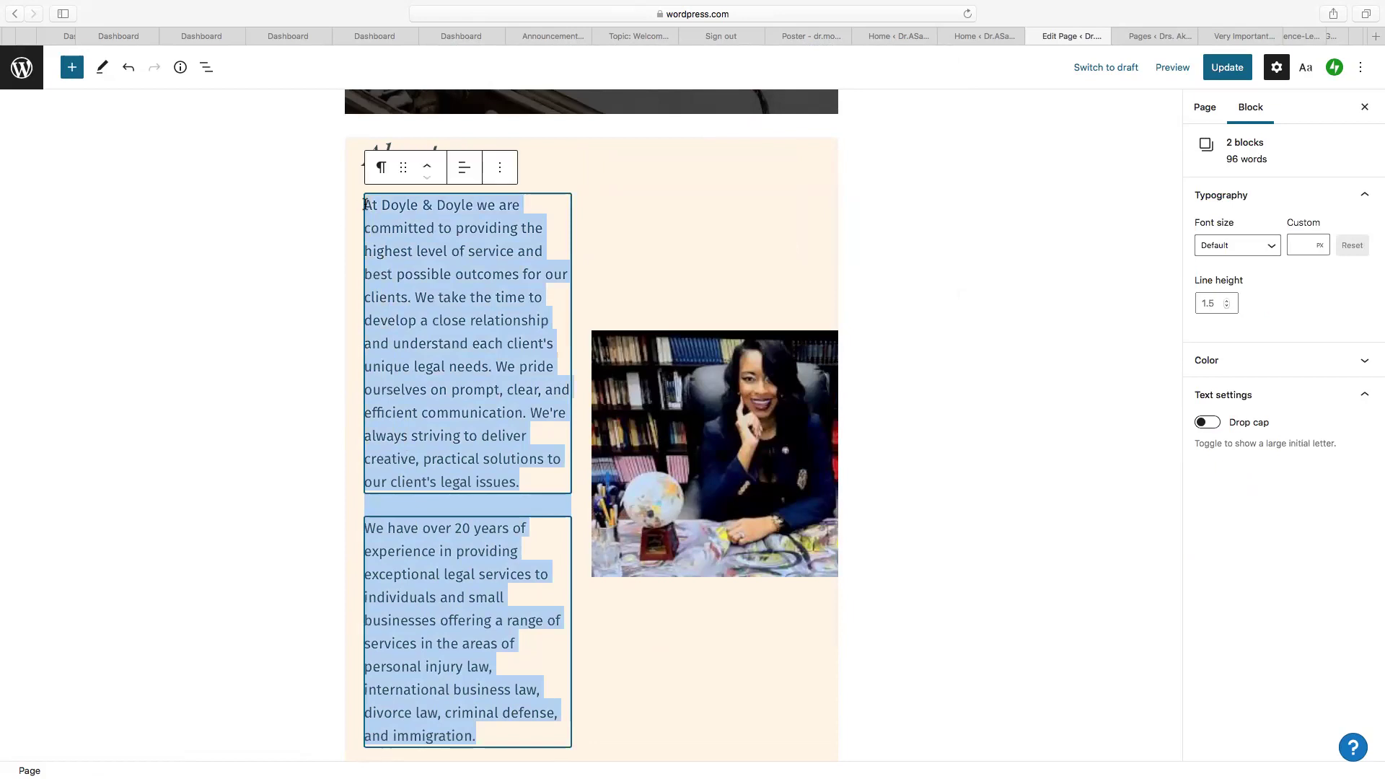
scroll(363, 204, down, 9)
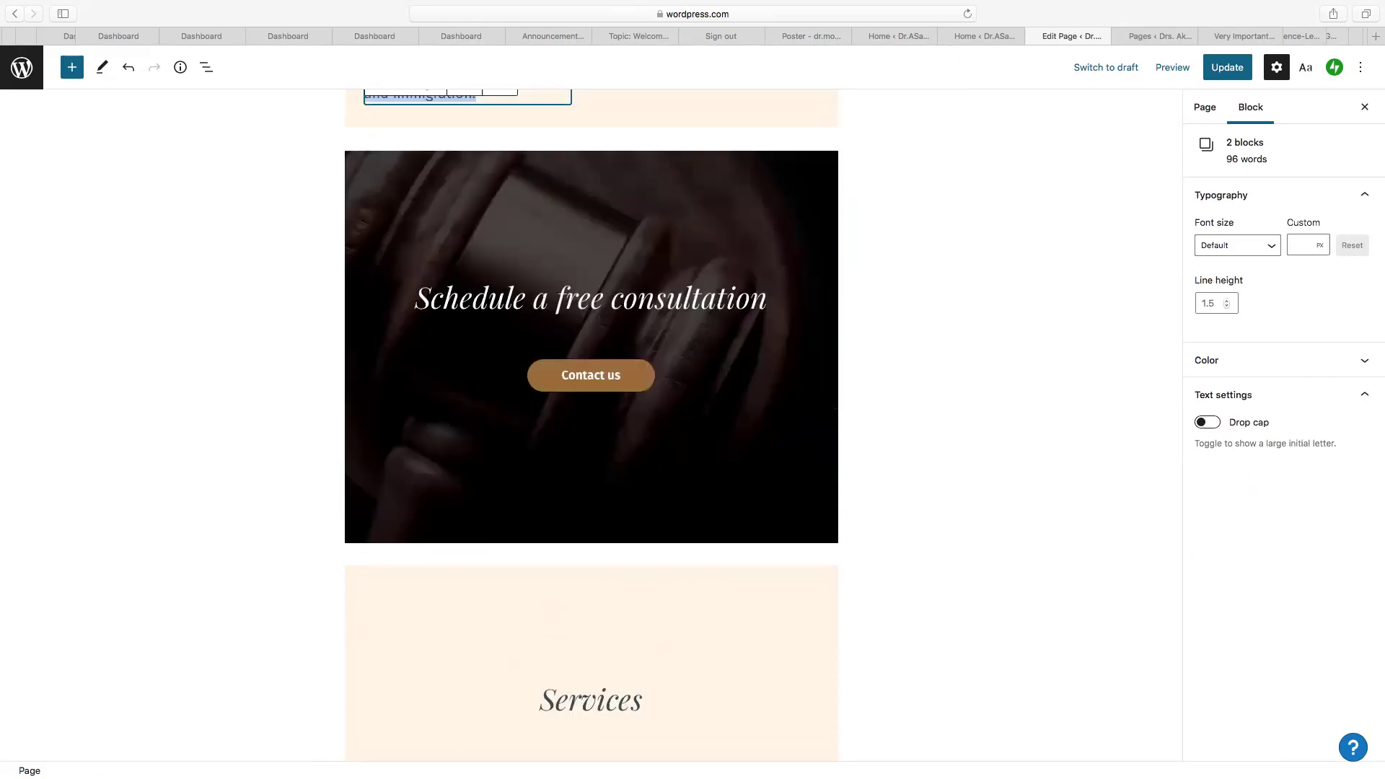
scroll(365, 208, up, 12)
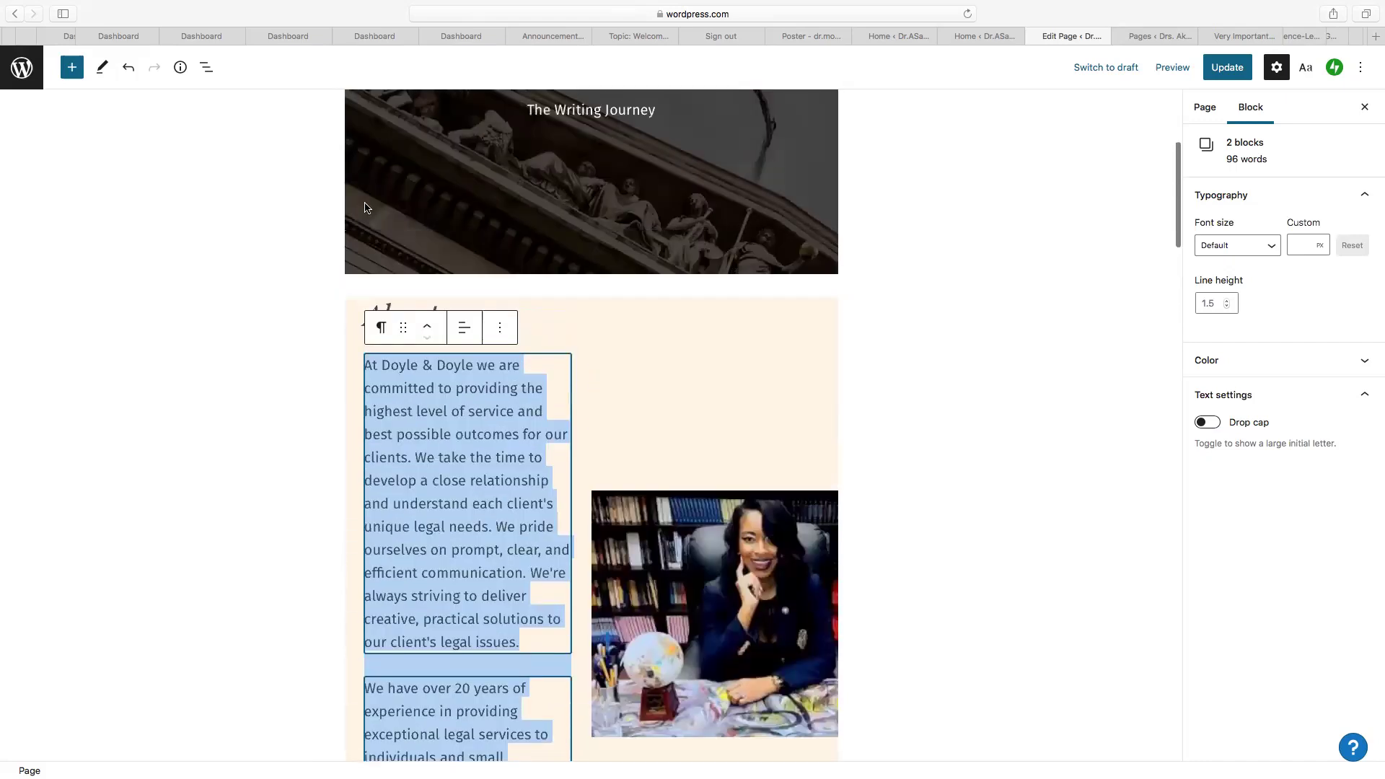
scroll(365, 208, down, 2)
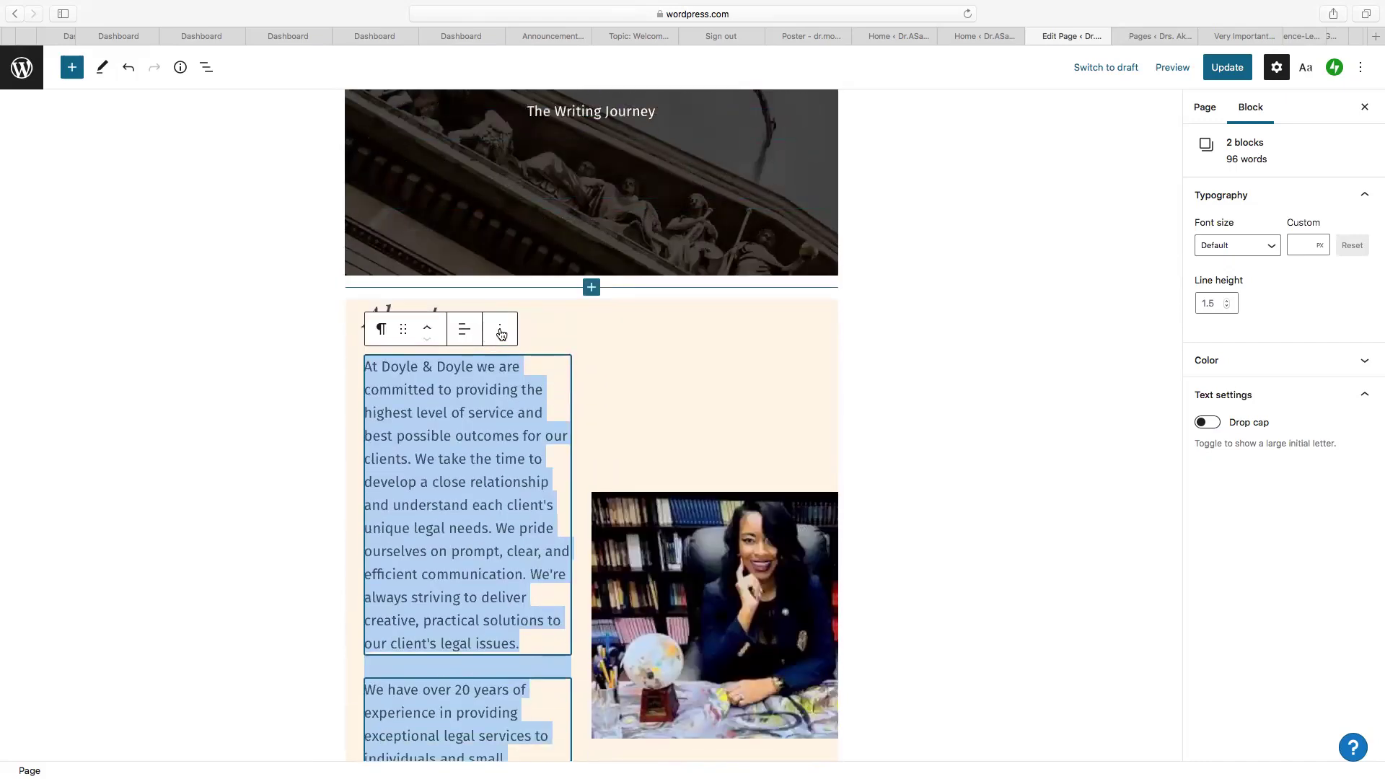
click(500, 331)
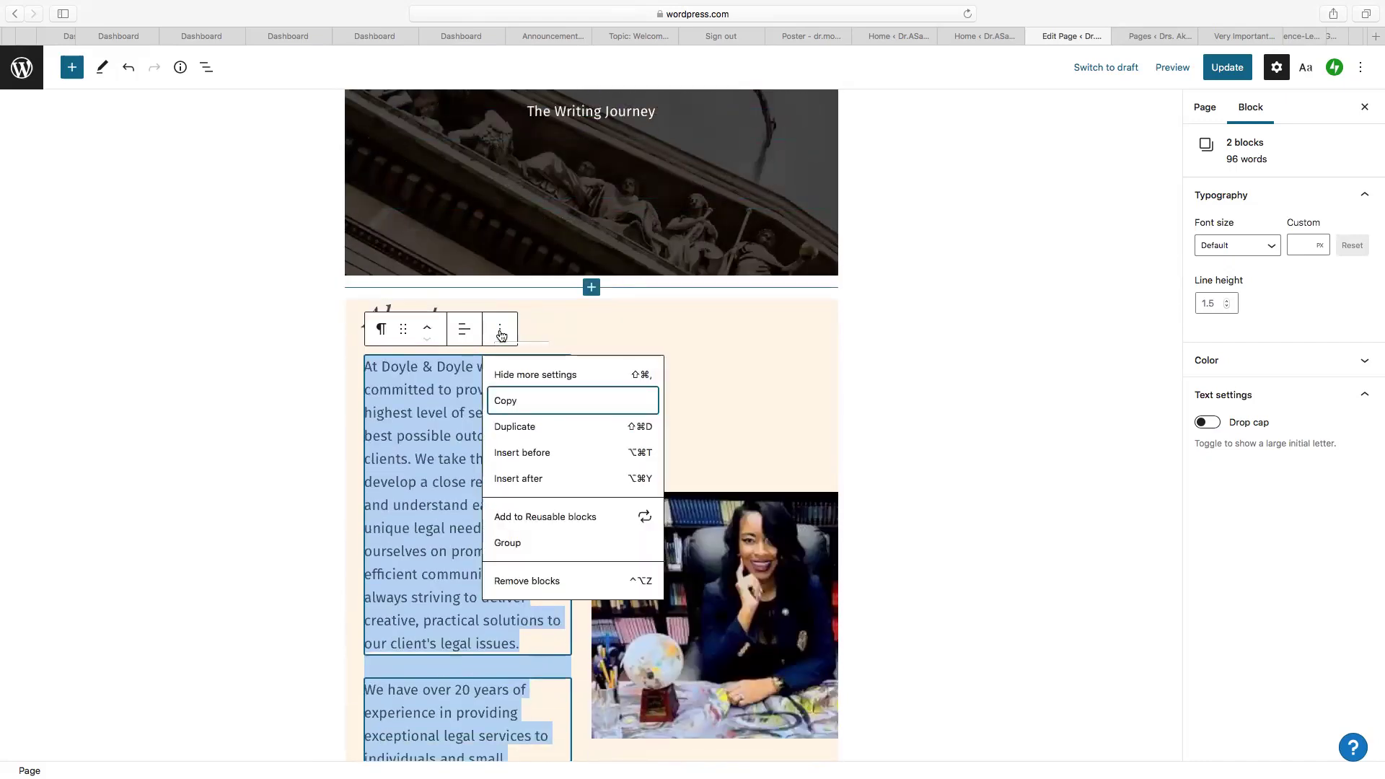
click(542, 581)
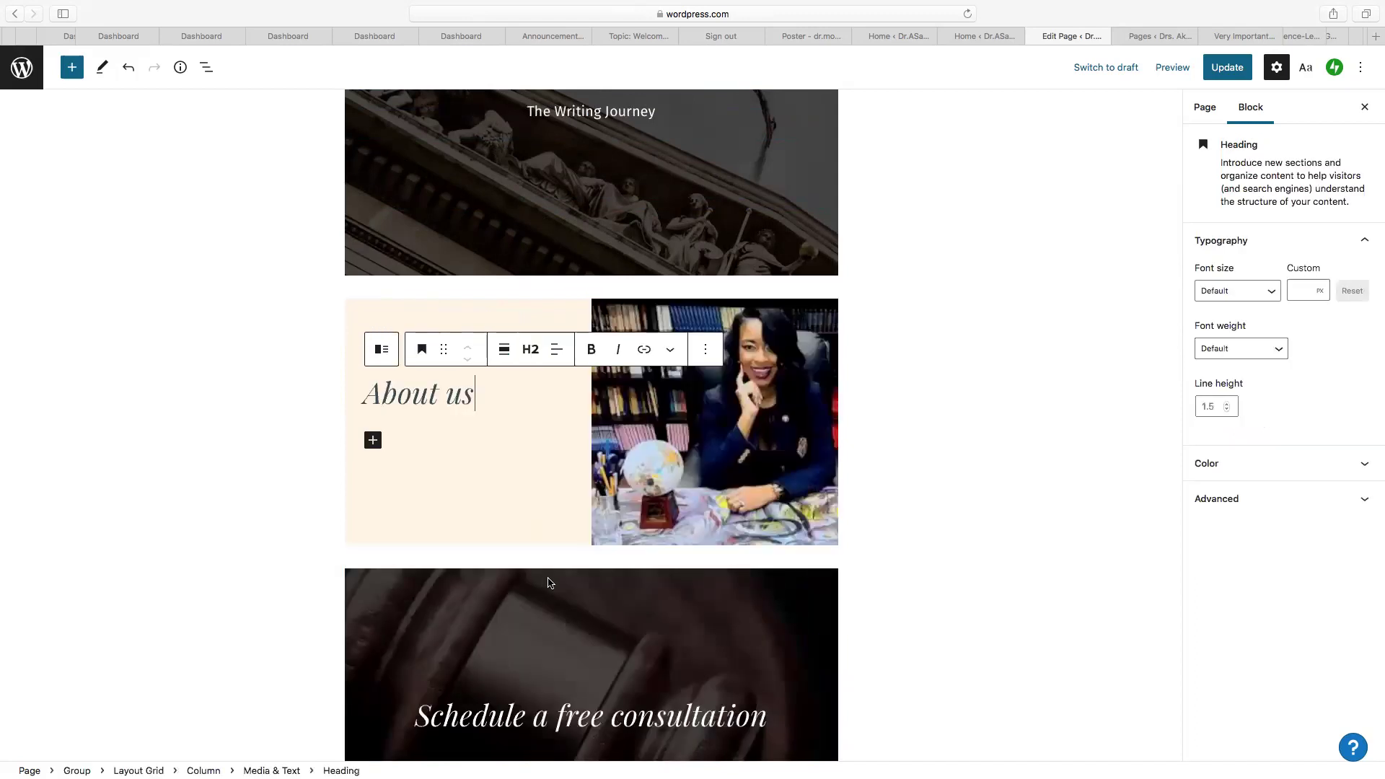
Replace the About us heading with the welcome sentence about showcasing a writer and scholar's journey.
key(BackSpace)
key(BackSpace)
key(BackSpace)
key(BackSpace)
key(BackSpace)
key(BackSpace)
key(BackSpace)
key(BackSpace)
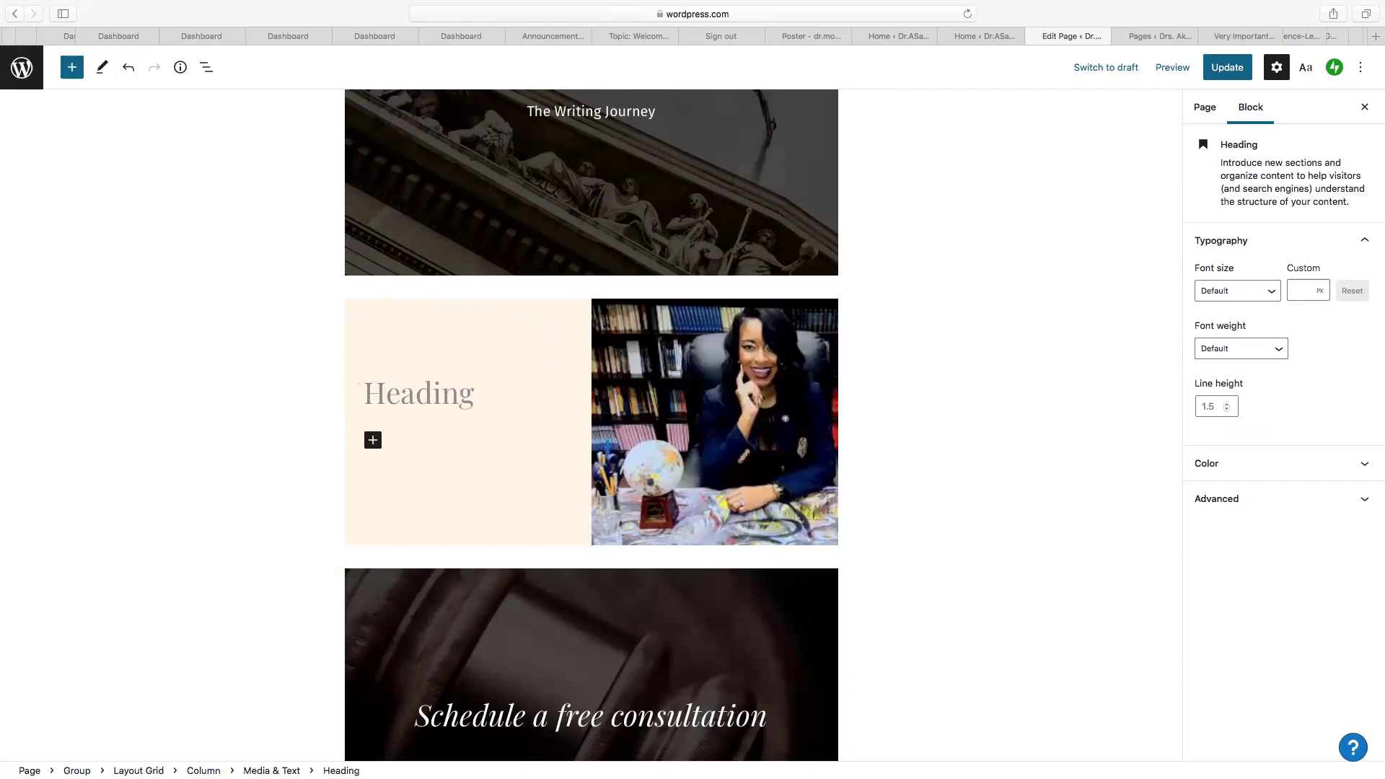
text(Welcome to m)
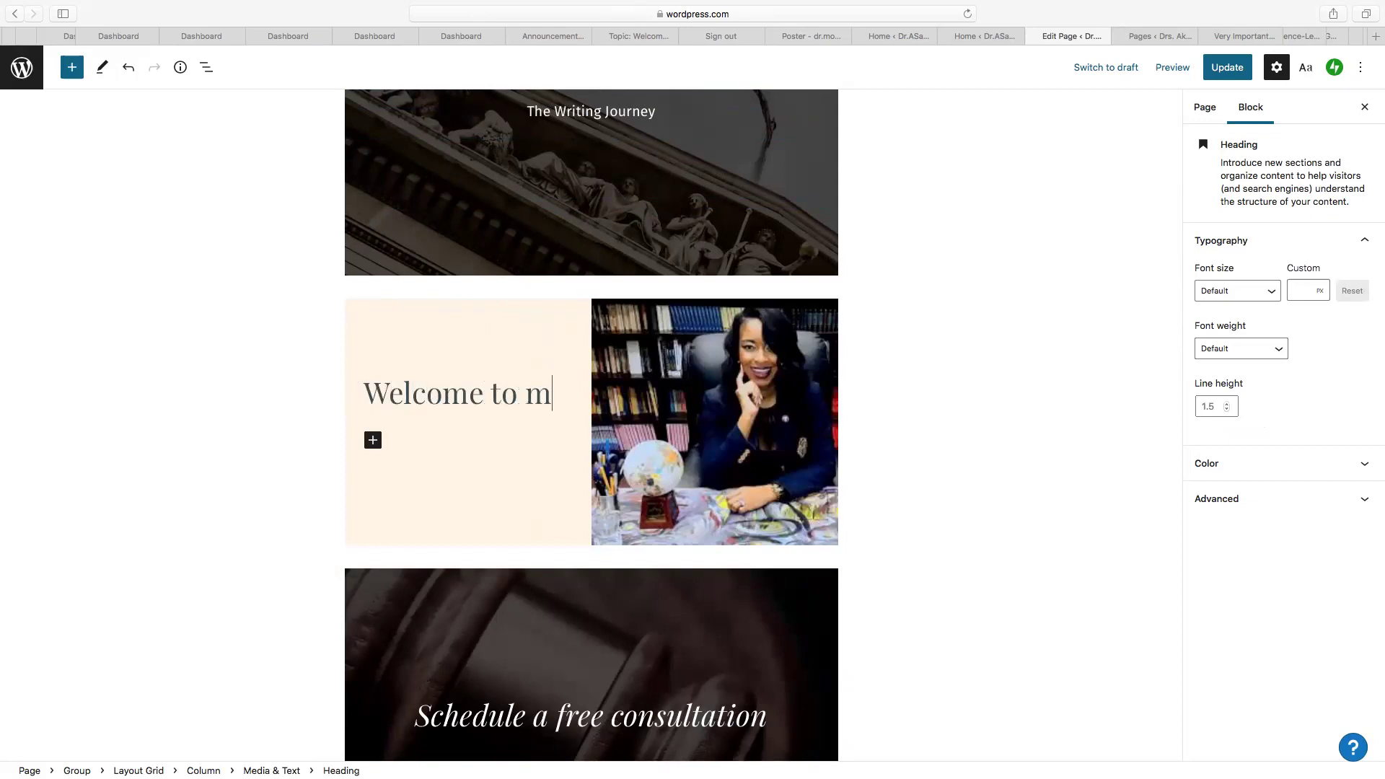
text(y website. The purpose f)
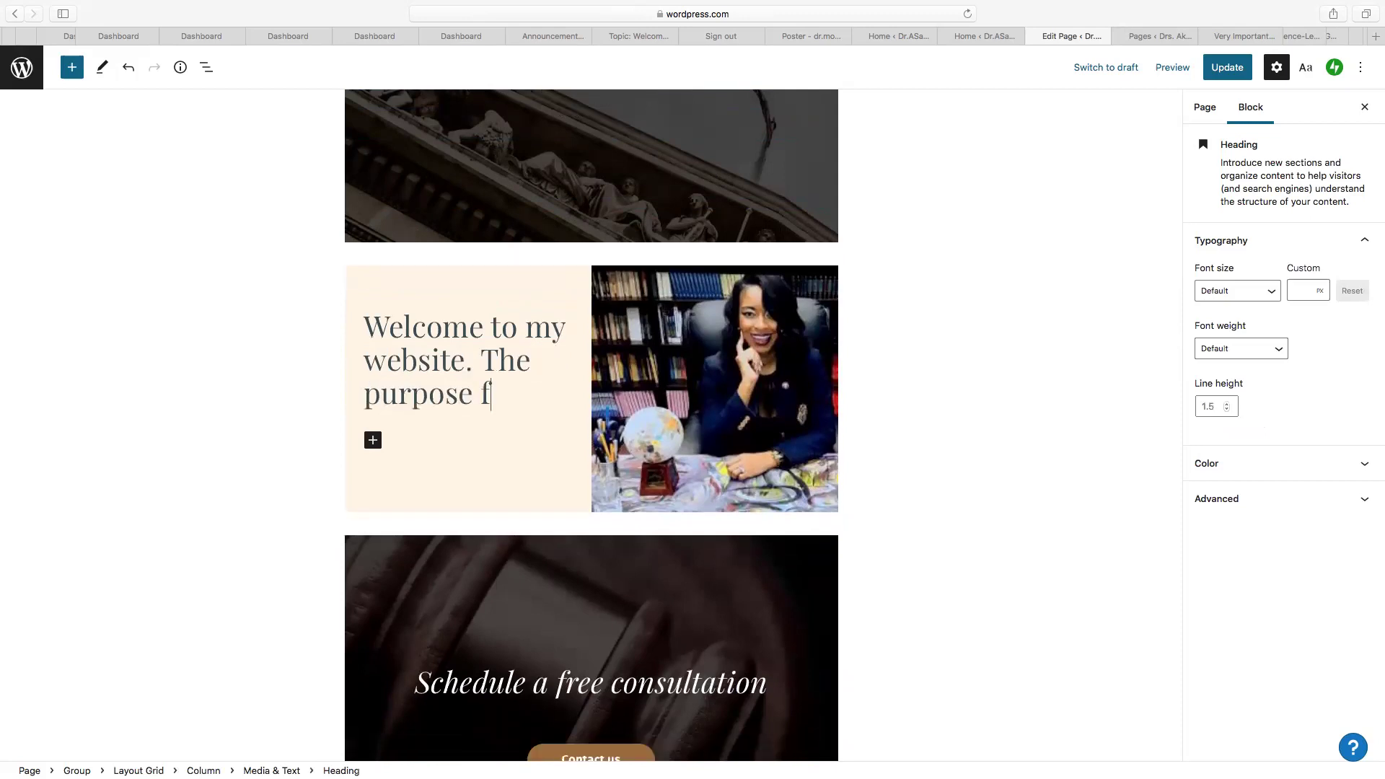
text(or this )
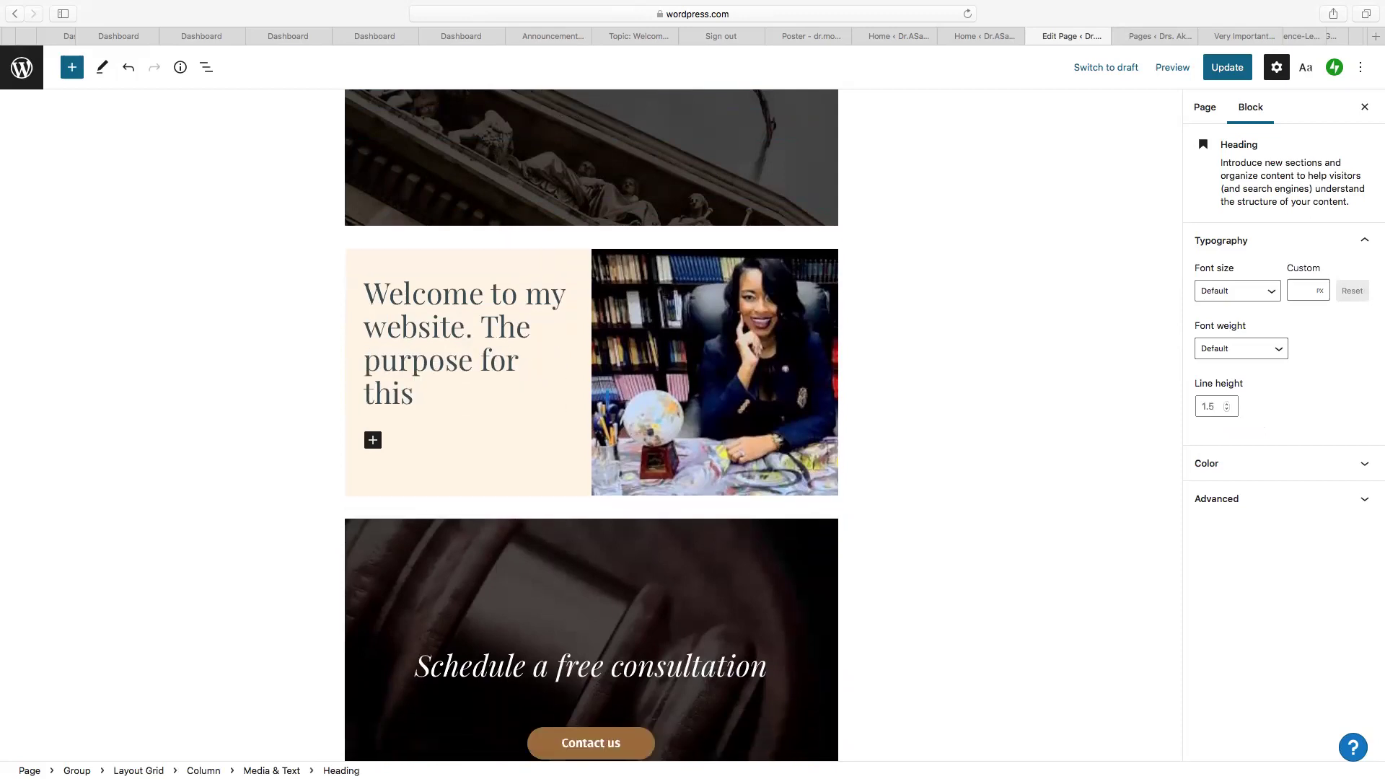
text(e-portfolio is to sh)
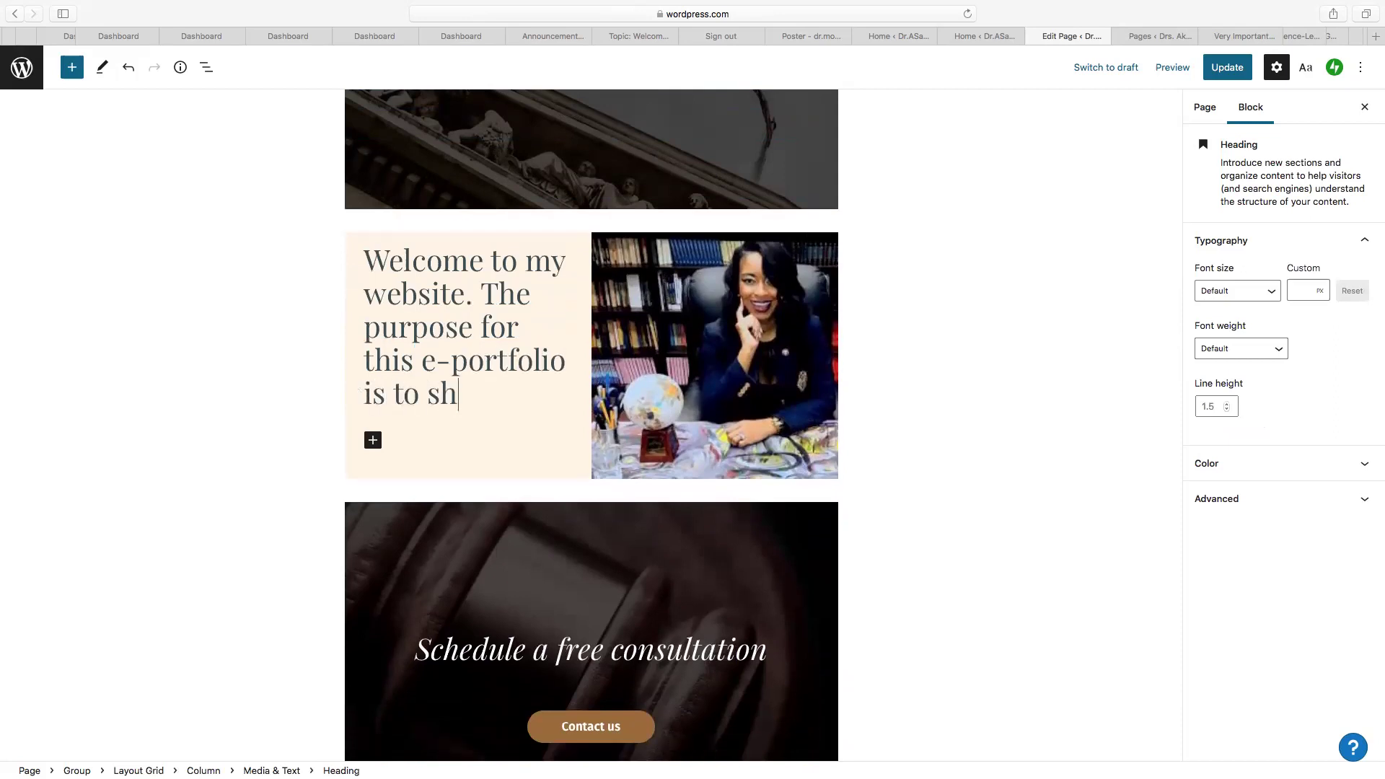
text(owcase my )
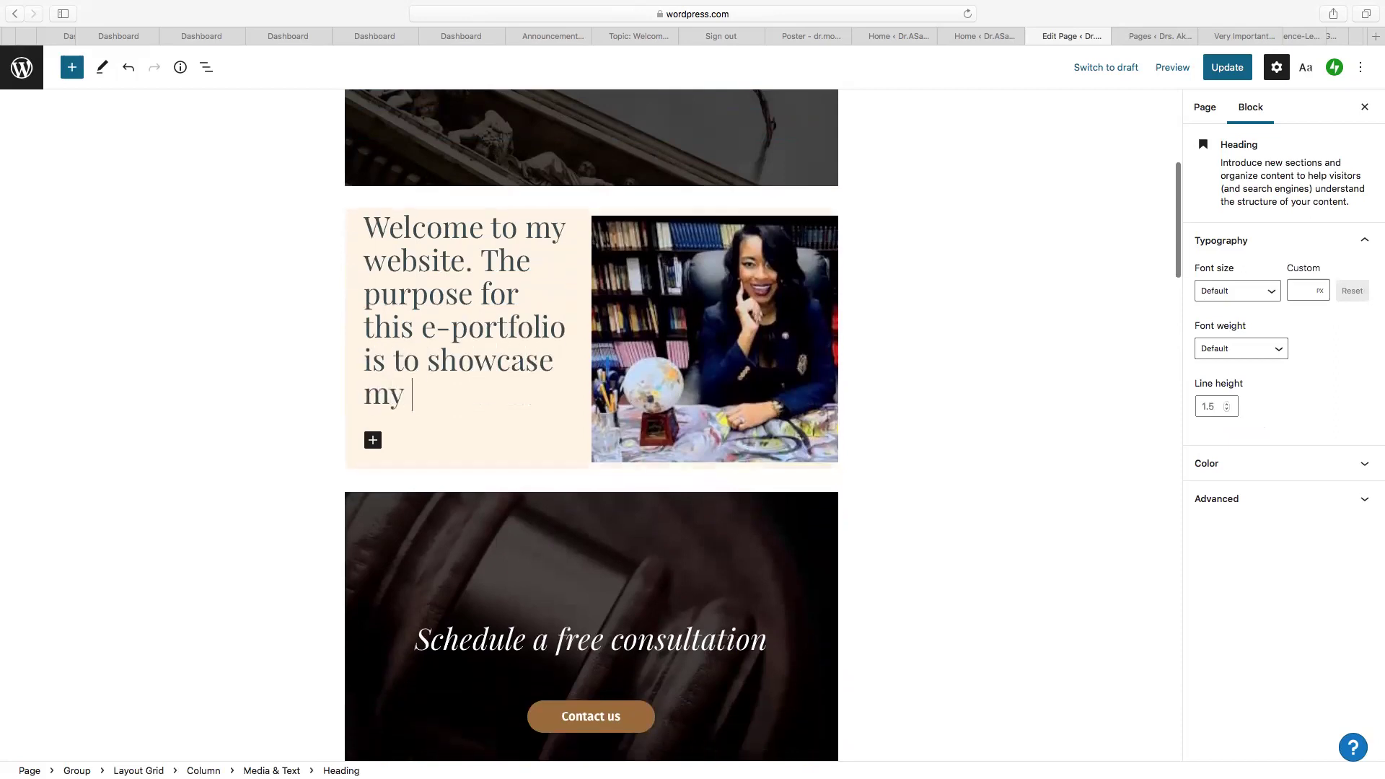
text(journey as a )
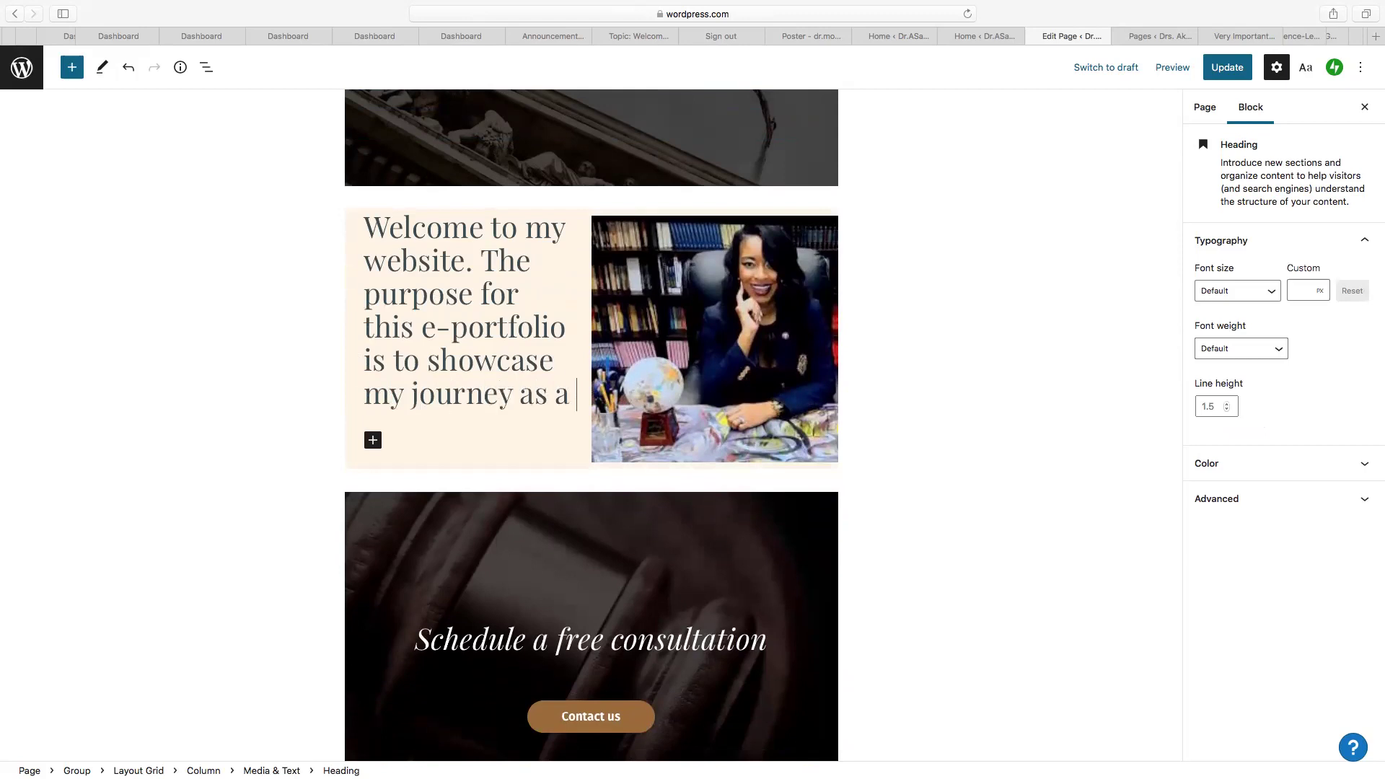
text(writer and schoalr)
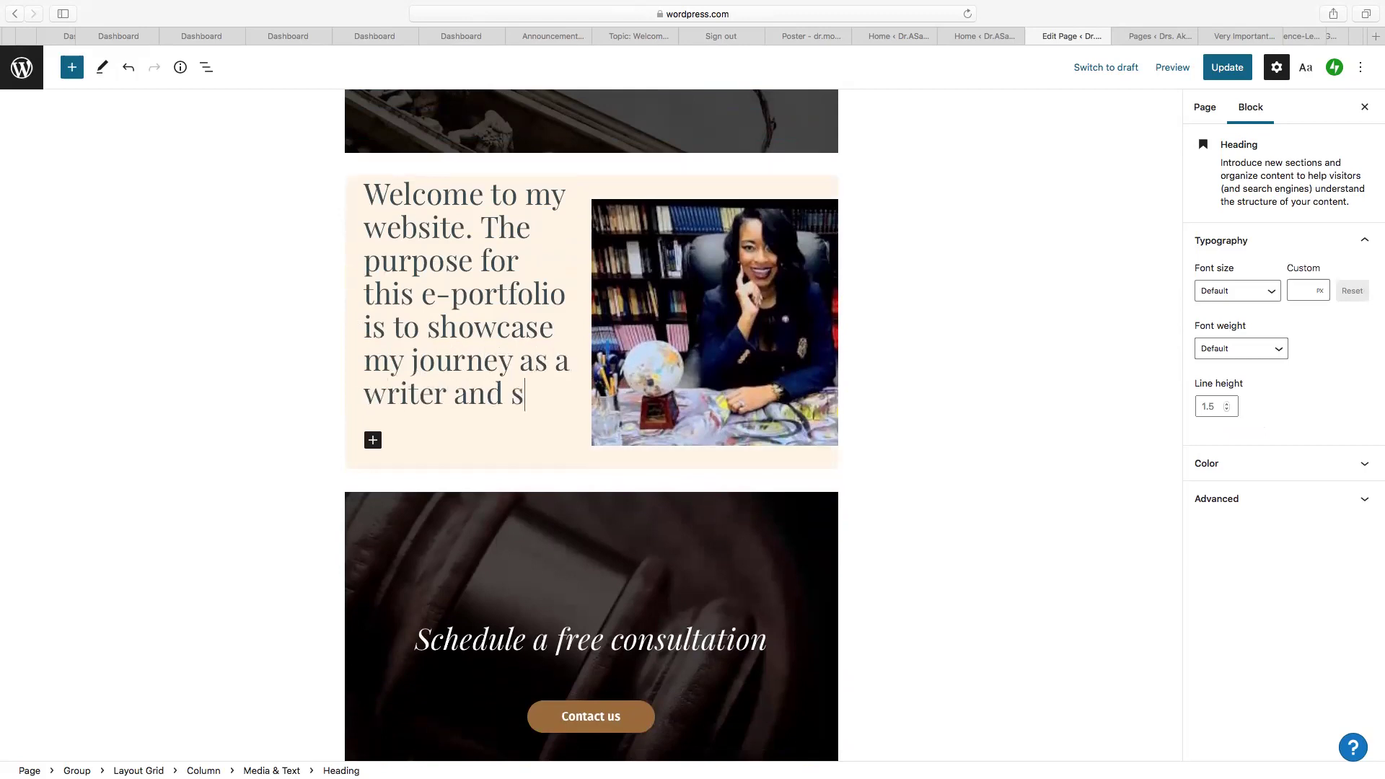
key(BackSpace)
key(BackSpace)
key(BackSpace)
key(BackSpace)
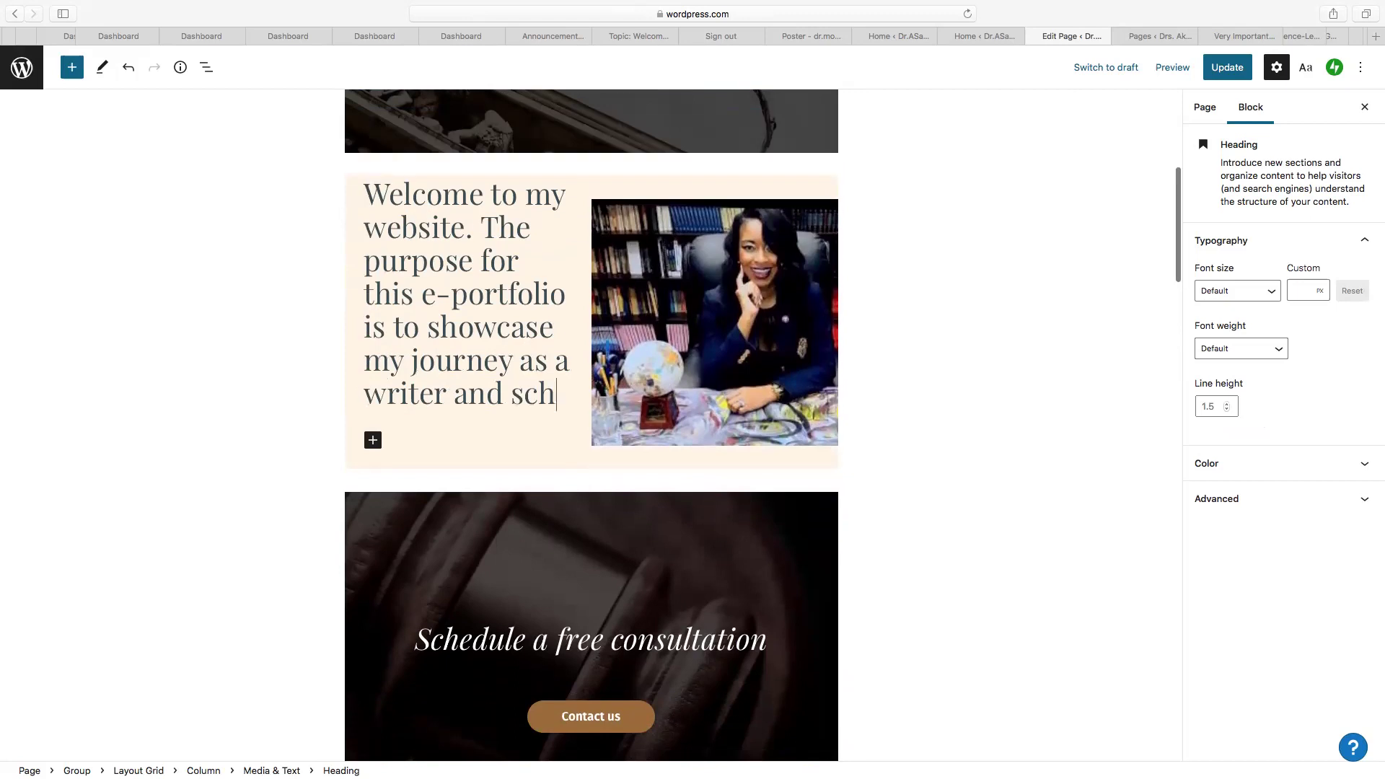
text(l)
key(BackSpace)
text(olar)
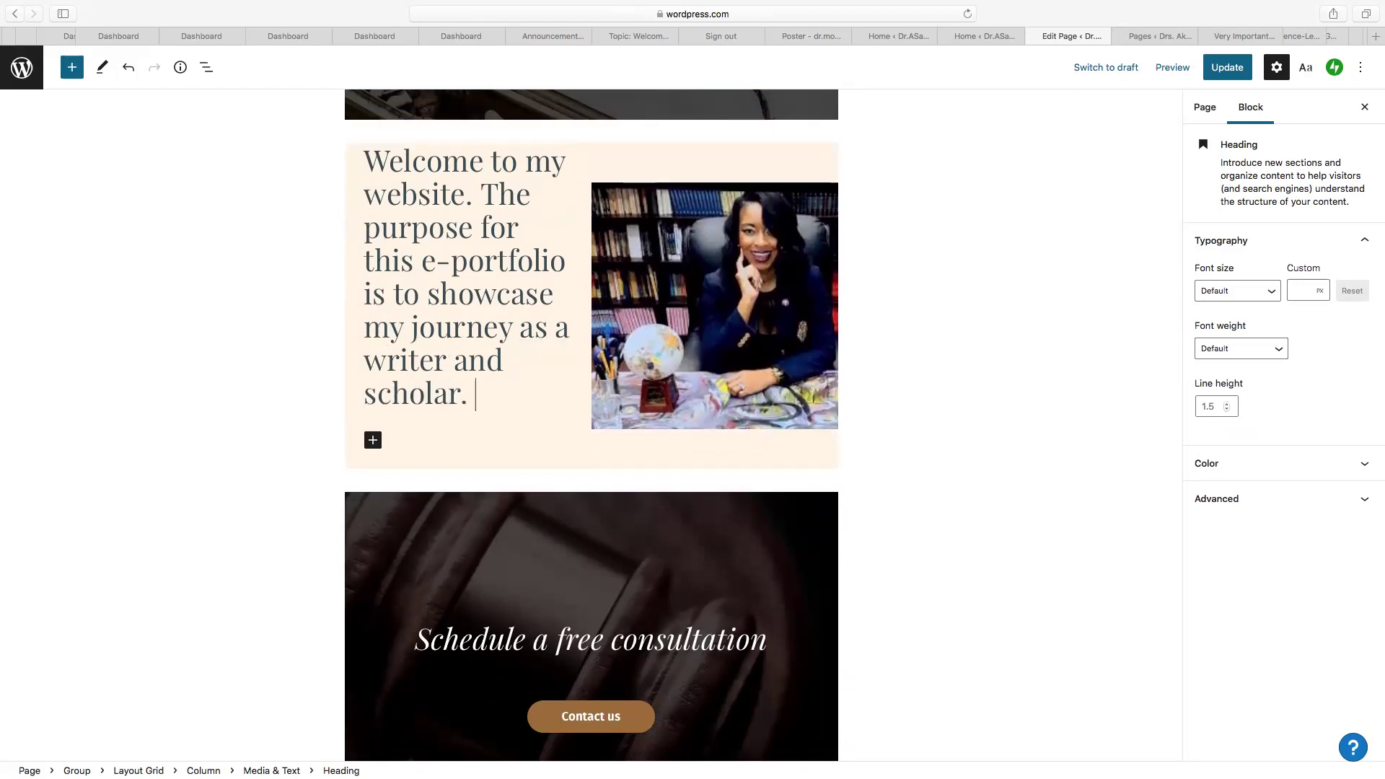
text(. Enjoy!)
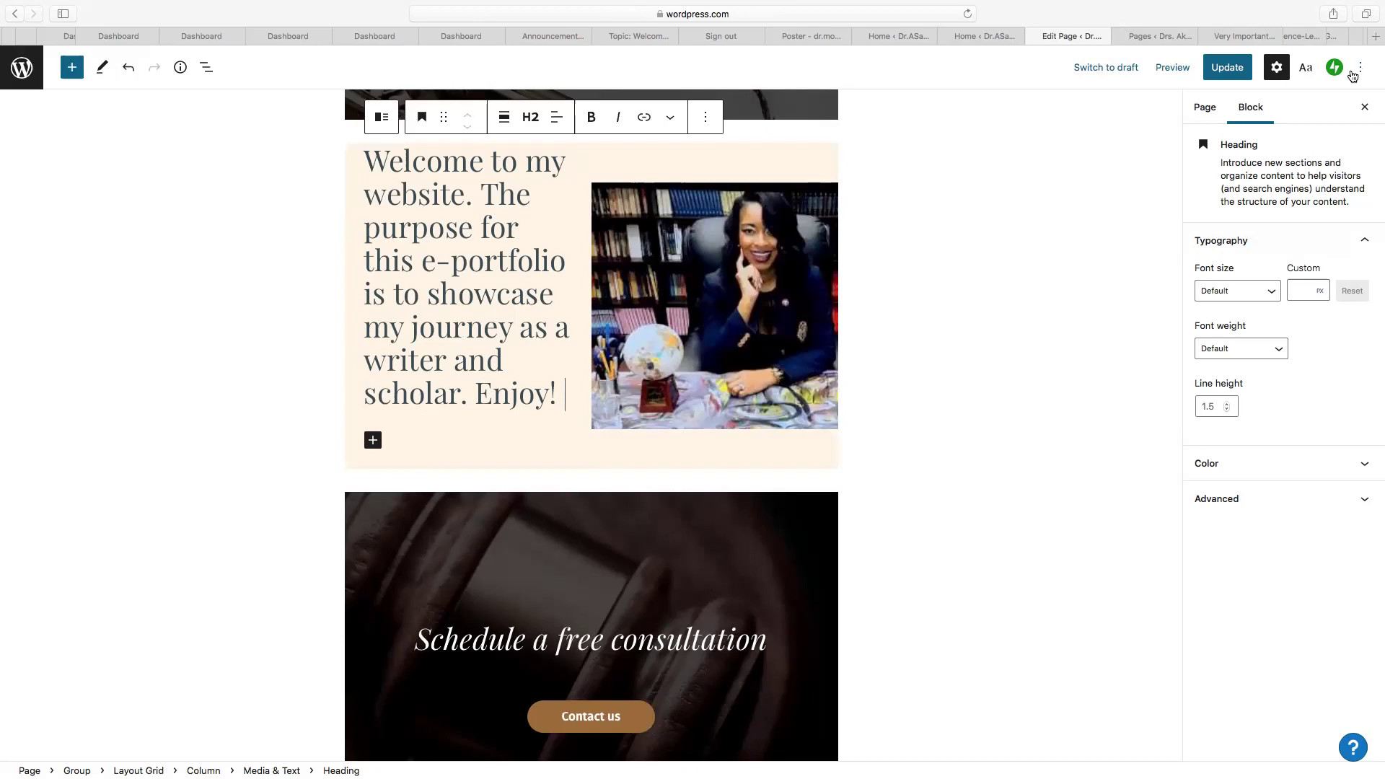
Update the page, then view and scroll the published home page with its new heading and portrait.
click(1230, 66)
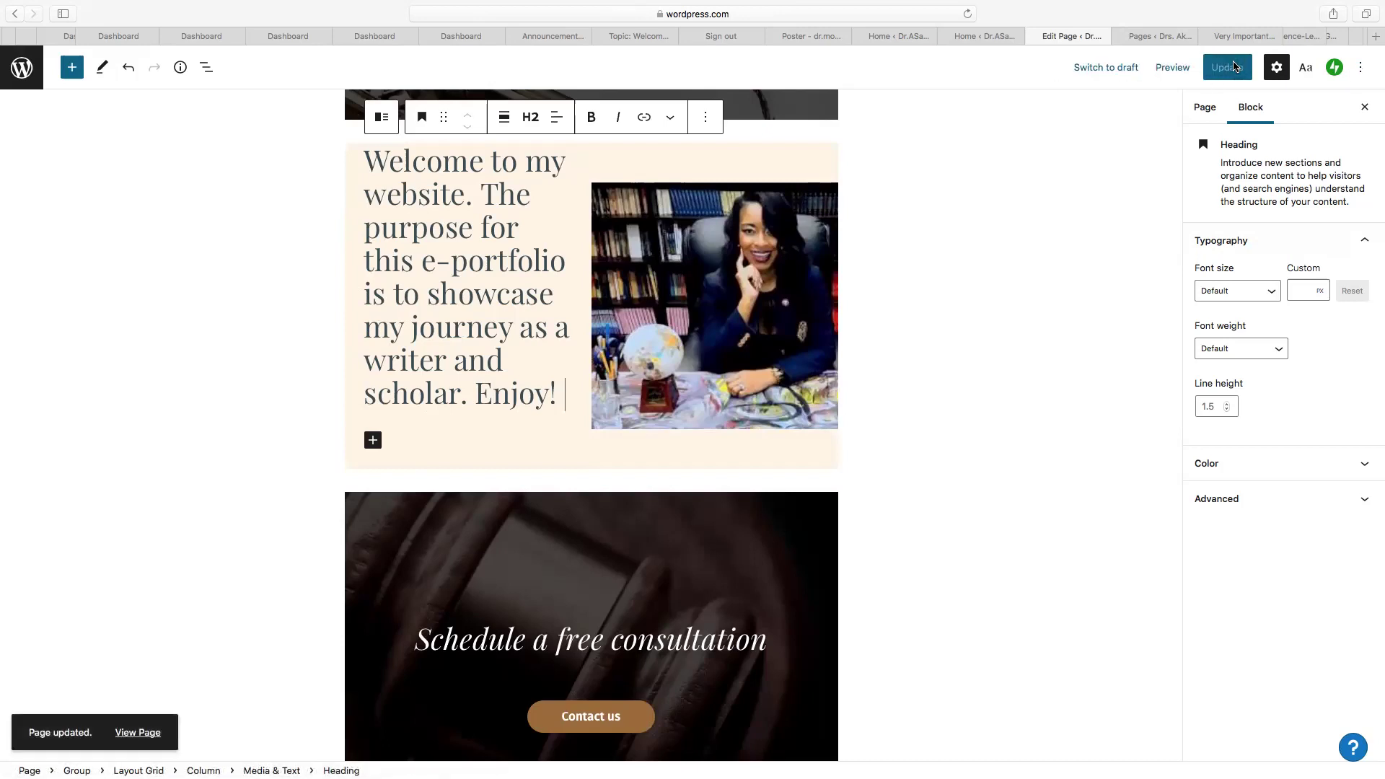
click(148, 734)
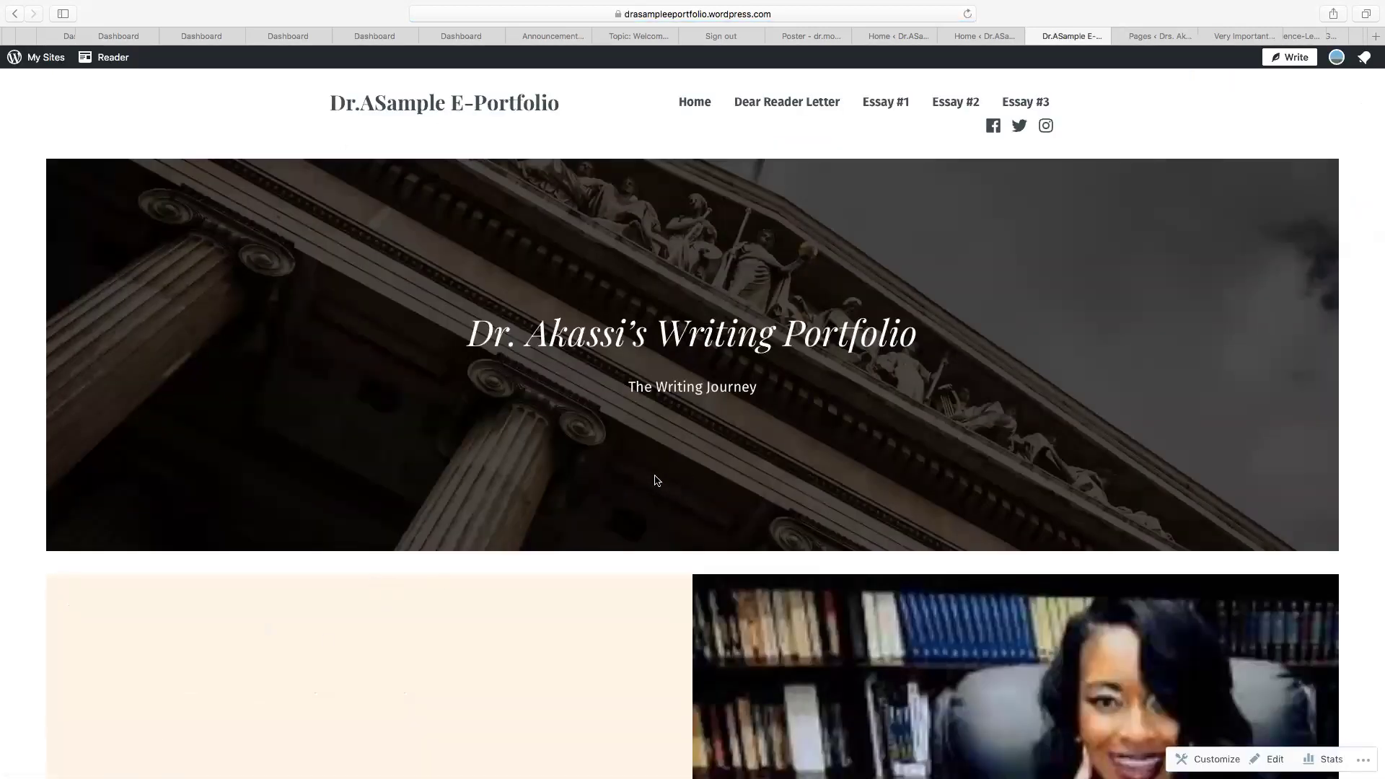
scroll(655, 475, down, 10)
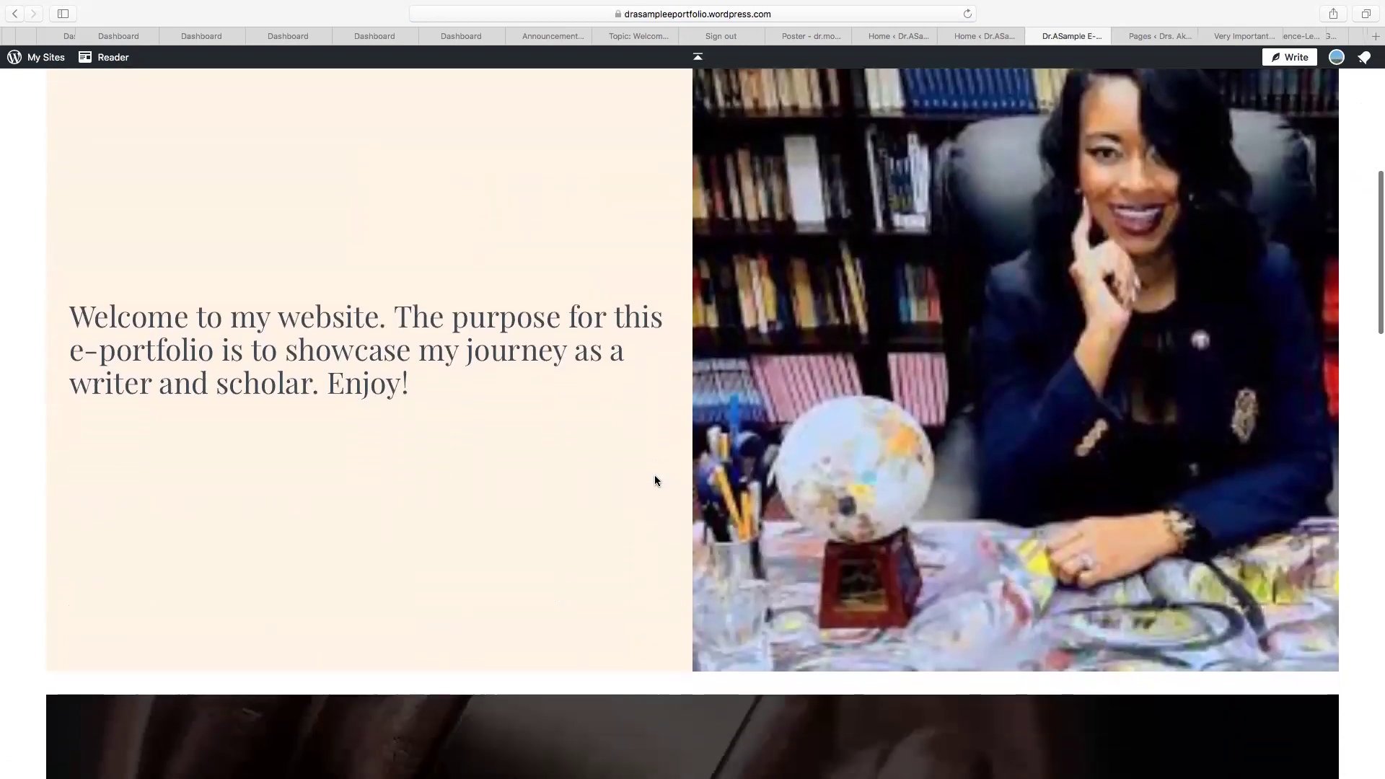
scroll(655, 476, down, 10)
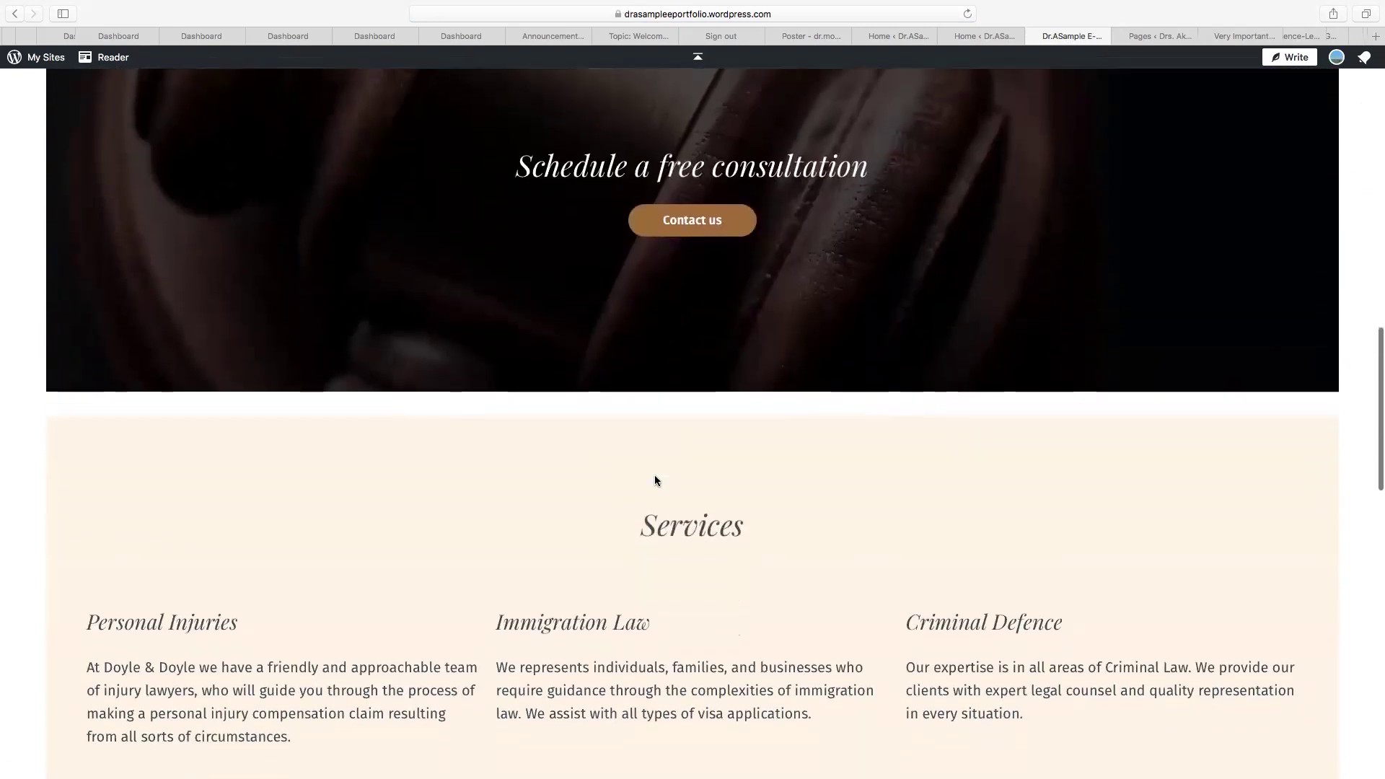
scroll(655, 476, up, 2)
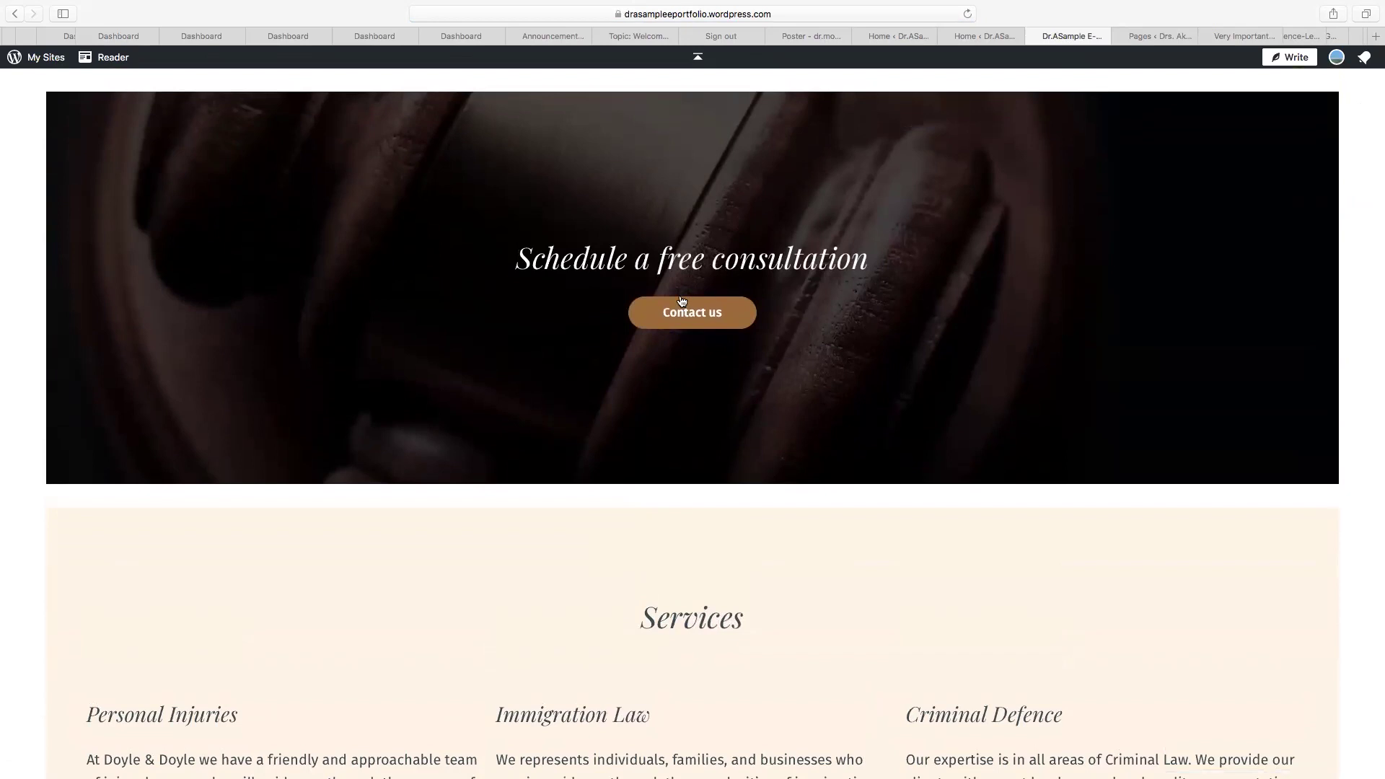
scroll(556, 344, down, 10)
scroll(556, 346, down, 10)
scroll(556, 346, up, 15)
scroll(556, 346, up, 15)
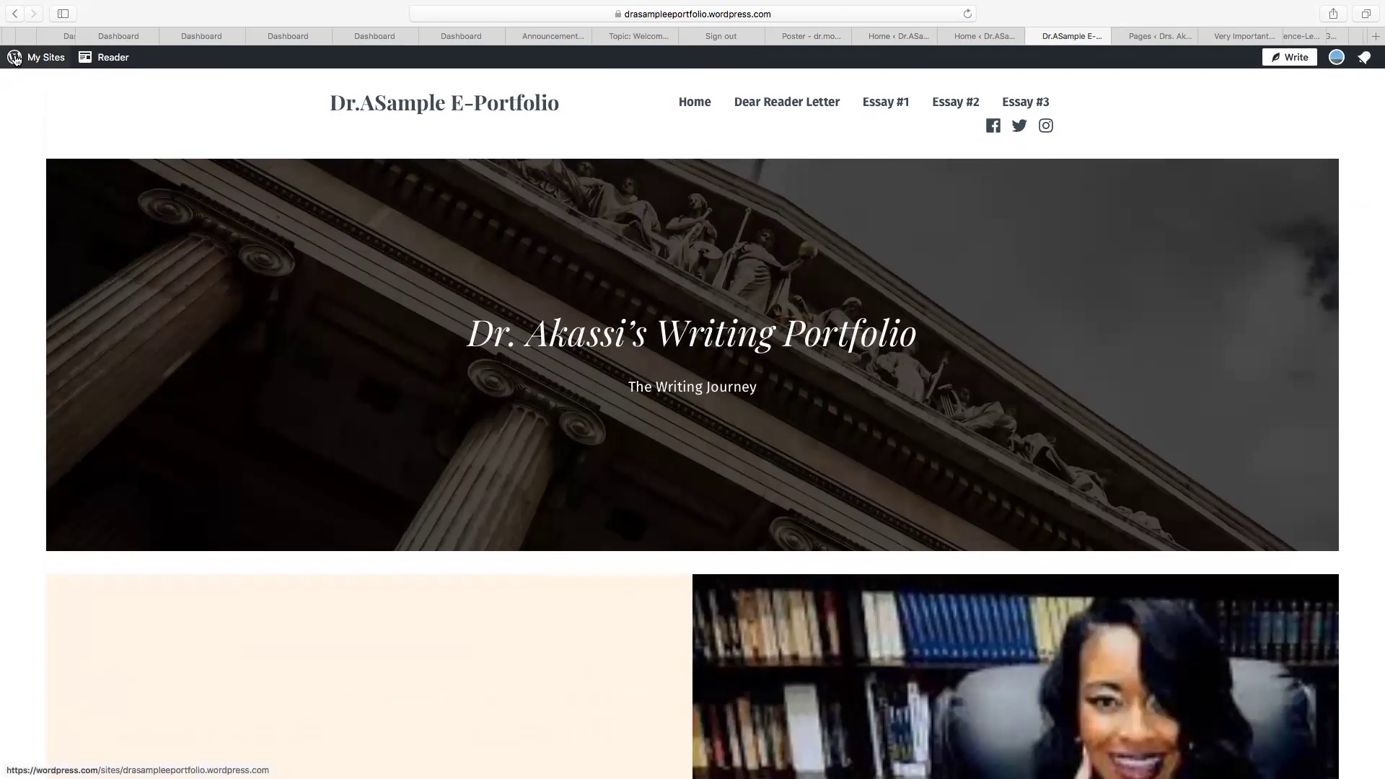
Return to the dashboard and open All Pages to reach the Dear Reader Letter page.
click(14, 57)
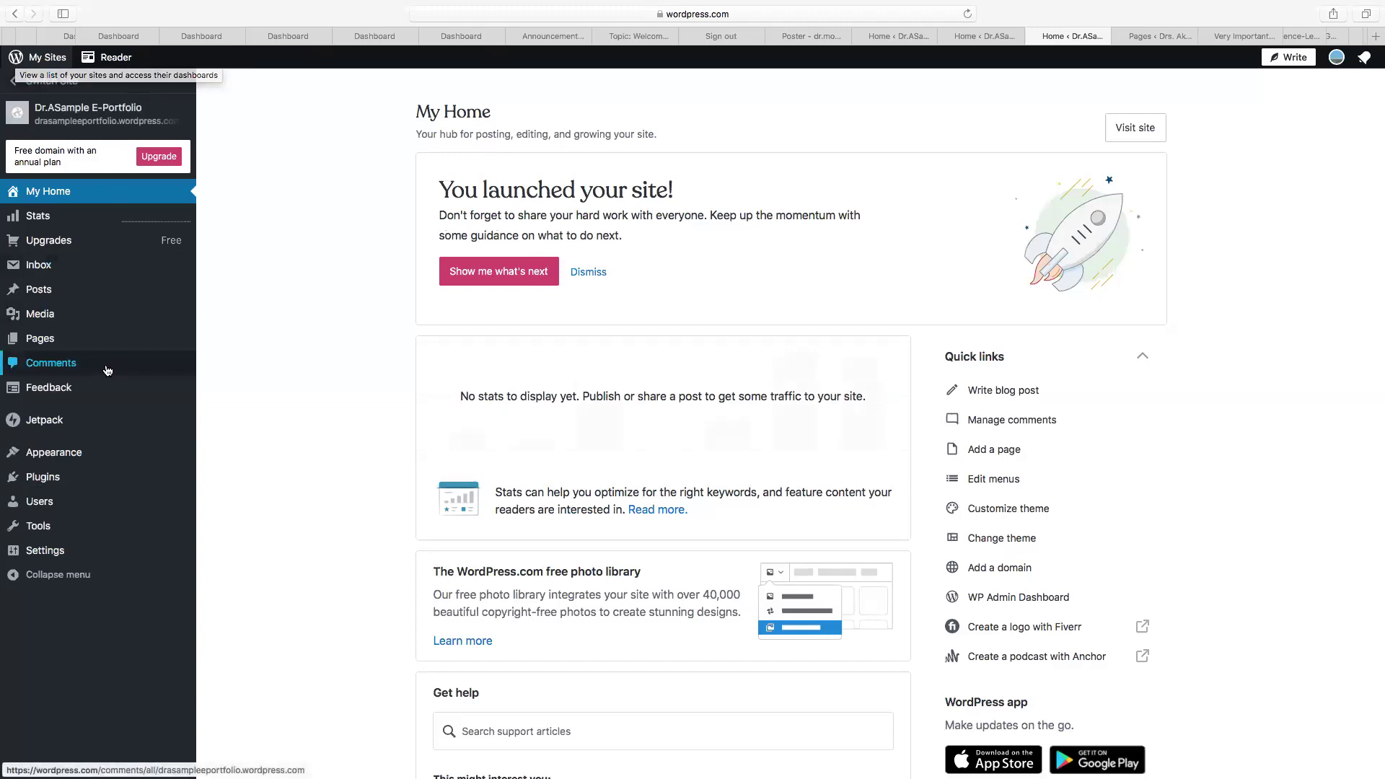
mouse_move(48, 344)
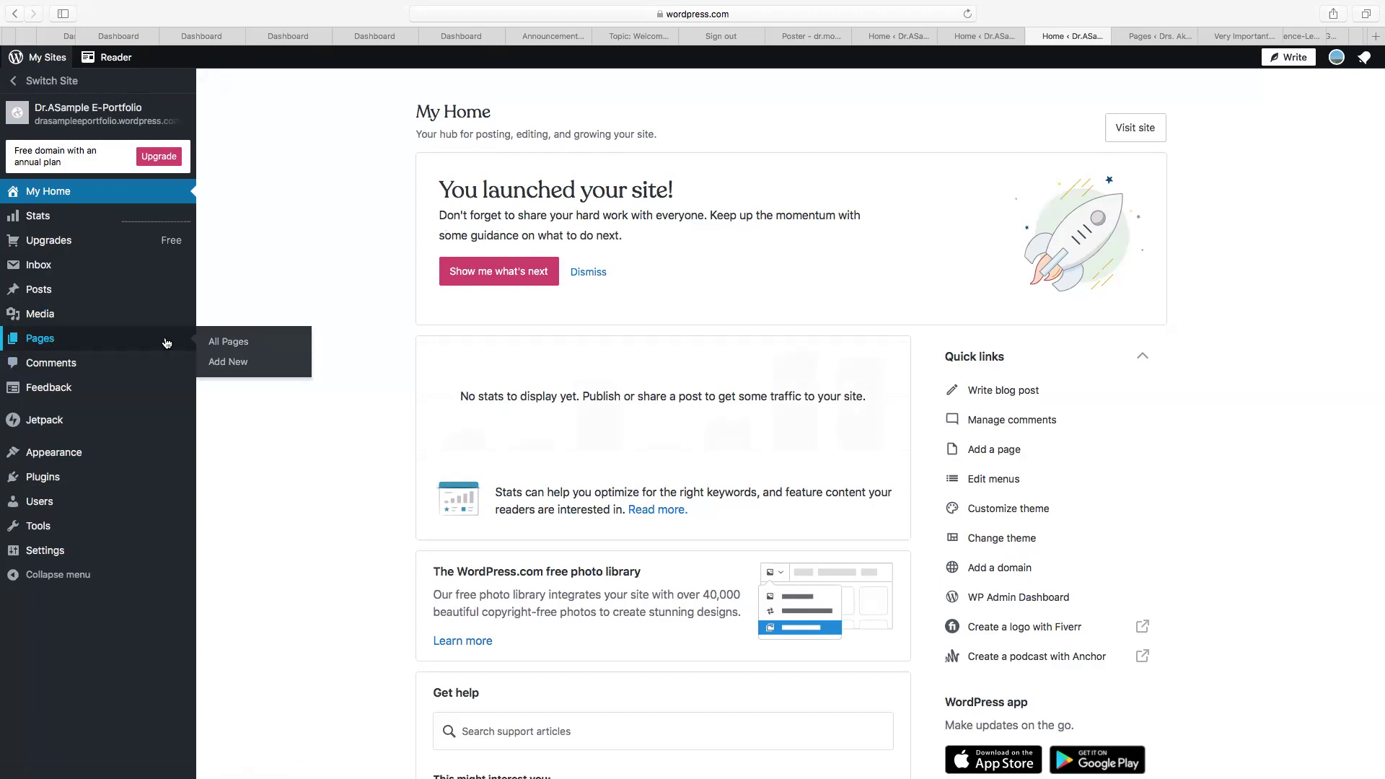
click(245, 345)
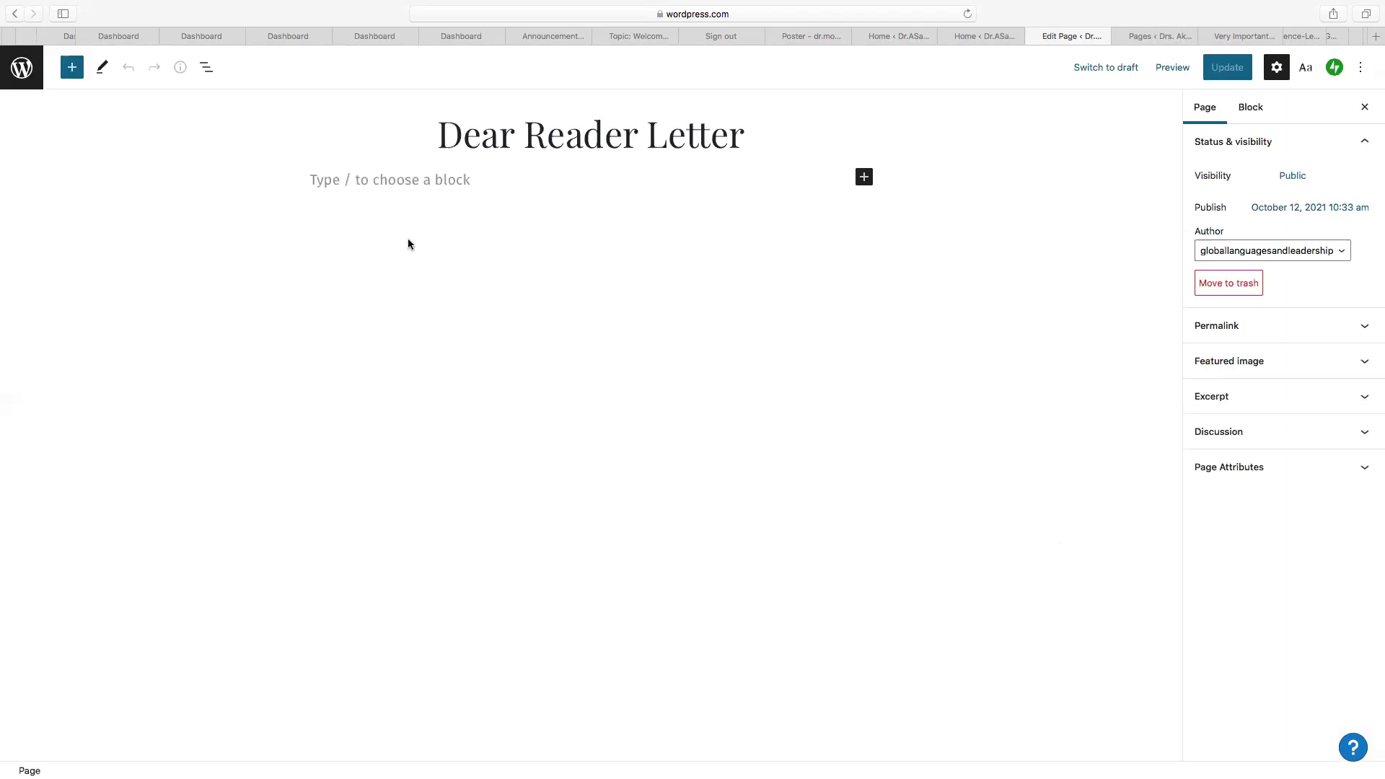
Write the intro paragraph inviting readers to read the Dear Reader Letter below or download it.
click(357, 189)
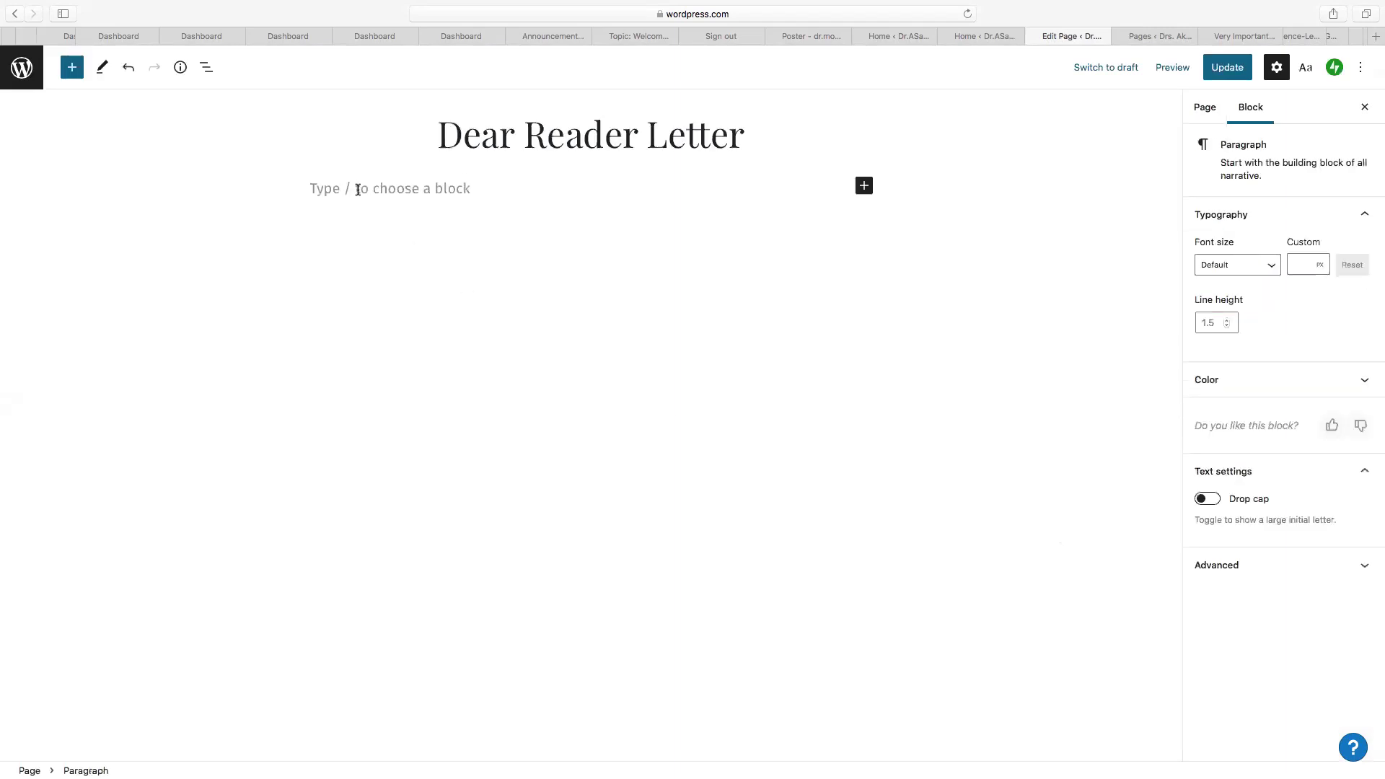
text(Please see my)
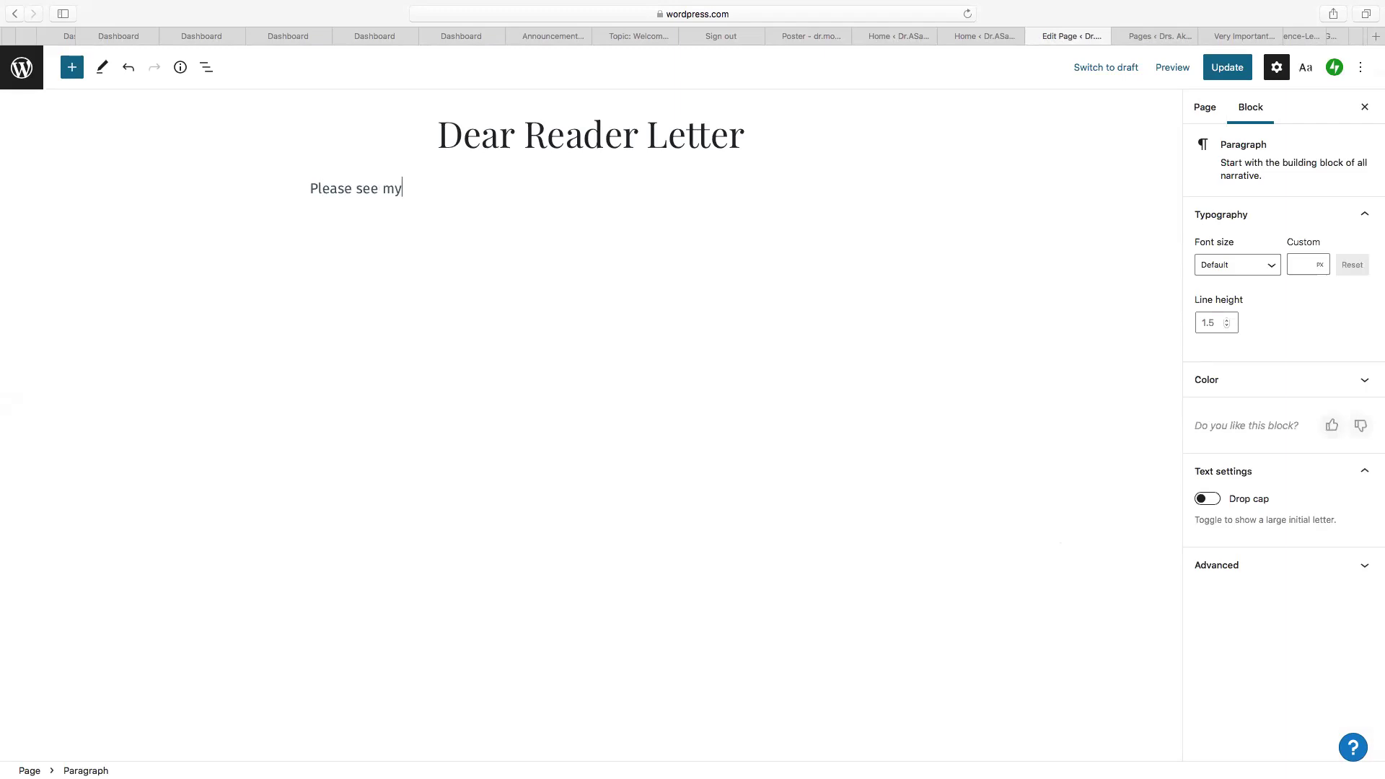
text( Dear Reader Letter bel)
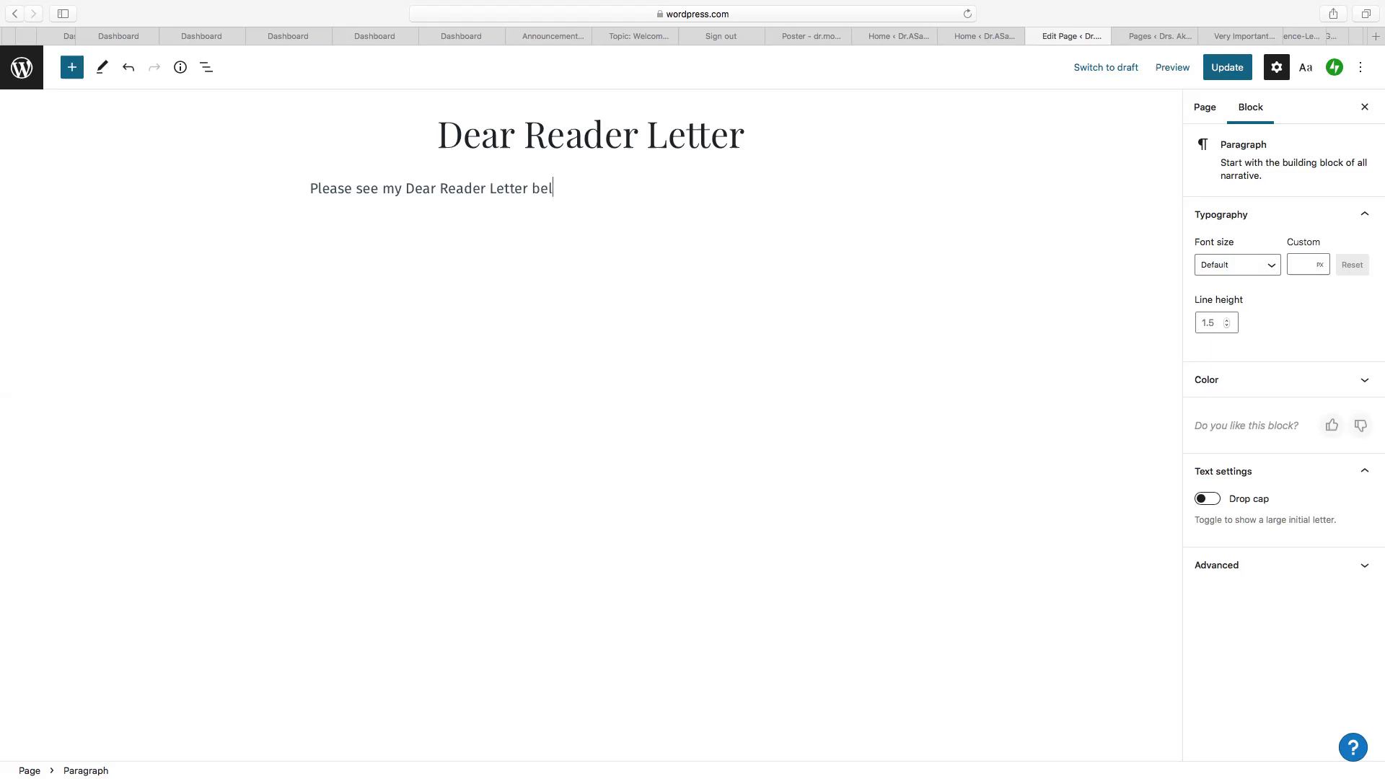
text(ow, and you a can also click on )
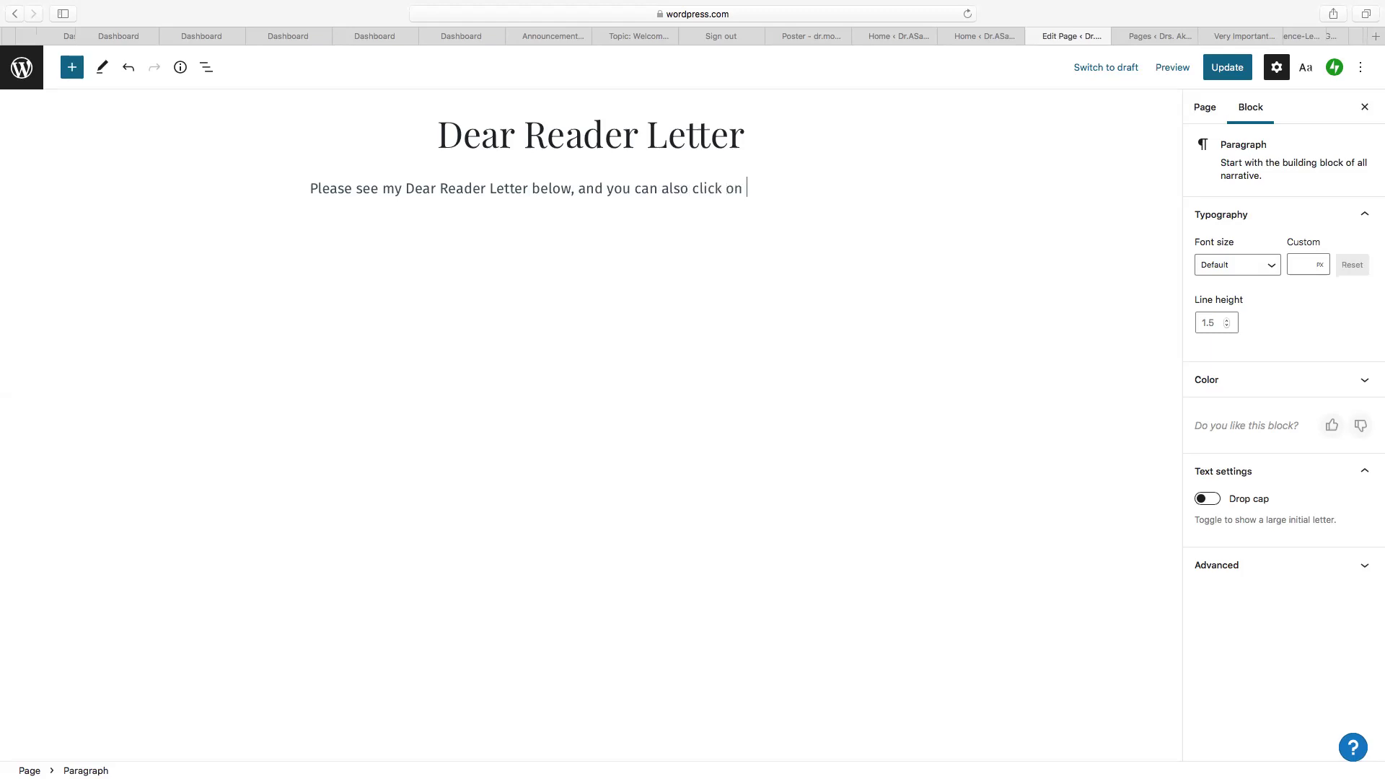
text(the link to download the letter.)
key(Return)
key(BackSpace)
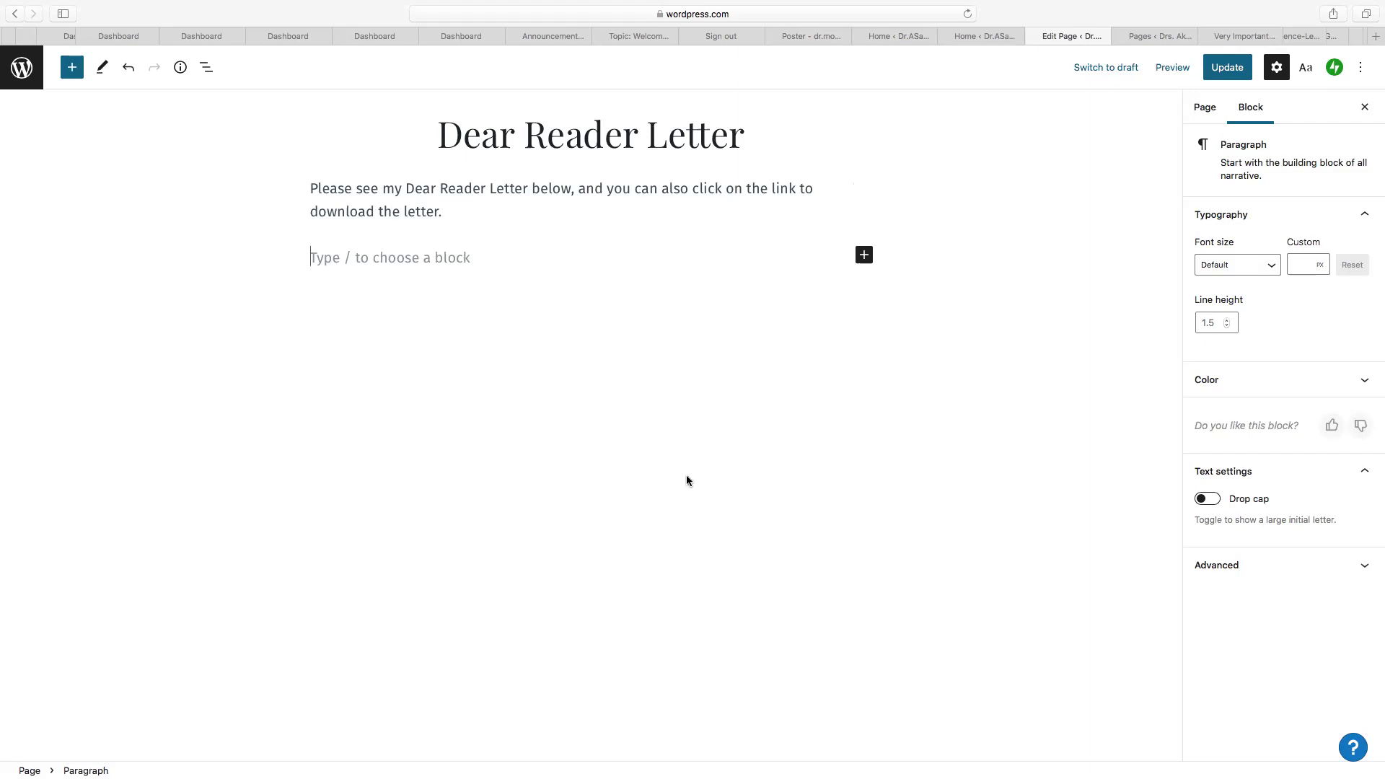
Insert a Rounded-style image block with Unknown-16.jpeg below the intro paragraph.
click(865, 257)
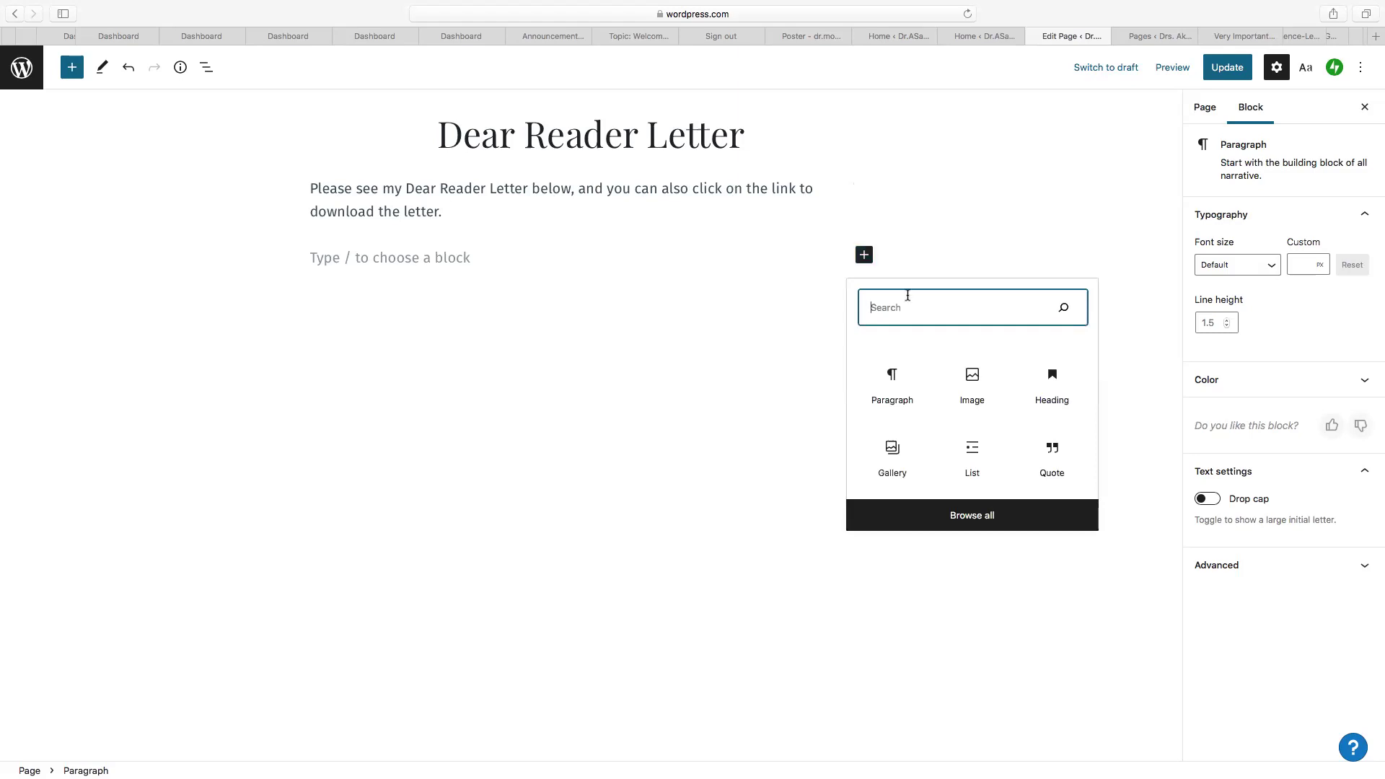
click(973, 382)
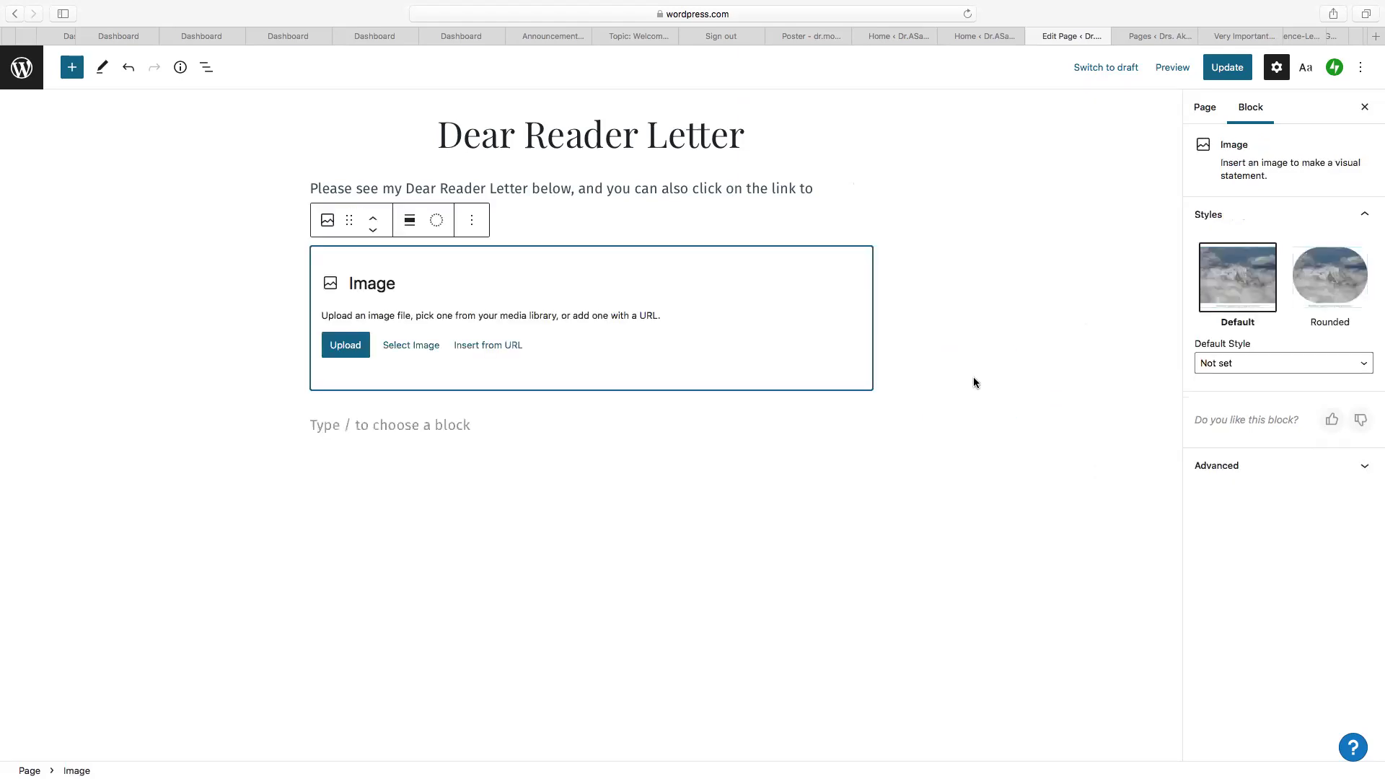
click(328, 221)
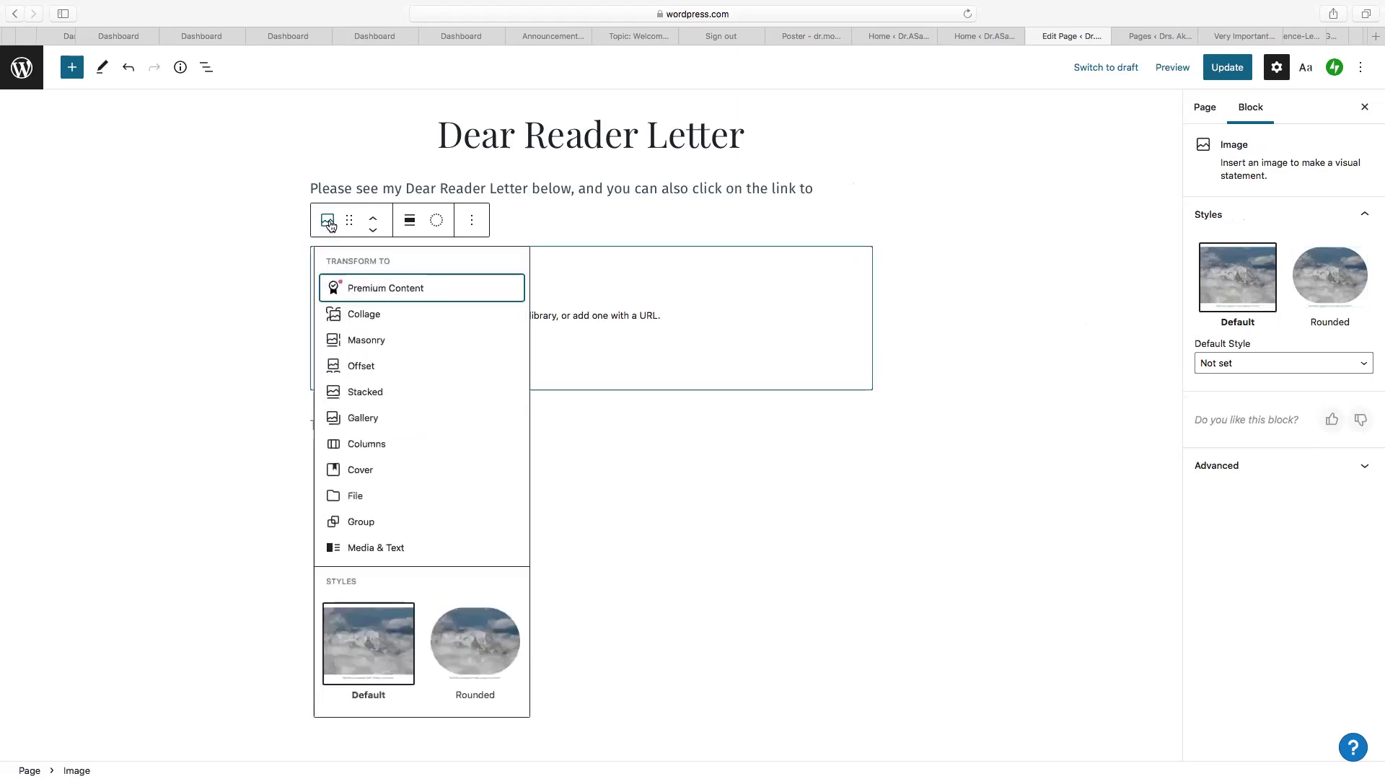
click(470, 649)
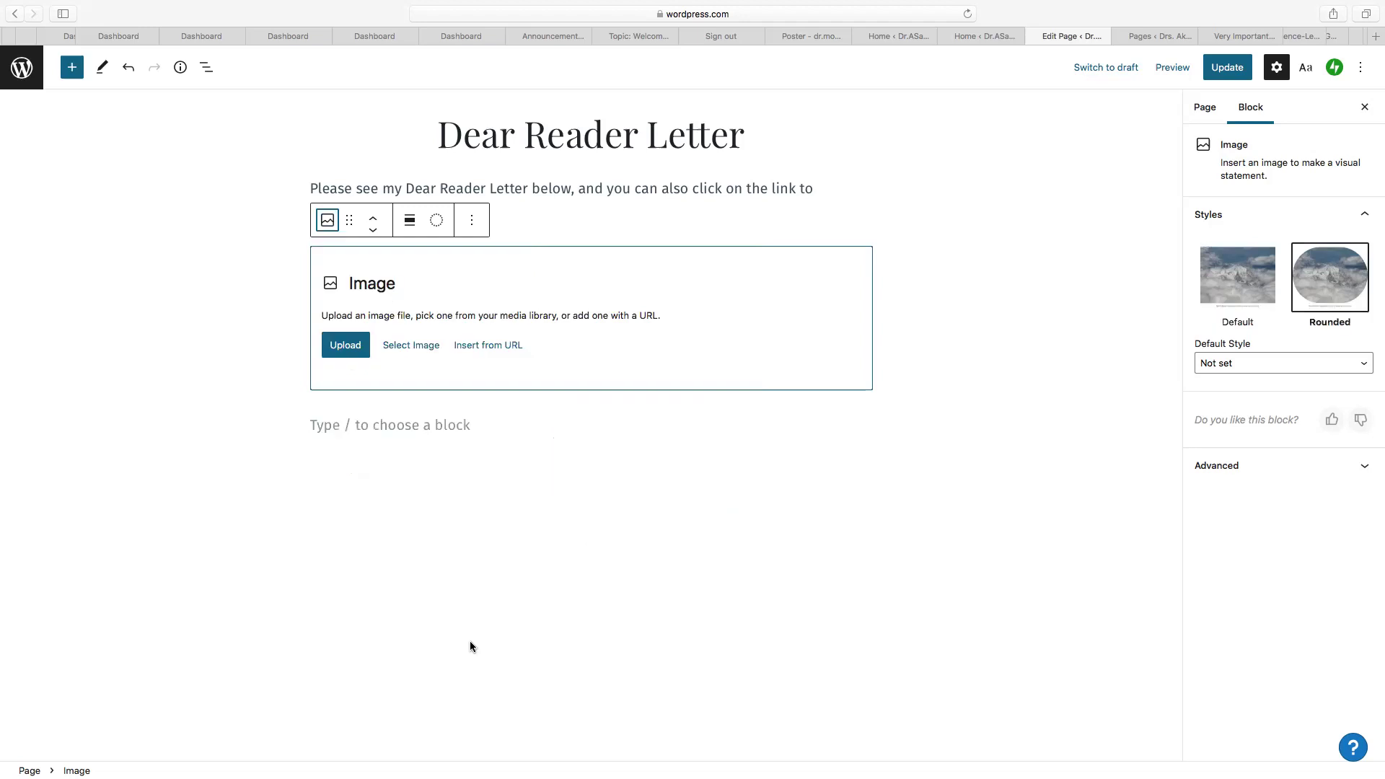
click(354, 349)
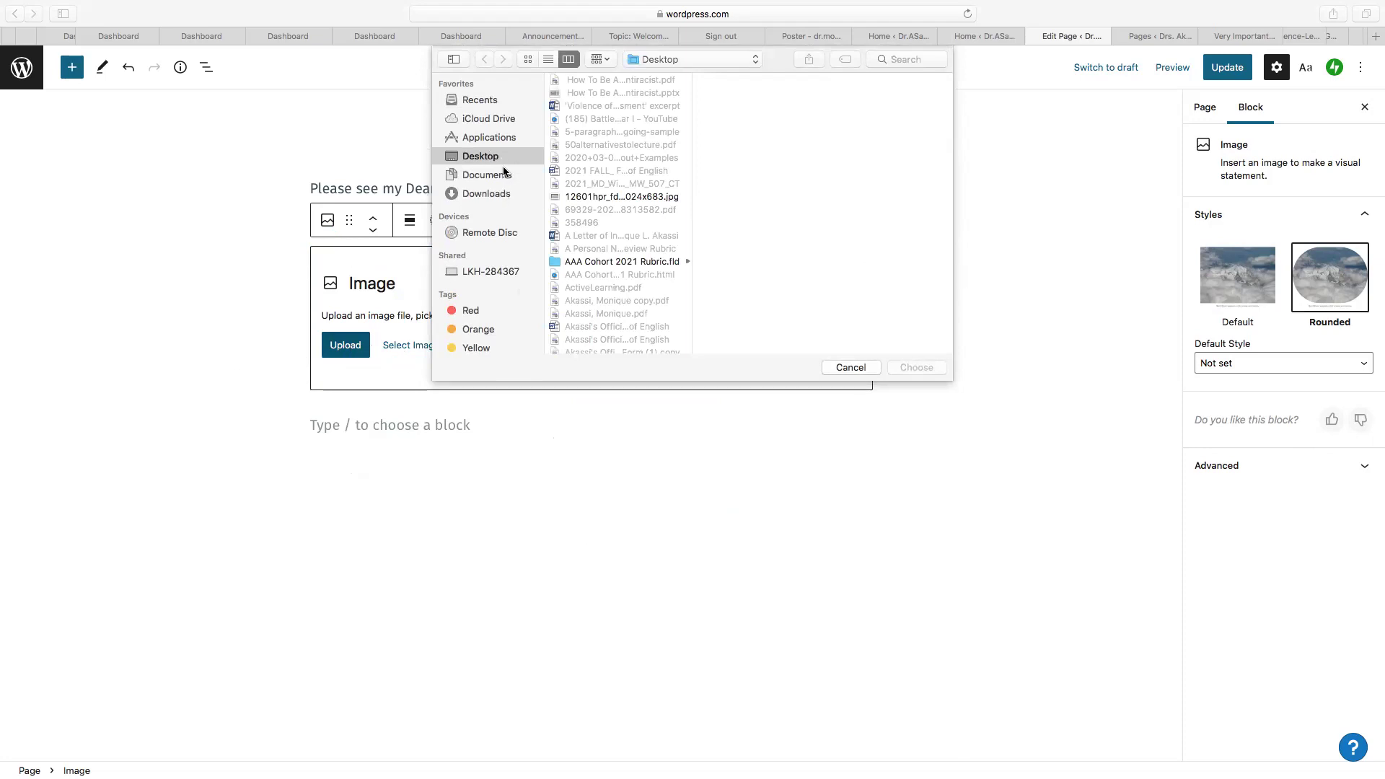
scroll(624, 245, down, 15)
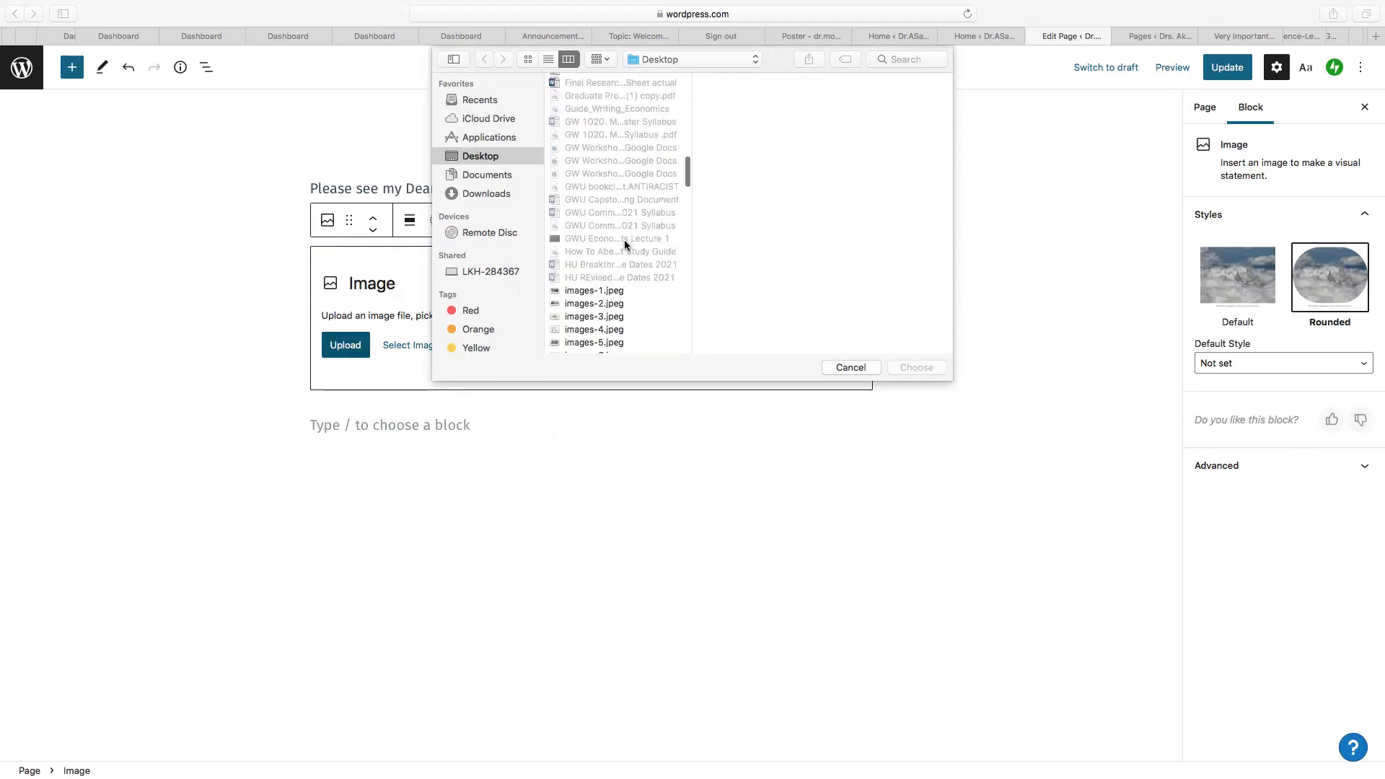
scroll(625, 243, up, 2)
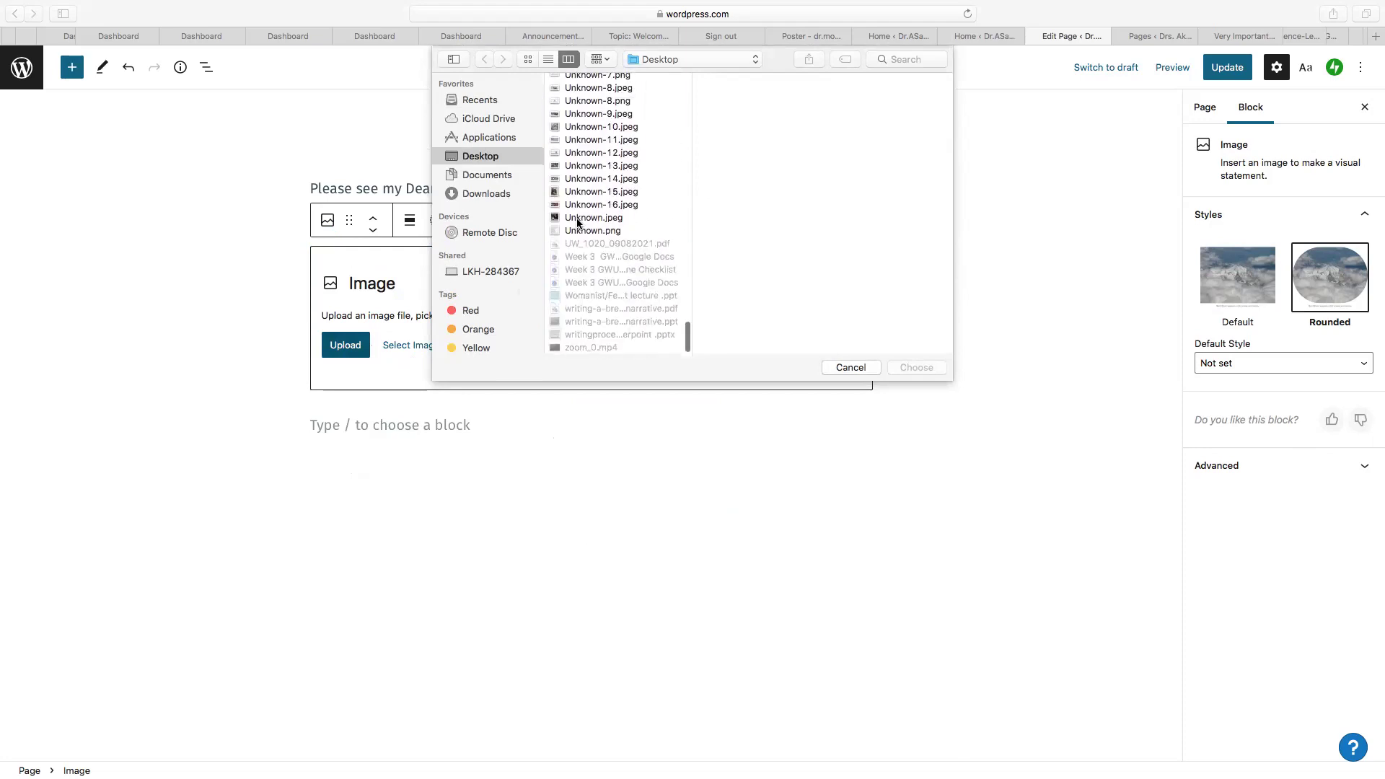
click(595, 204)
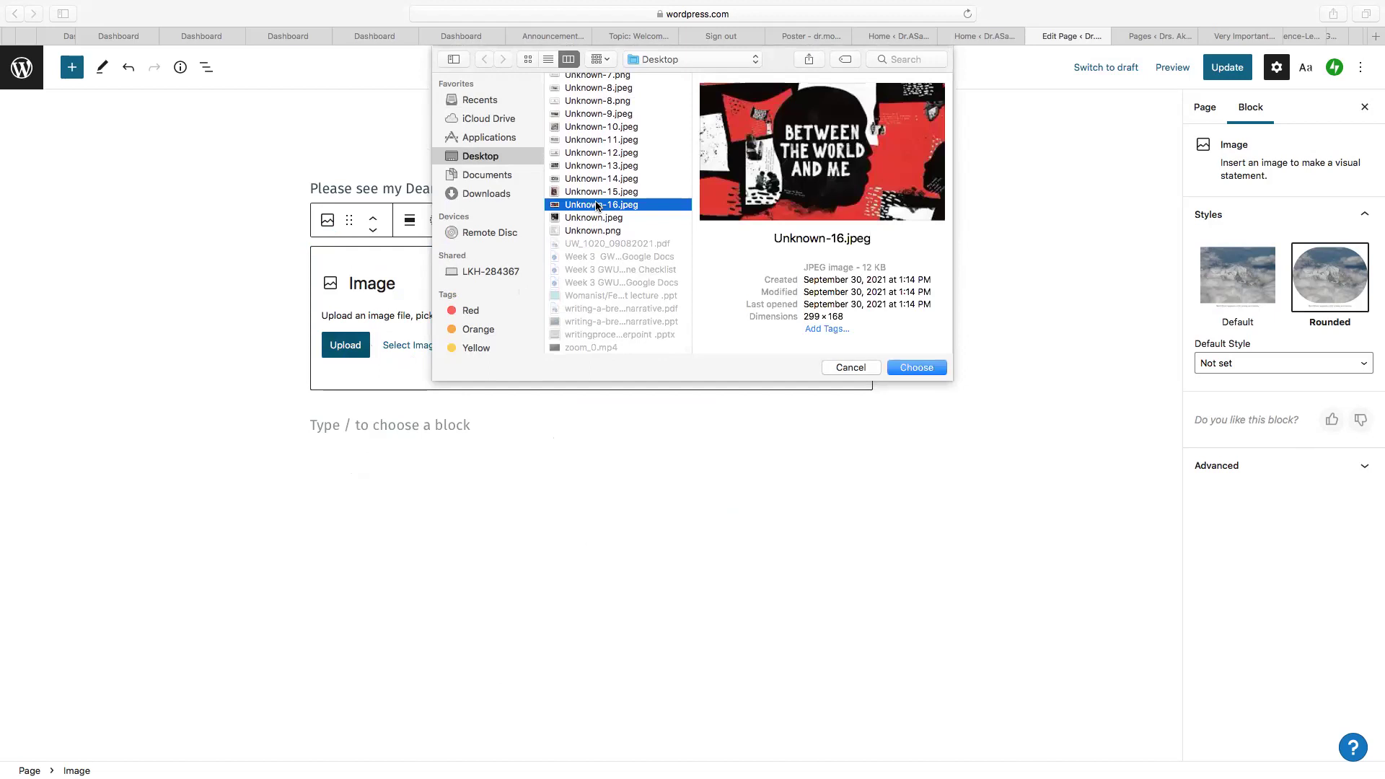
click(923, 370)
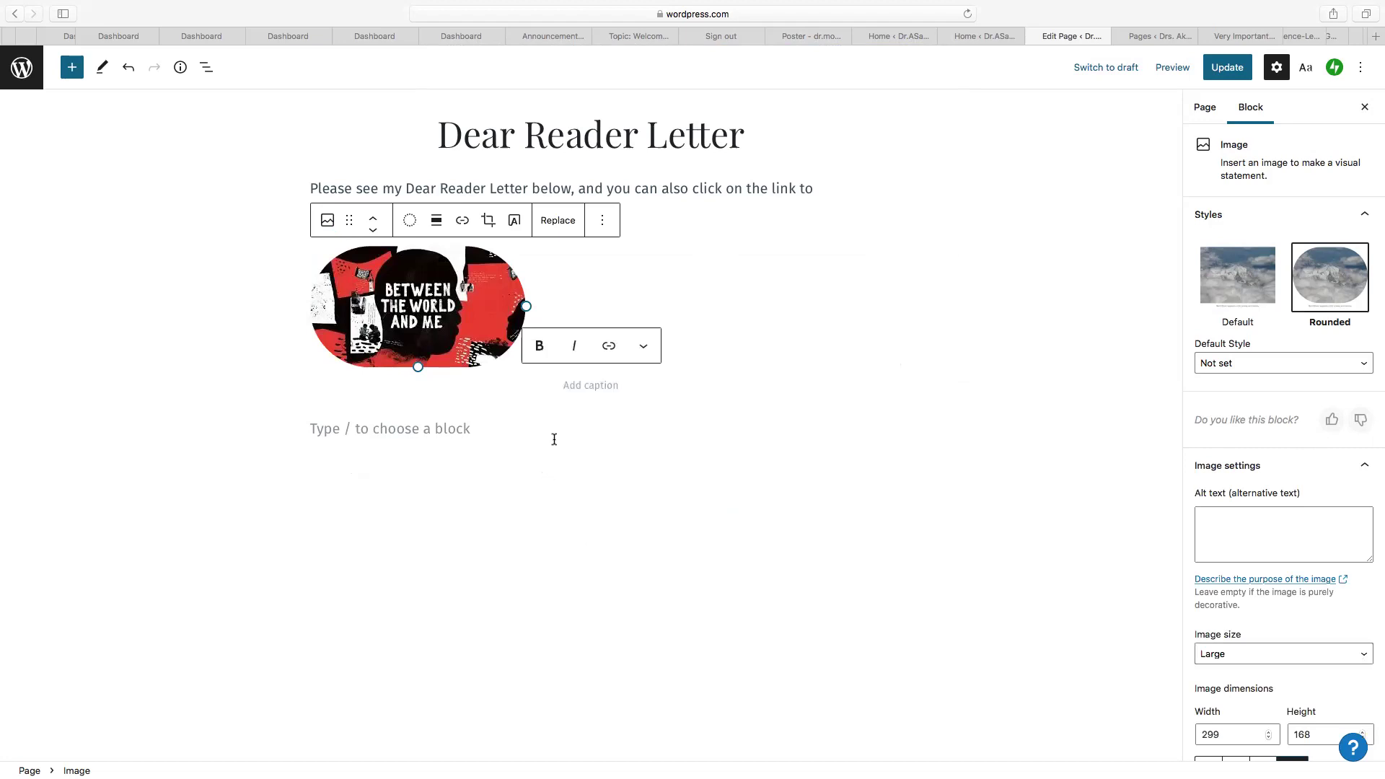
Add a File block below the picture with the uploaded Personal Narrative Peer Review Rubric PDF.
click(553, 439)
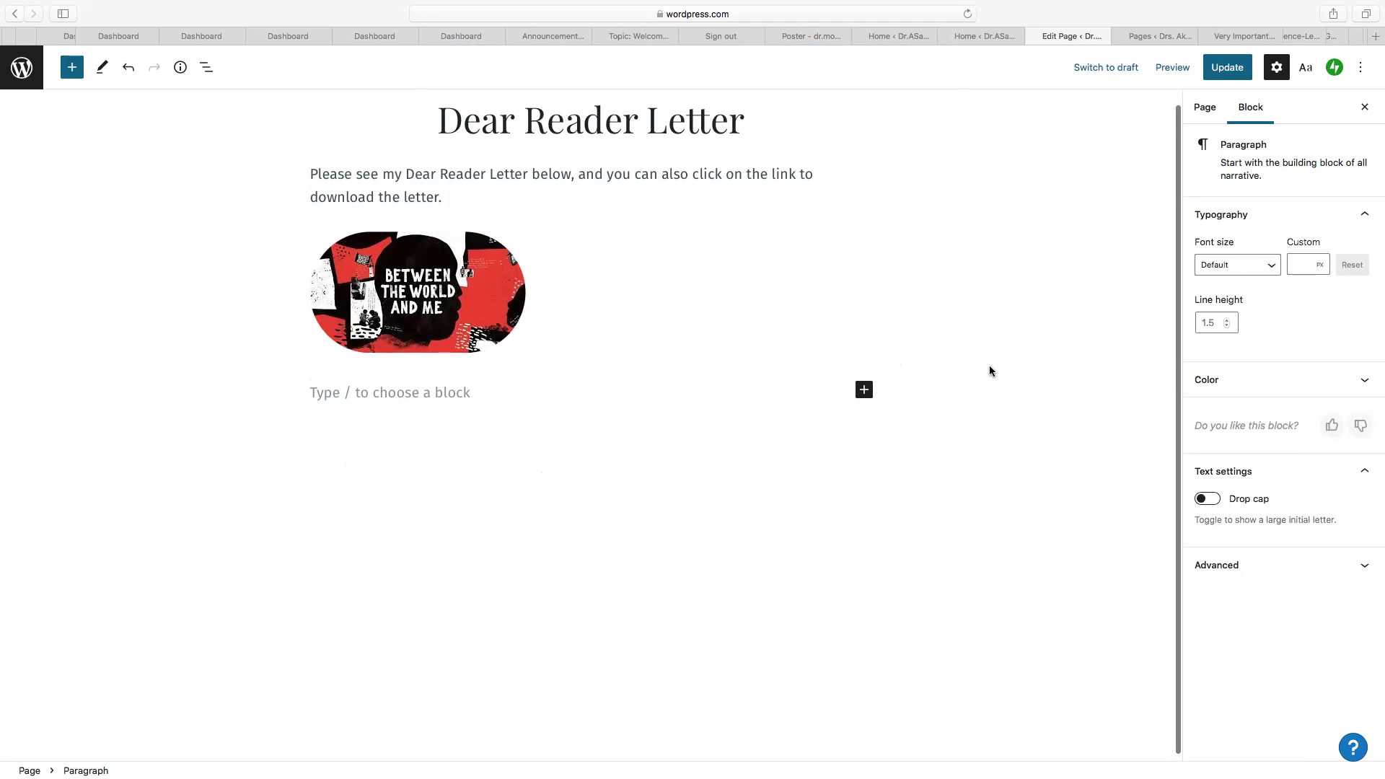
click(864, 390)
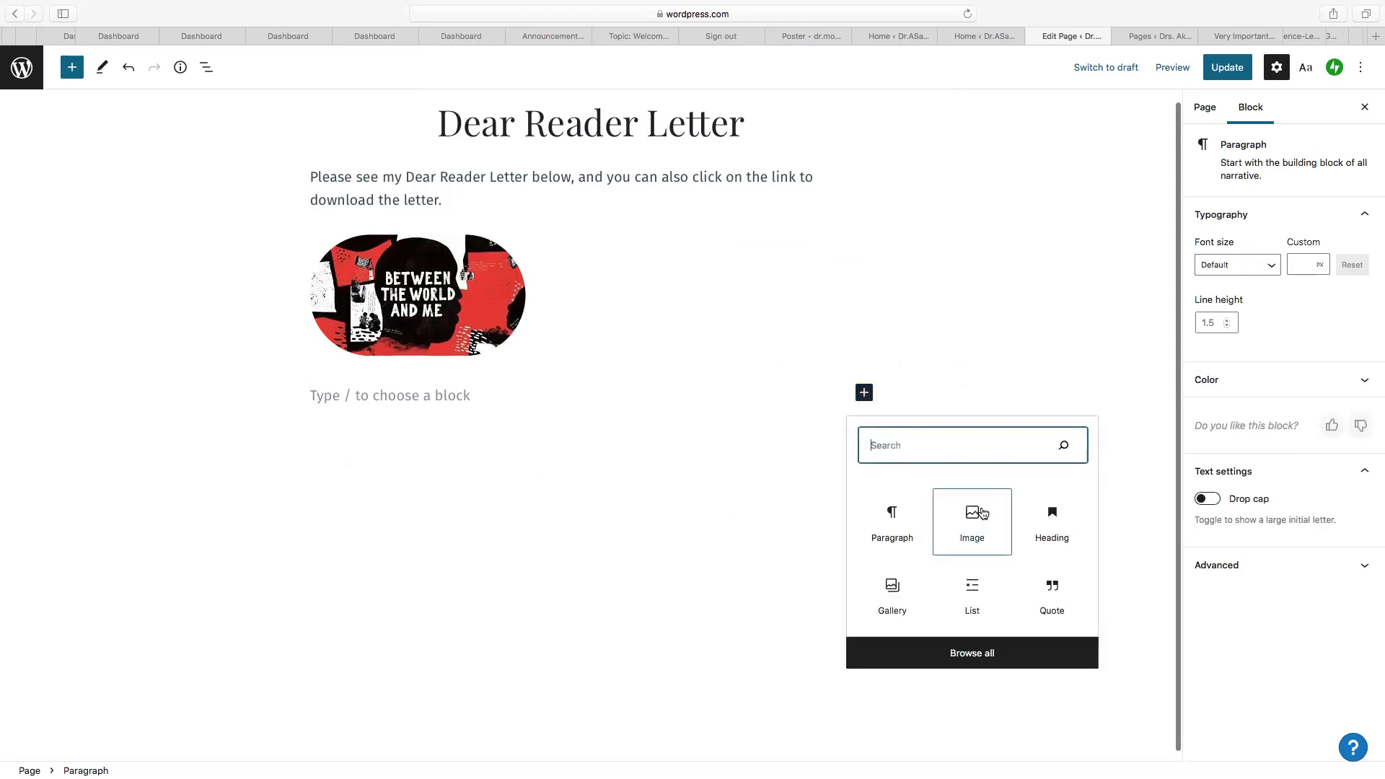
click(969, 653)
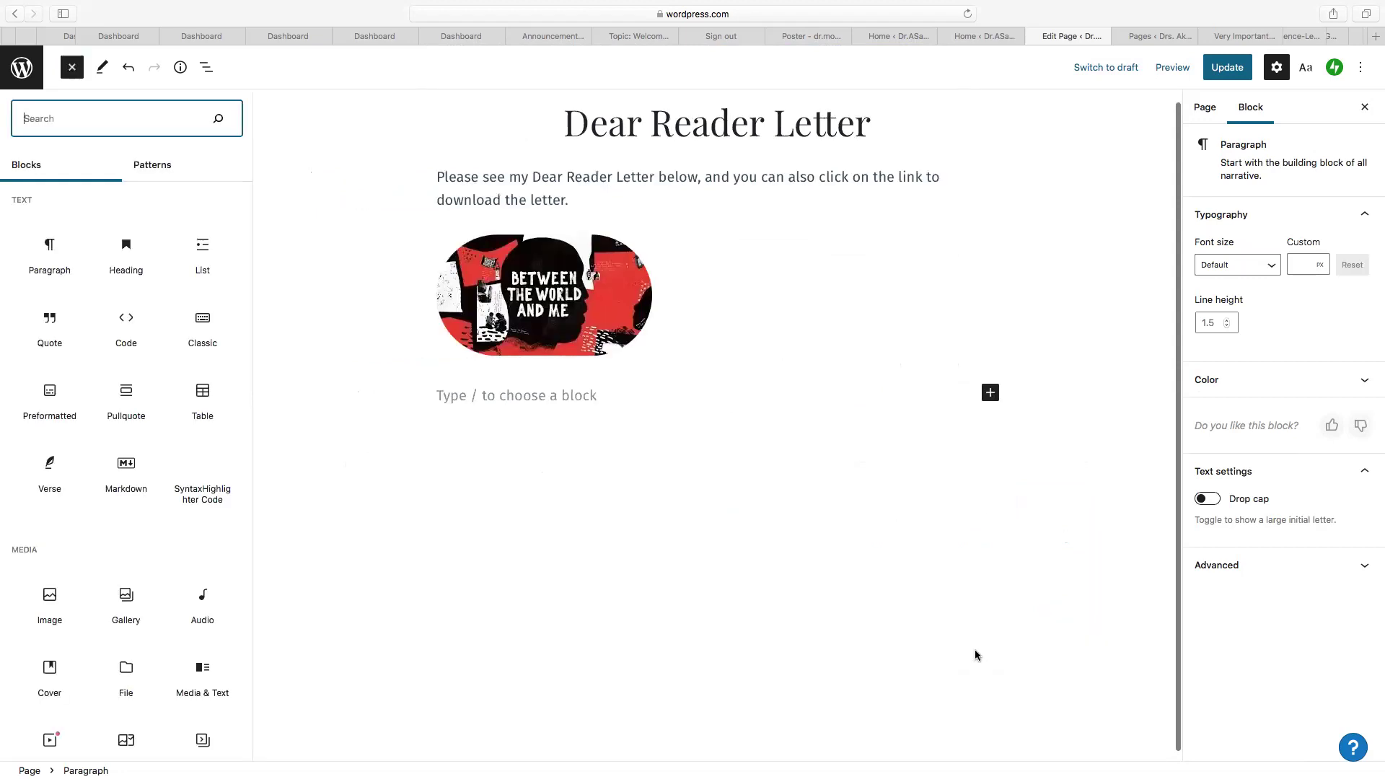
click(126, 673)
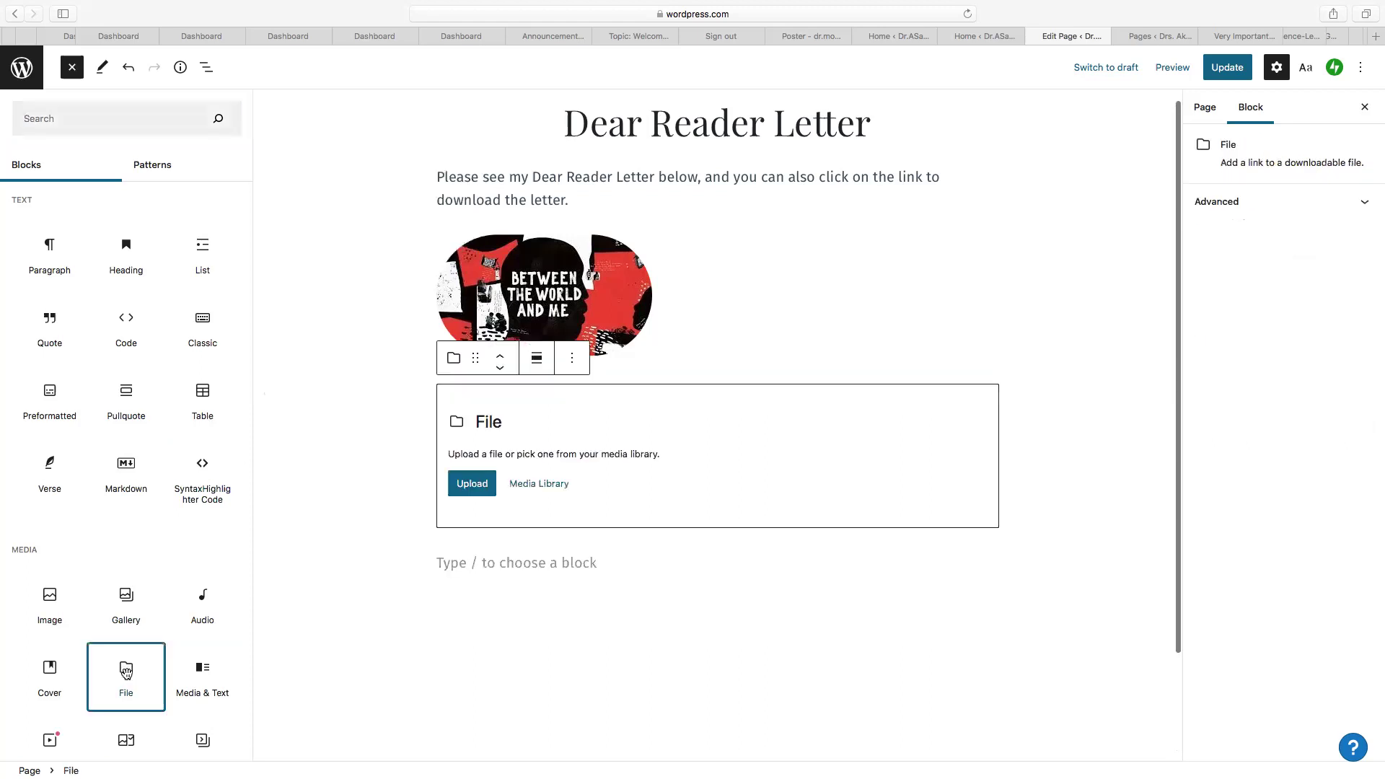
click(474, 483)
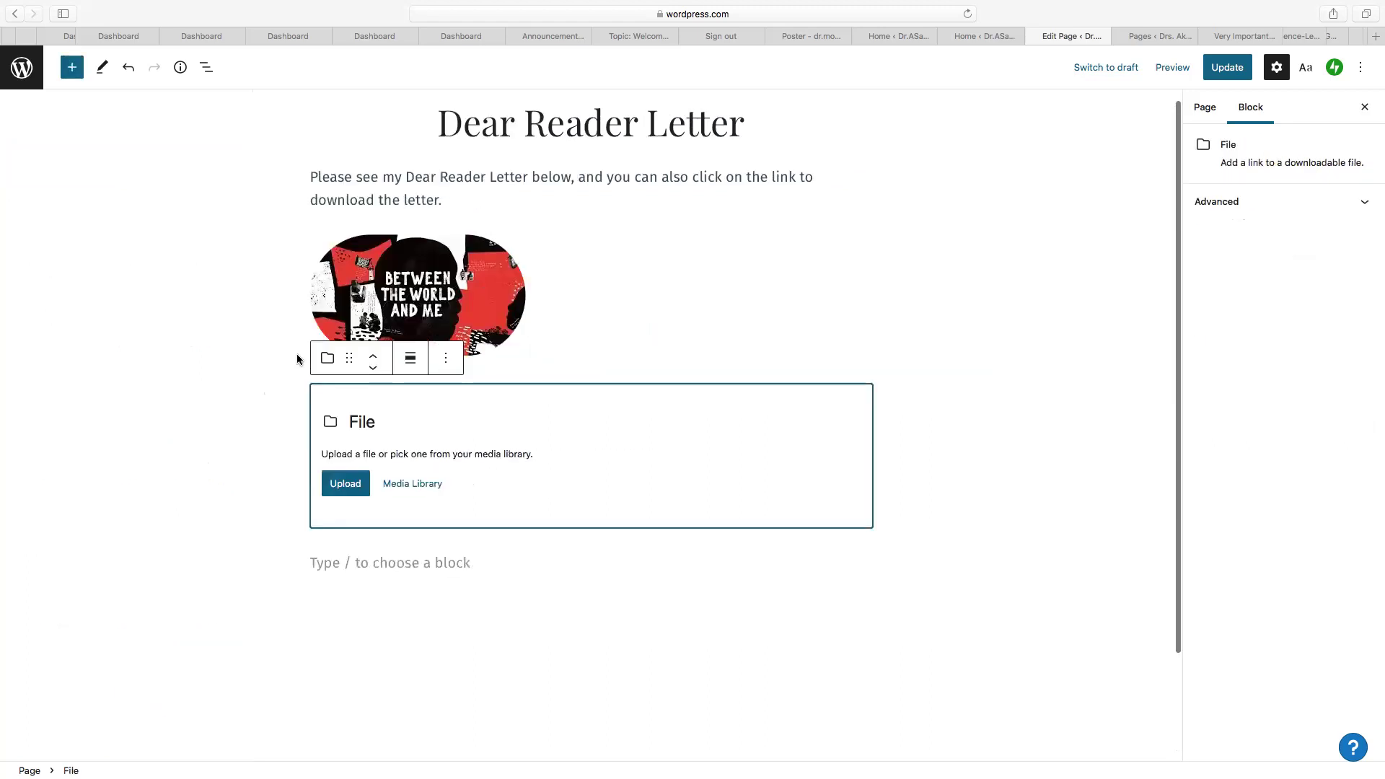
click(352, 484)
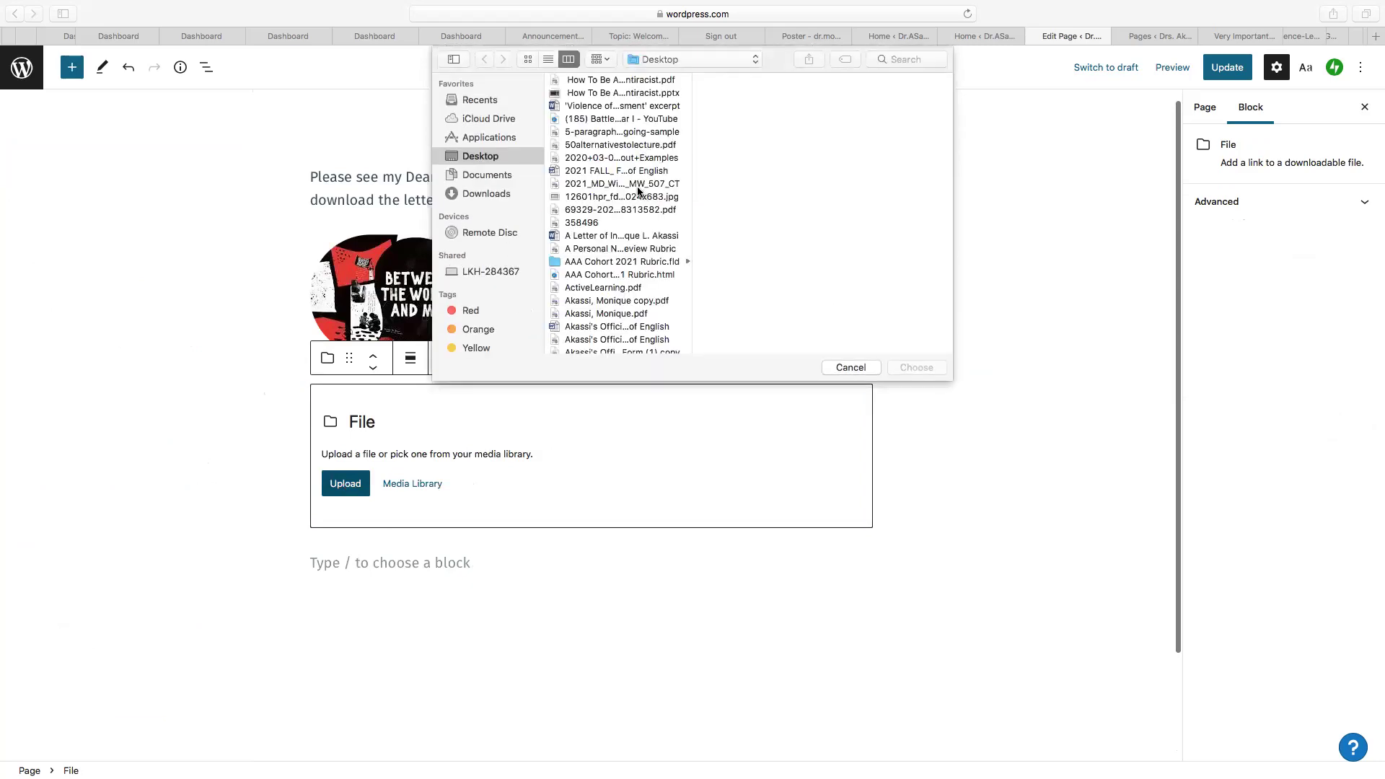
click(631, 250)
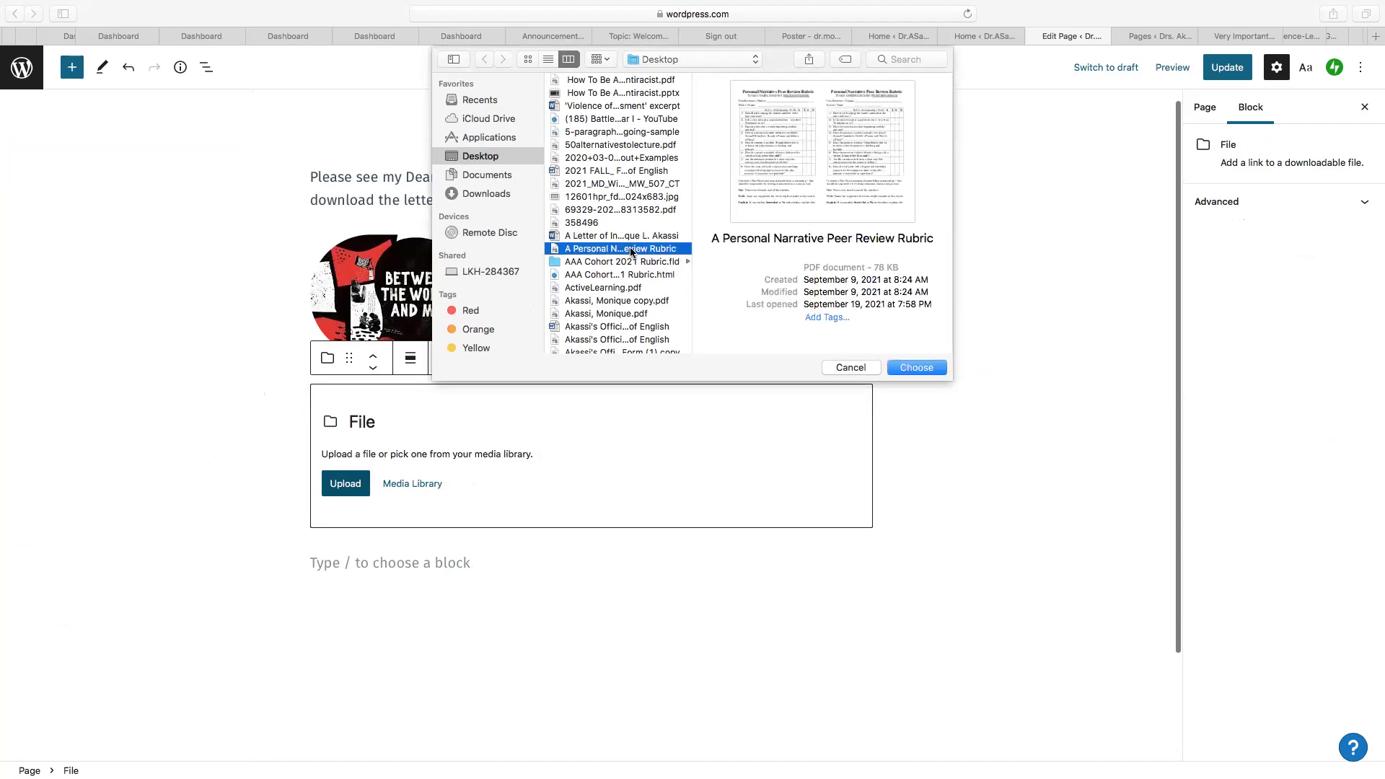
click(916, 368)
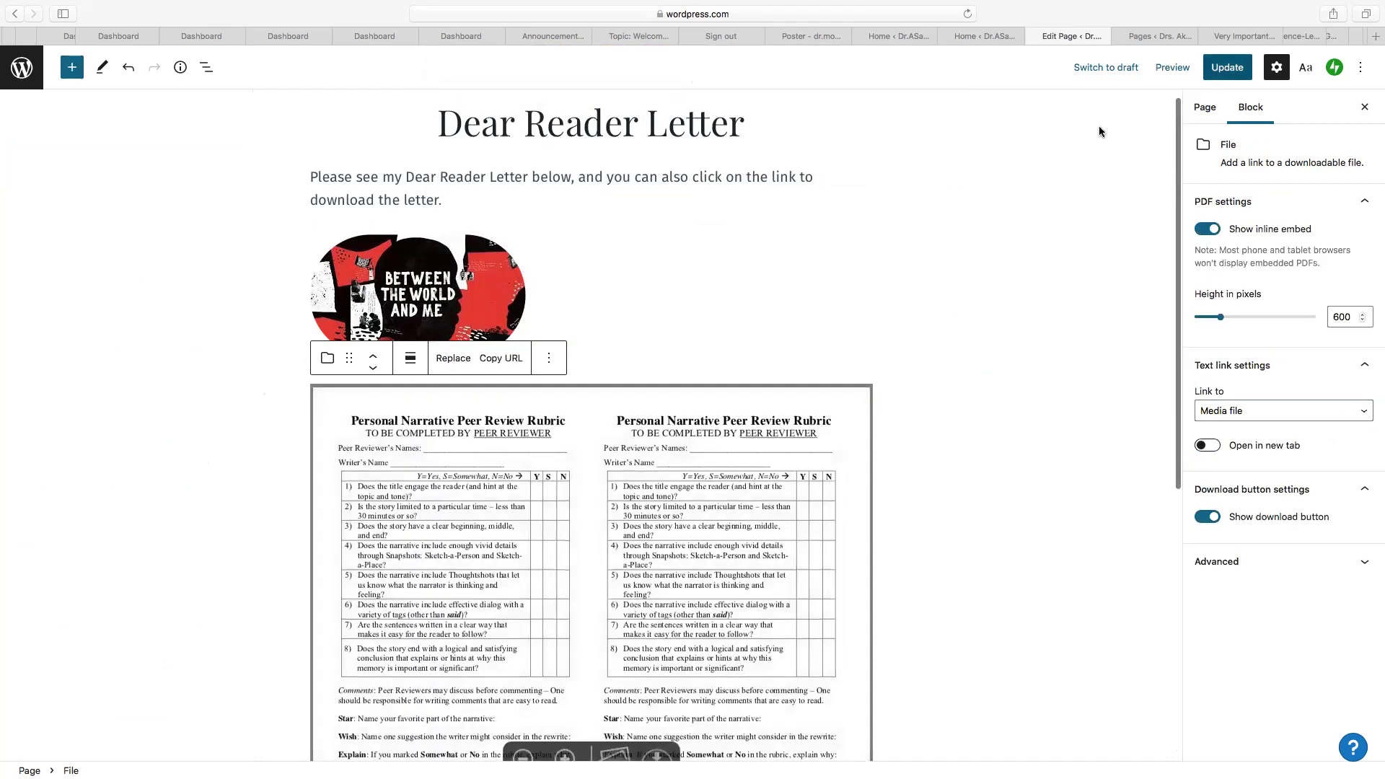
scroll(915, 338, down, 5)
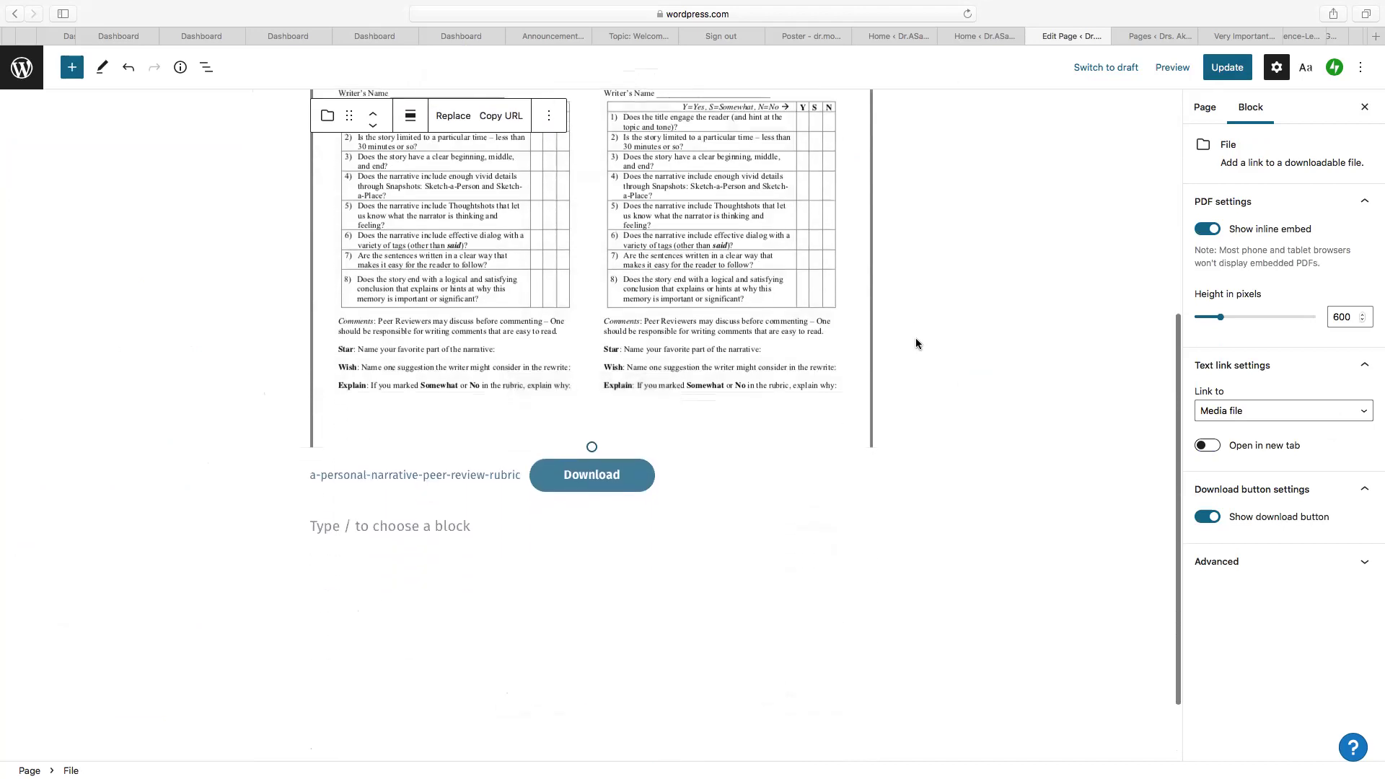
scroll(915, 343, down, 2)
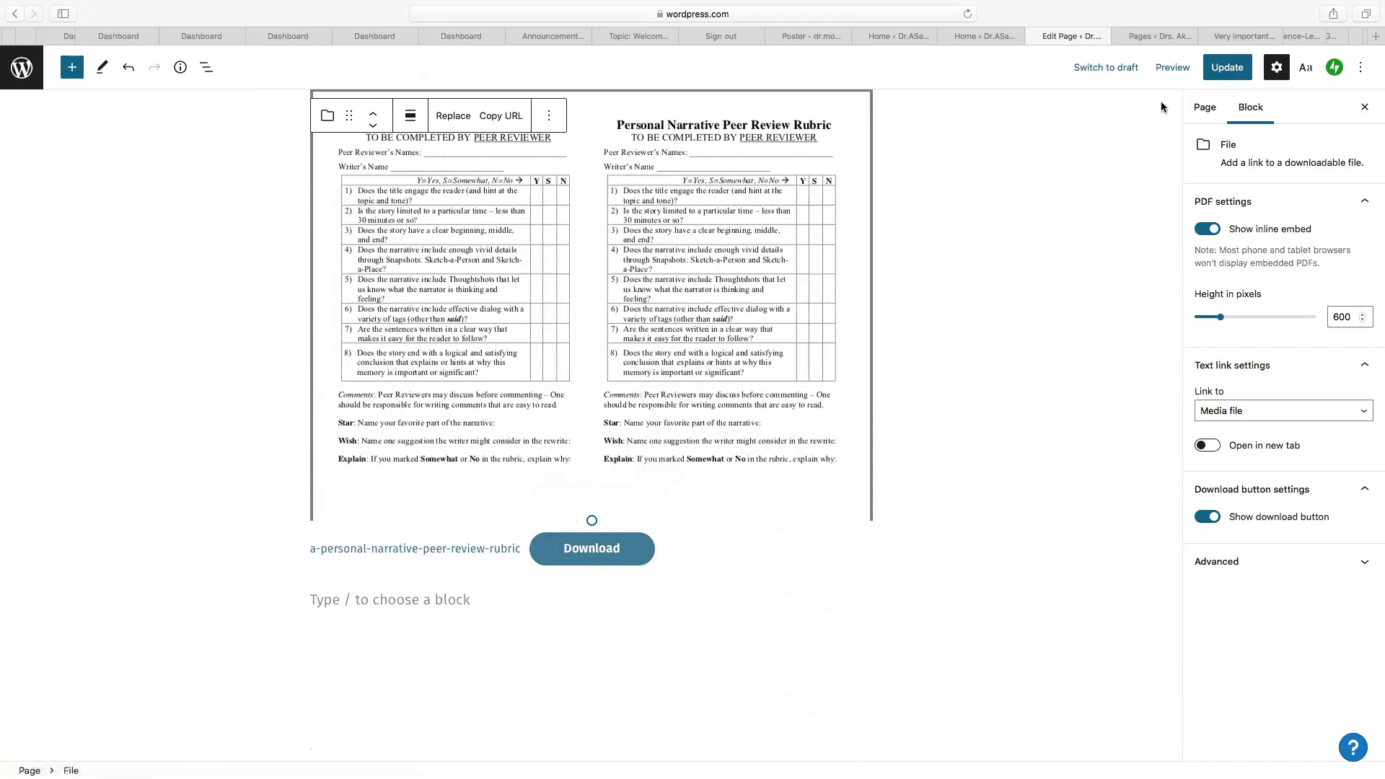
click(1227, 68)
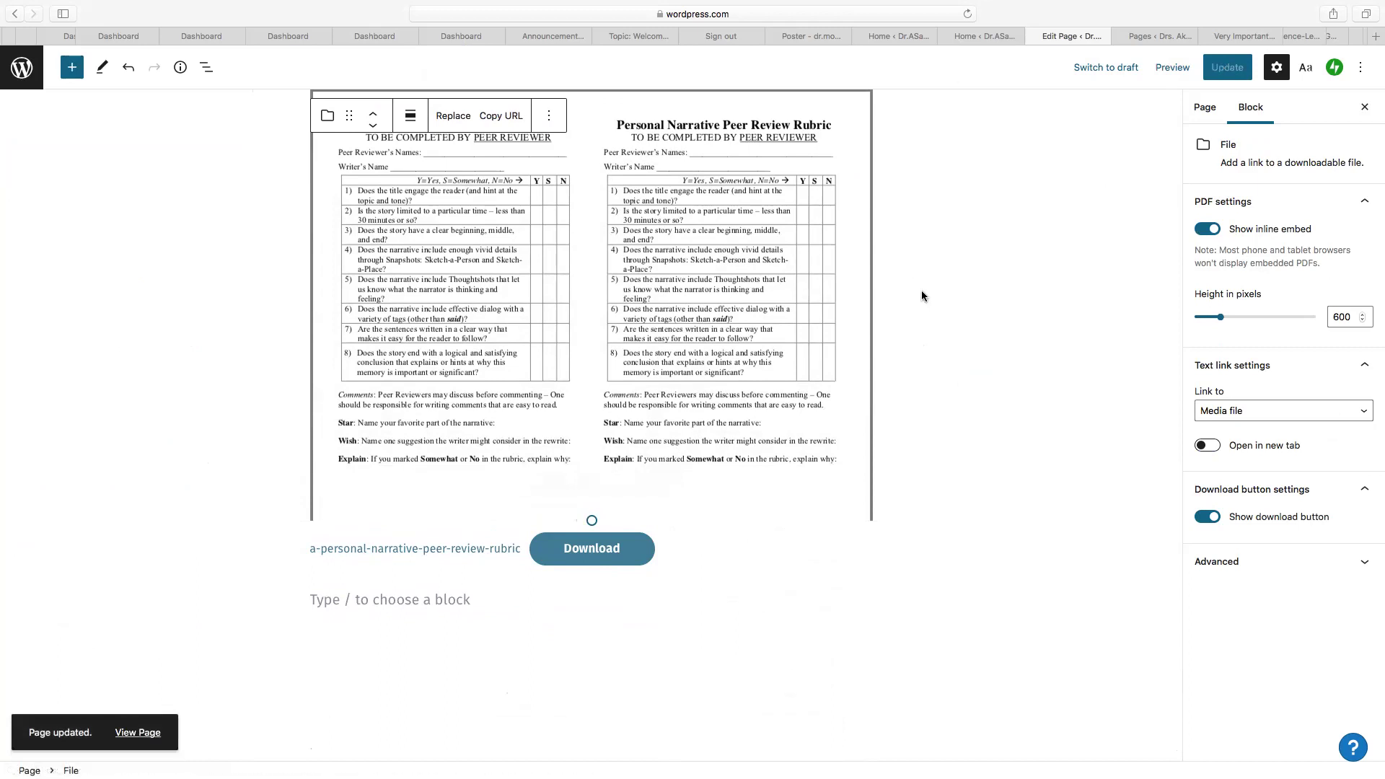
click(124, 733)
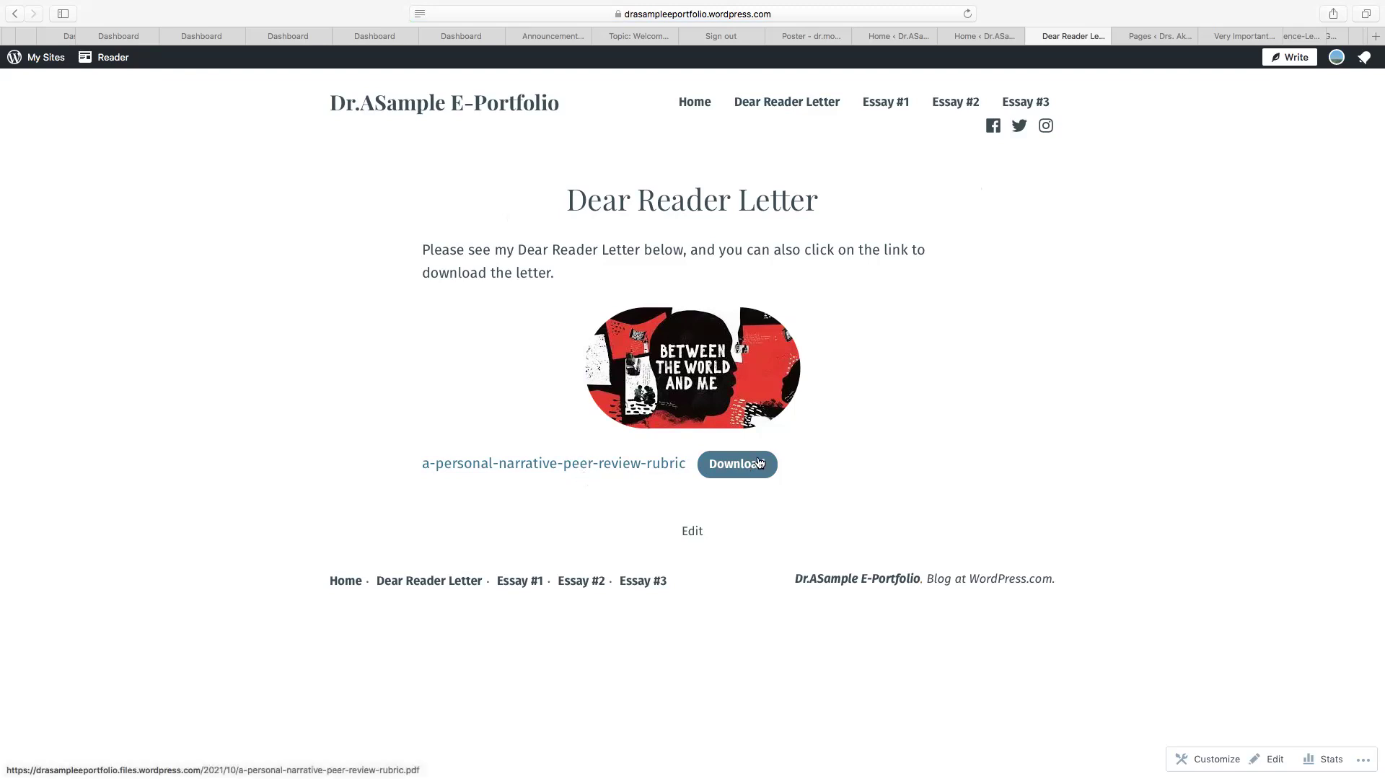
click(689, 102)
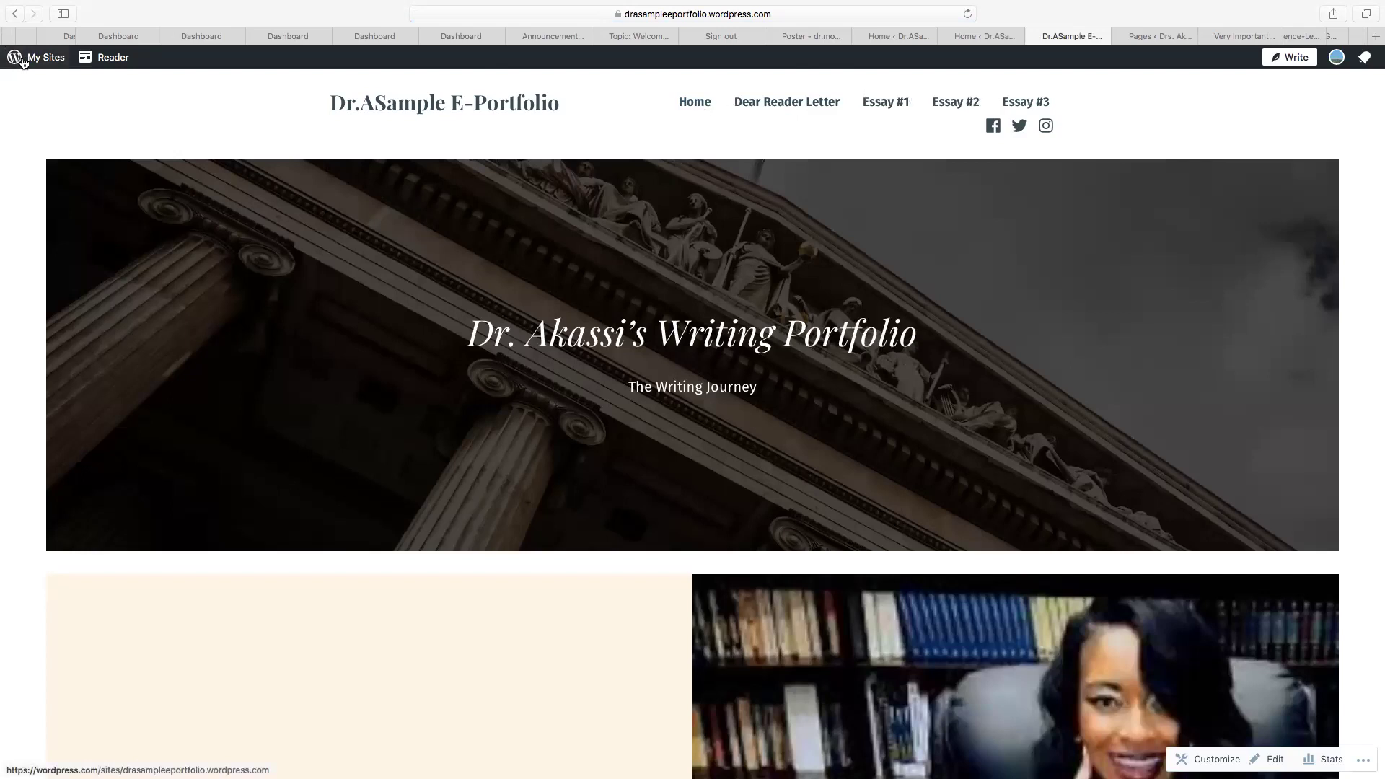
click(20, 63)
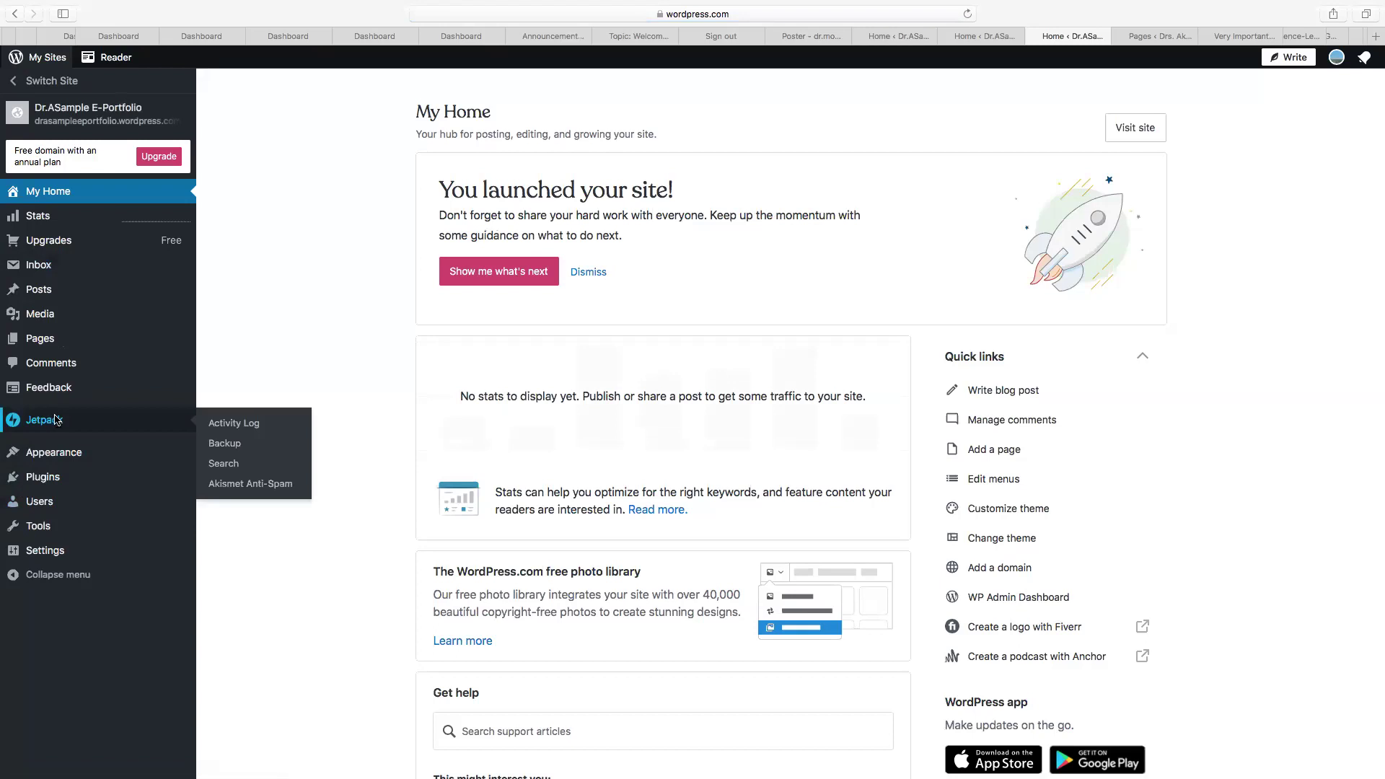
mouse_move(43, 338)
click(257, 343)
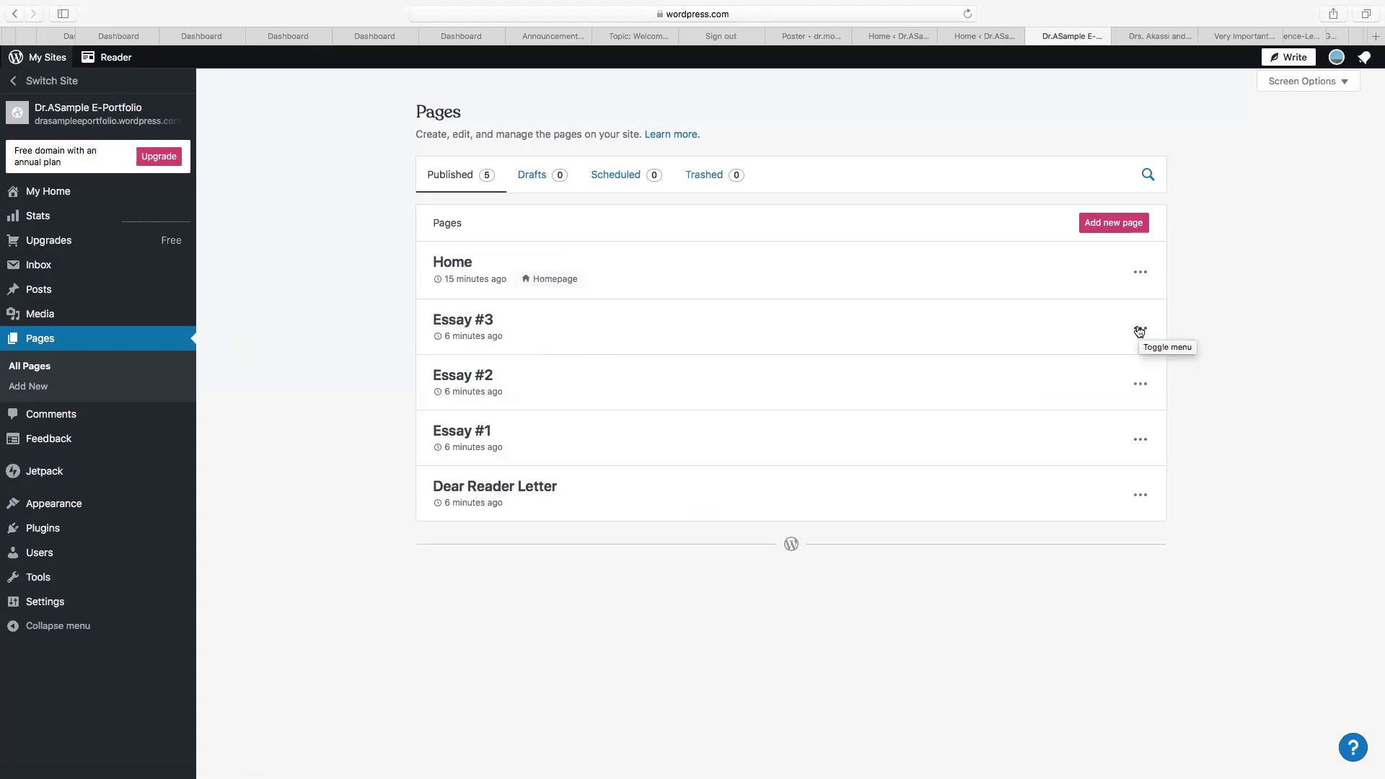
click(74, 114)
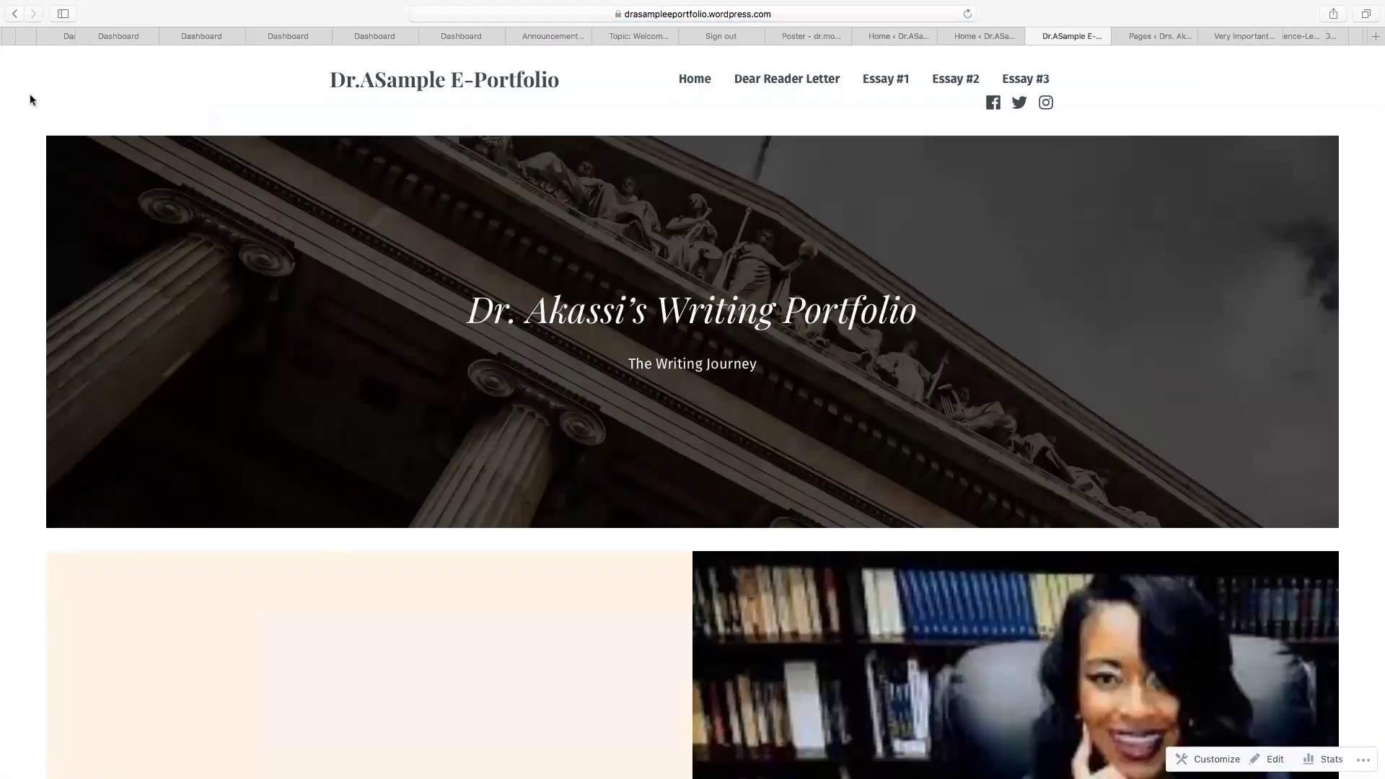
scroll(30, 99, down, 1)
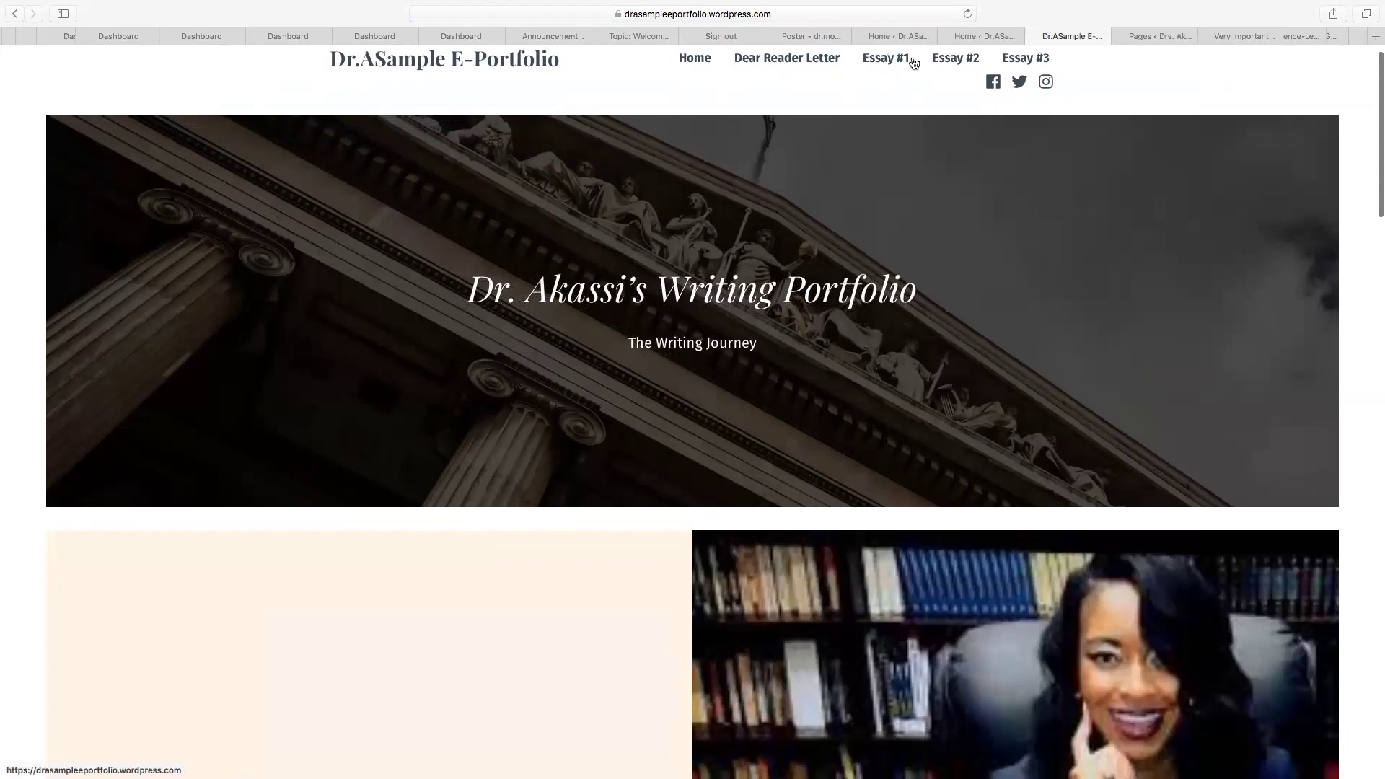
scroll(412, 98, up, 1)
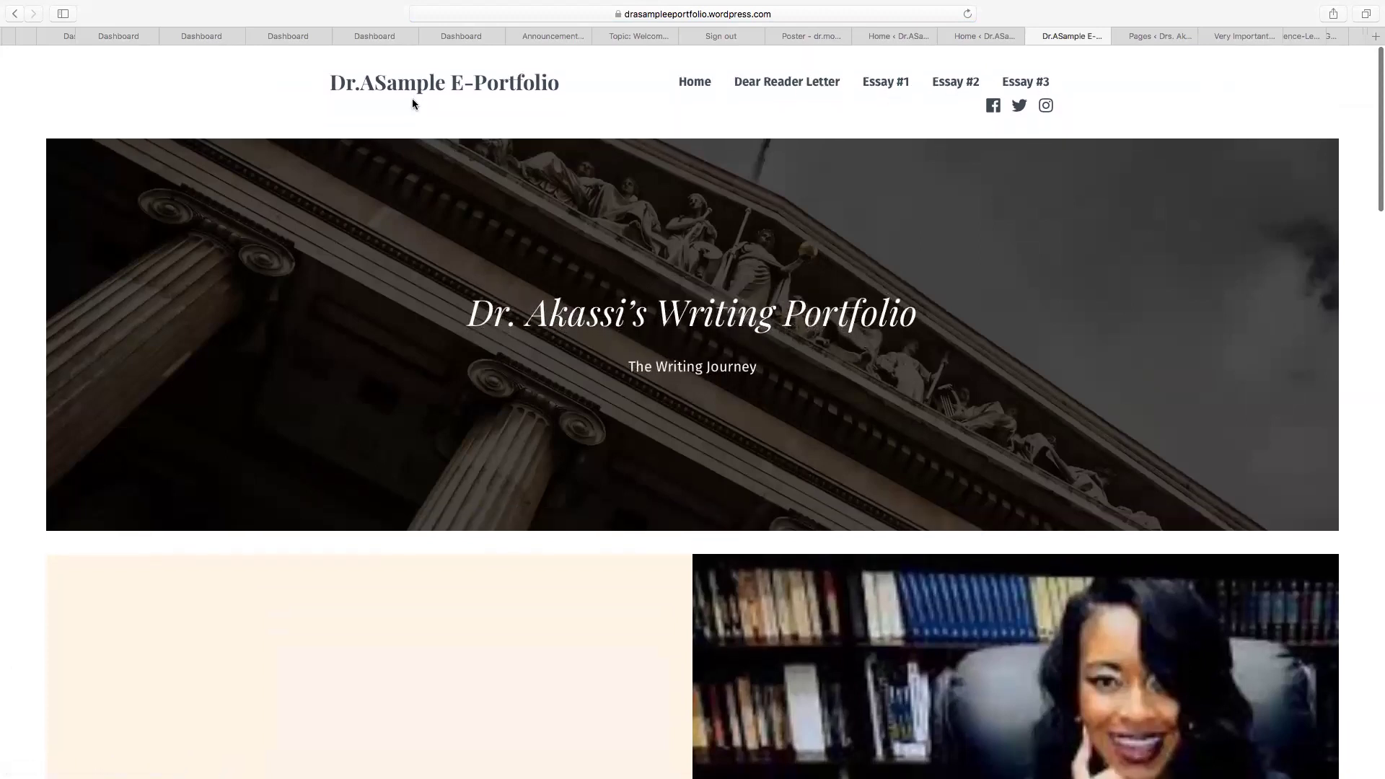
scroll(107, 82, down, 1)
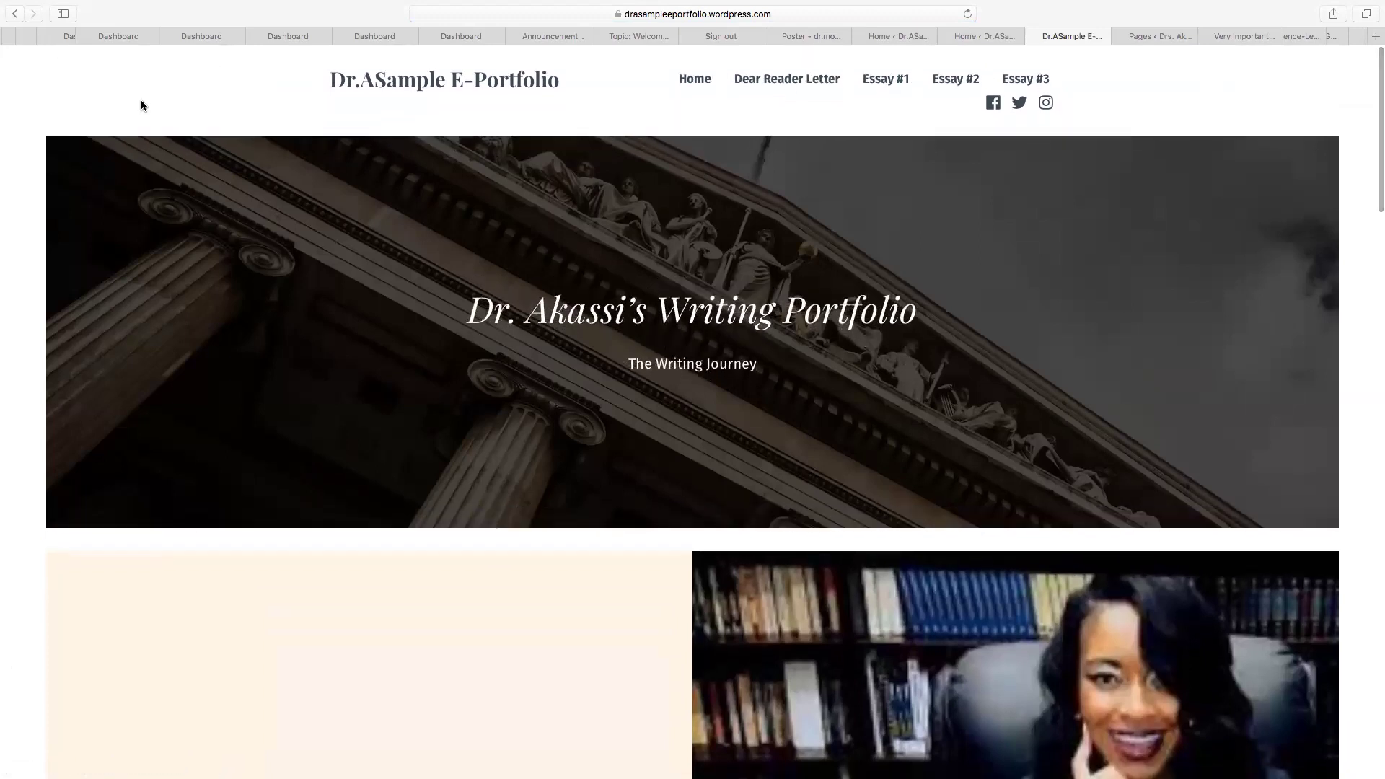
key(ctrl+super+f)
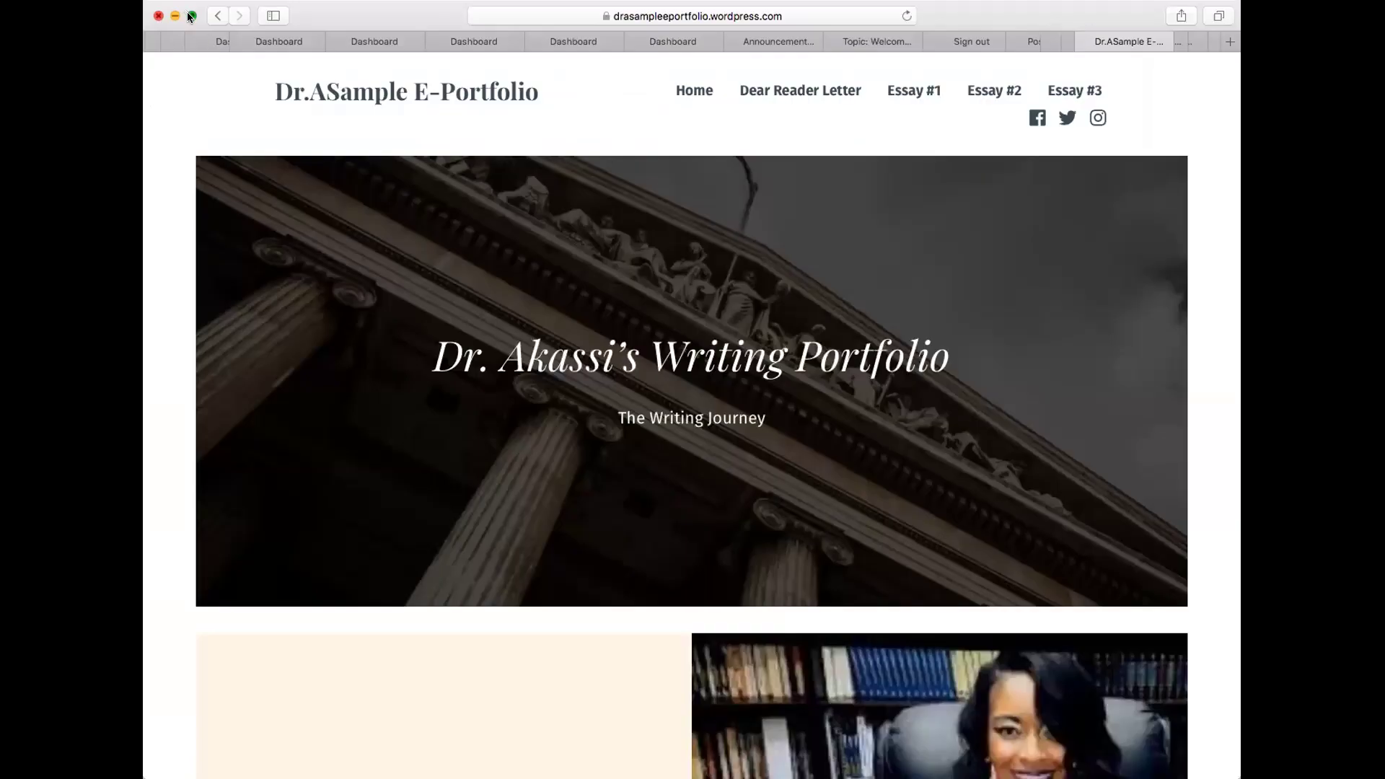
click(191, 16)
scroll(334, 230, down, 2)
scroll(334, 229, up, 2)
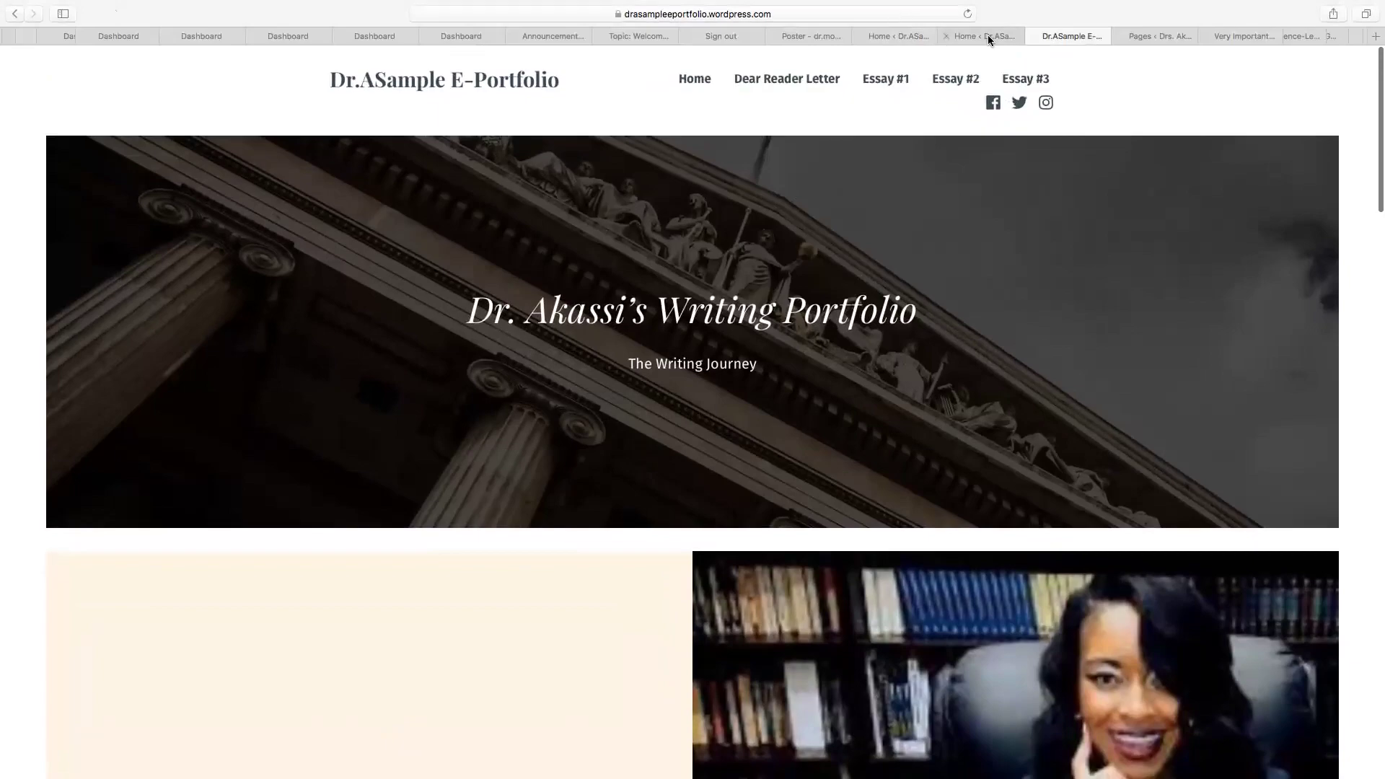
From the dashboard, open Appearance > Menus and start editing the Primary Menu.
click(987, 36)
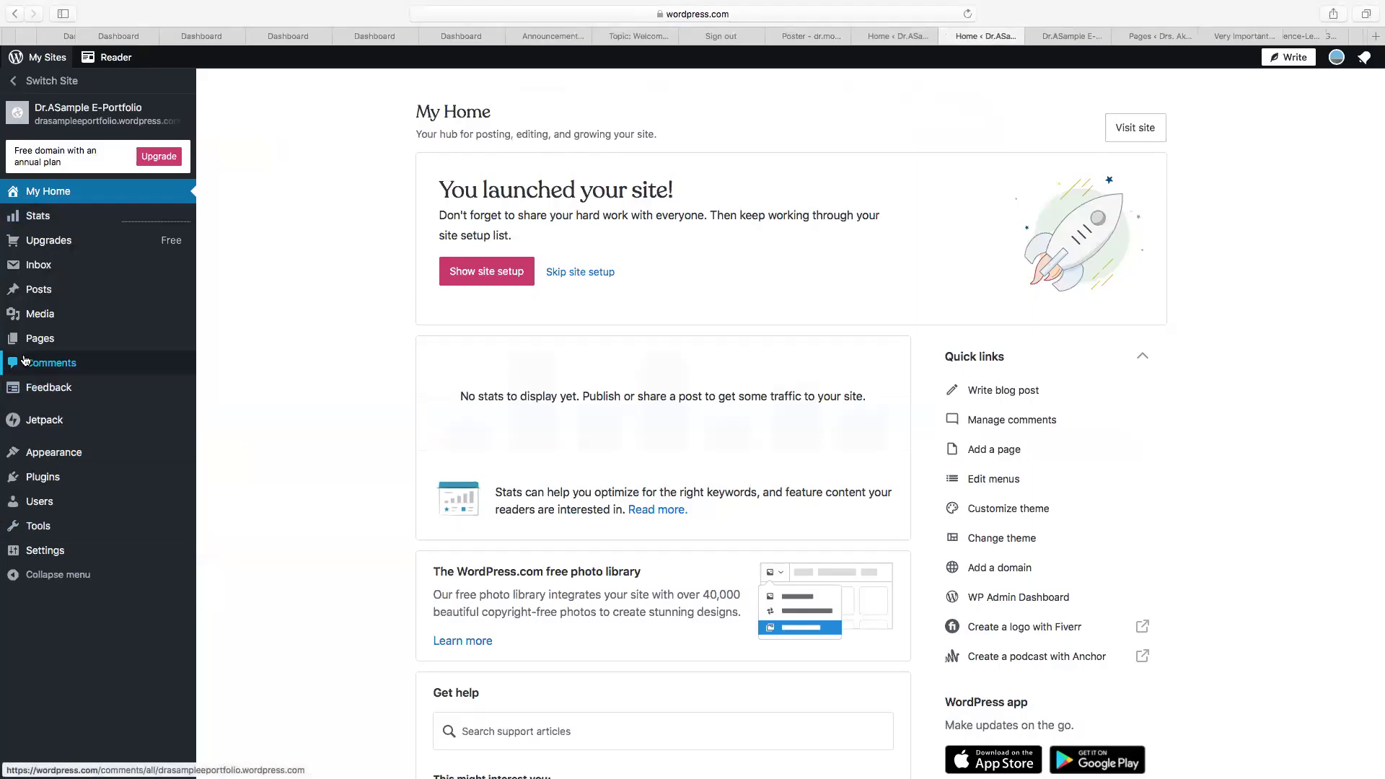
mouse_move(75, 461)
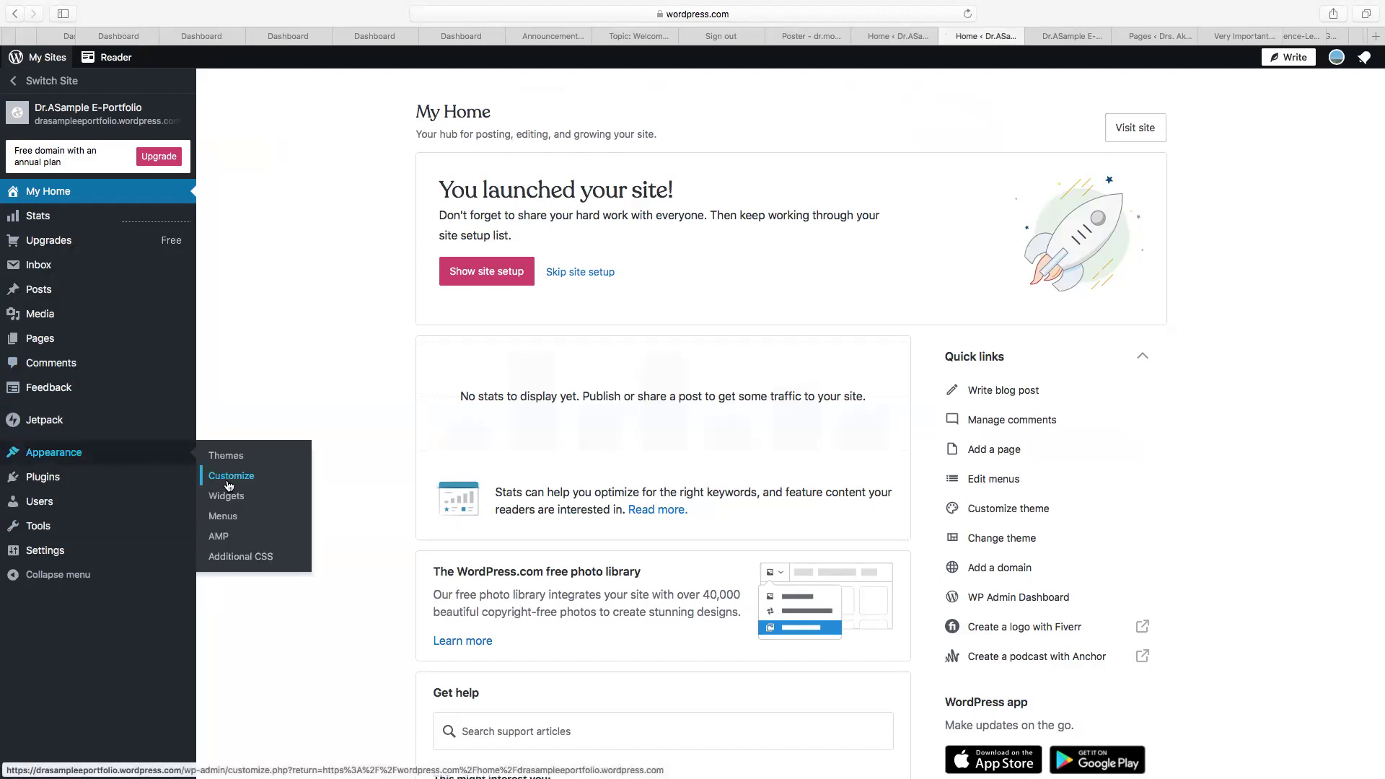
click(226, 518)
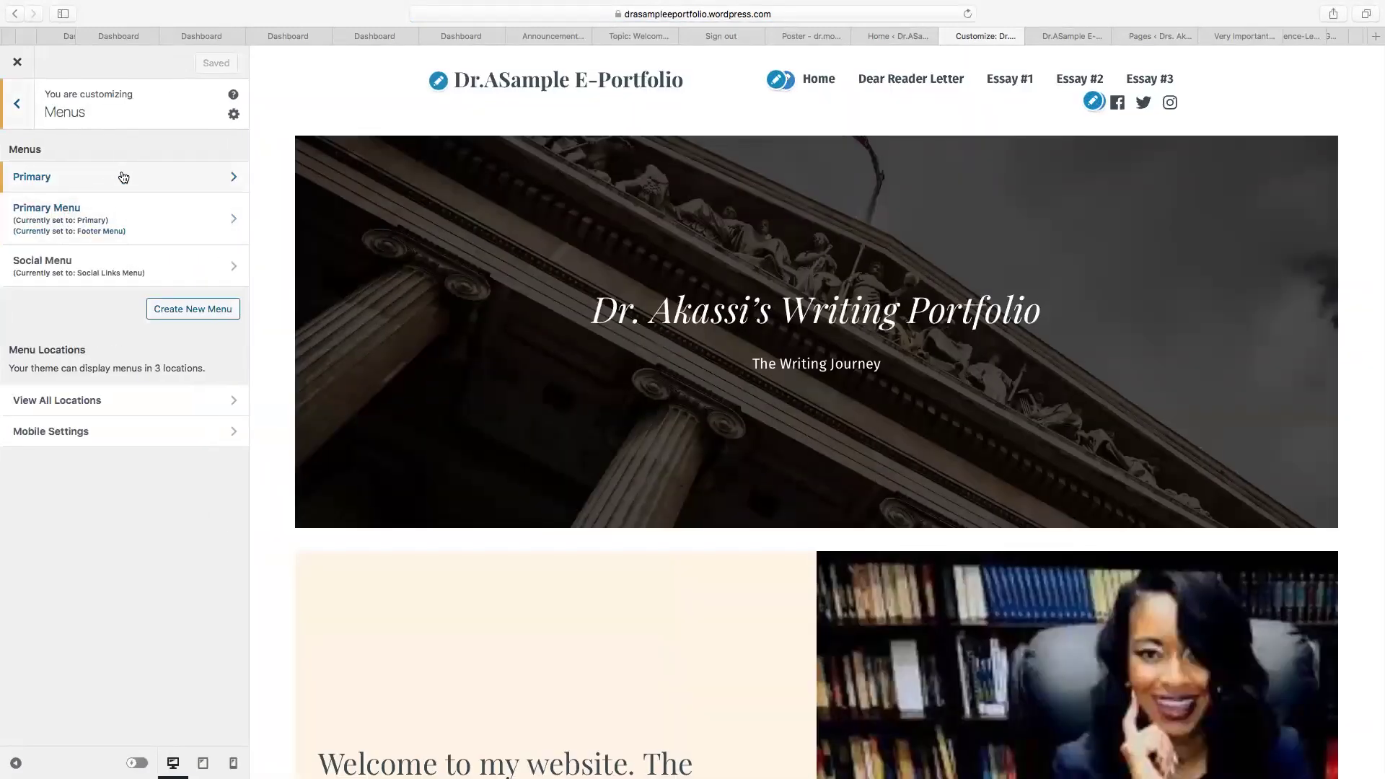
click(123, 176)
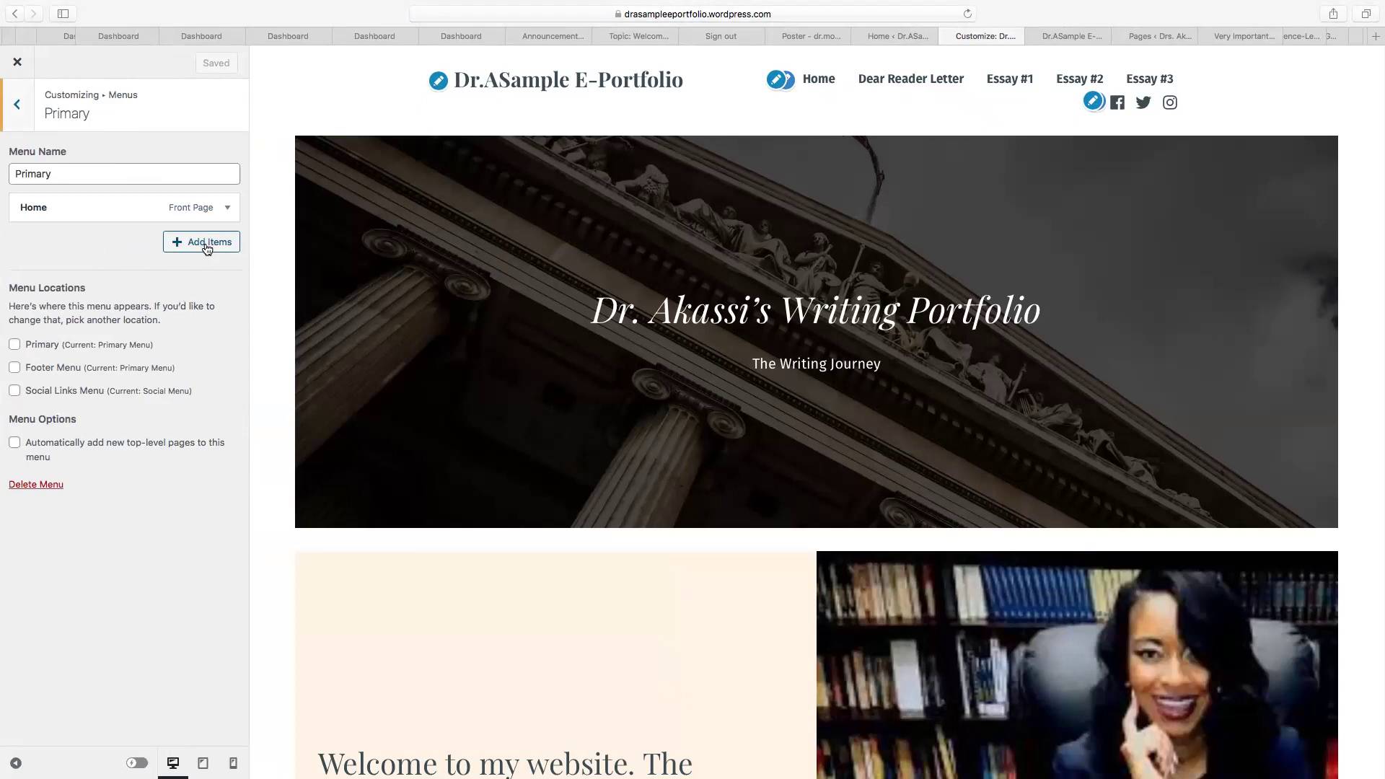
click(20, 106)
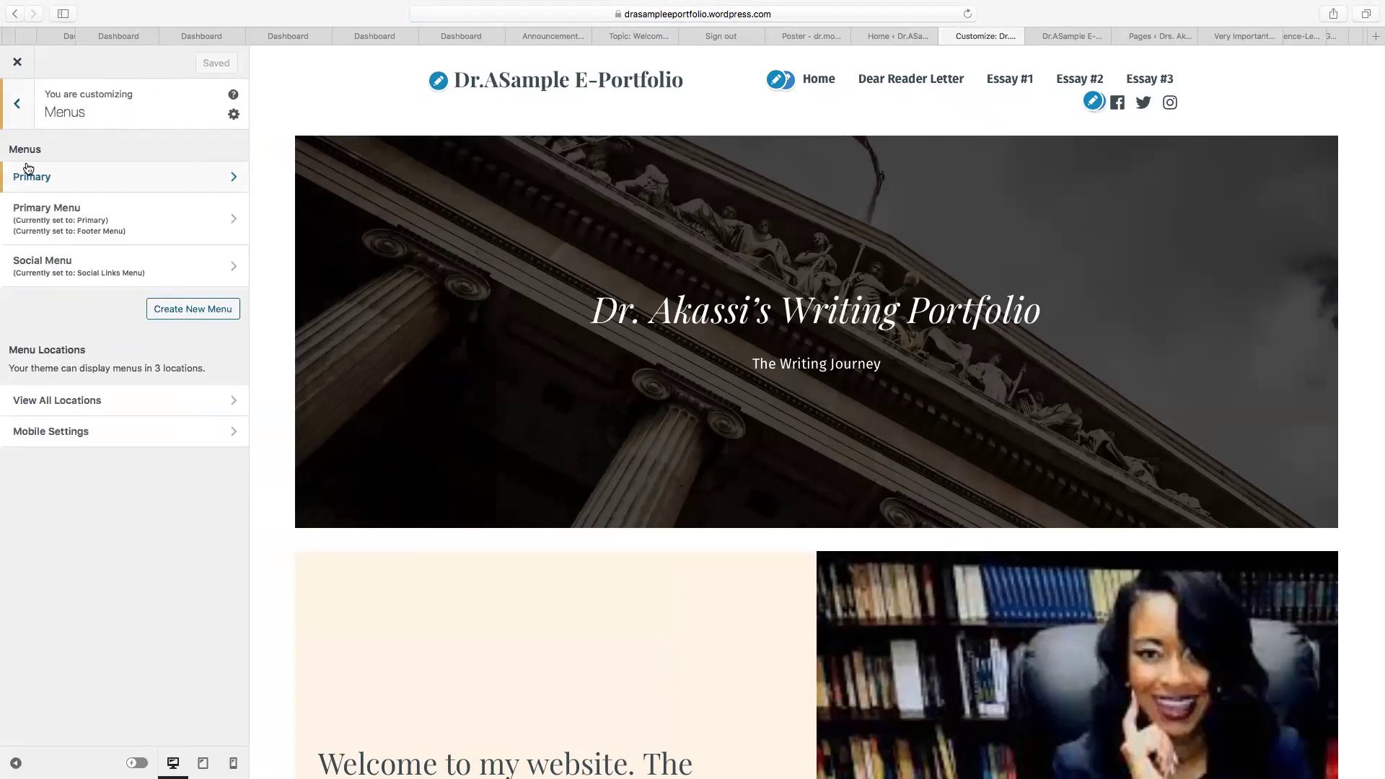
click(106, 219)
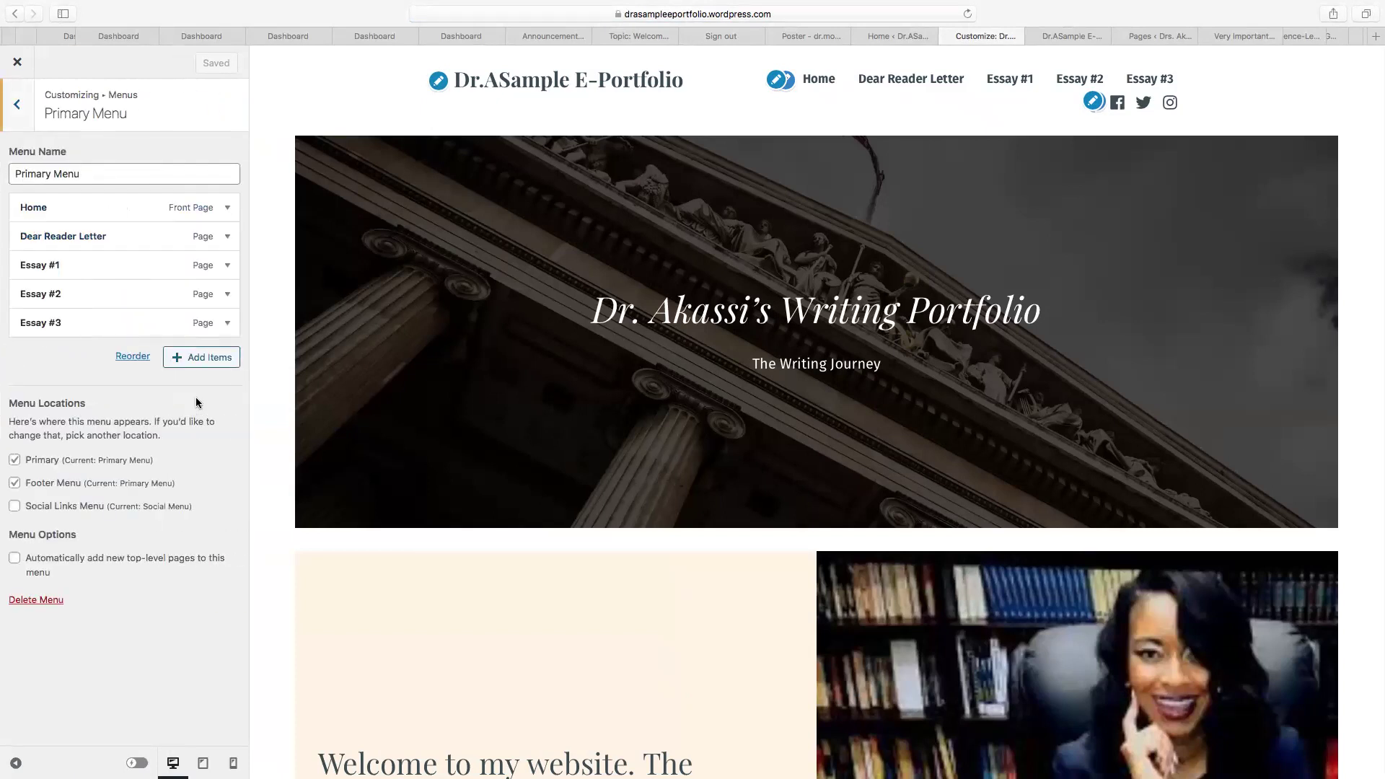
Add Dear Reader Letter and Essays #1–#3 to the Primary Menu repeatedly, then close without saving.
click(200, 358)
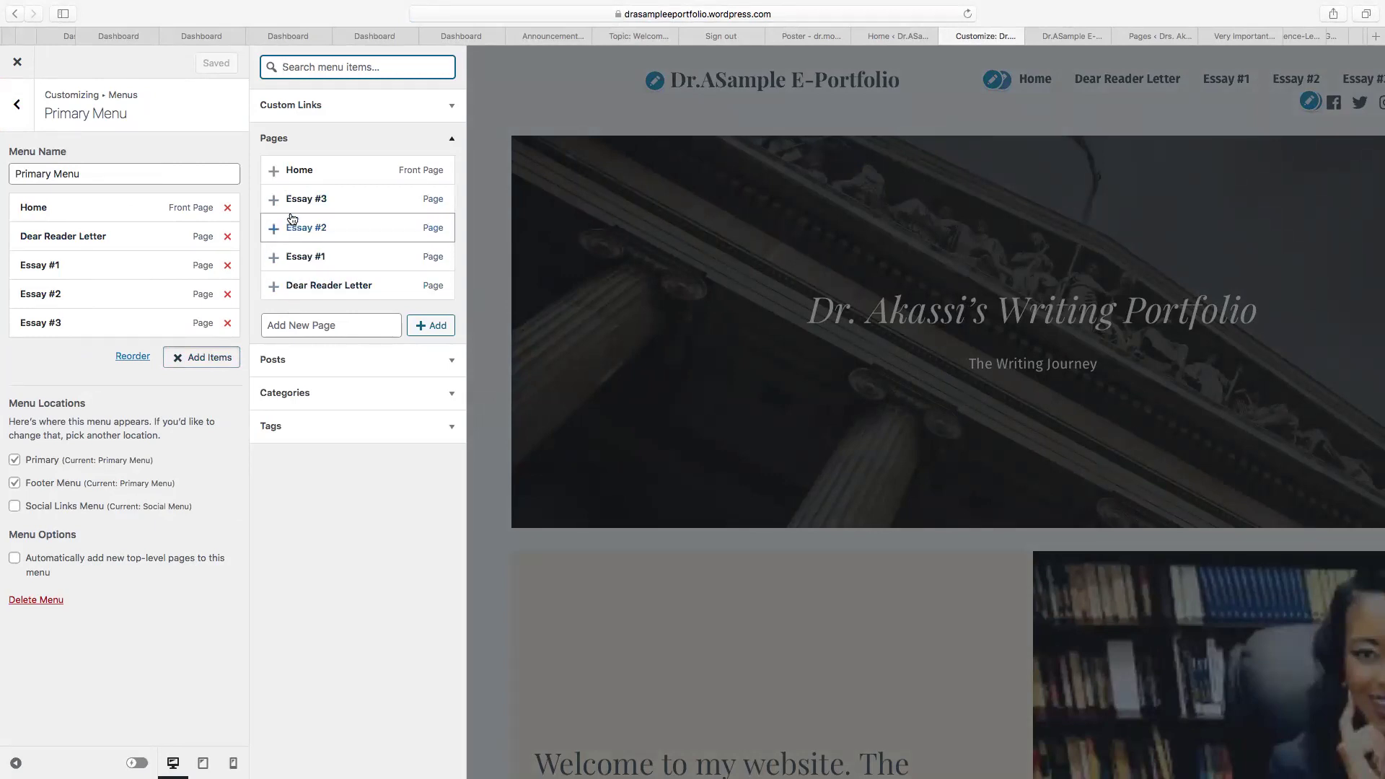
click(276, 288)
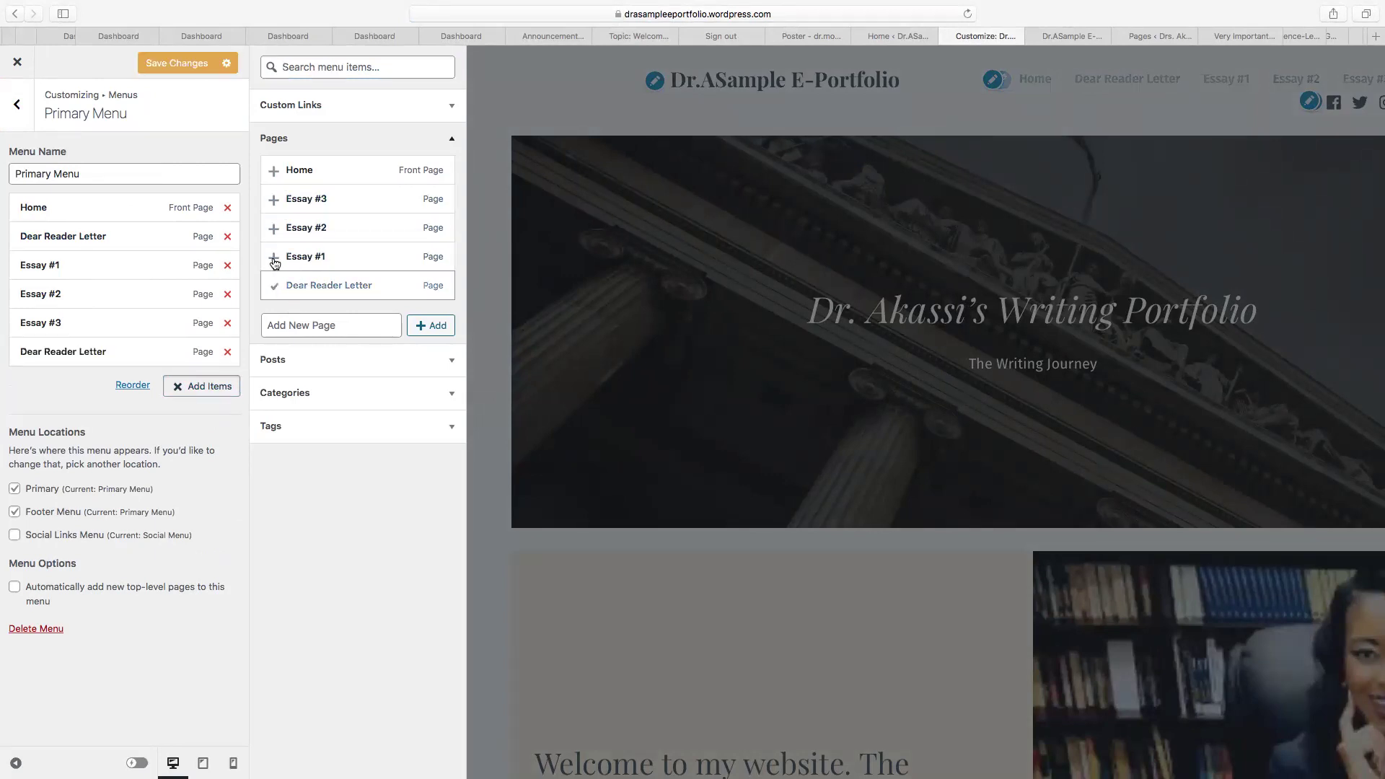
click(274, 258)
click(274, 233)
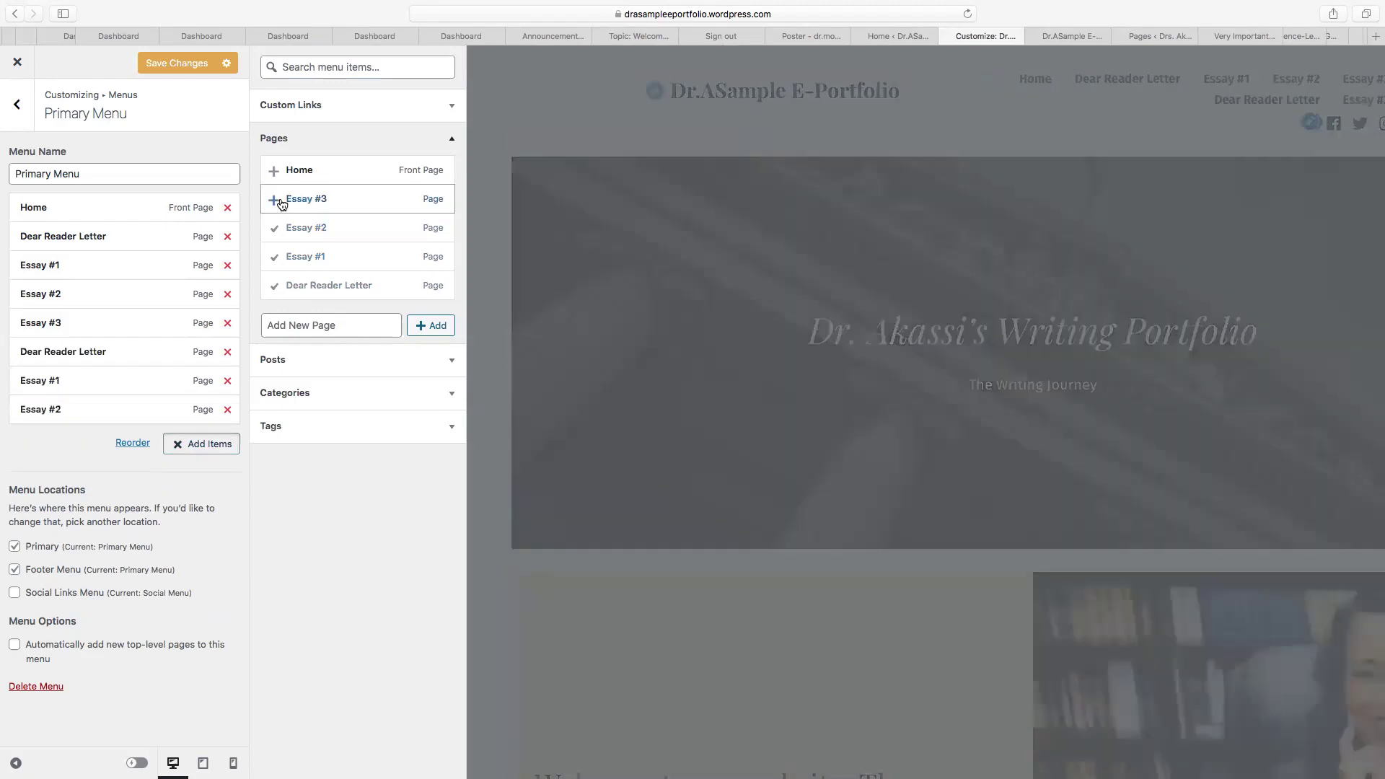
click(278, 208)
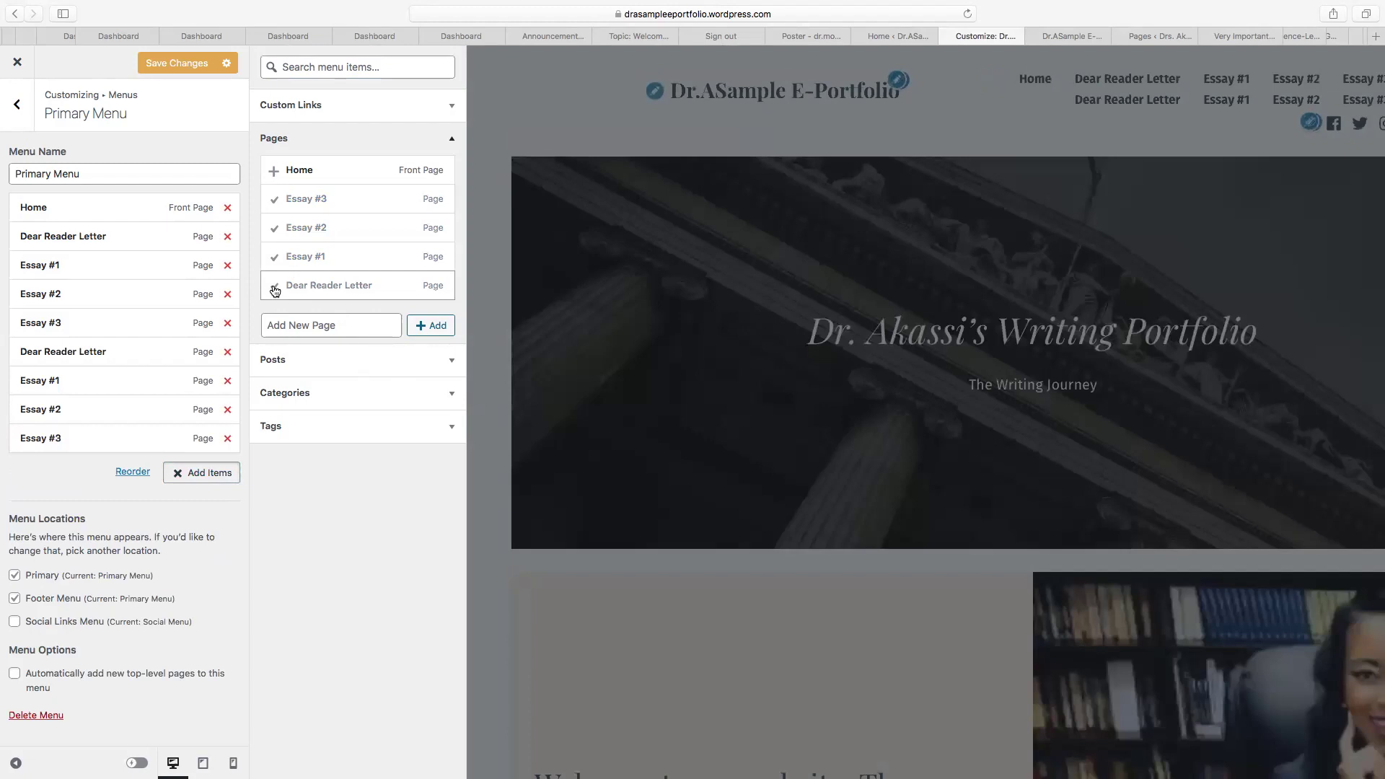
click(275, 290)
click(274, 260)
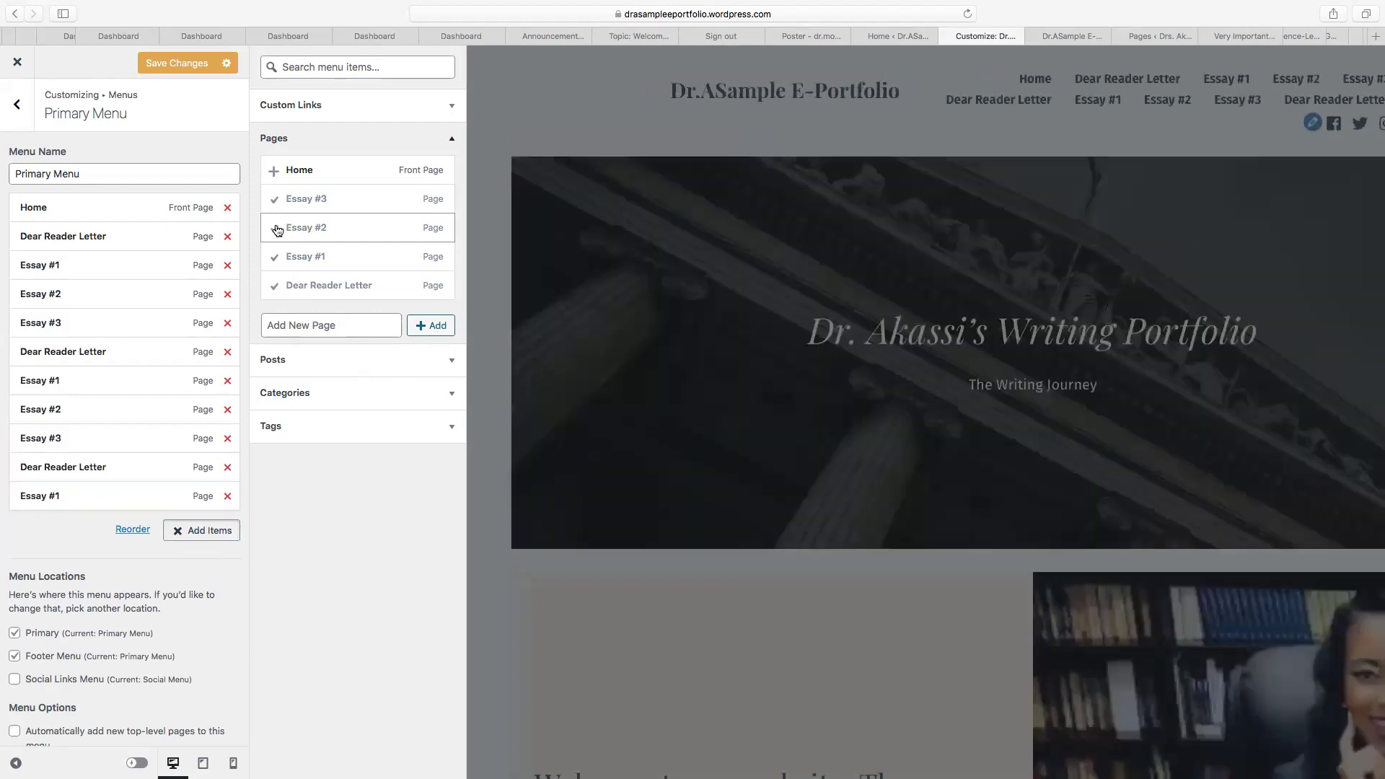
click(275, 229)
click(277, 200)
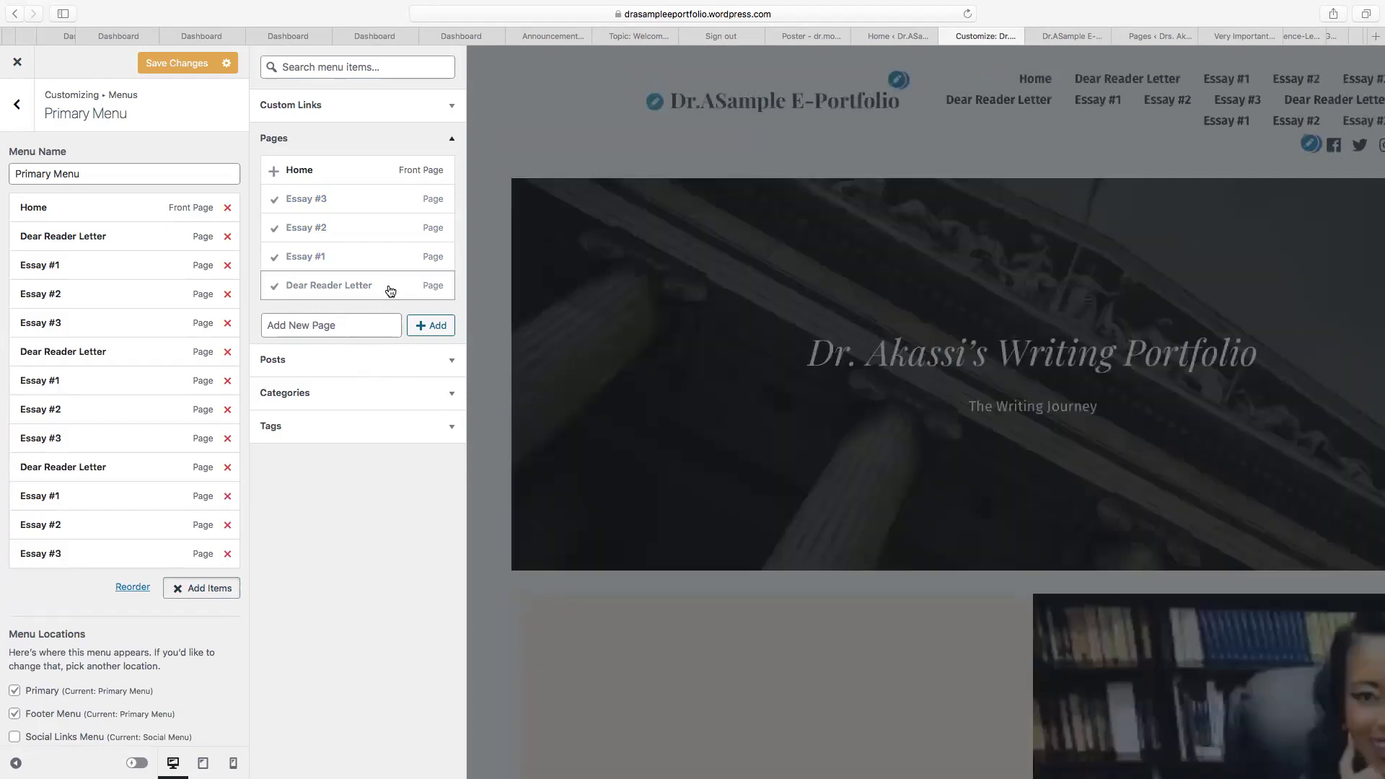
click(389, 291)
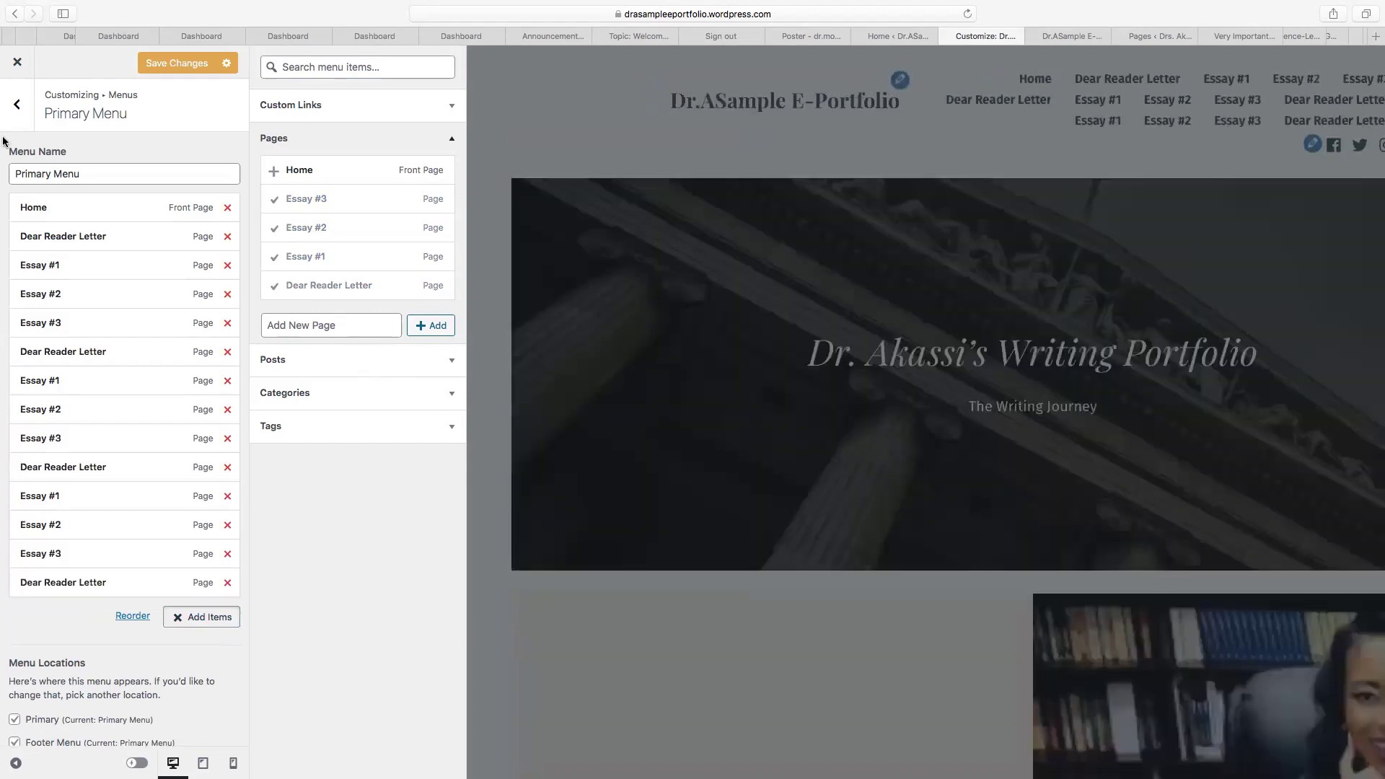
click(18, 63)
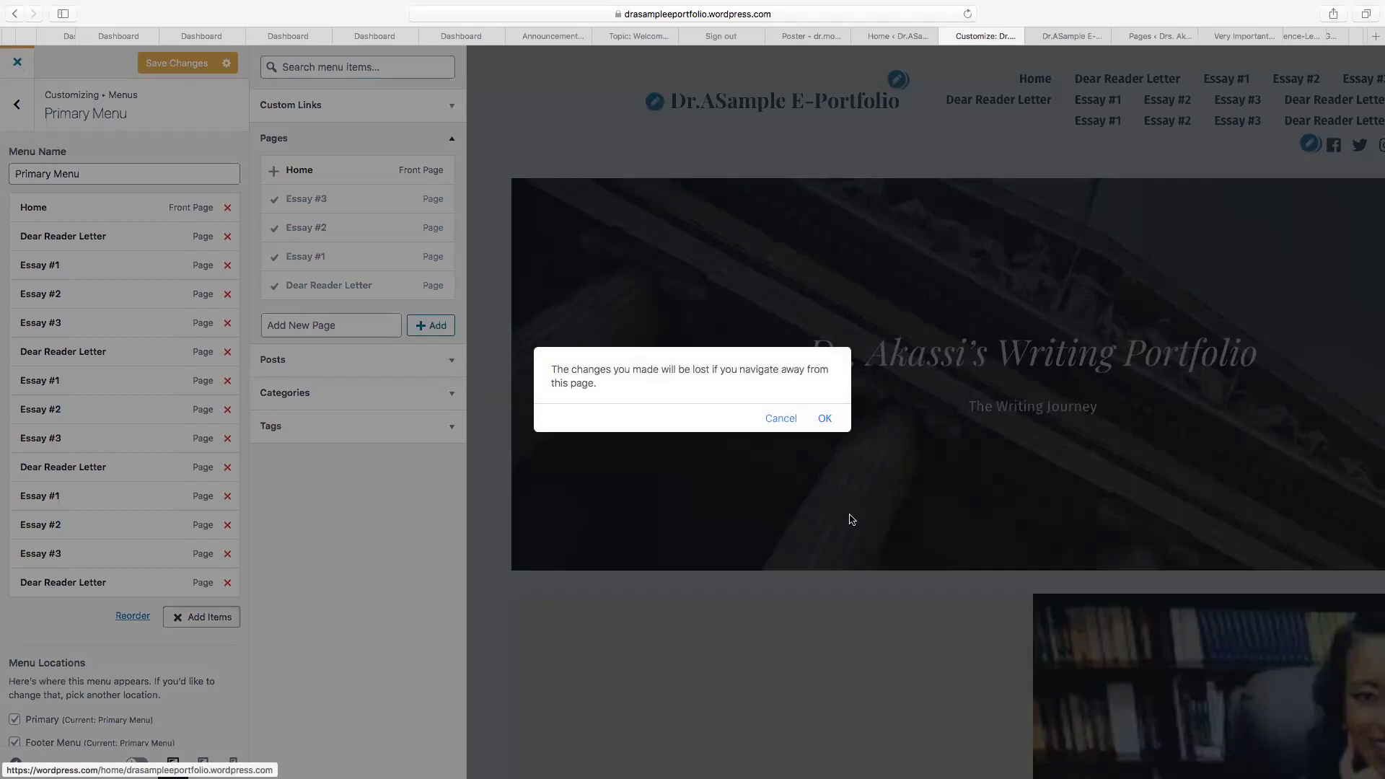
Discard the unsaved menu changes and open the All Pages list to find Essay #2.
click(824, 419)
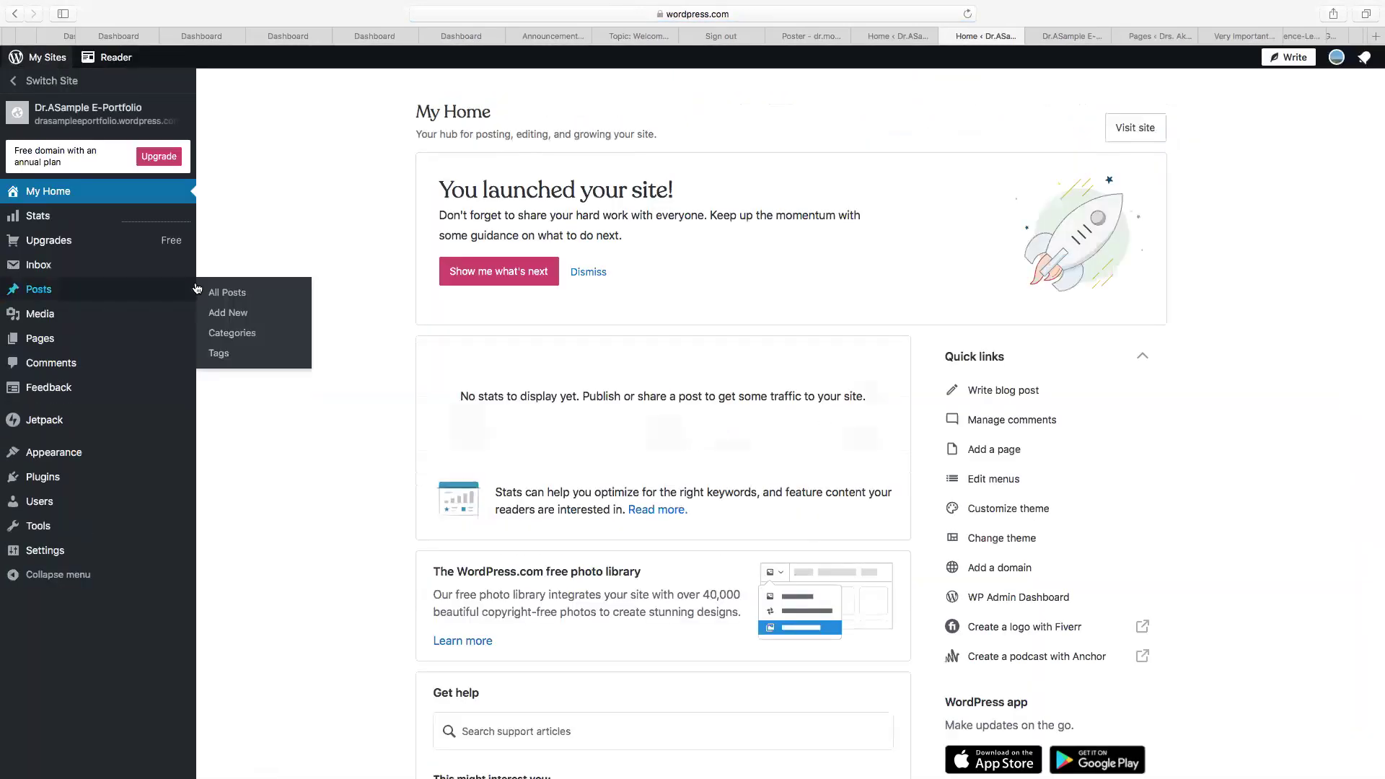
click(87, 114)
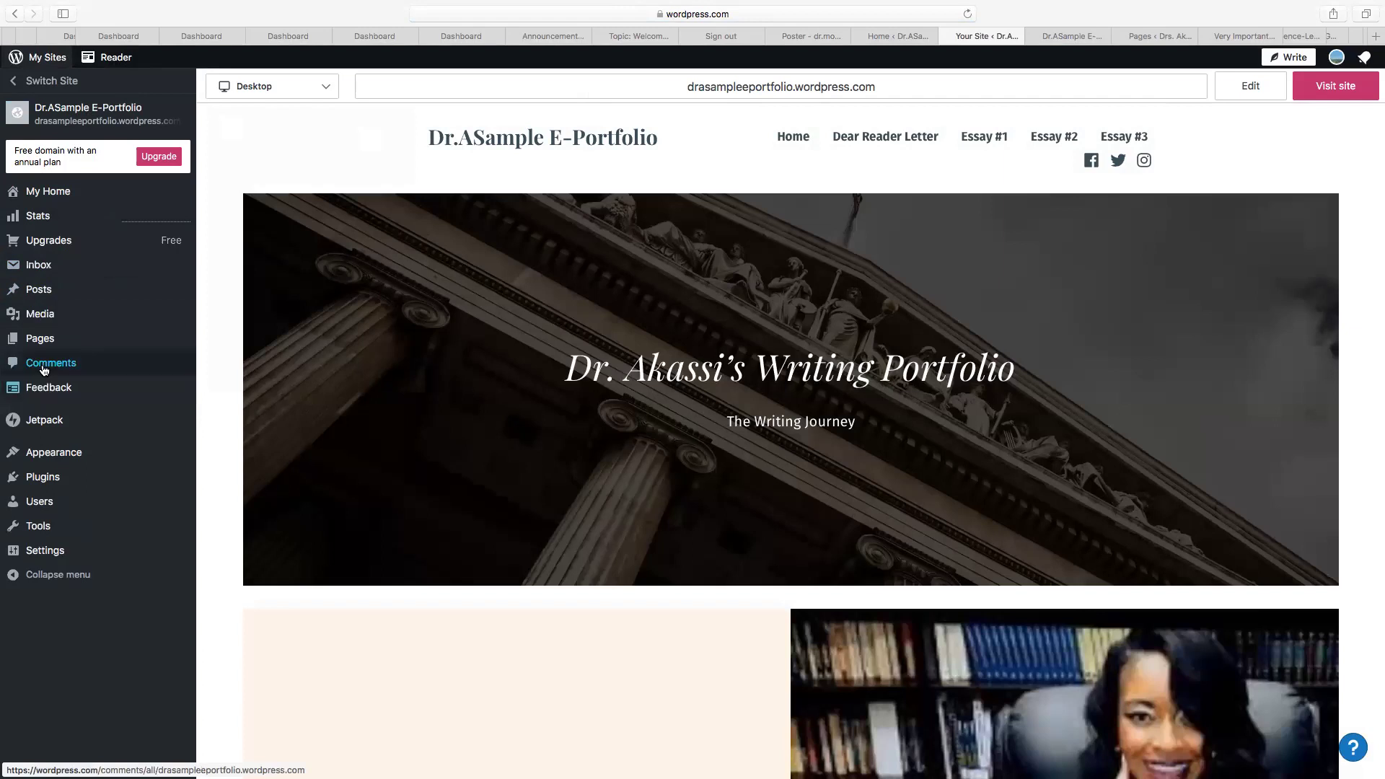
mouse_move(50, 345)
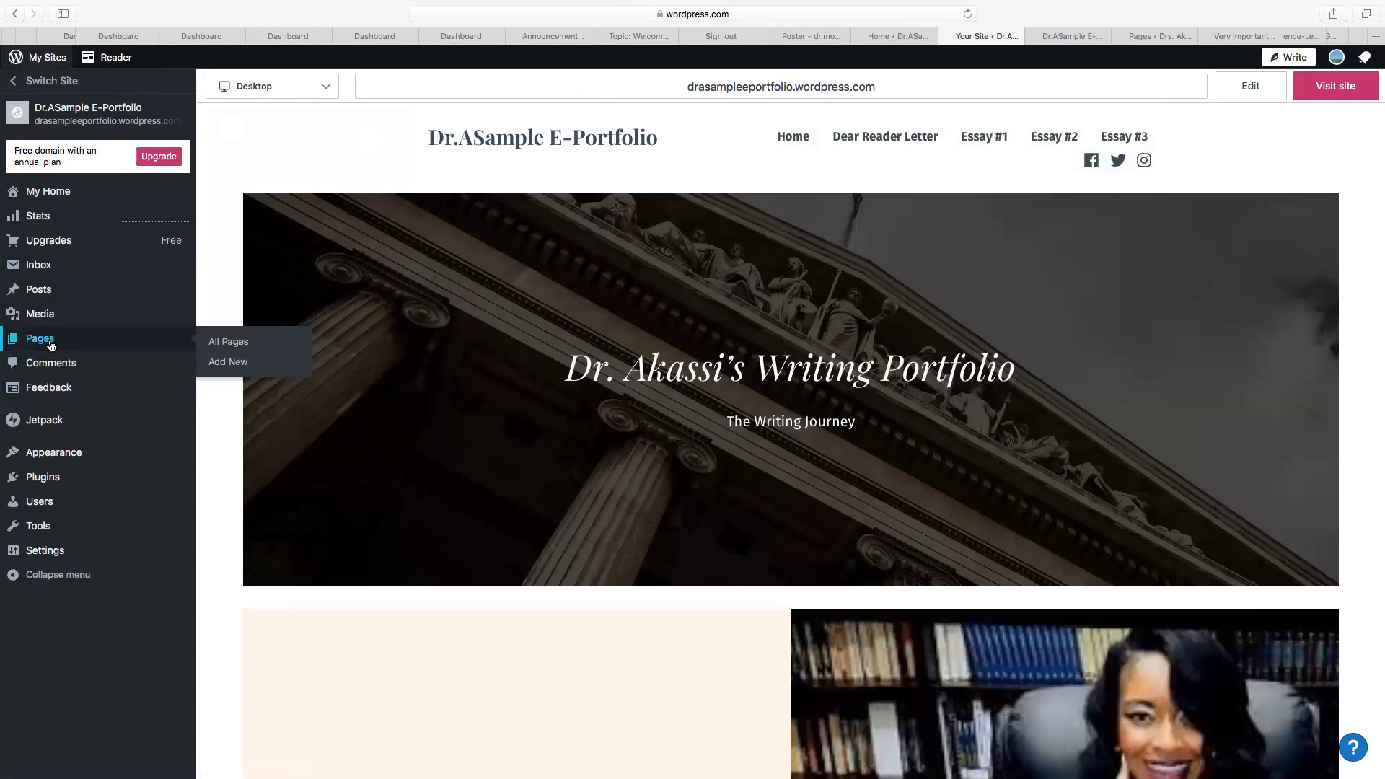
click(243, 343)
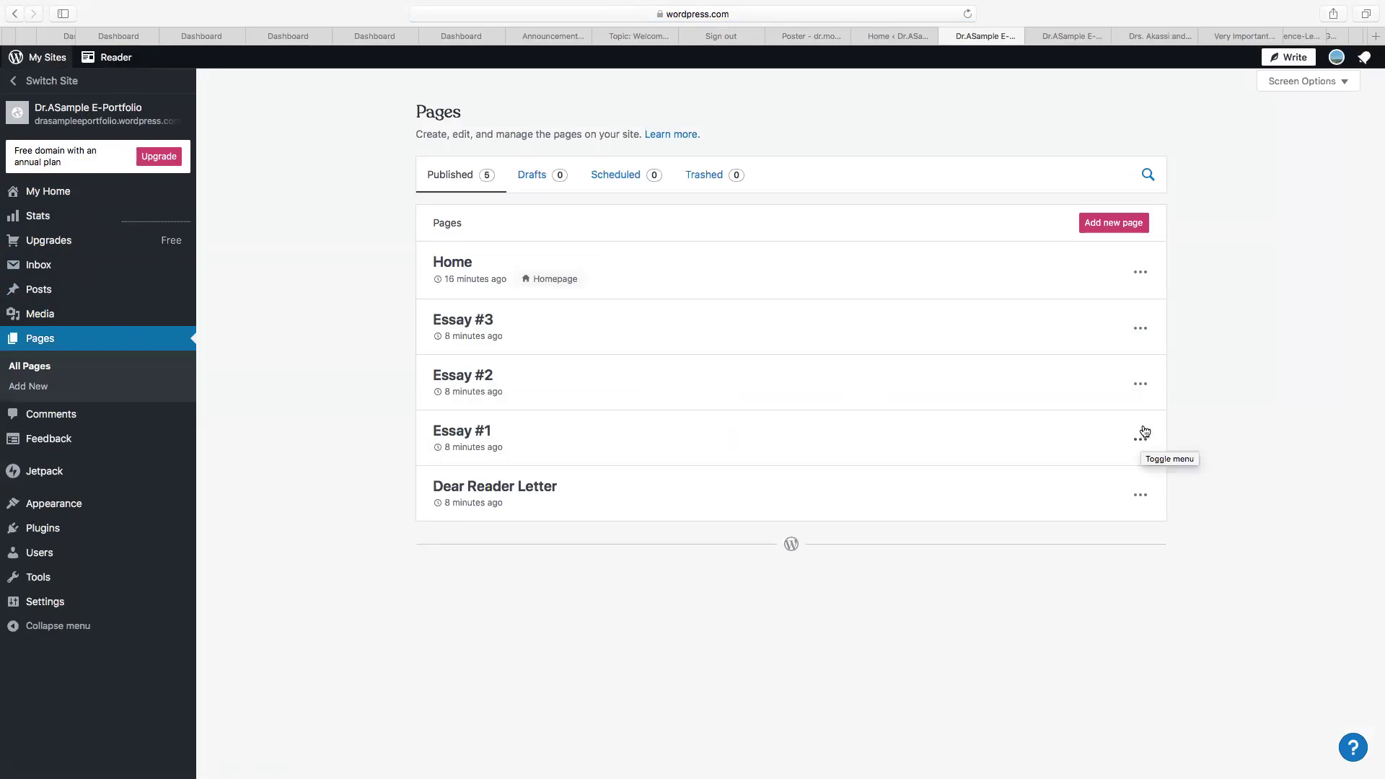
Open the Essay #2 page in the block editor and place the cursor in its empty paragraph.
click(1139, 383)
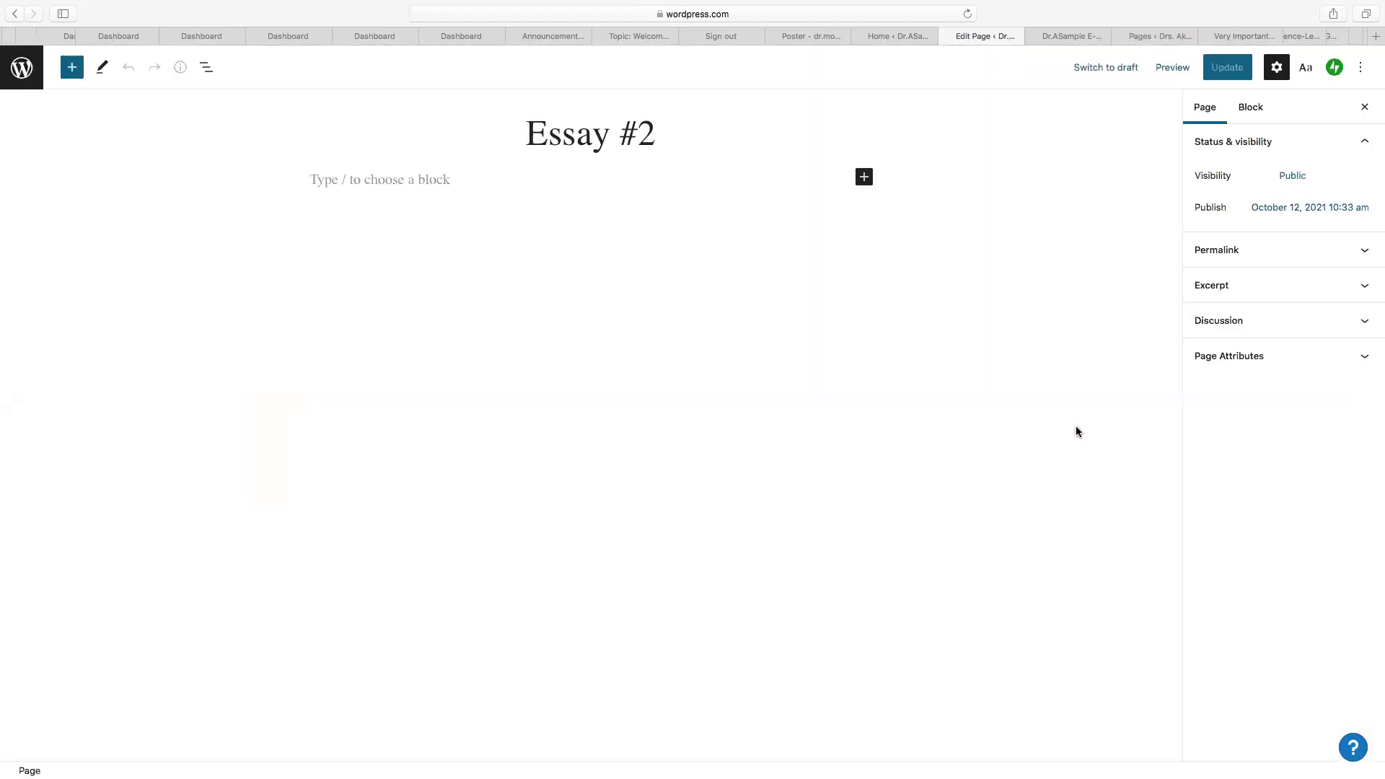
click(390, 192)
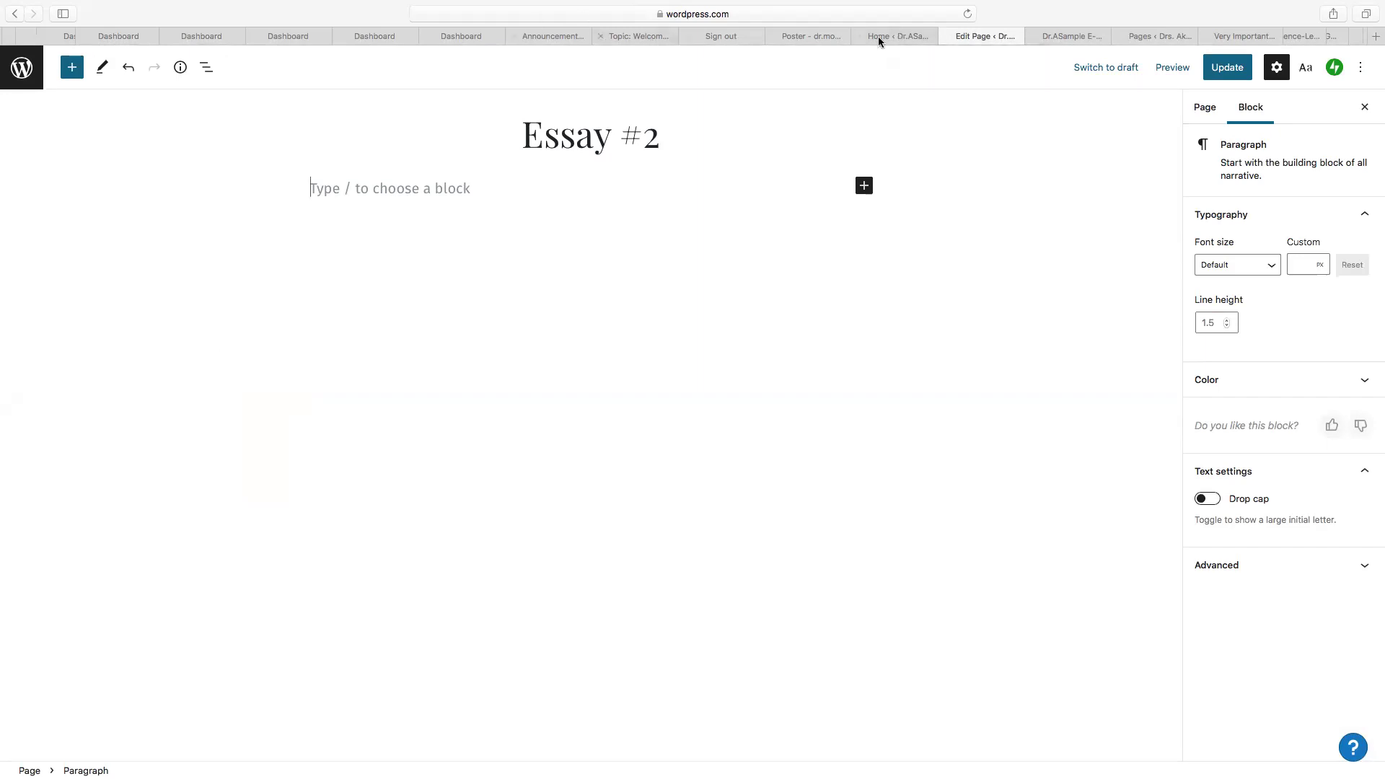
click(1063, 41)
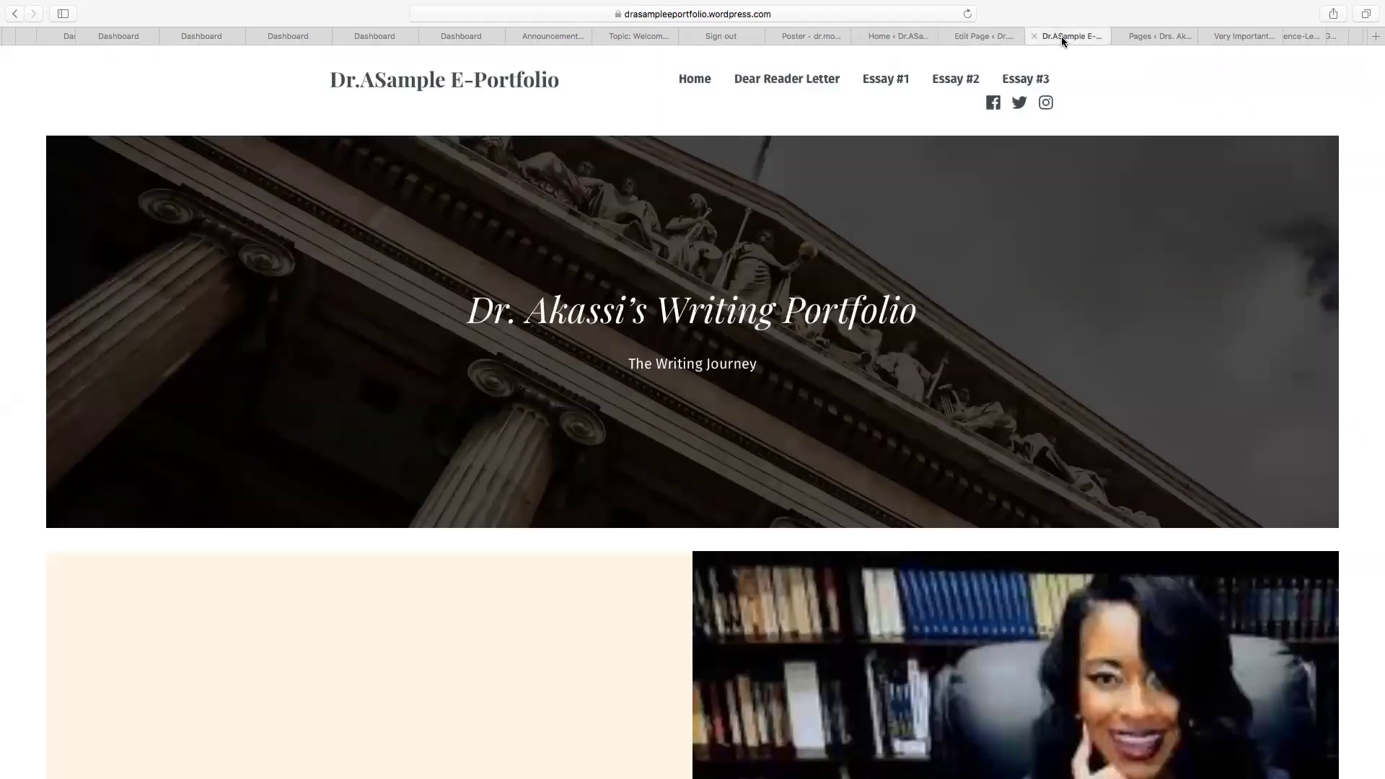
click(728, 15)
text(www.)
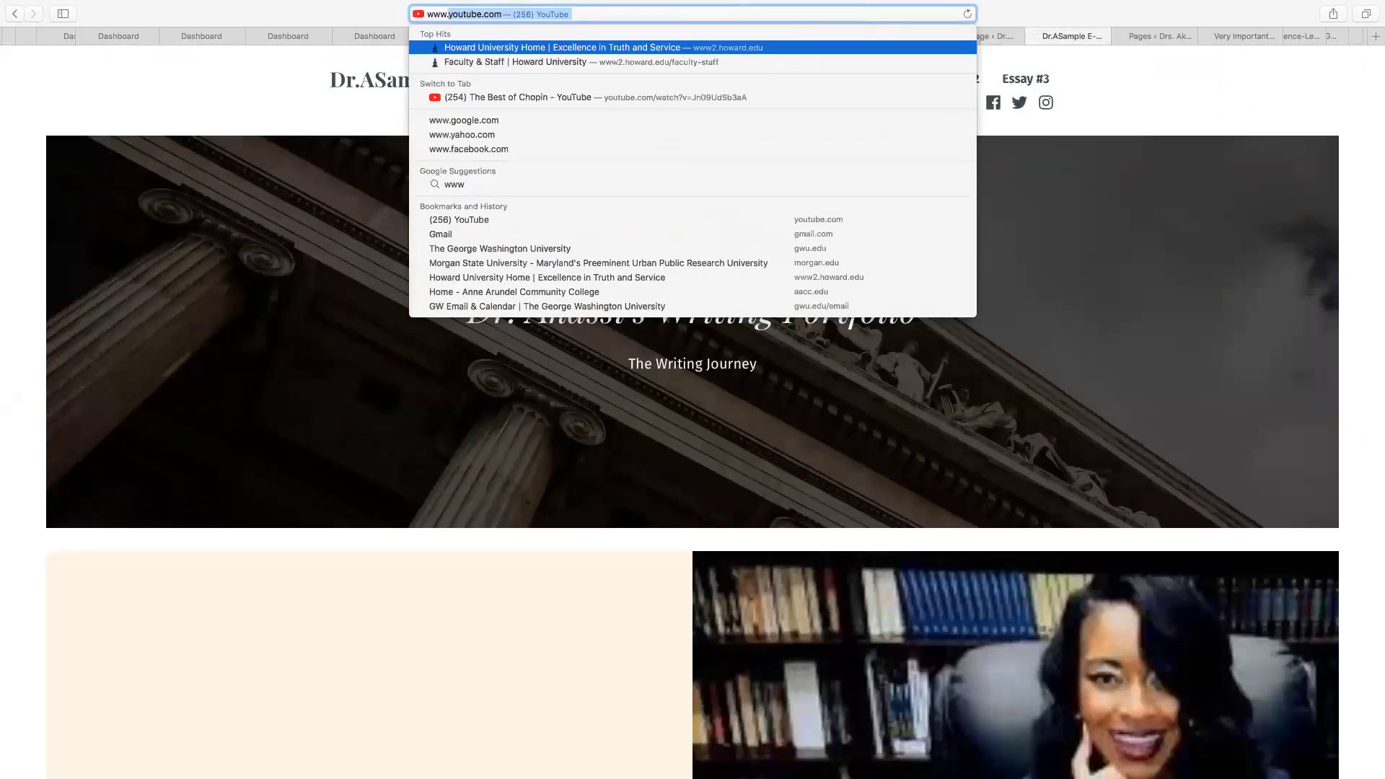
text(youtube)
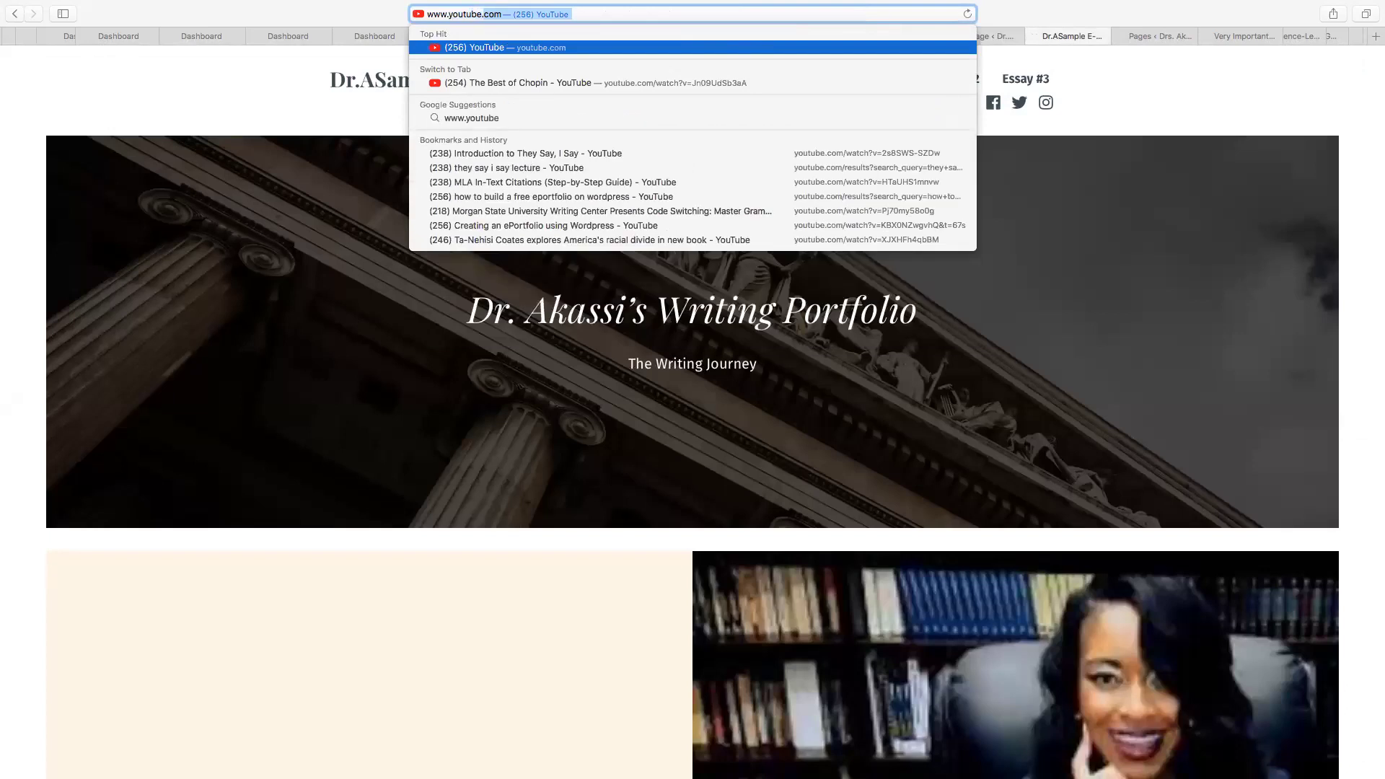
text(.com)
key(Return)
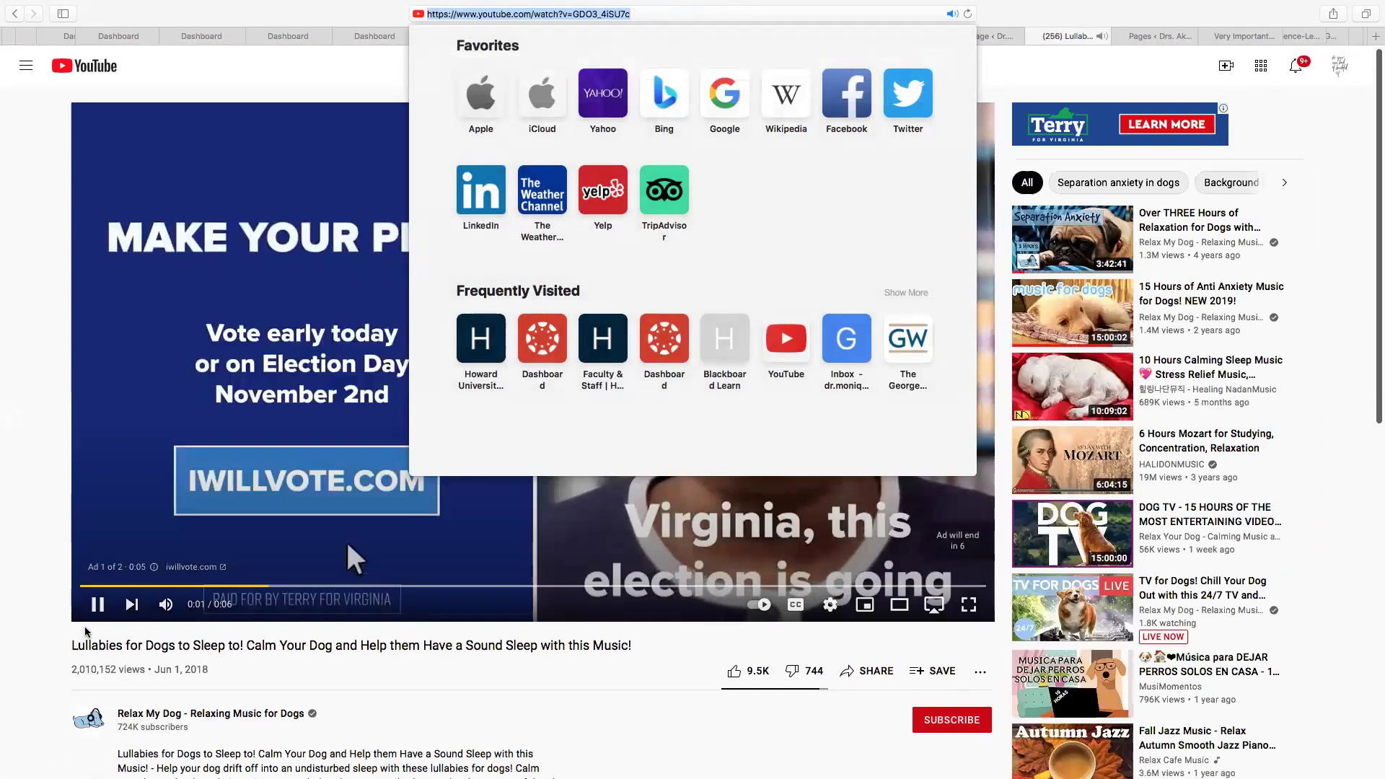
click(328, 523)
Mute the video and skip the ads so the lullaby video starts playing.
click(96, 605)
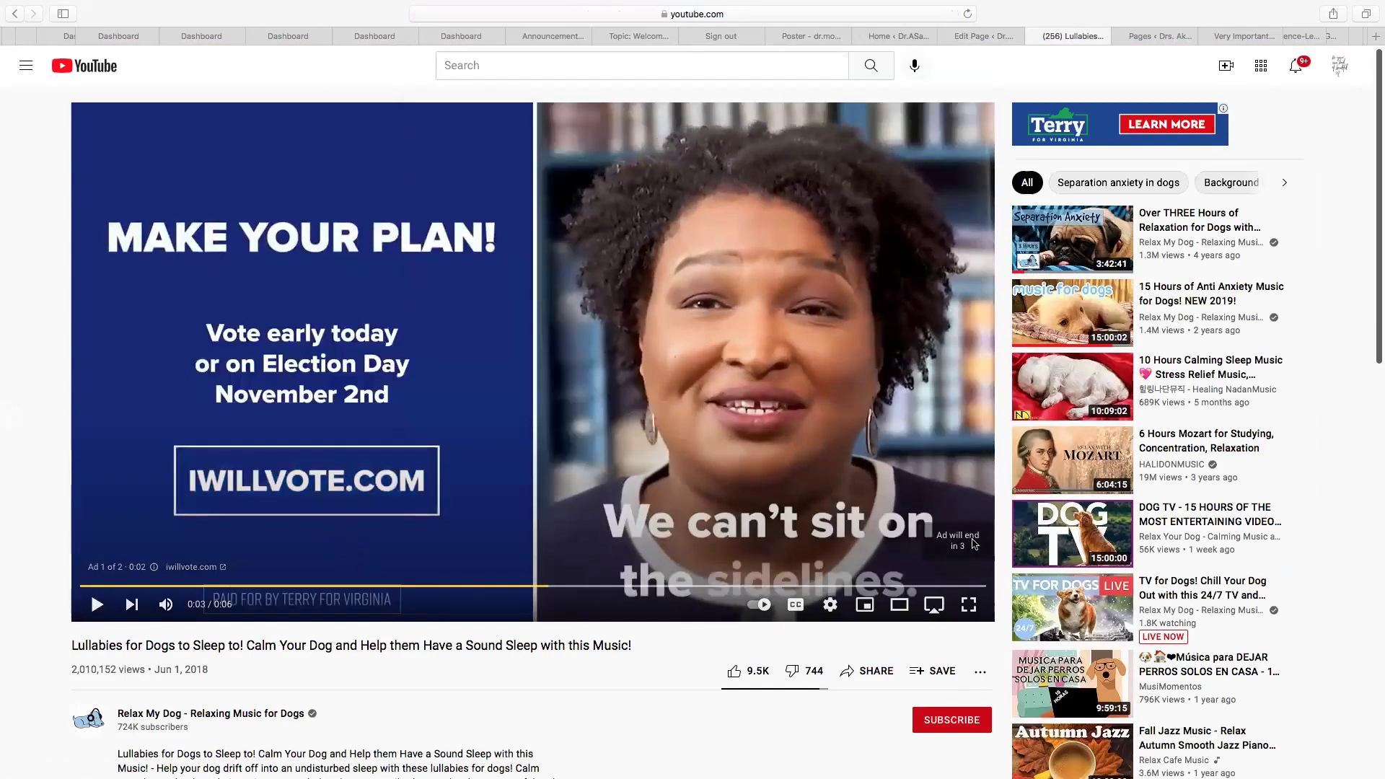
click(96, 604)
click(166, 604)
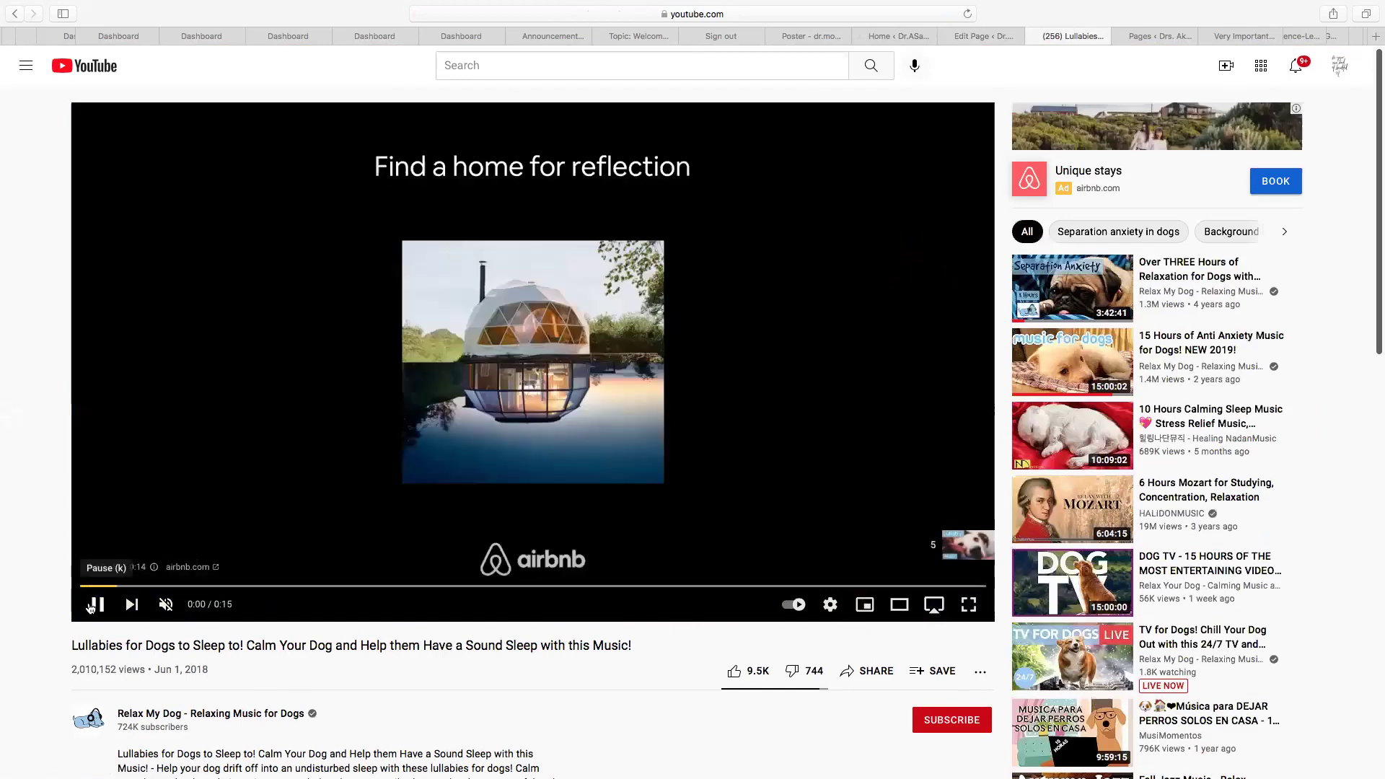
click(98, 605)
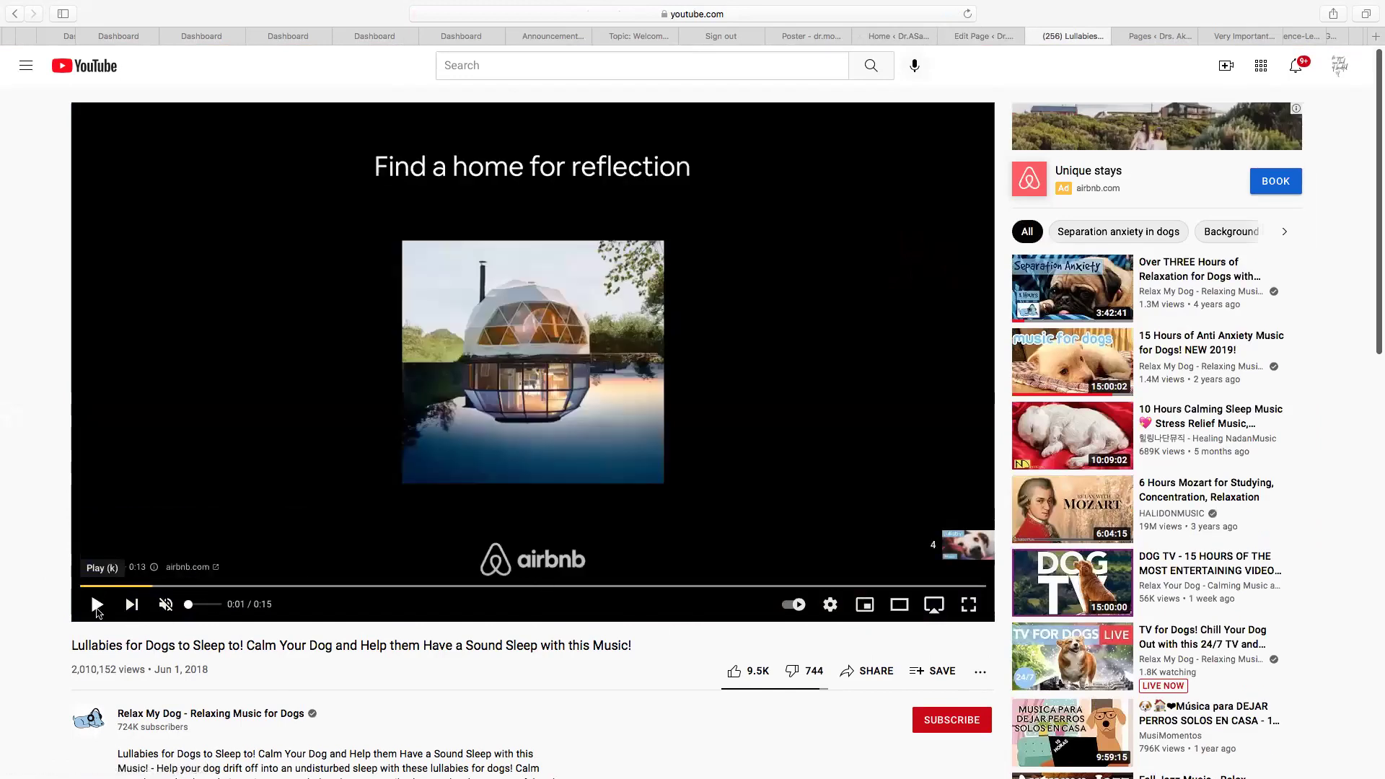
click(99, 607)
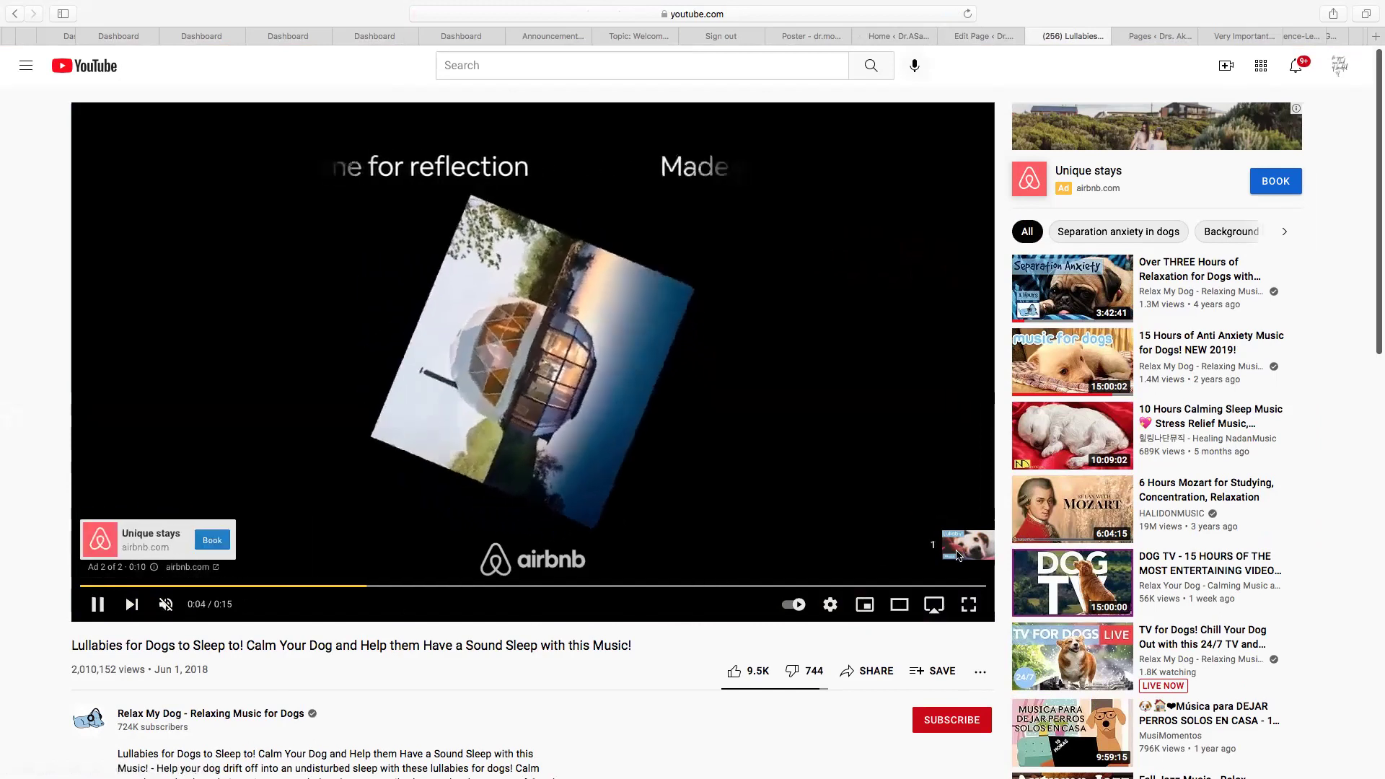
click(955, 550)
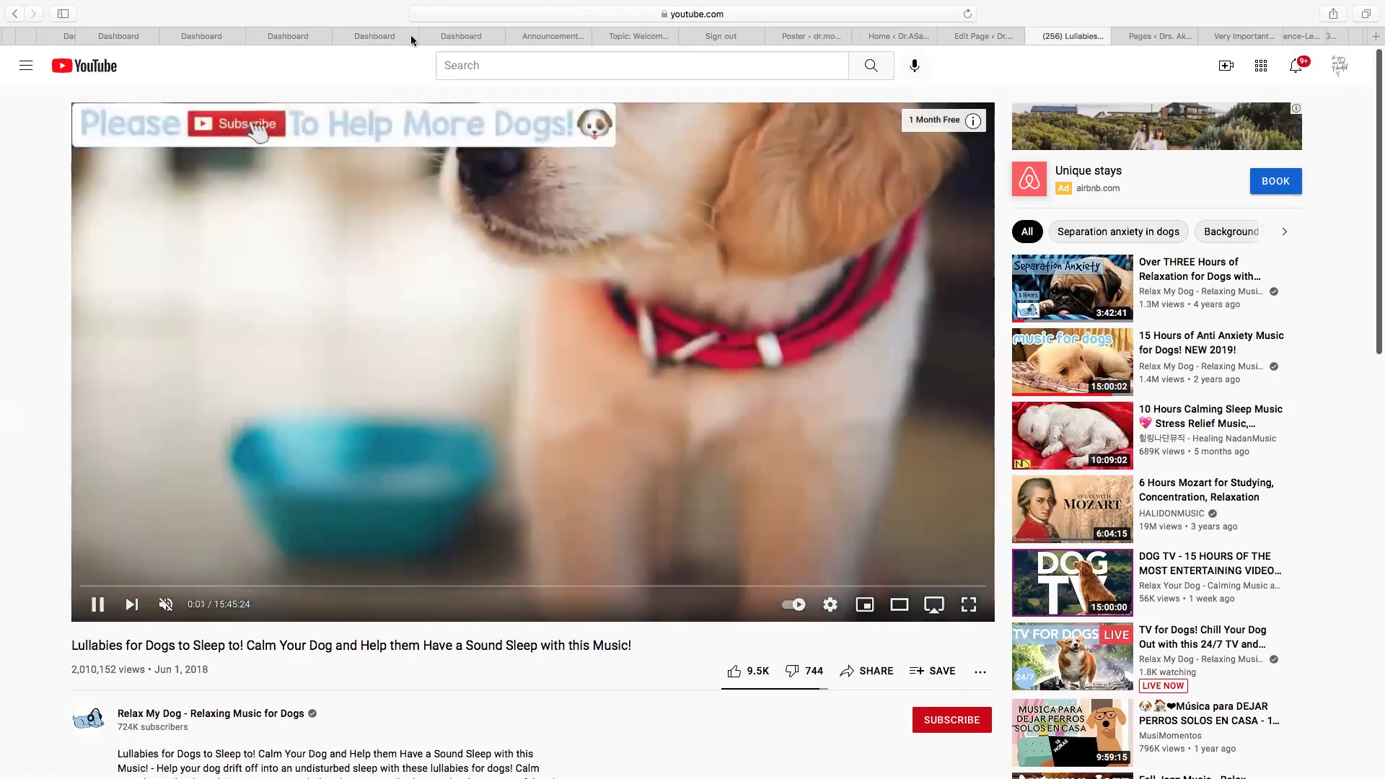
Copy the Lullabies for Dogs video's web address from the address bar.
click(761, 9)
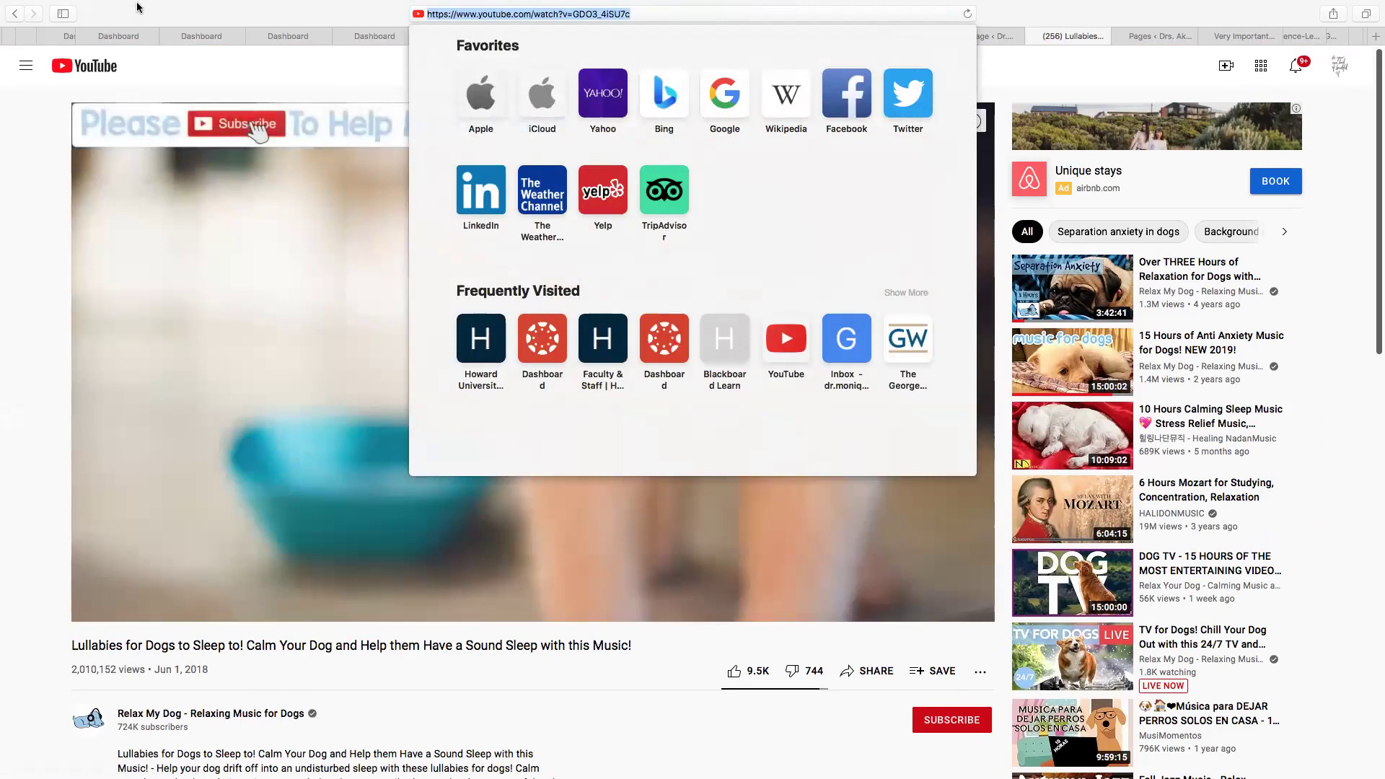
click(123, 9)
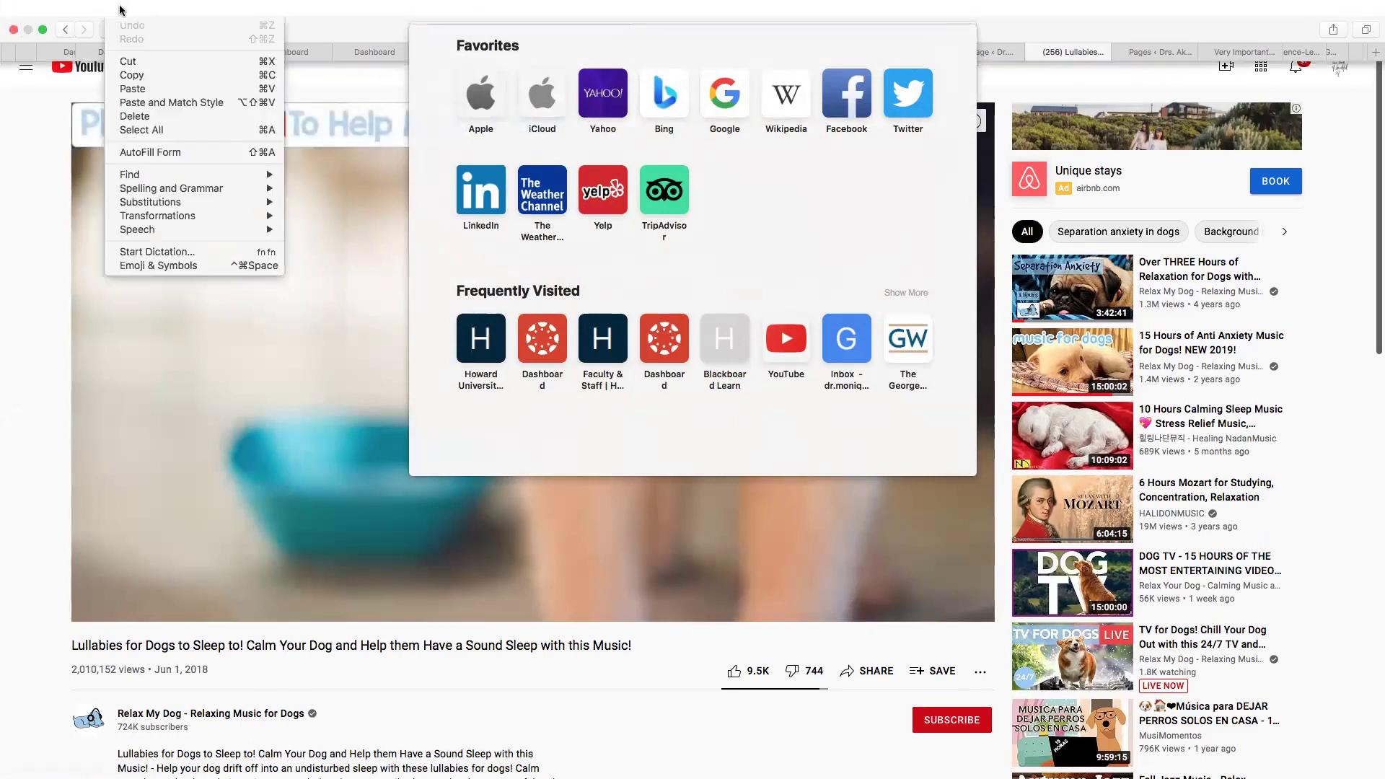
click(144, 75)
click(37, 245)
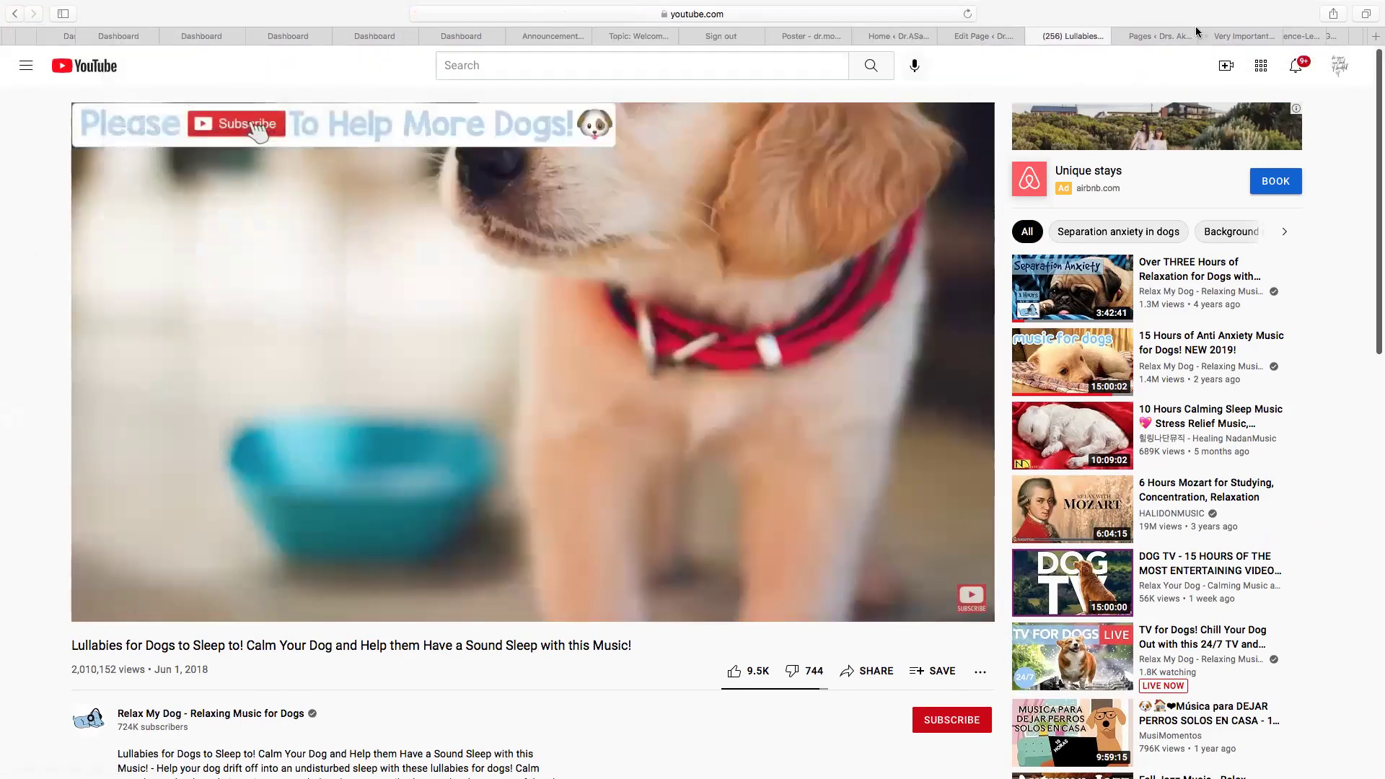
Paste the Lullabies for Dogs video link into Essay #2 as a YouTube embed, update, and view it.
click(981, 36)
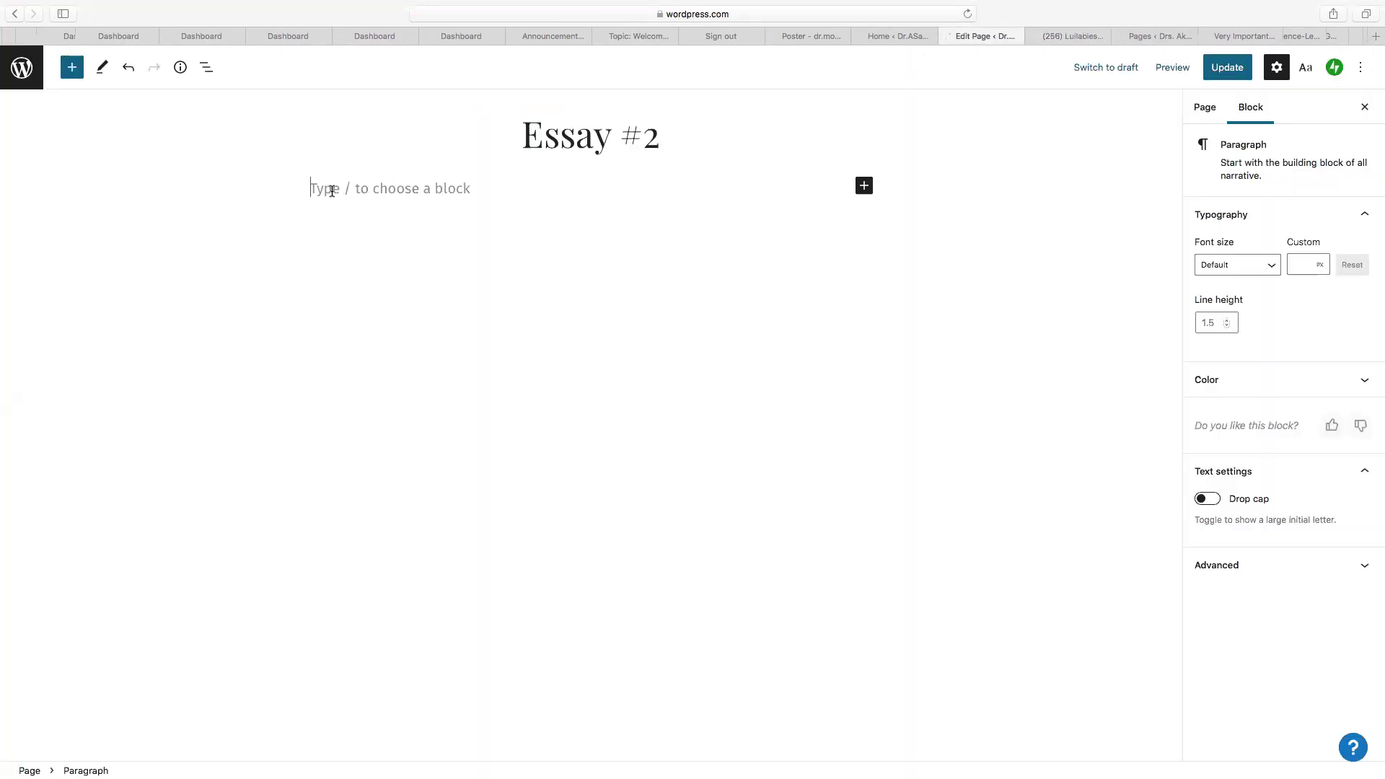
click(123, 9)
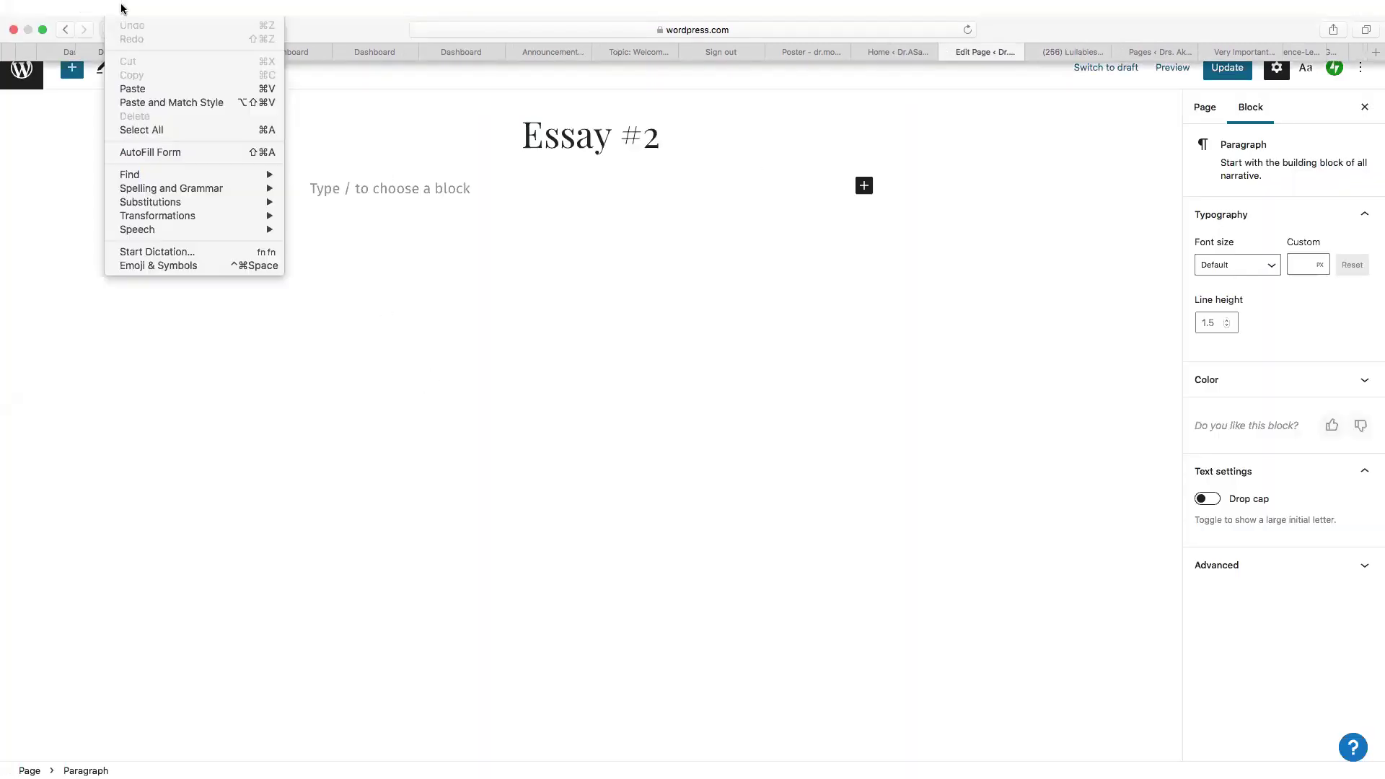
click(149, 85)
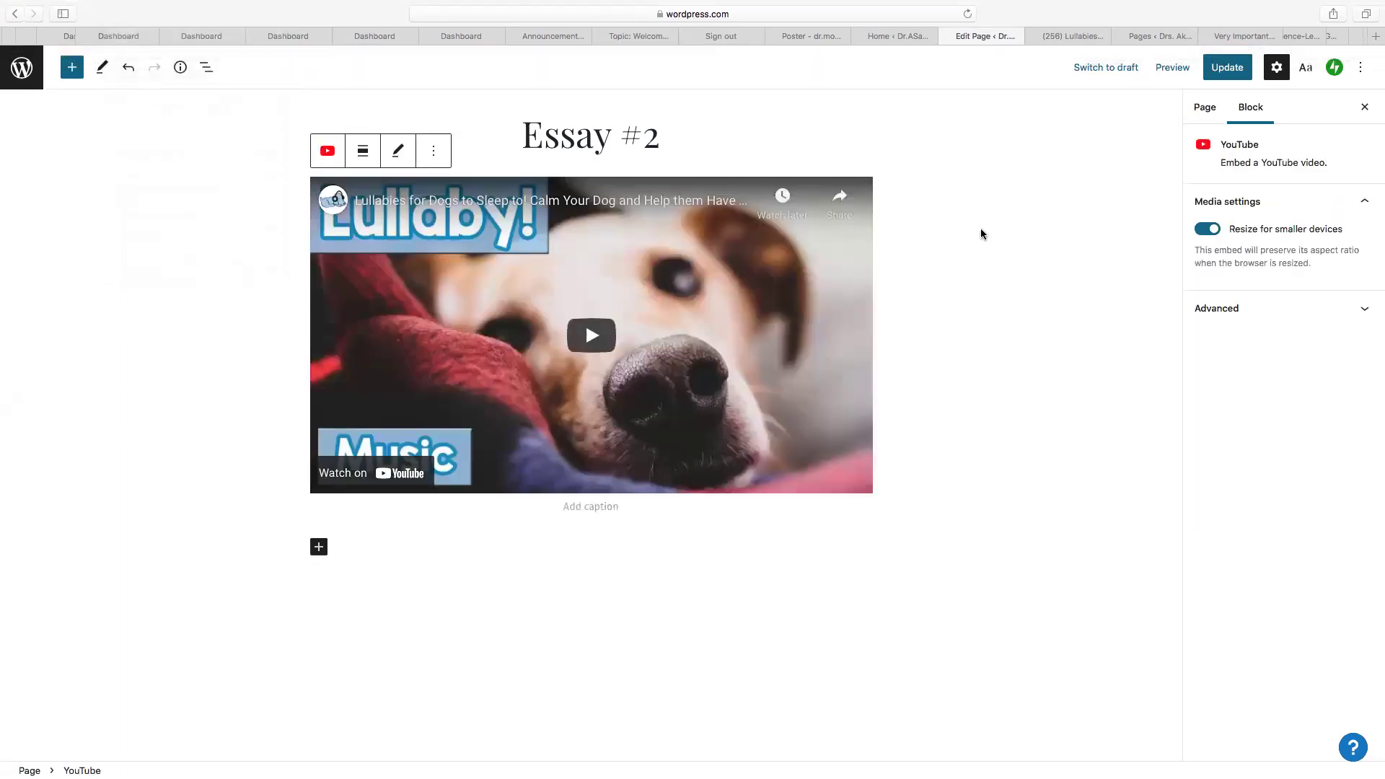
click(1235, 69)
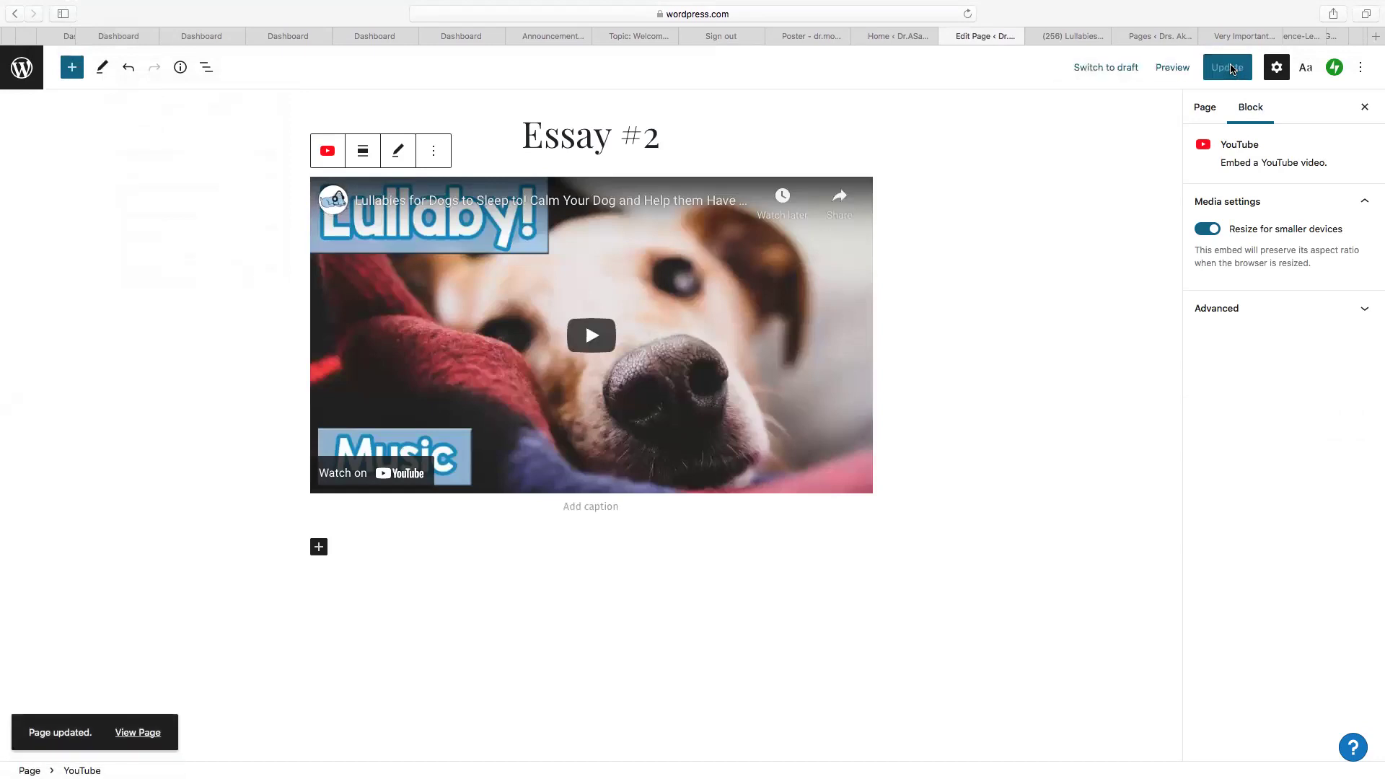
click(138, 735)
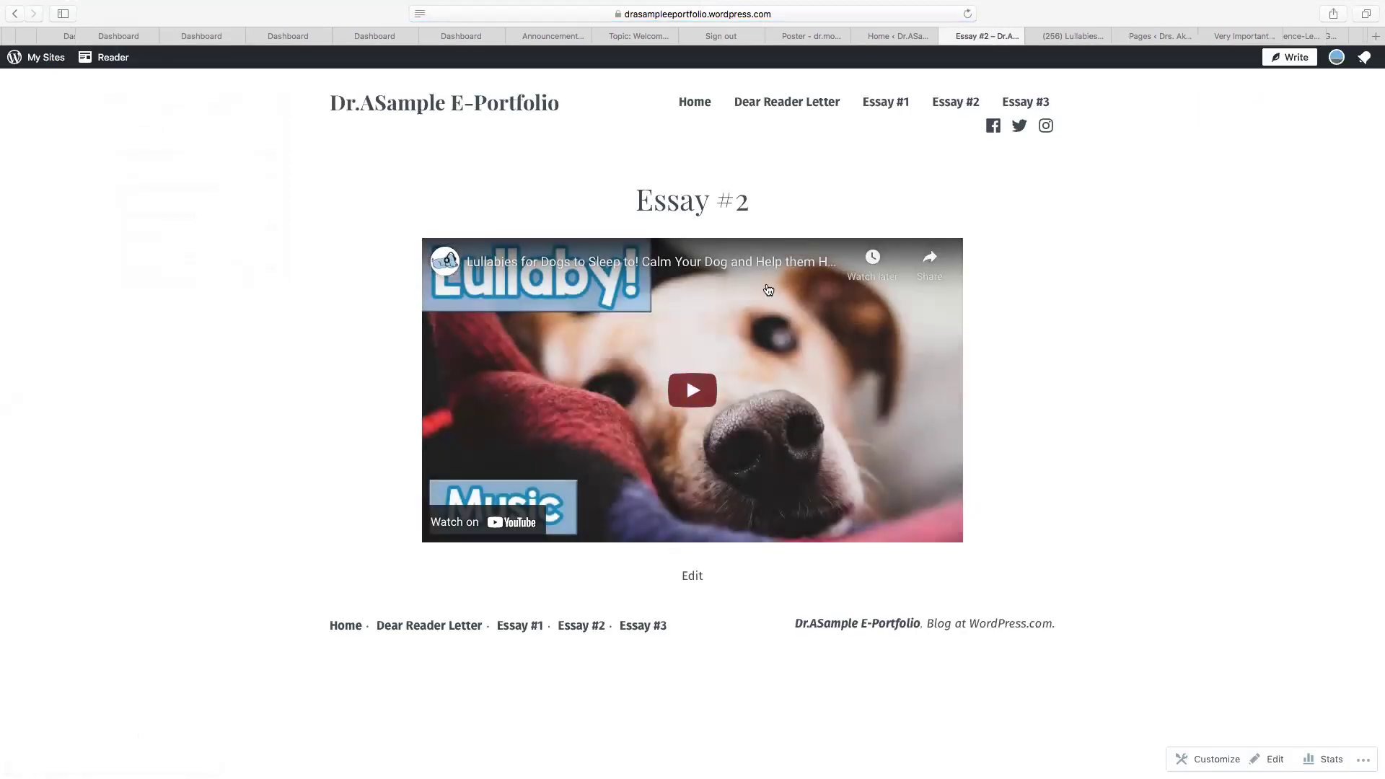
Visit the Home, Dear Reader Letter, Essay #1, Essay #2 and Essay #3 menu pages in turn.
click(698, 105)
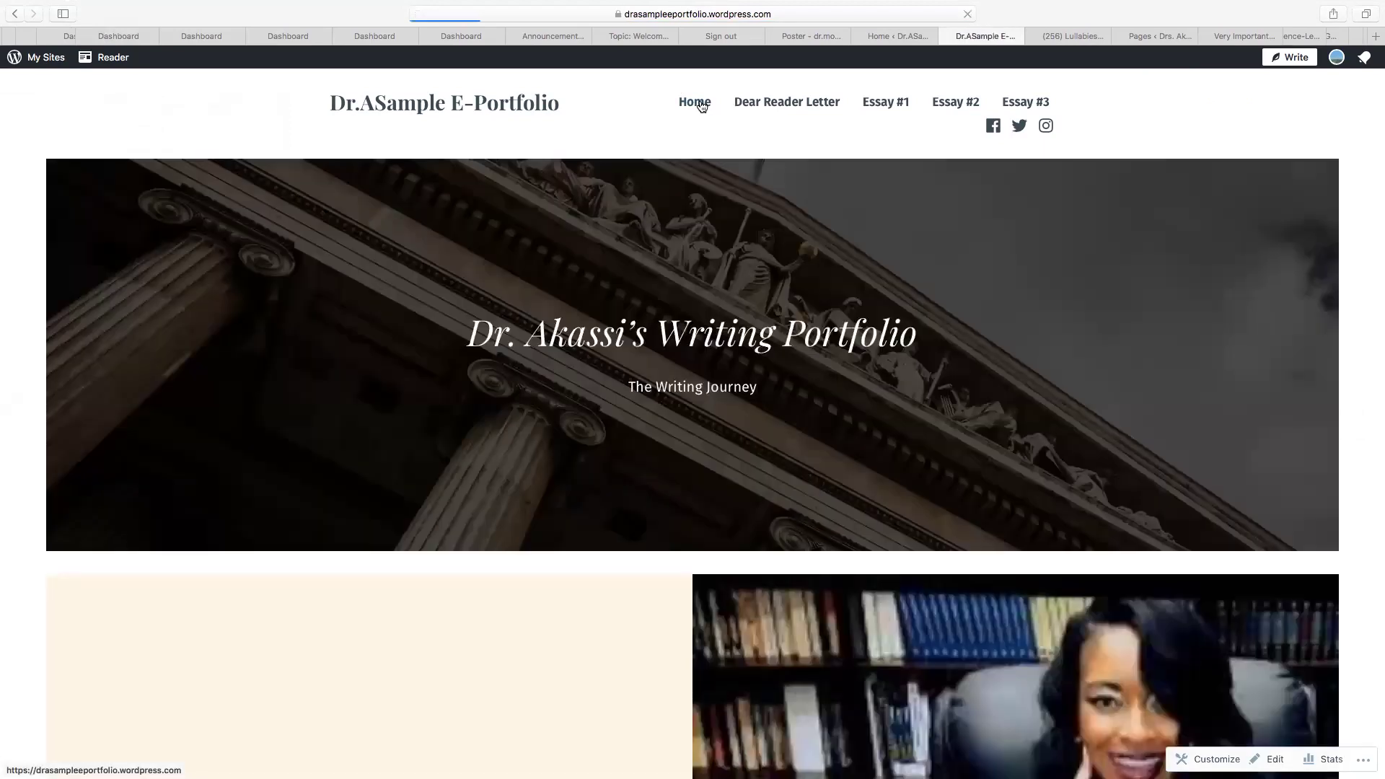
click(750, 103)
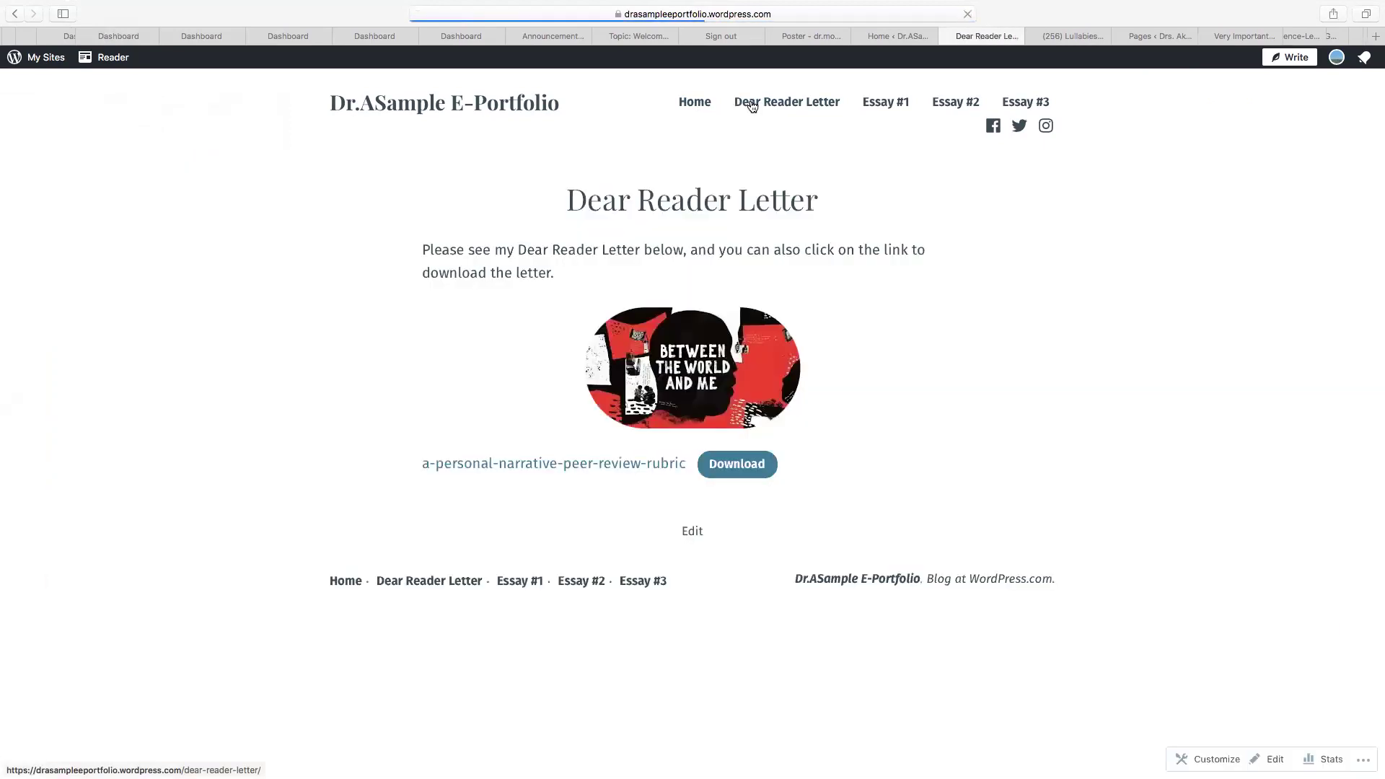
click(887, 103)
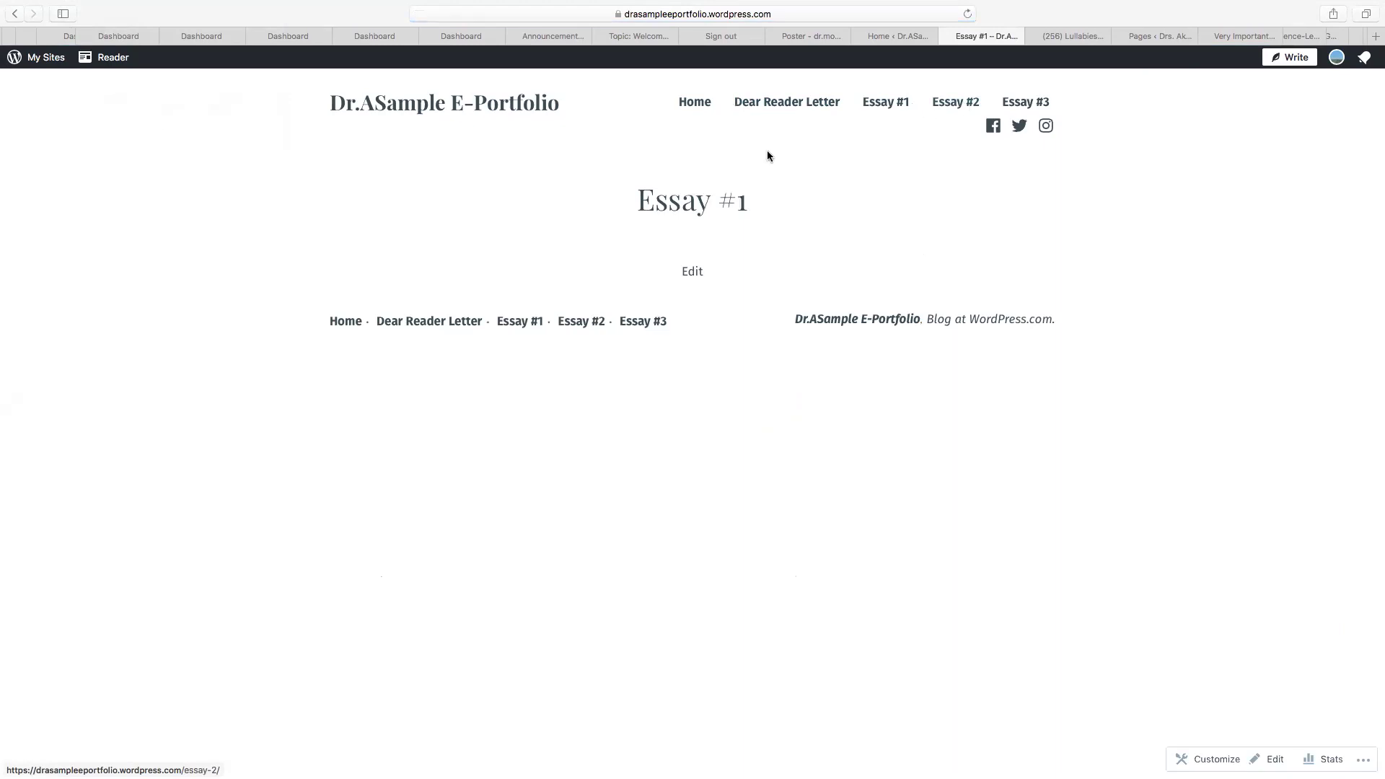
click(963, 103)
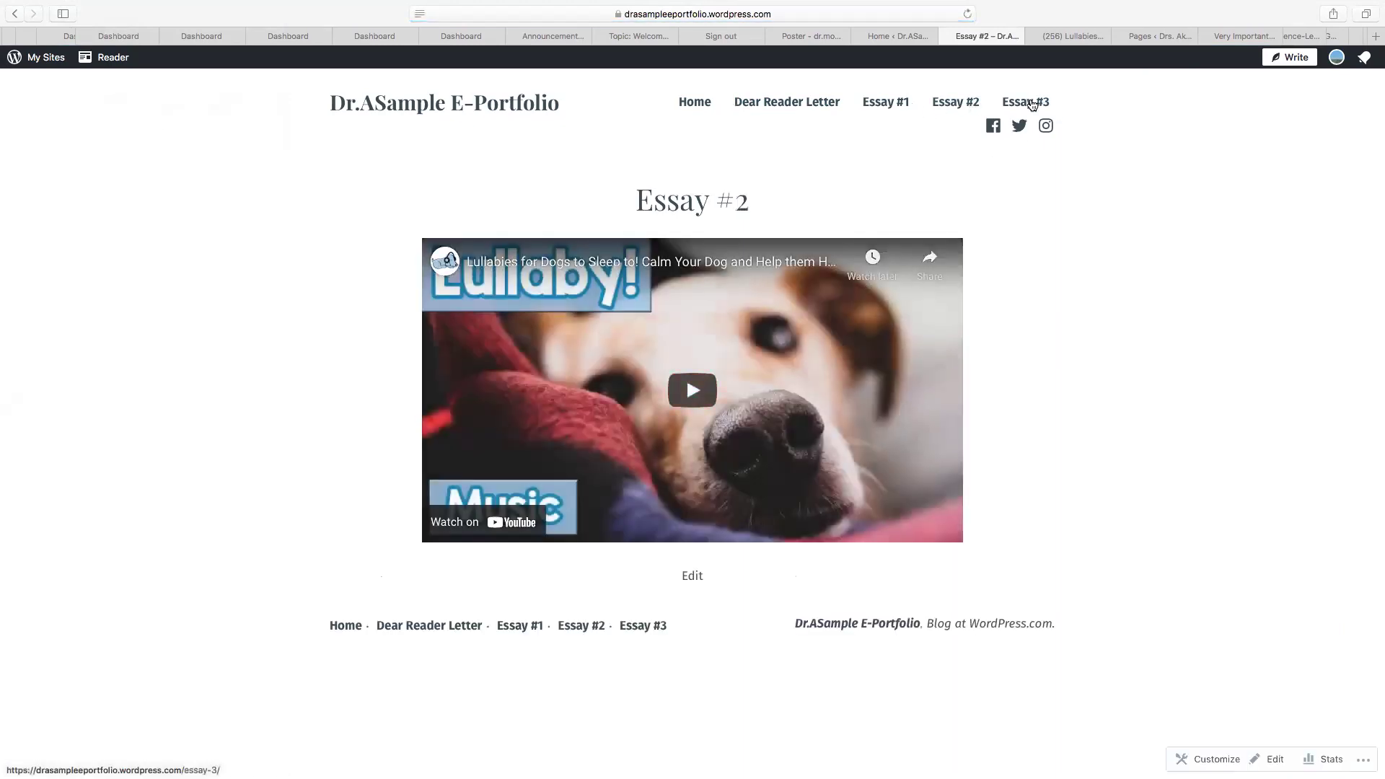
click(1024, 103)
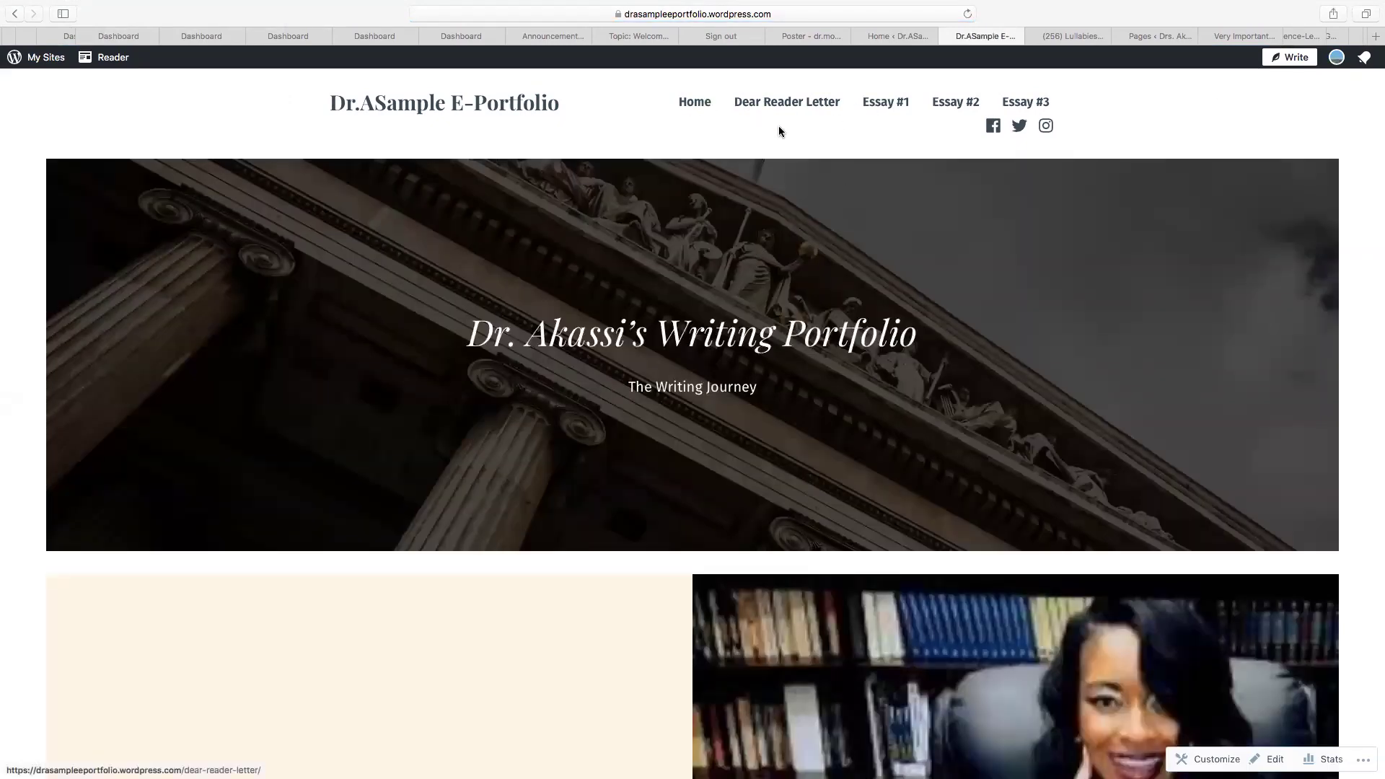
Open the Dear Reader Letter page from the navigation menu to check its picture and rubric PDF.
click(786, 101)
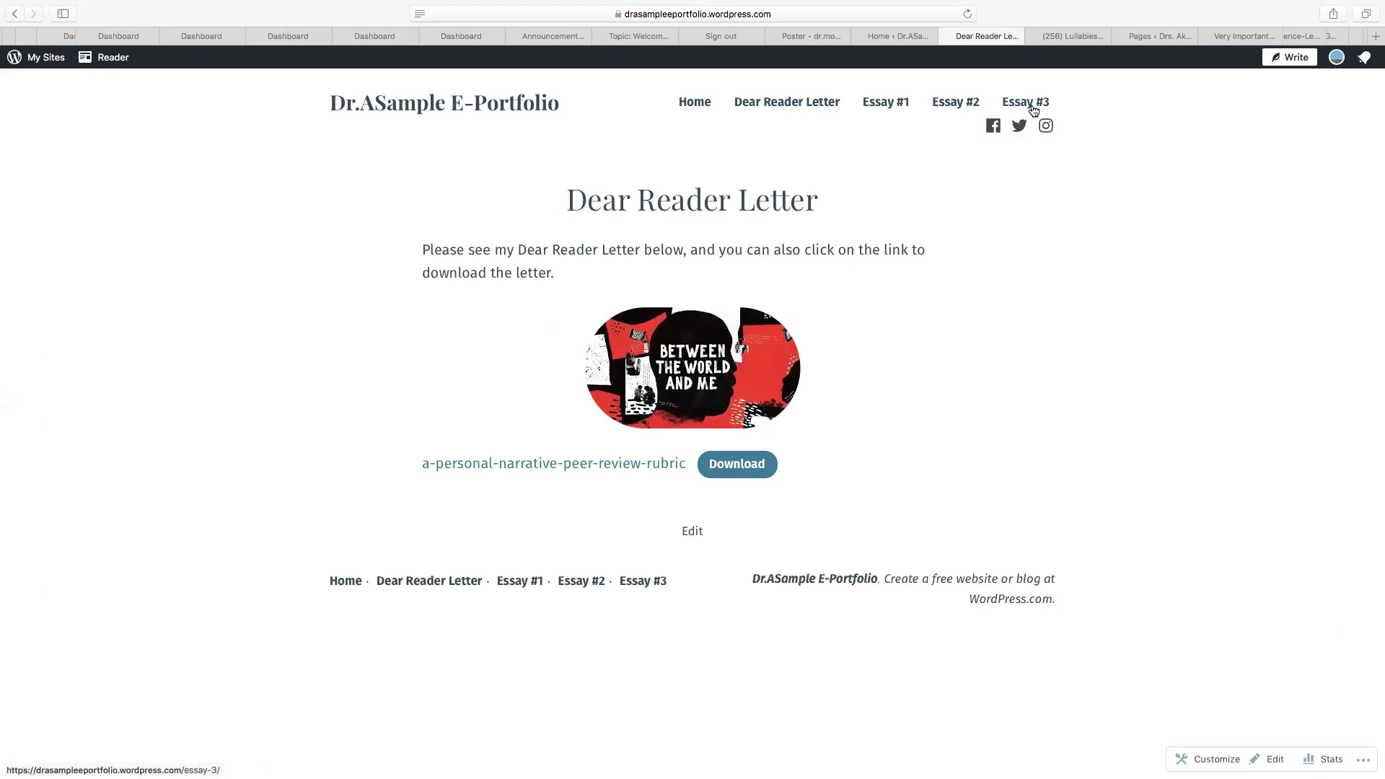
click(1026, 102)
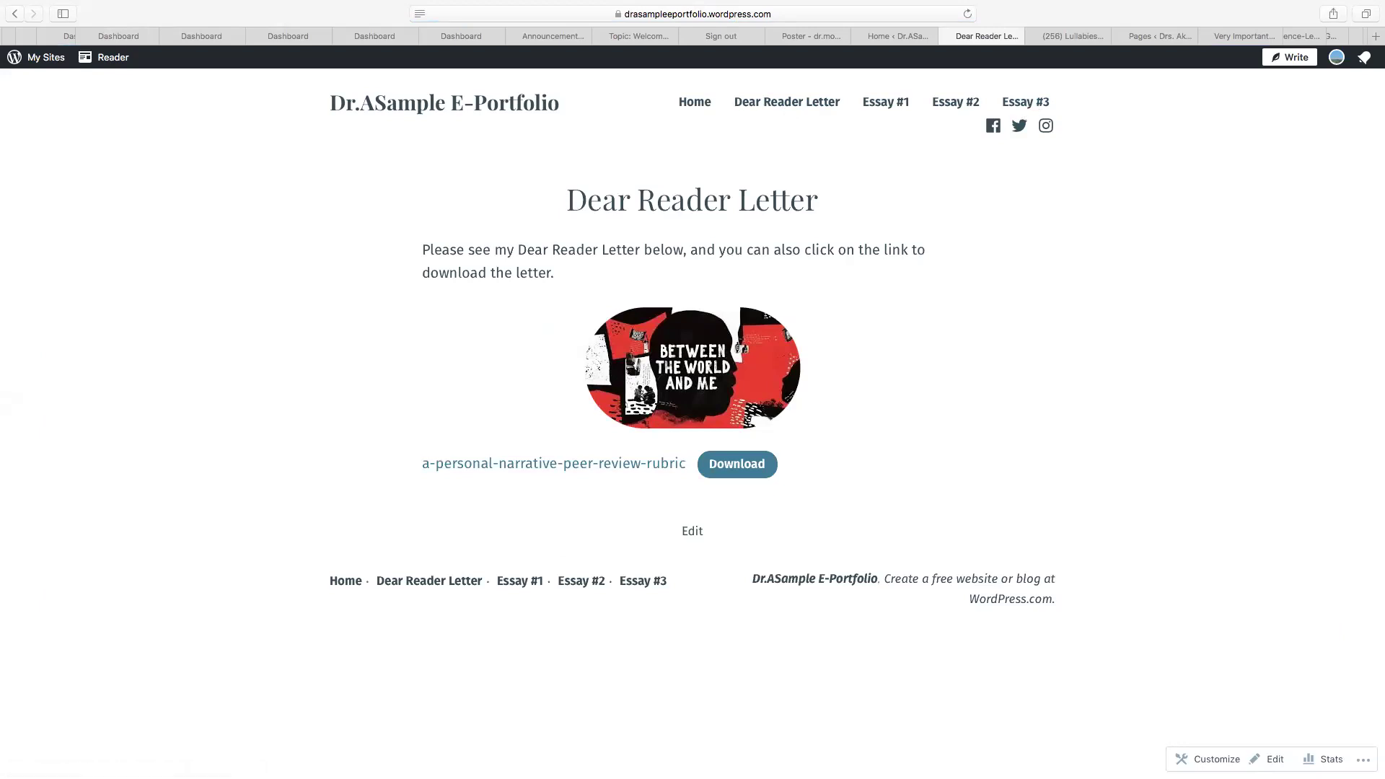